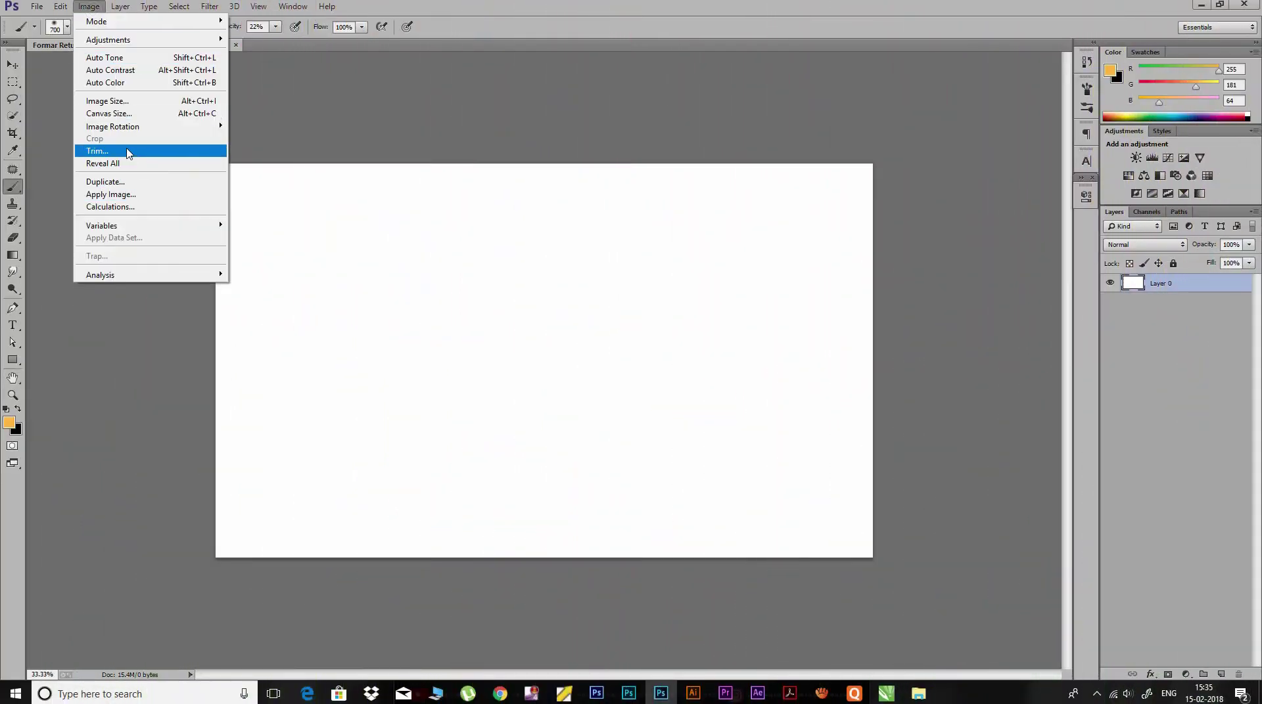
# Open the Canvas Size settings and close them without changes.
pyautogui.click(135, 115)
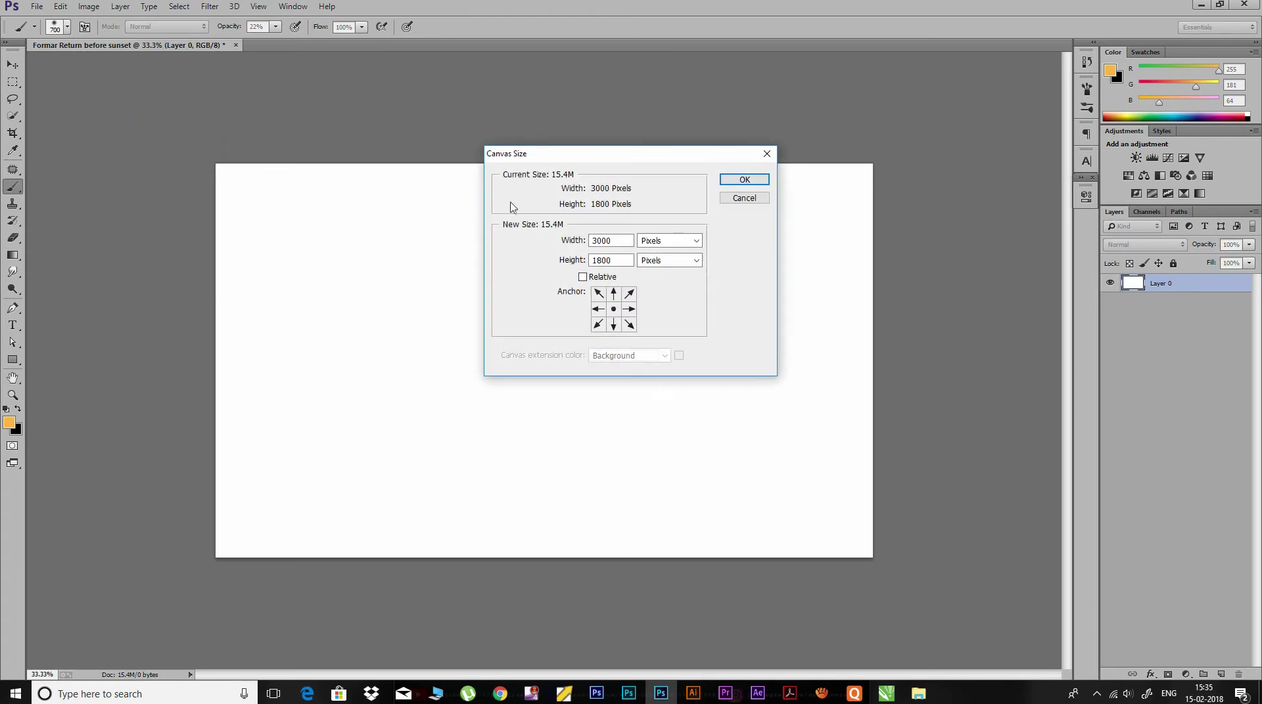
pyautogui.press('Tab')
pyautogui.click(756, 184)
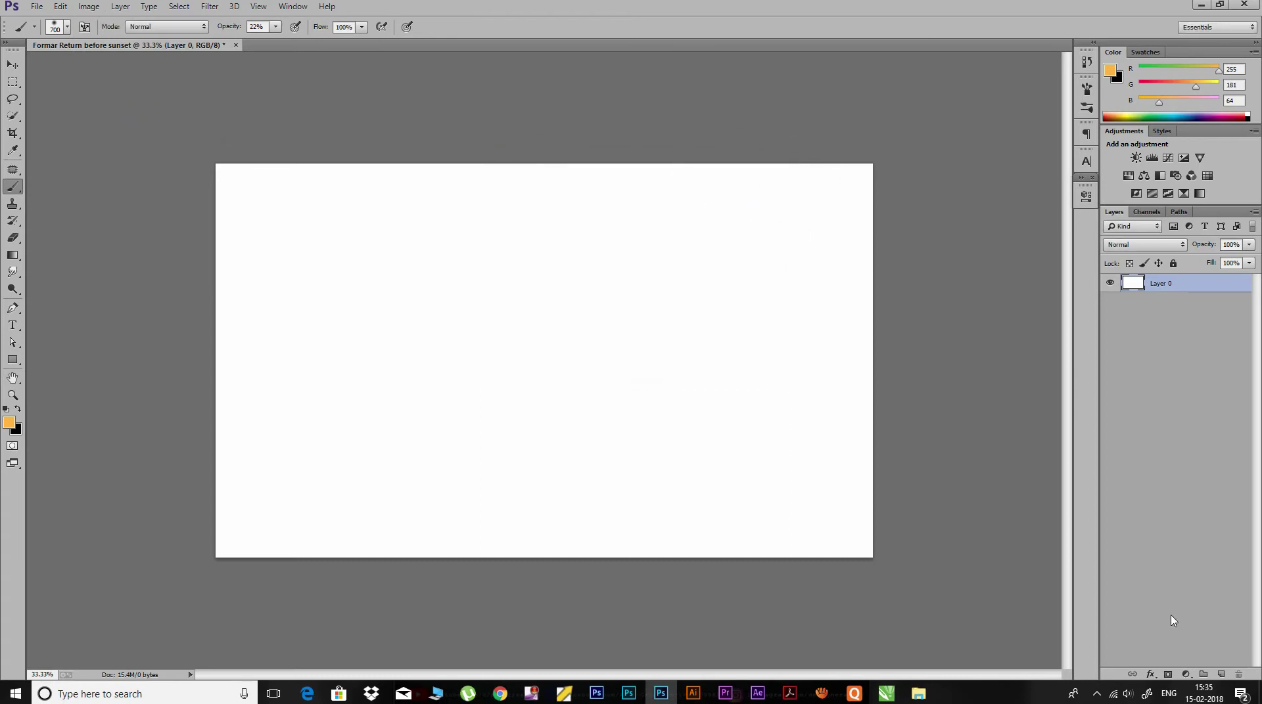
# Add a Solid Color fill layer in dark olive (2d2910) covering the canvas.
pyautogui.click(1186, 676)
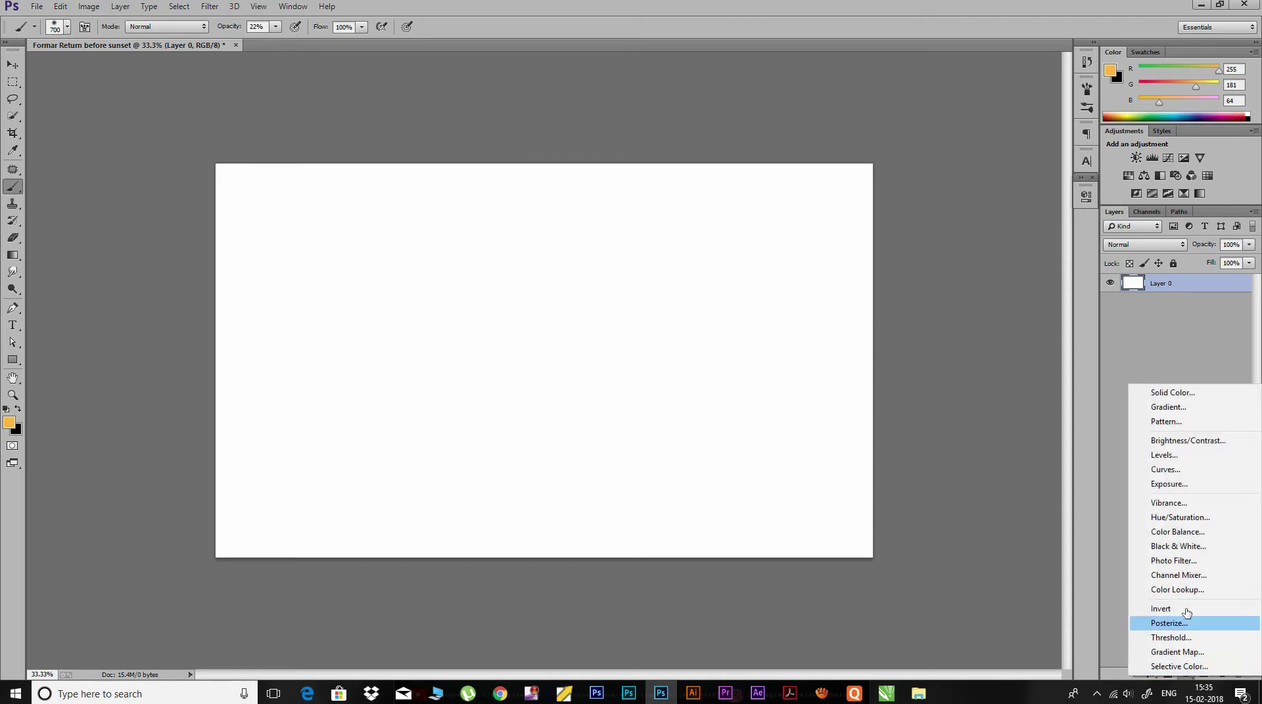
pyautogui.click(1150, 393)
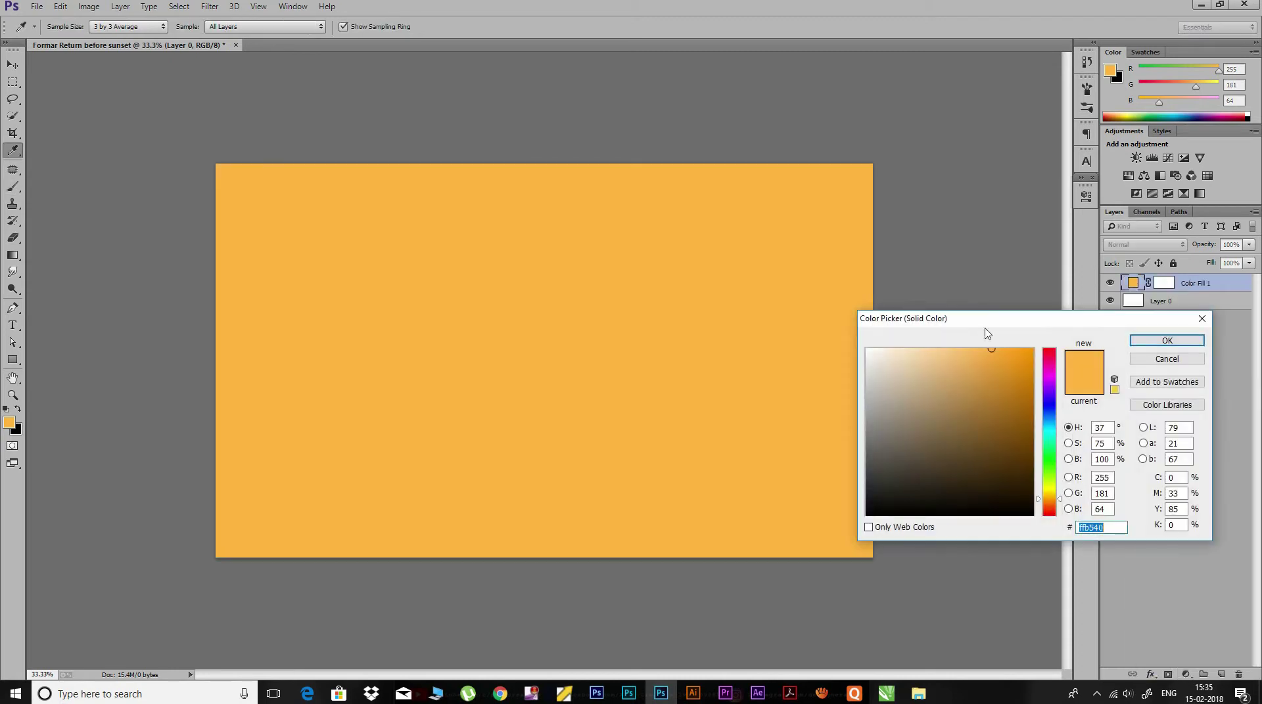
pyautogui.moveTo(1056, 498); pyautogui.dragTo(970, 489)
pyautogui.click(975, 479)
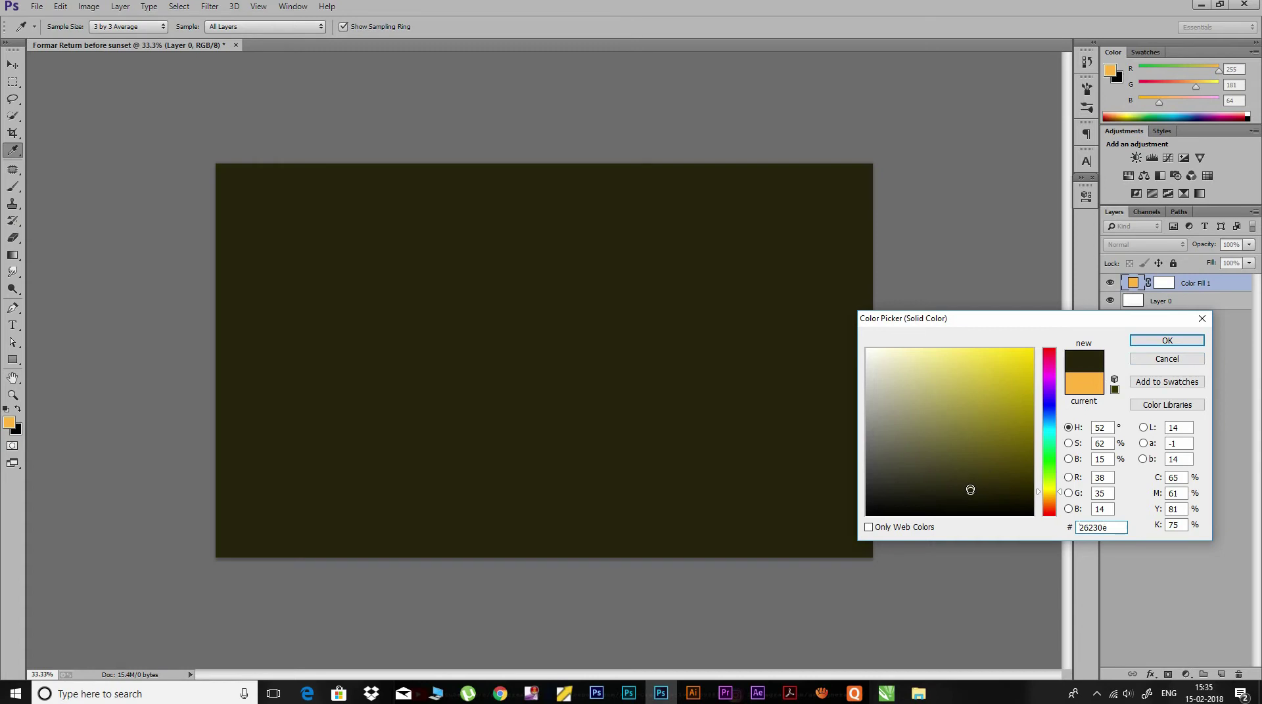
pyautogui.click(1146, 341)
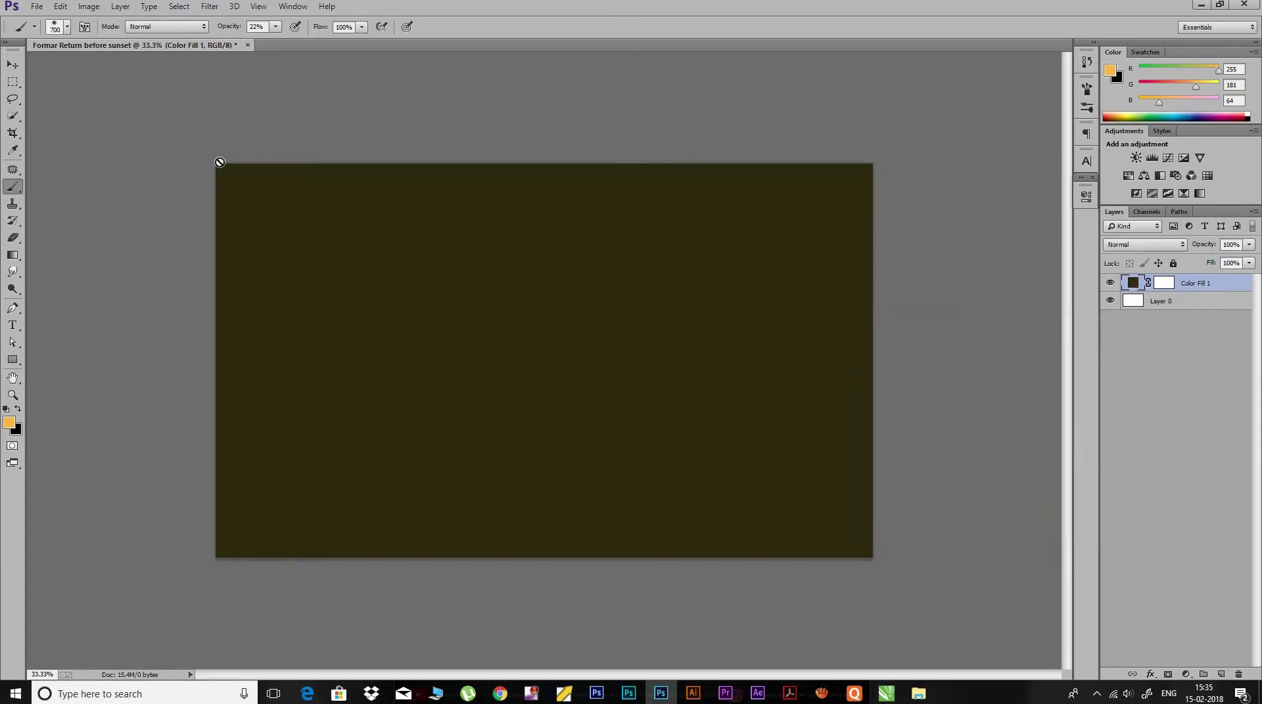
pyautogui.click(36, 6)
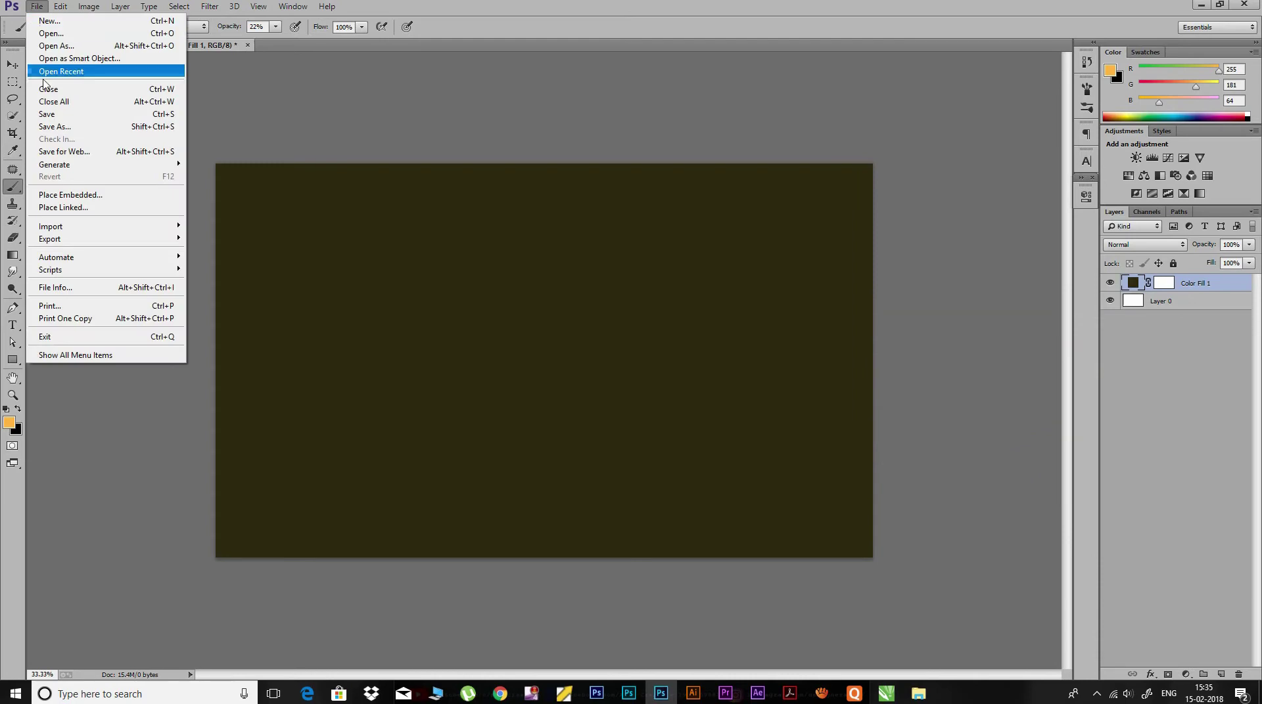
# Place the 1200px-Wank_Loisachtal meadow path photo as an embedded layer.
pyautogui.click(74, 196)
pyautogui.click(389, 172)
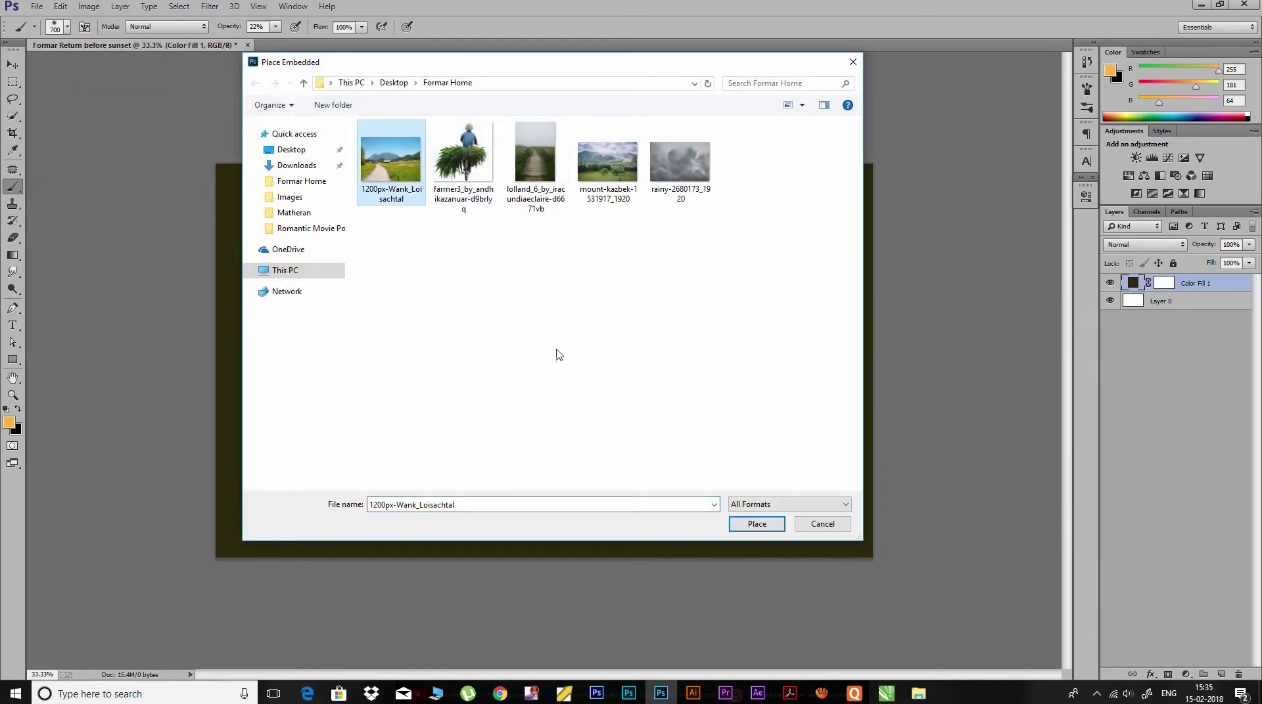
pyautogui.click(756, 523)
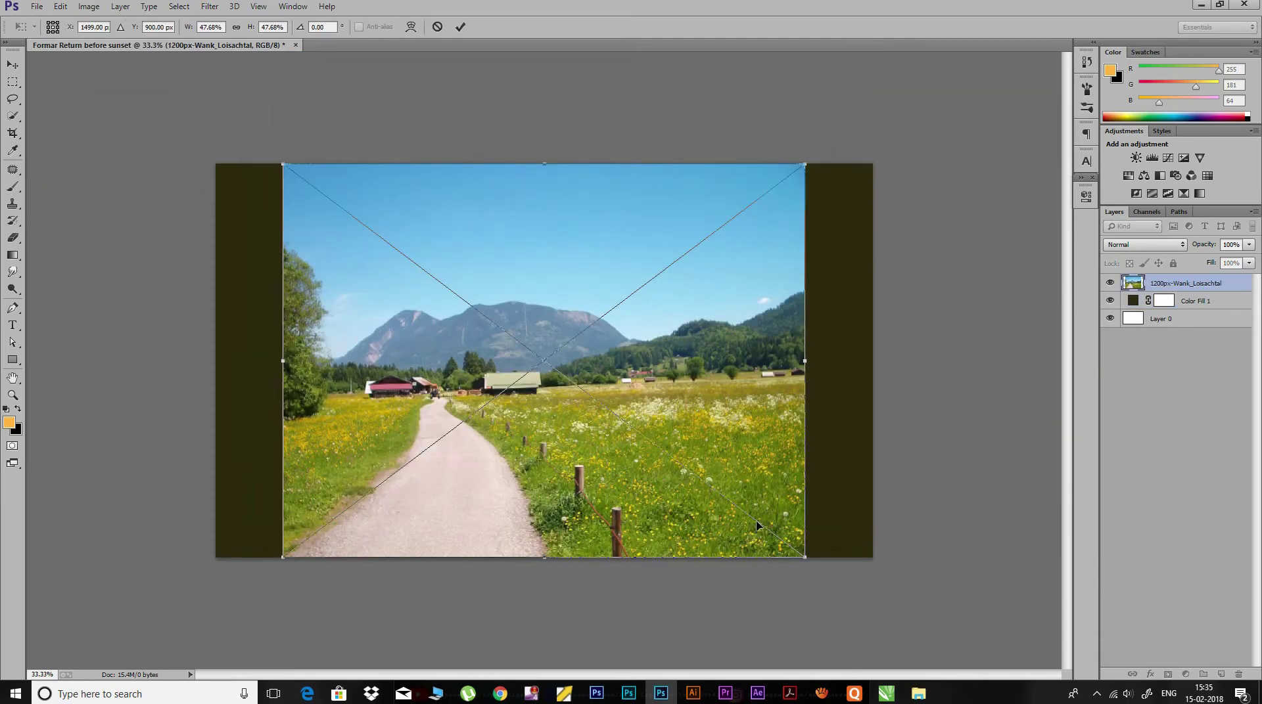
pyautogui.hotkey('ctrl', '-')
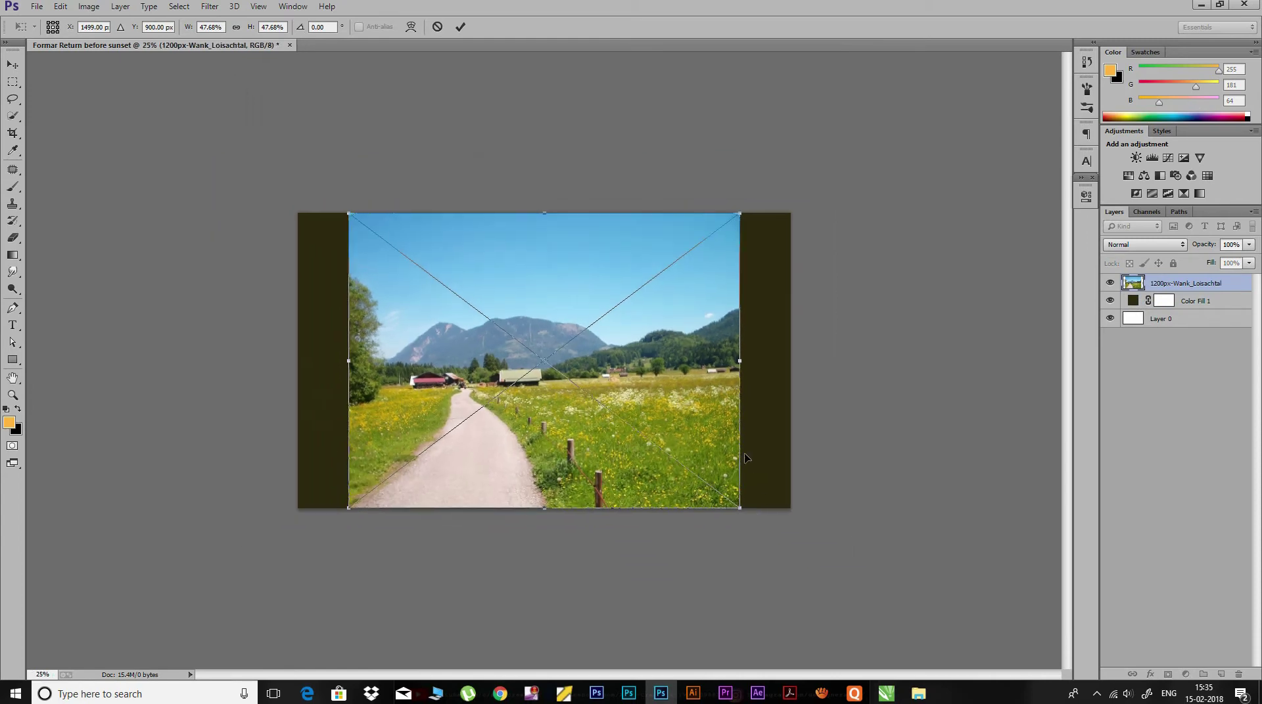
# Stretch the landscape photo wider and taller toward the canvas edges.
pyautogui.moveTo(630, 413); pyautogui.dragTo(660, 412)
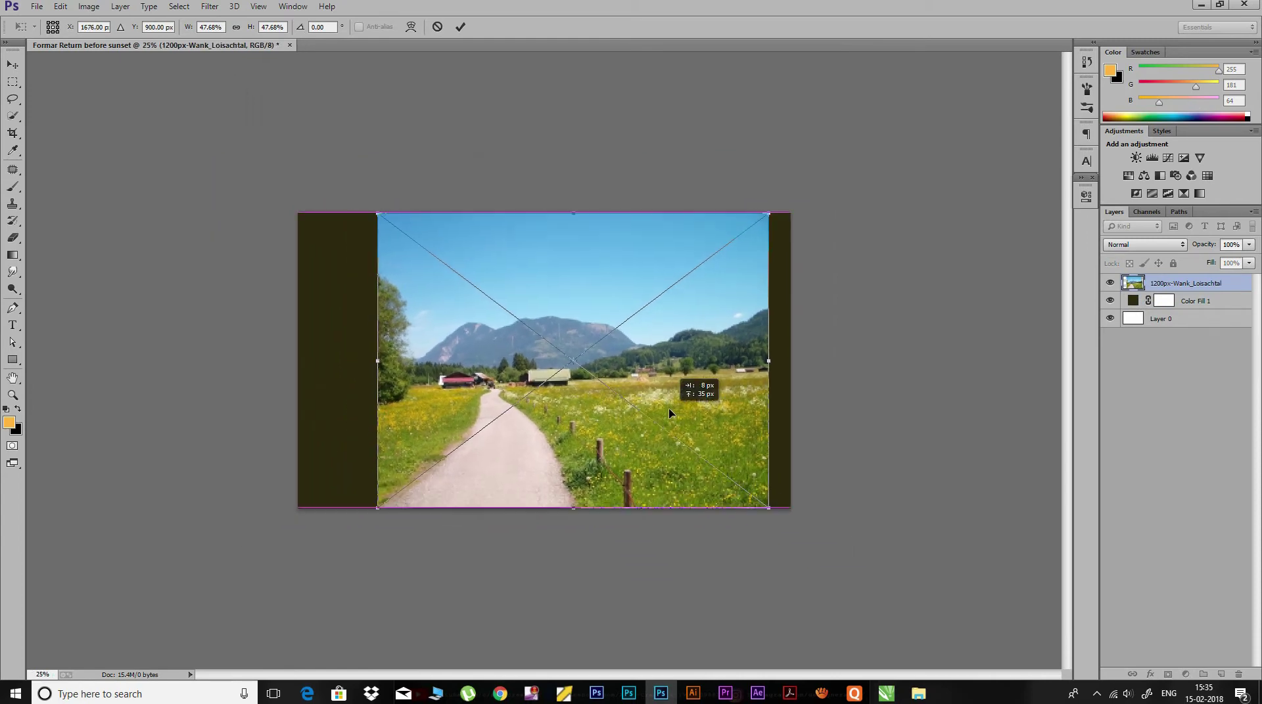
pyautogui.moveTo(768, 361); pyautogui.dragTo(876, 370)
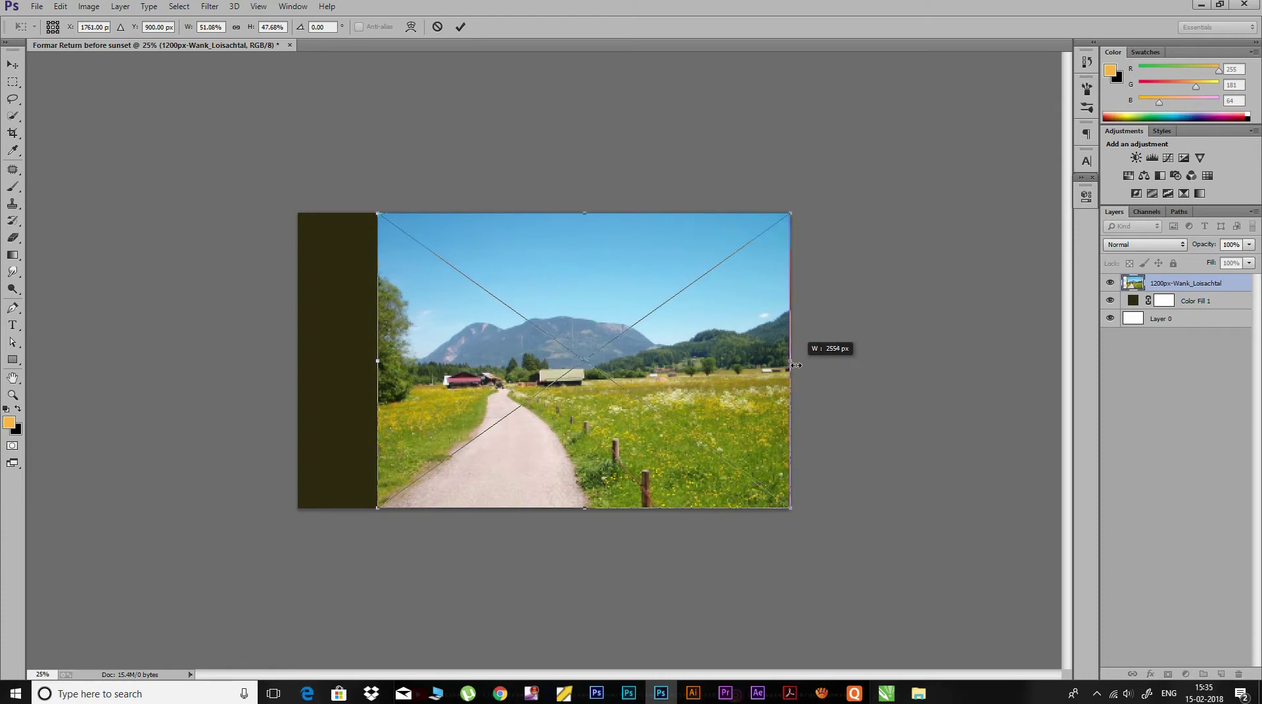
pyautogui.moveTo(876, 370); pyautogui.dragTo(935, 367)
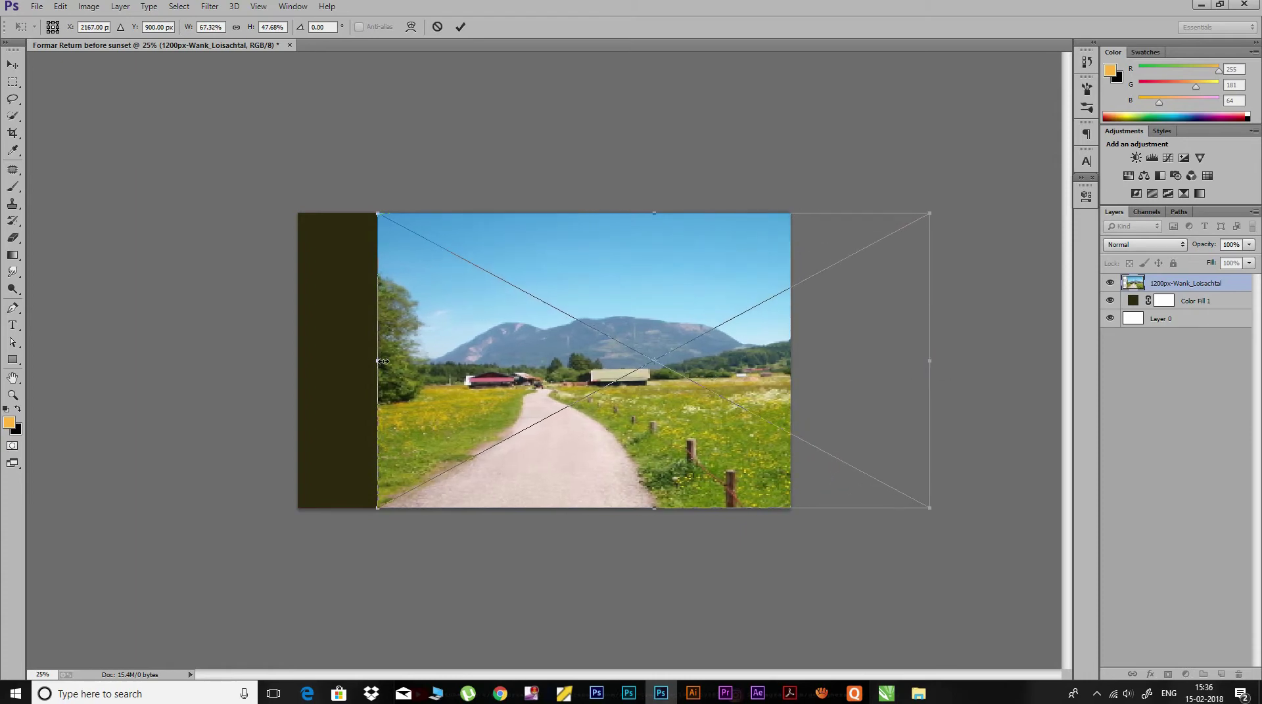
pyautogui.moveTo(376, 364); pyautogui.dragTo(252, 371)
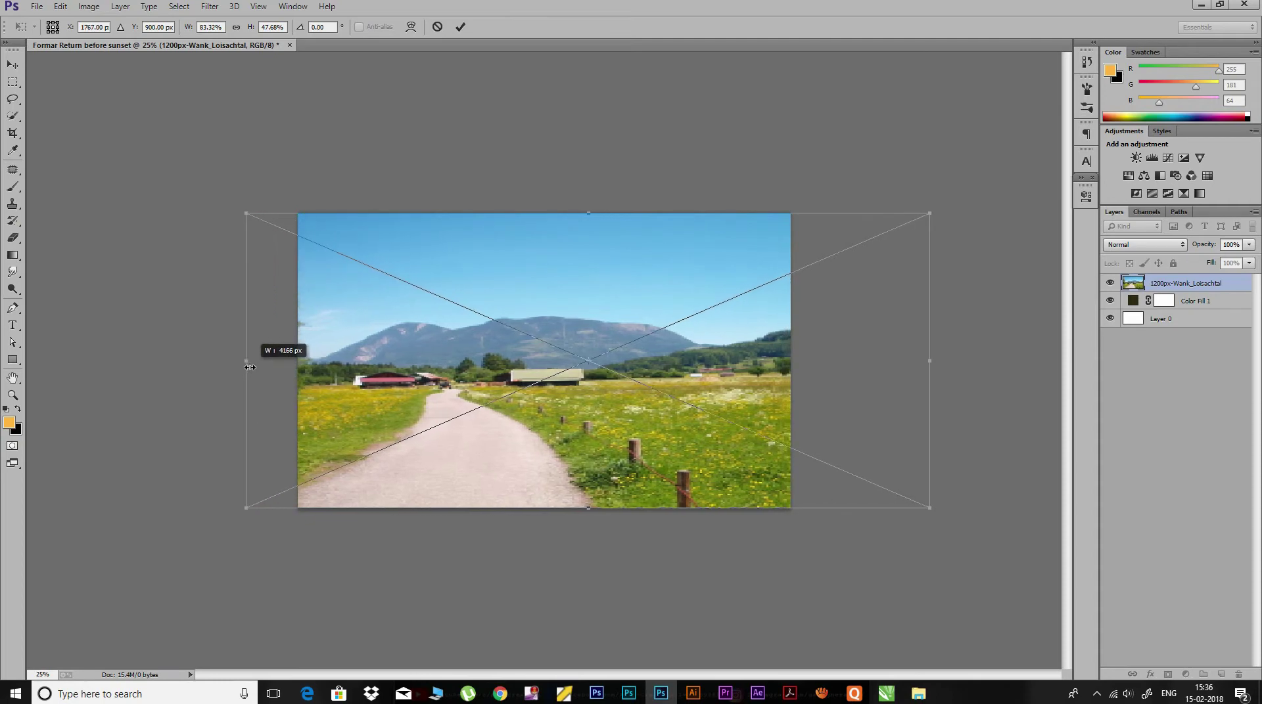
pyautogui.moveTo(589, 211); pyautogui.dragTo(589, 183)
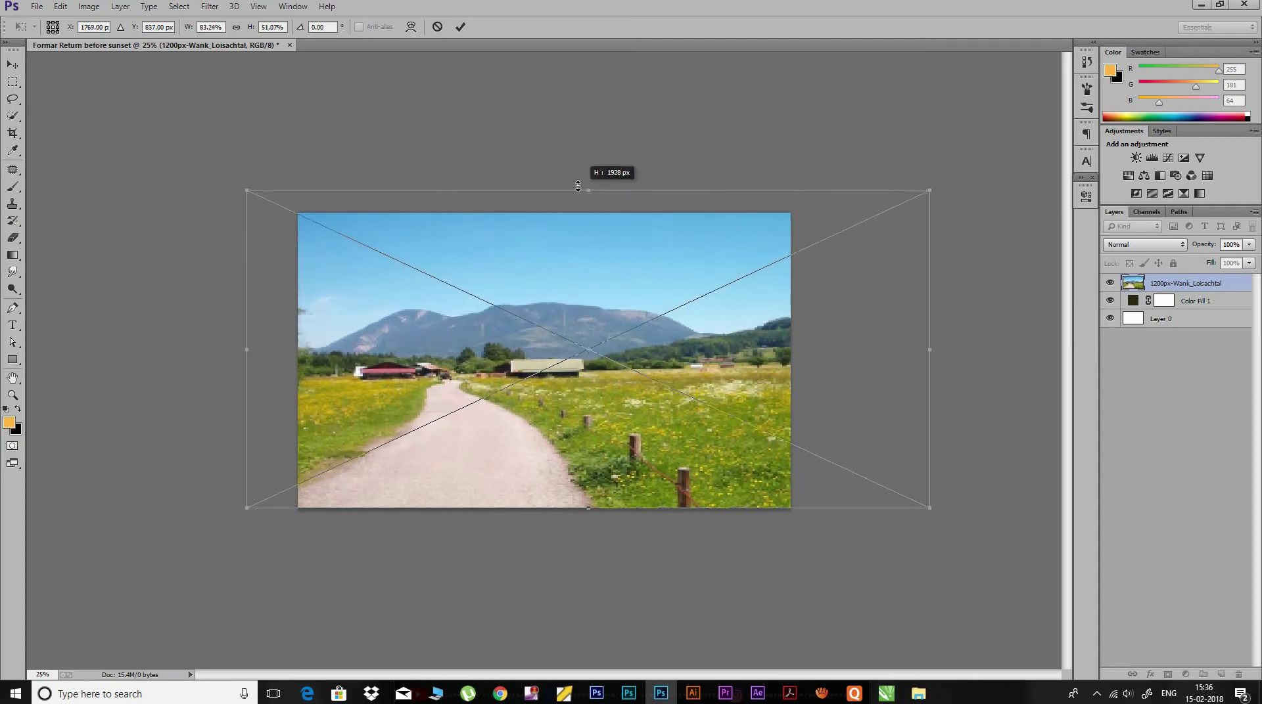
pyautogui.moveTo(581, 507); pyautogui.dragTo(581, 515)
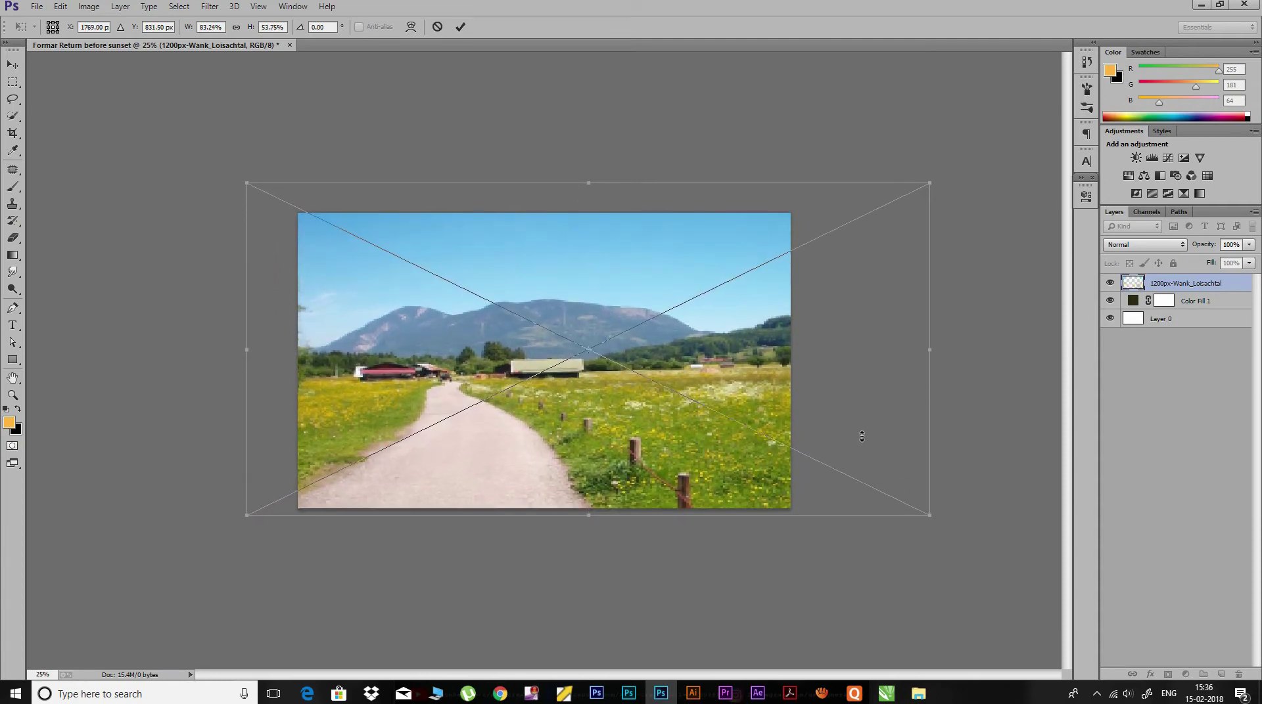
# Finish enlarging the photo to fill the canvas and commit the transform.
pyautogui.moveTo(930, 348); pyautogui.dragTo(1014, 352)
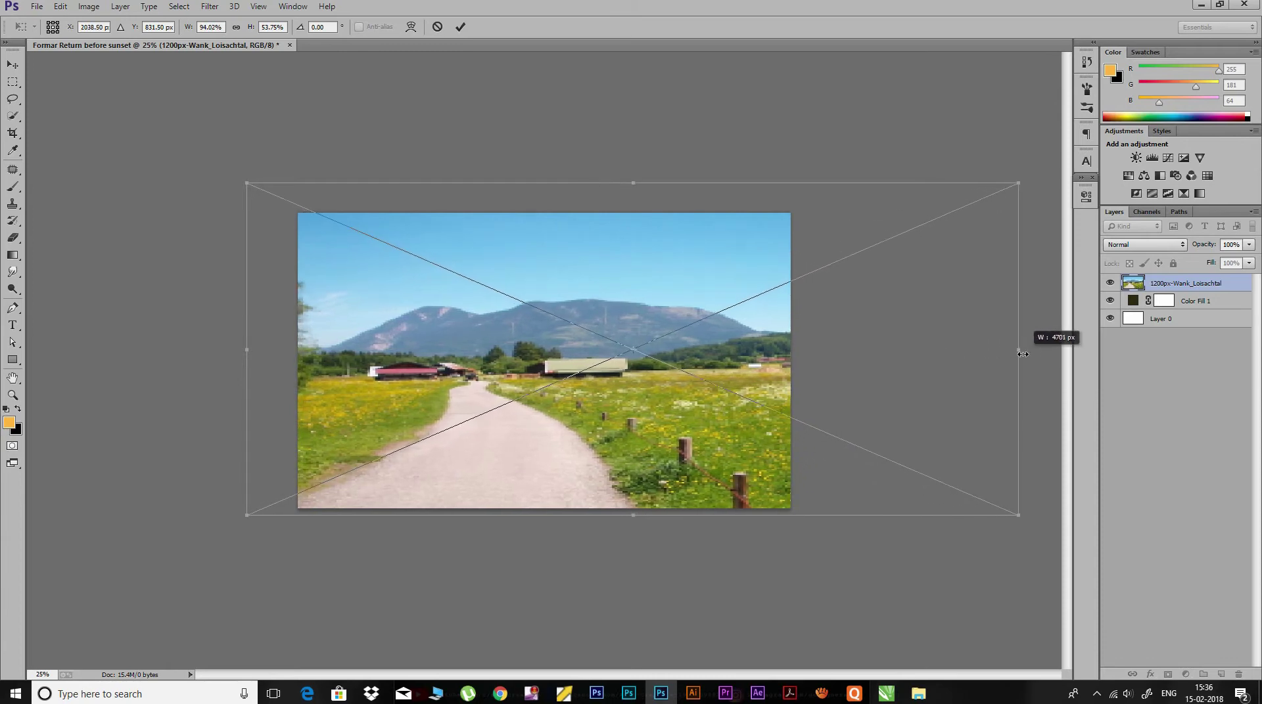
pyautogui.moveTo(637, 184); pyautogui.dragTo(632, 180)
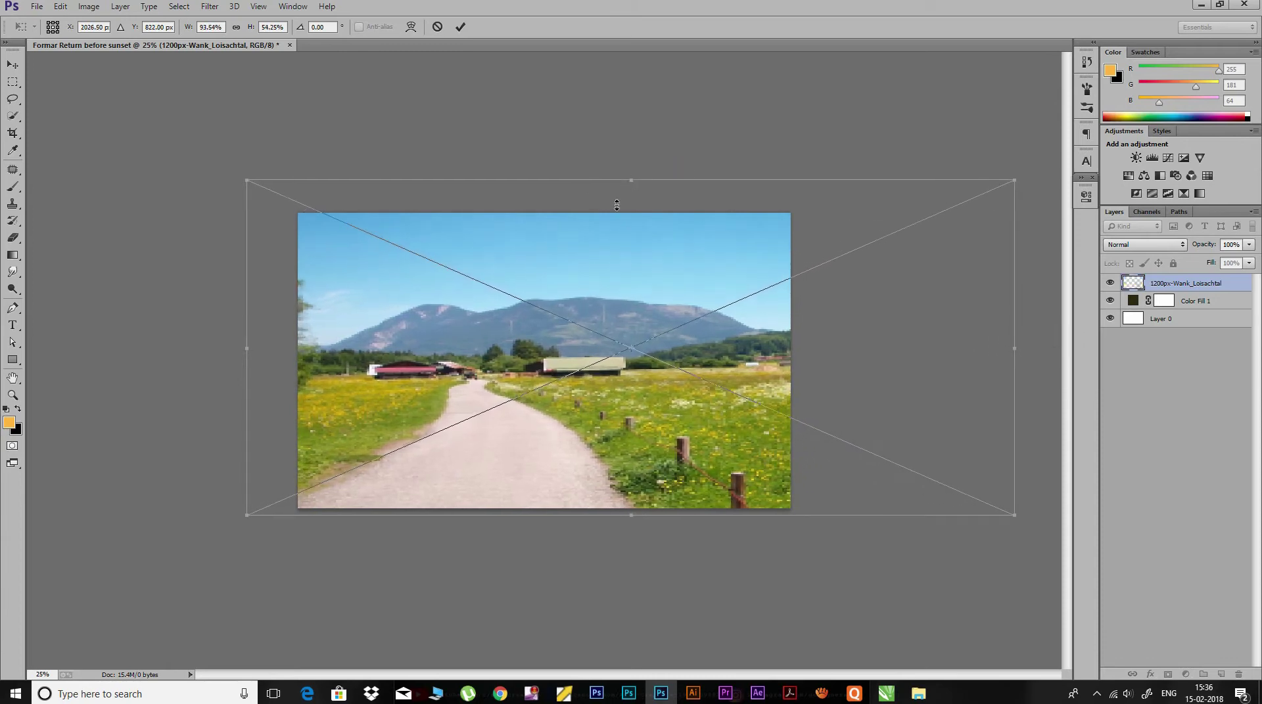
pyautogui.moveTo(632, 515); pyautogui.dragTo(632, 522)
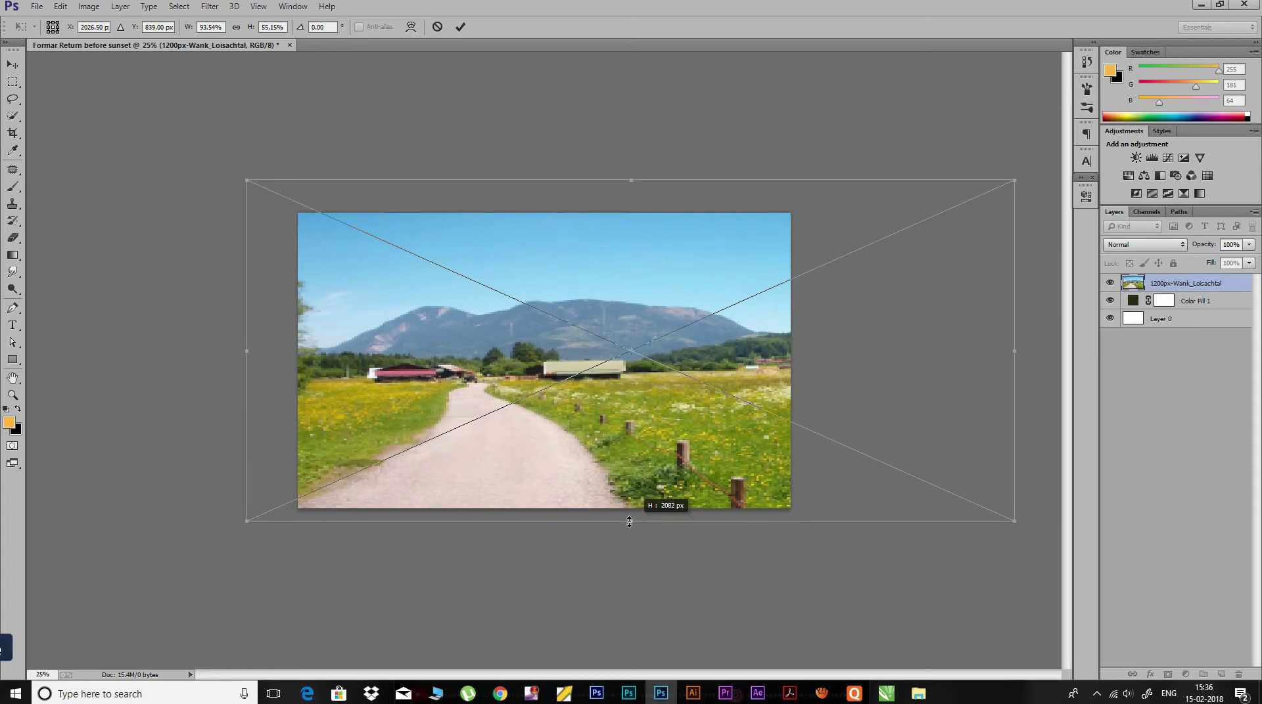
pyautogui.click(460, 29)
pyautogui.press('b')
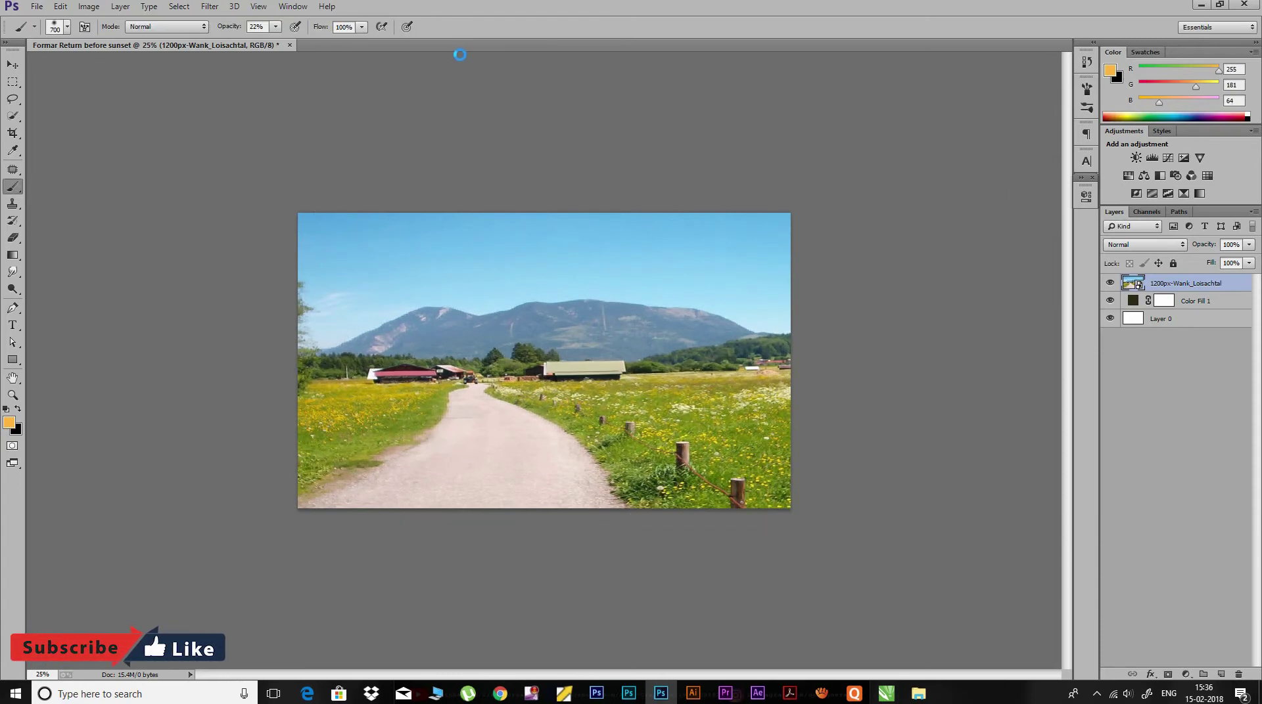
pyautogui.rightClick(1160, 284)
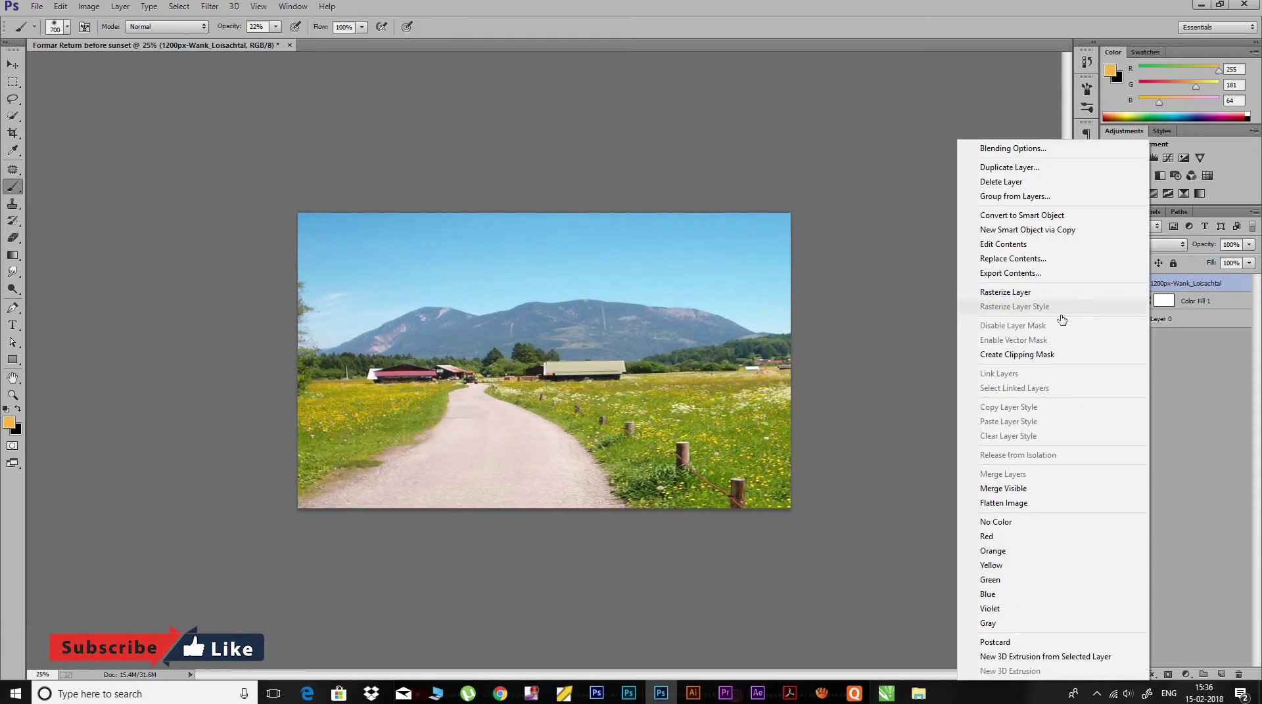
# Rasterize the landscape layer, add a layer mask, and start masking out the sky.
pyautogui.click(998, 291)
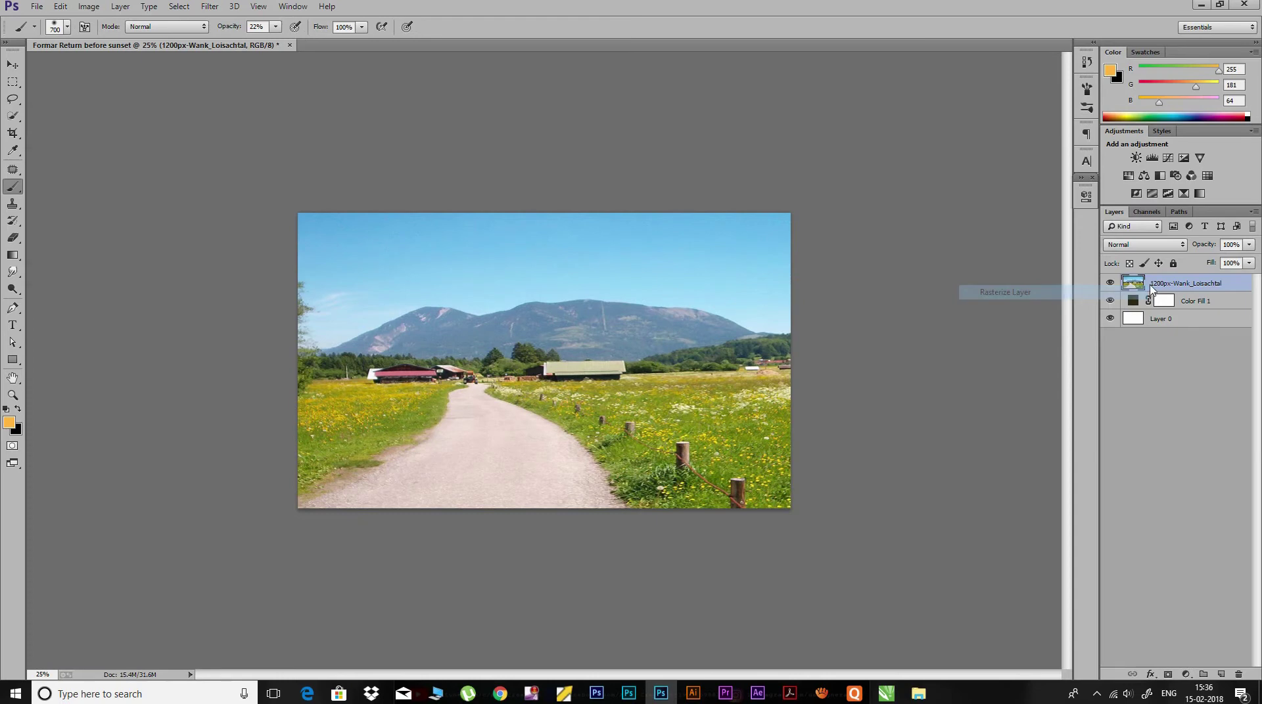
pyautogui.click(1168, 675)
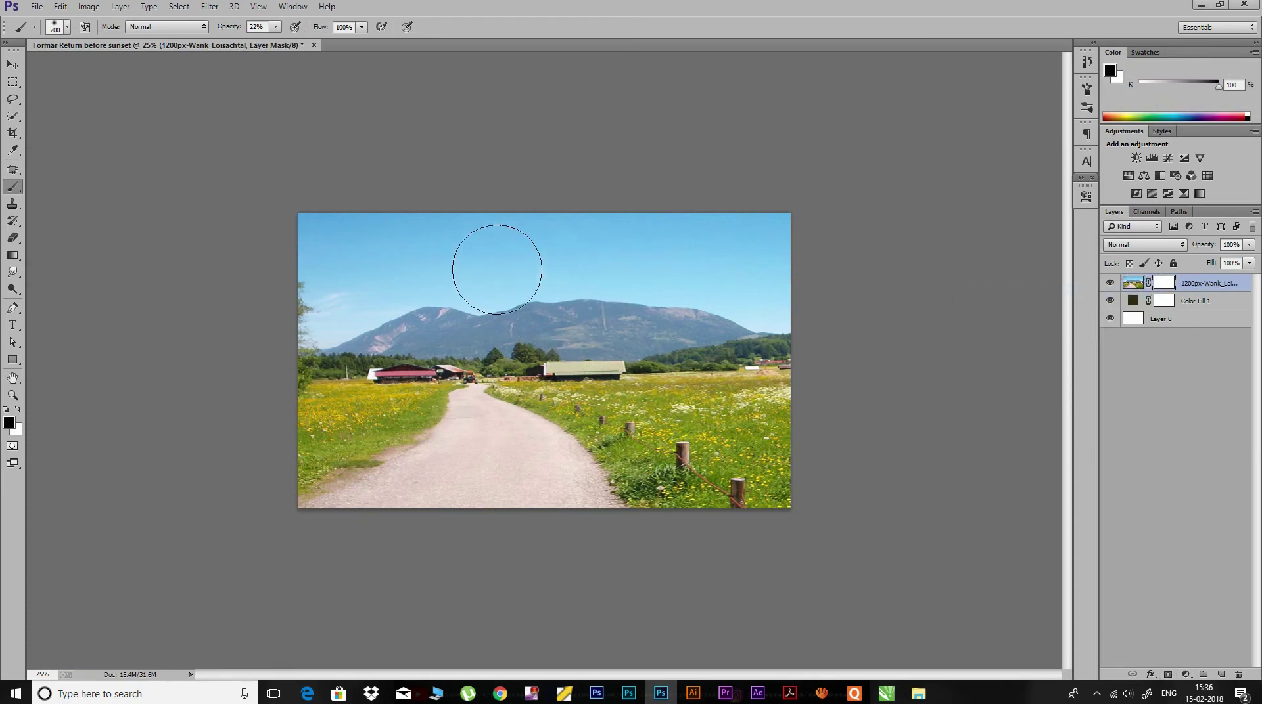
pyautogui.moveTo(283, 244); pyautogui.dragTo(795, 243)
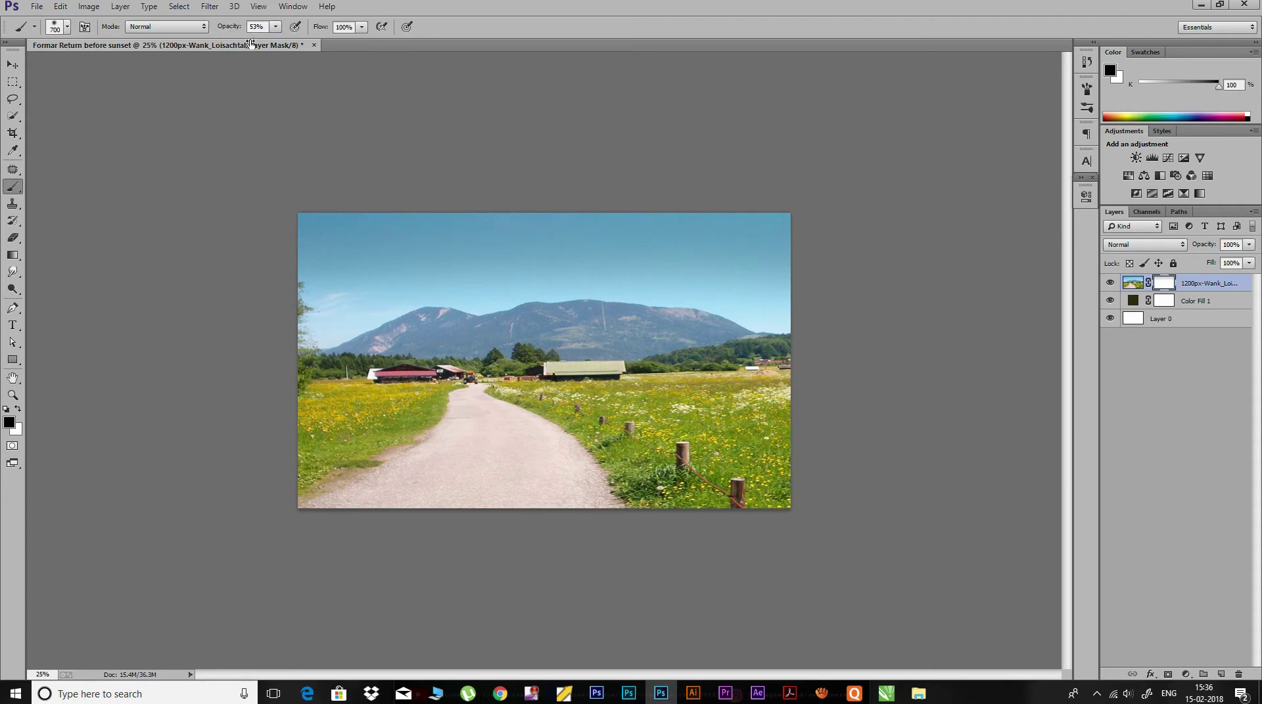
pyautogui.moveTo(190, 244)
pyautogui.mouseDown()
pyautogui.moveTo(945, 249)
pyautogui.moveTo(227, 296)
pyautogui.moveTo(811, 324)
pyautogui.moveTo(316, 304)
pyautogui.moveTo(723, 316)
pyautogui.moveTo(308, 316)
pyautogui.mouseUp()
# Mask out the lower sky, mountains, and horizon houses and treeline with a 500 px brush.
pyautogui.moveTo(598, 293)
pyautogui.mouseDown()
pyautogui.moveTo(426, 330)
pyautogui.moveTo(874, 333)
pyautogui.moveTo(338, 368)
pyautogui.mouseUp()
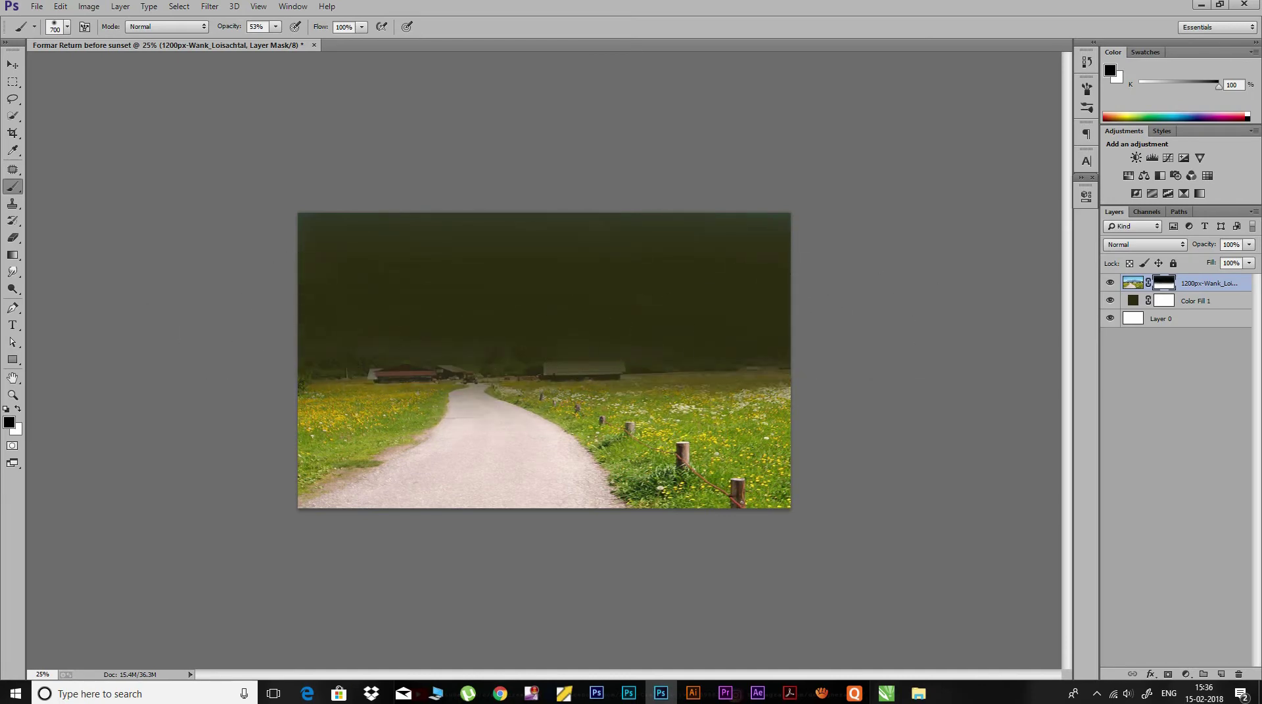
pyautogui.press('[')
pyautogui.press('[')
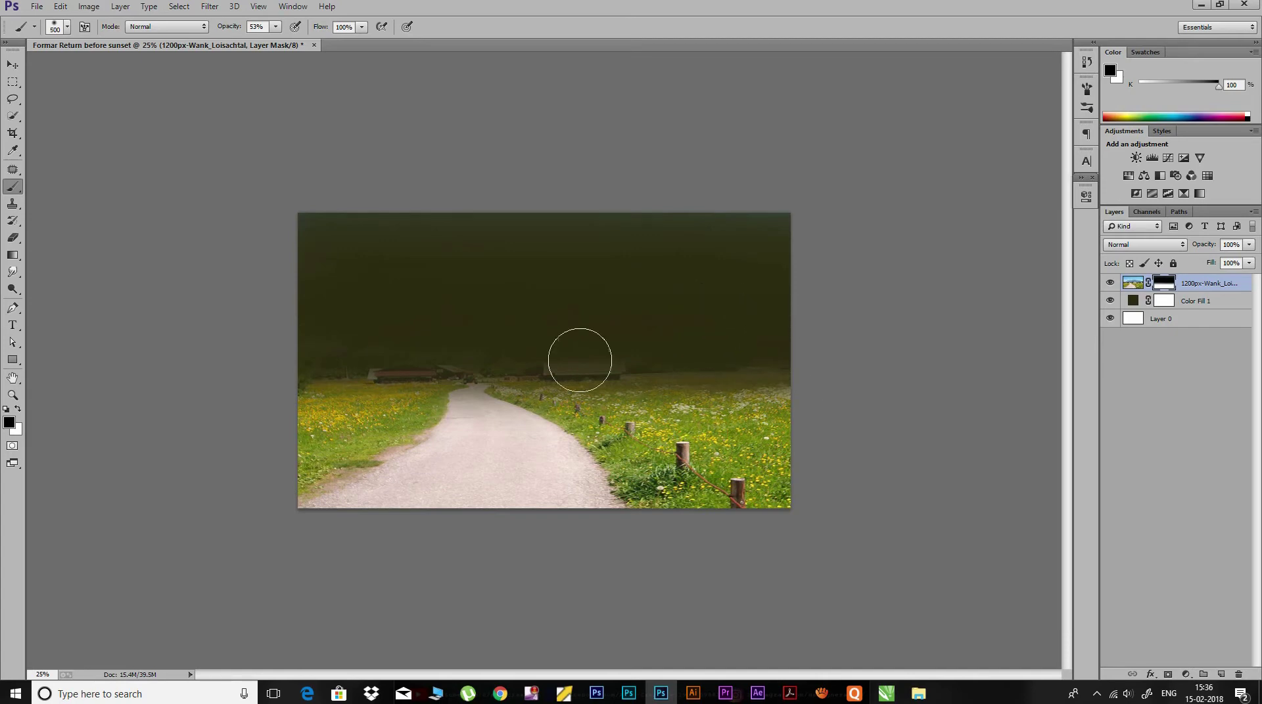
pyautogui.moveTo(225, 365); pyautogui.dragTo(717, 365)
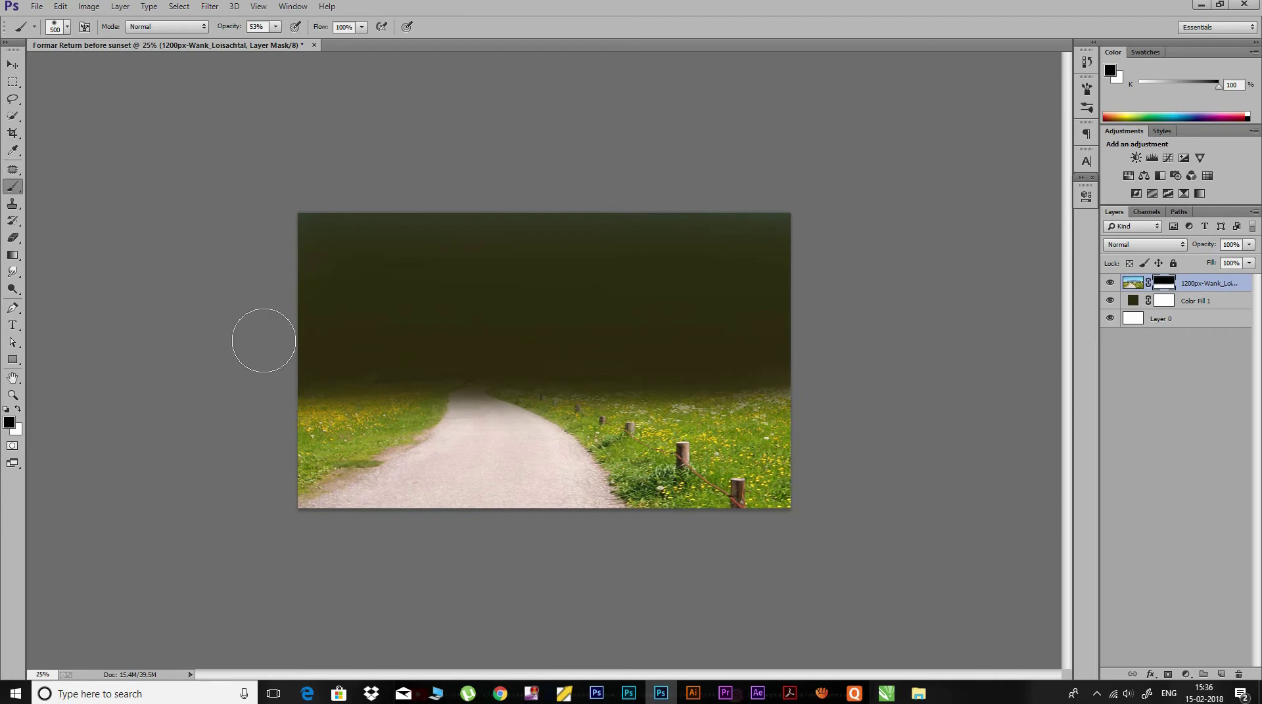
pyautogui.moveTo(286, 369); pyautogui.dragTo(815, 368)
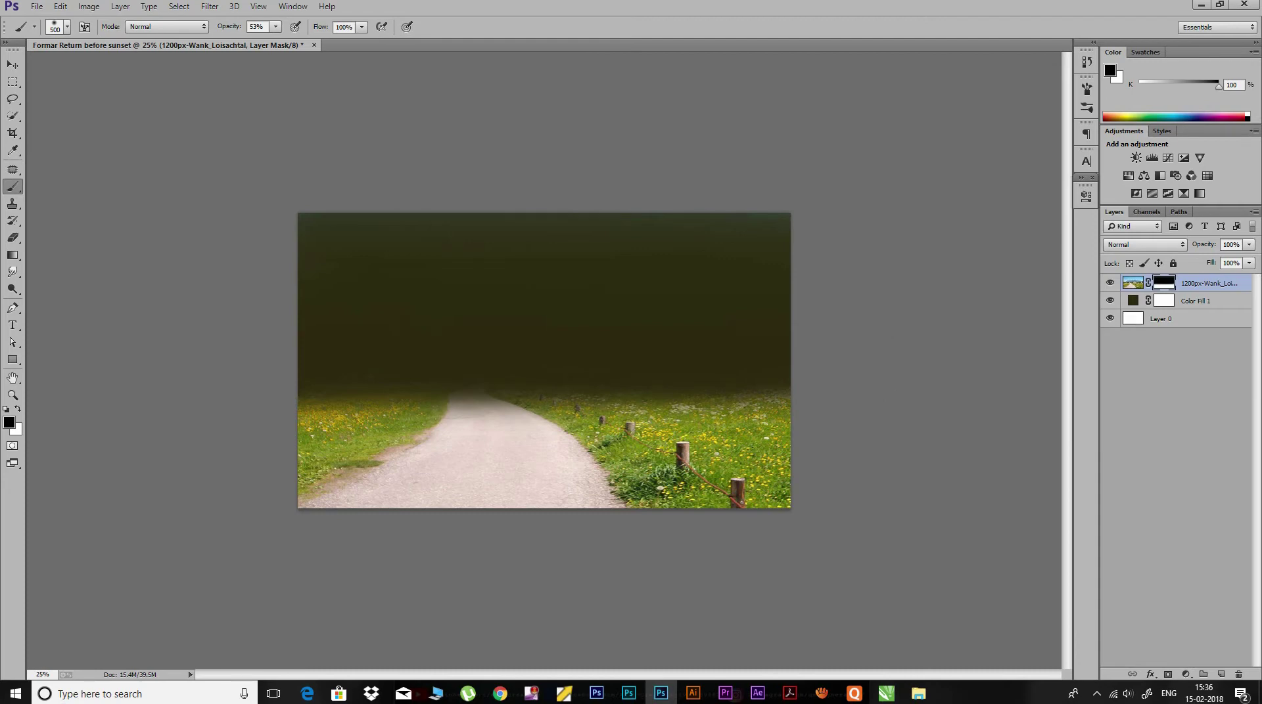
pyautogui.click(1196, 302)
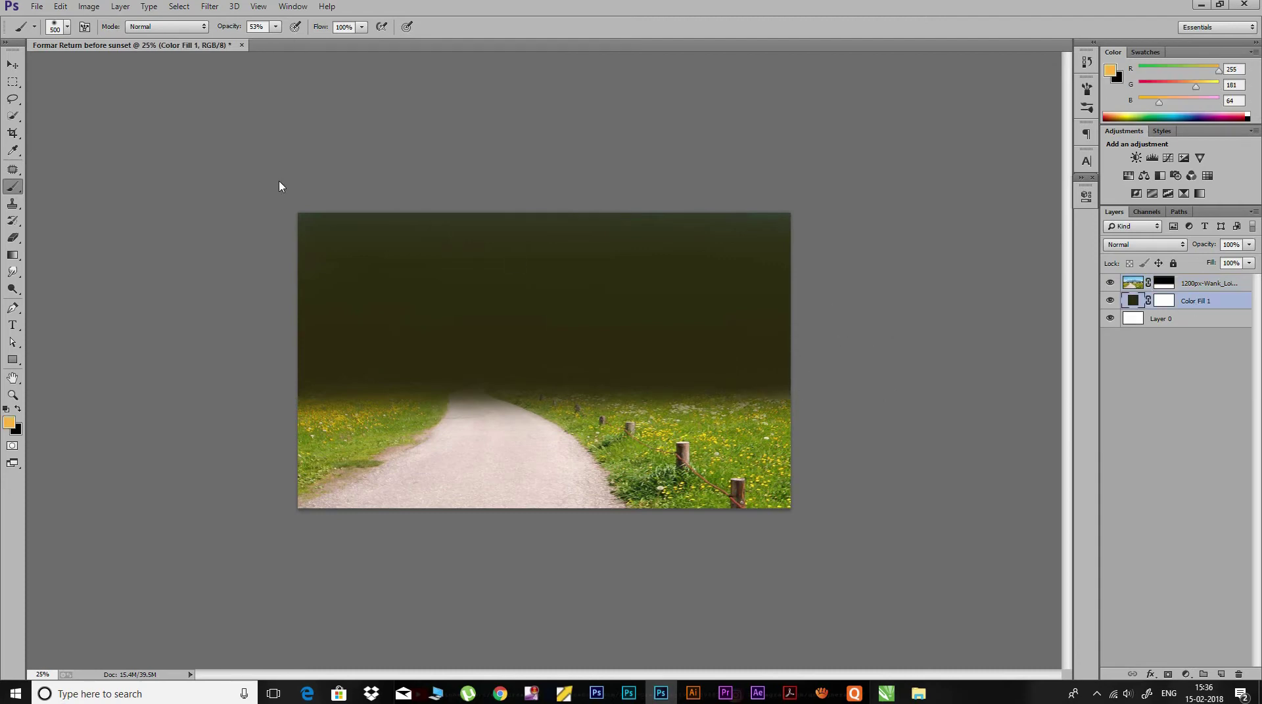
# Place the mount-kazbek mountain photo as an embedded layer.
pyautogui.click(36, 6)
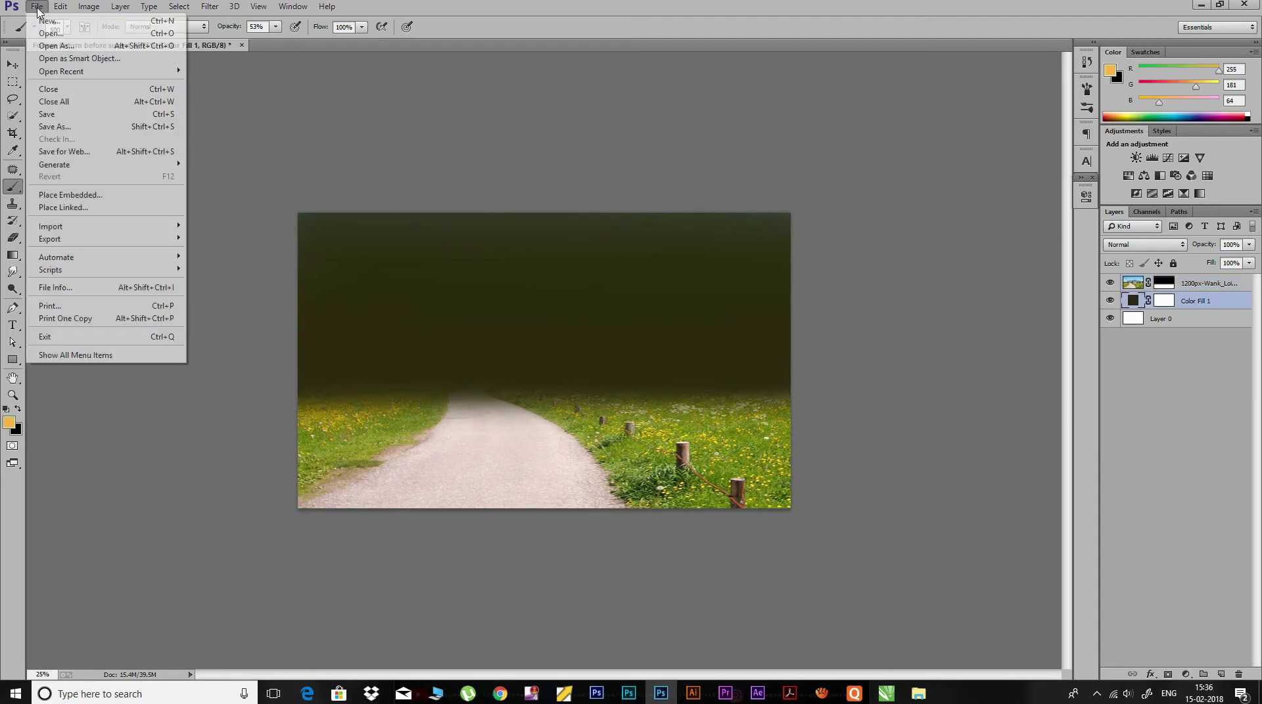
pyautogui.click(65, 192)
pyautogui.click(598, 172)
pyautogui.click(756, 524)
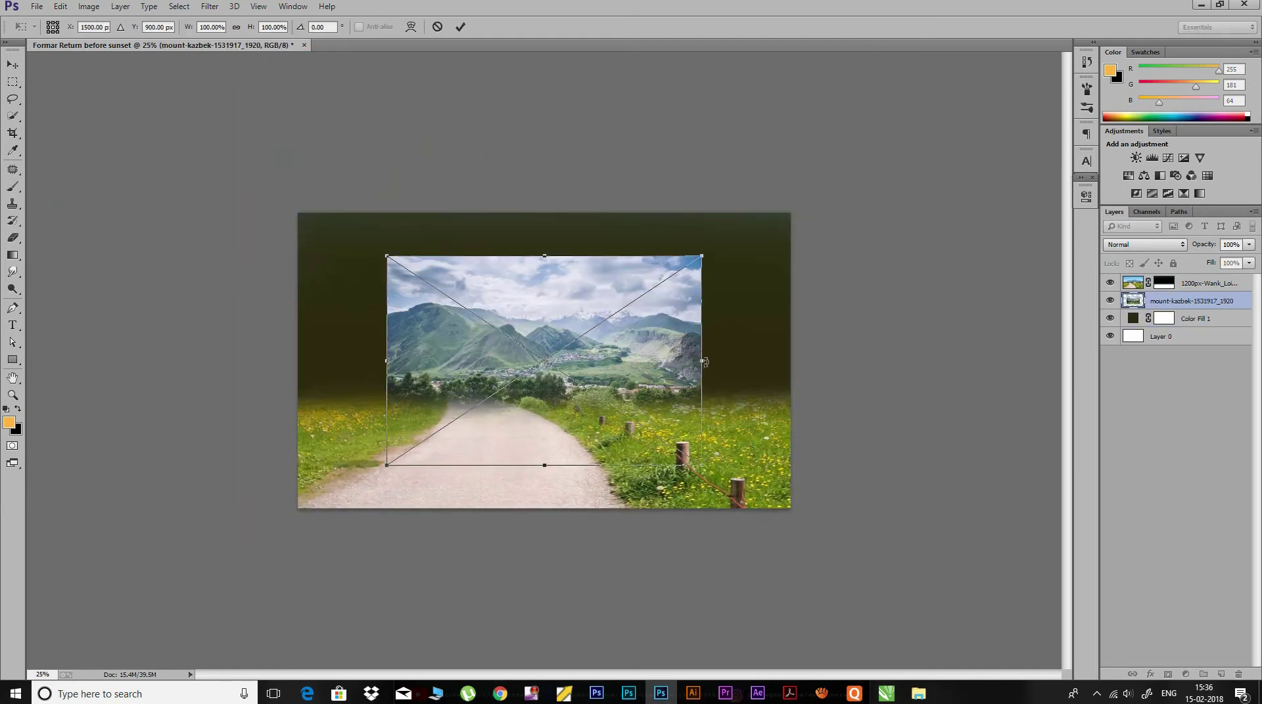
# Stretch the mountain photo across the canvas width and up to the top.
pyautogui.moveTo(704, 363); pyautogui.dragTo(791, 361)
pyautogui.moveTo(386, 361); pyautogui.dragTo(299, 361)
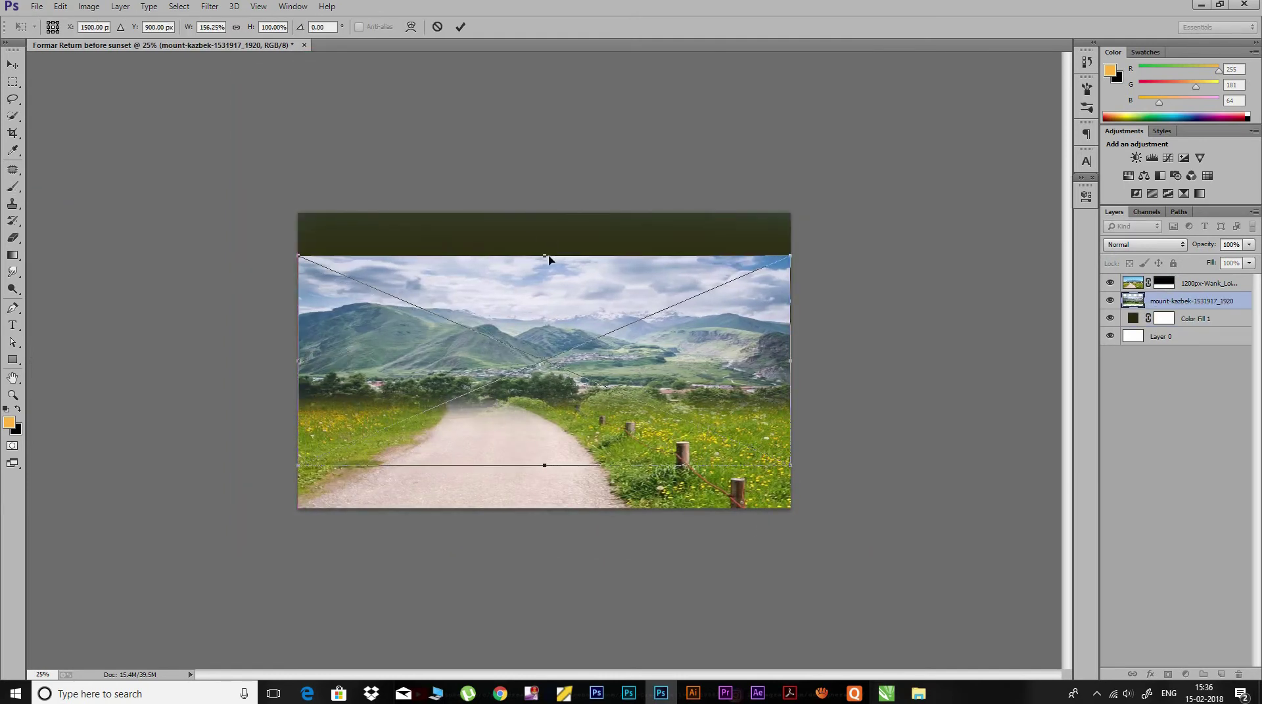
pyautogui.moveTo(545, 256); pyautogui.dragTo(545, 213)
pyautogui.moveTo(544, 465); pyautogui.dragTo(544, 467)
pyautogui.moveTo(790, 340); pyautogui.dragTo(1015, 340)
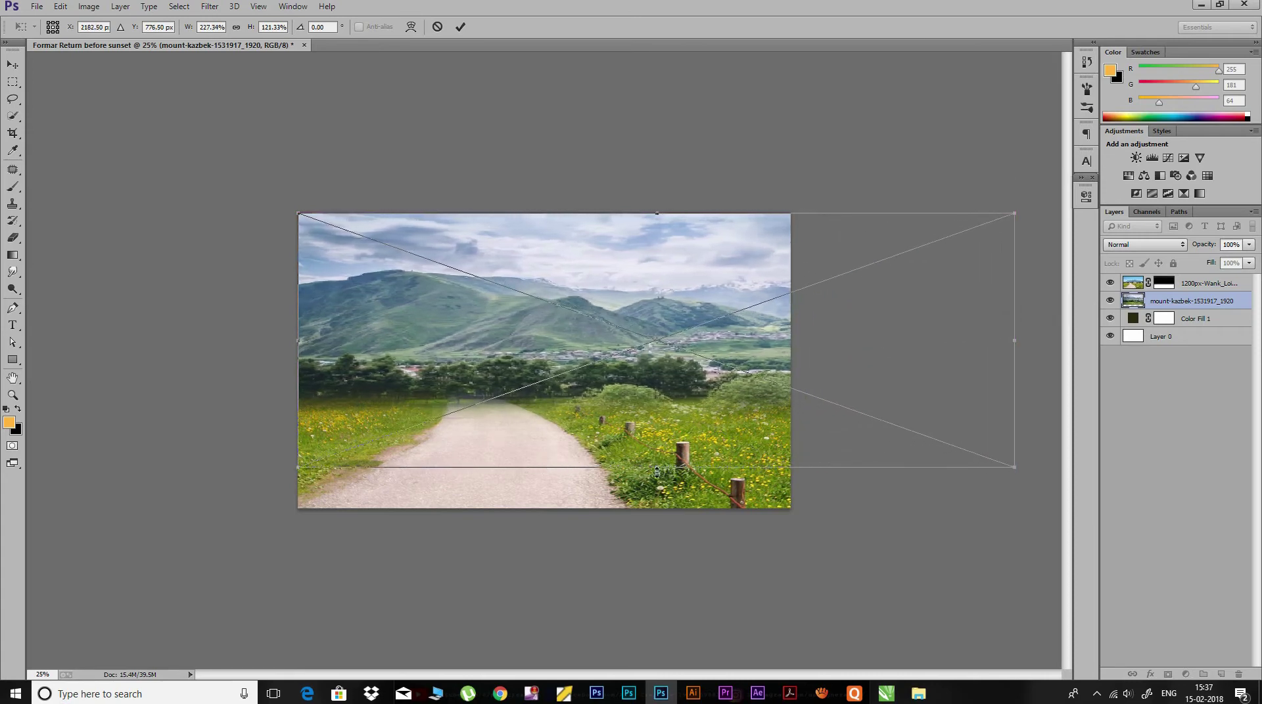
pyautogui.moveTo(660, 465); pyautogui.dragTo(660, 571)
# Fine-tune the mountain photo's size and position, then commit the transform.
pyautogui.moveTo(613, 329); pyautogui.dragTo(613, 252)
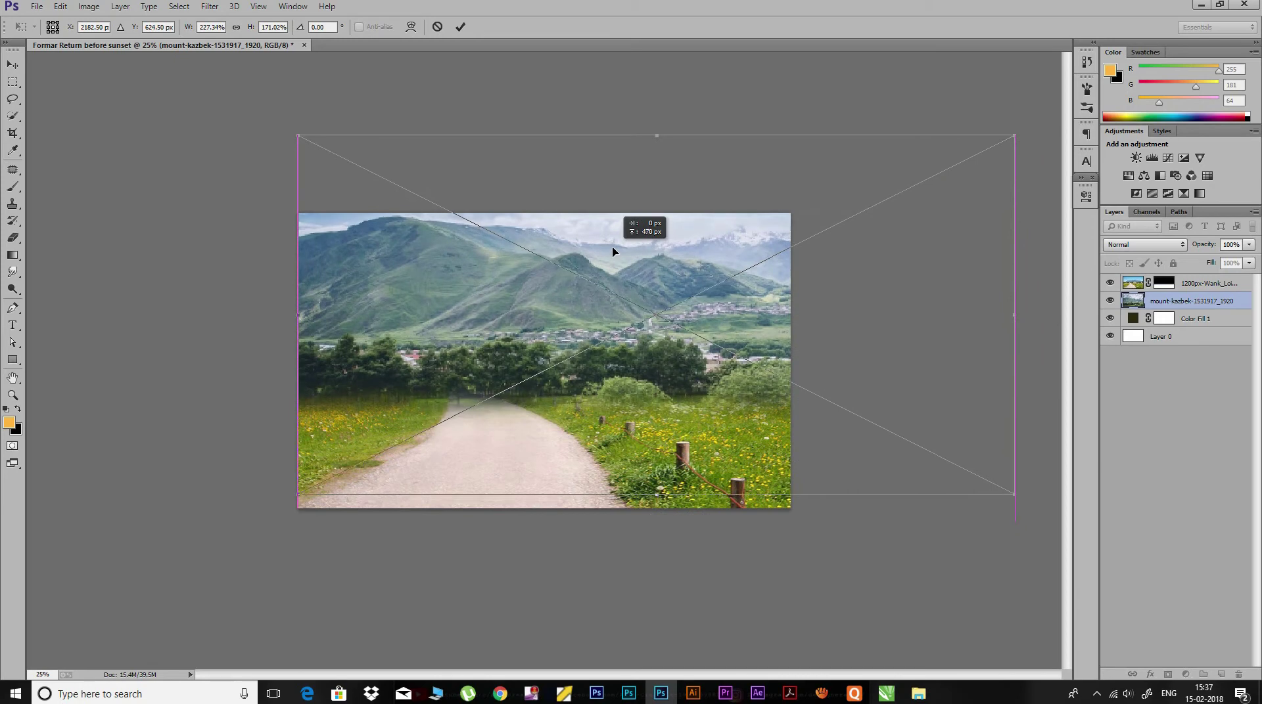
pyautogui.moveTo(1014, 136); pyautogui.dragTo(1003, 136)
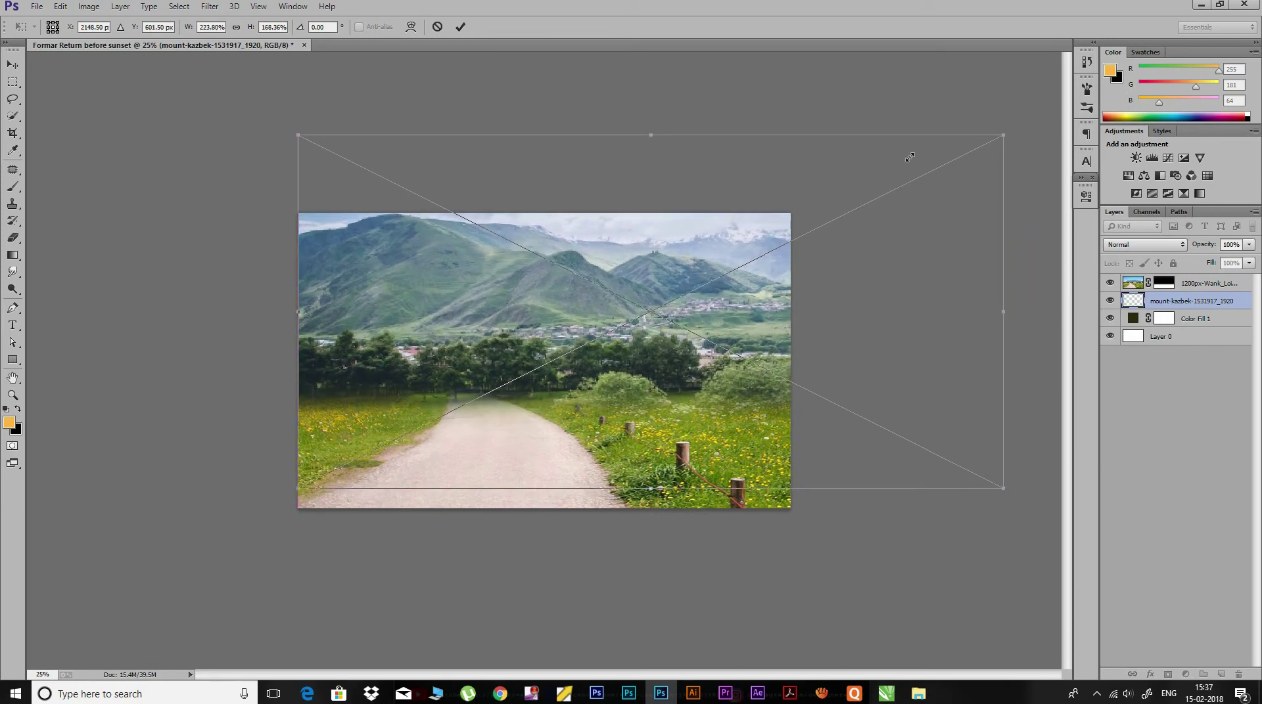
pyautogui.moveTo(309, 492); pyautogui.dragTo(292, 501)
pyautogui.moveTo(511, 375); pyautogui.dragTo(510, 363)
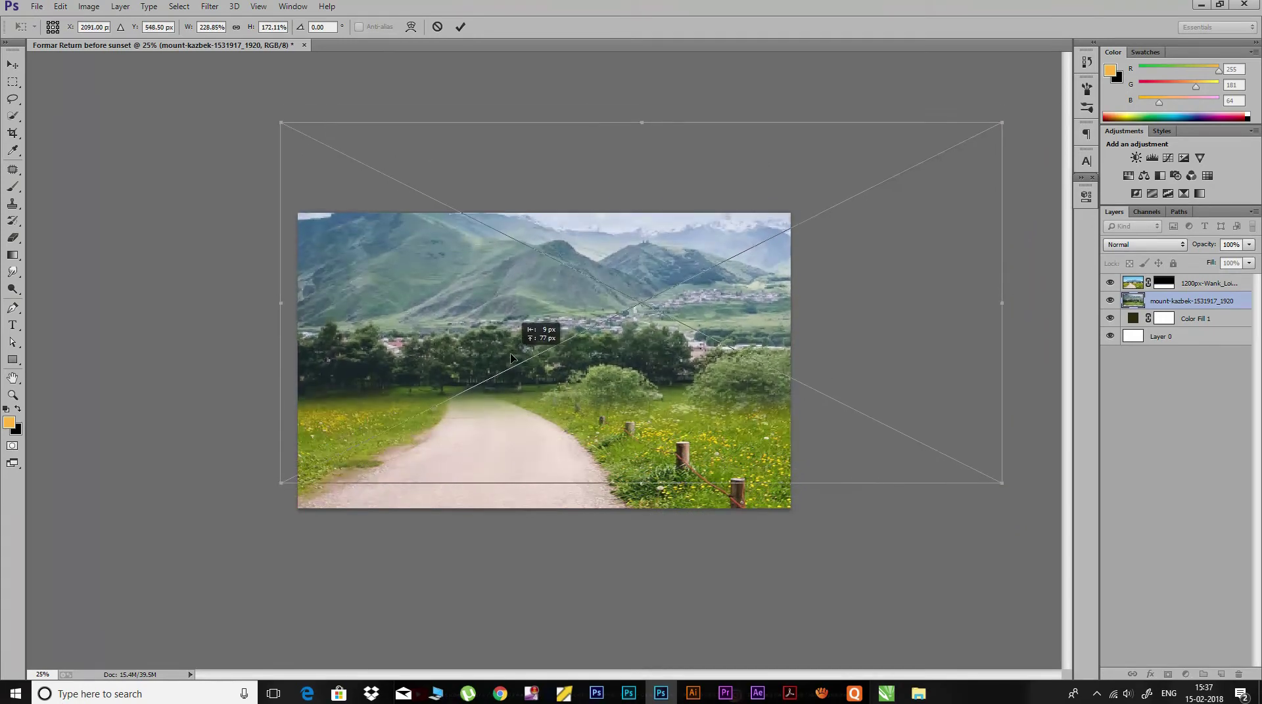
pyautogui.click(460, 28)
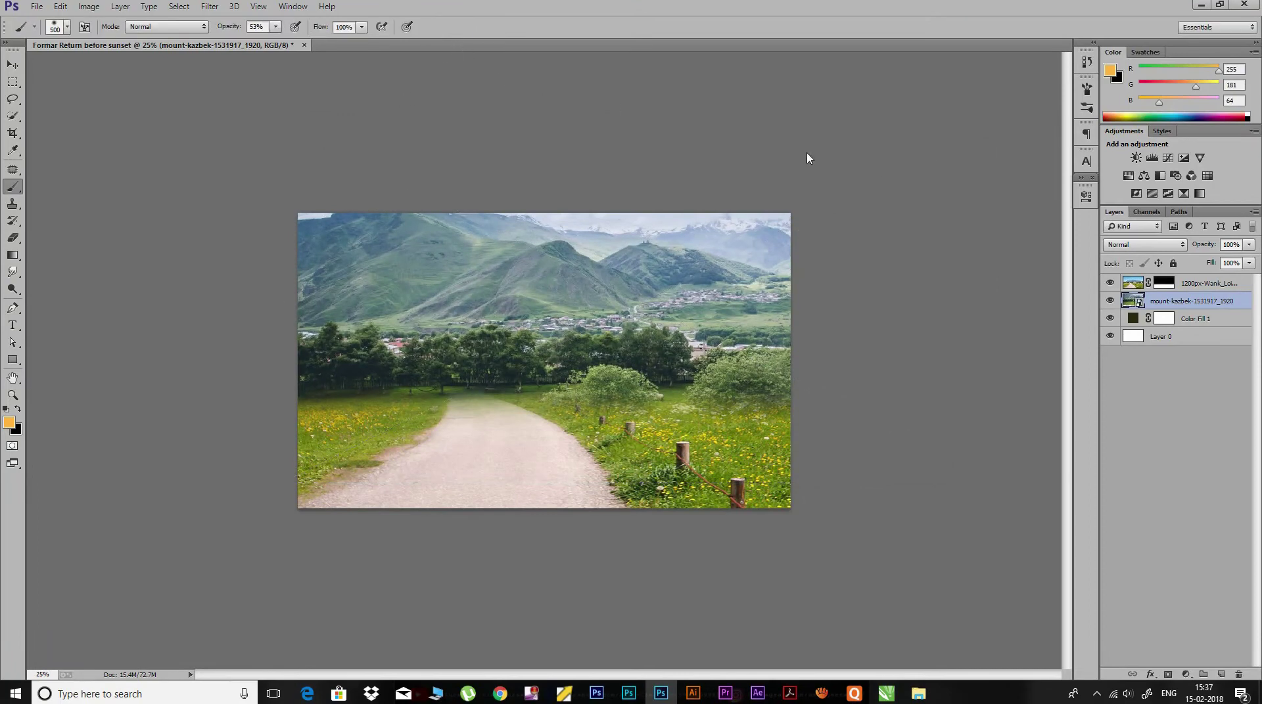
pyautogui.rightClick(1191, 304)
# Rasterize mount-kazbek, brush the meadow mask over the right-side bushes, and add a mountain mask.
pyautogui.click(1044, 287)
pyautogui.click(1164, 283)
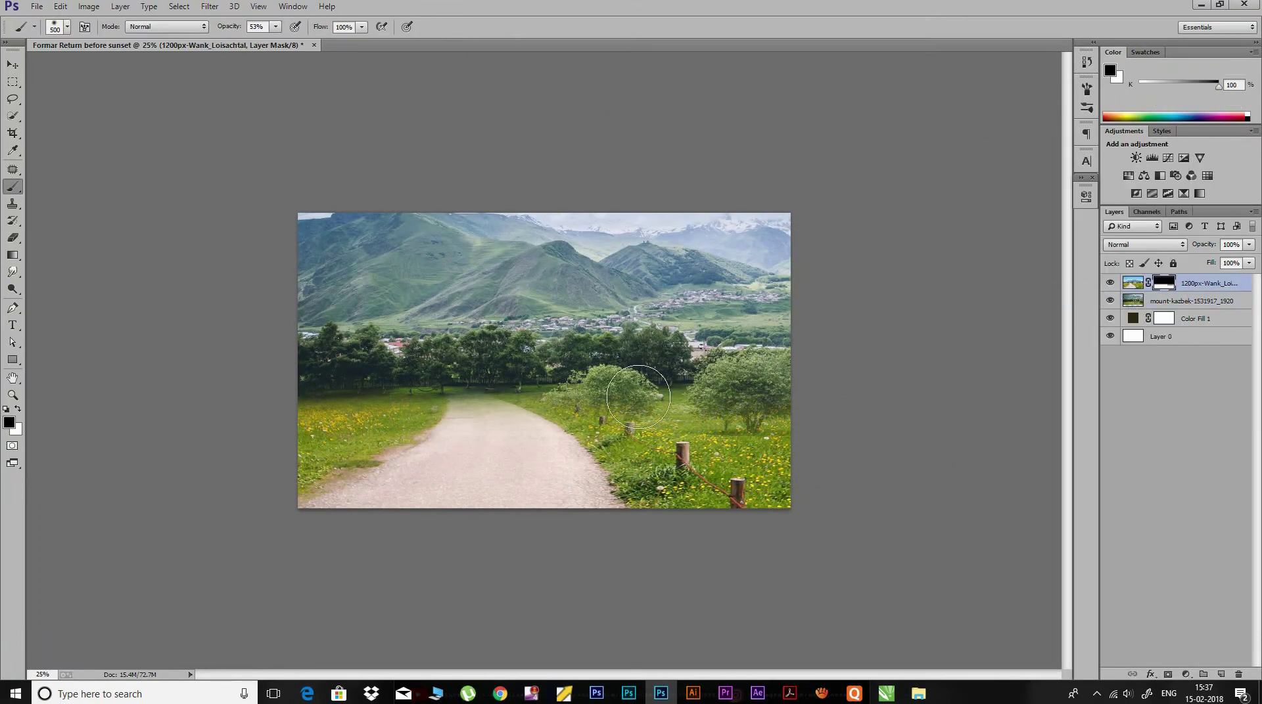
pyautogui.moveTo(638, 397); pyautogui.dragTo(775, 411)
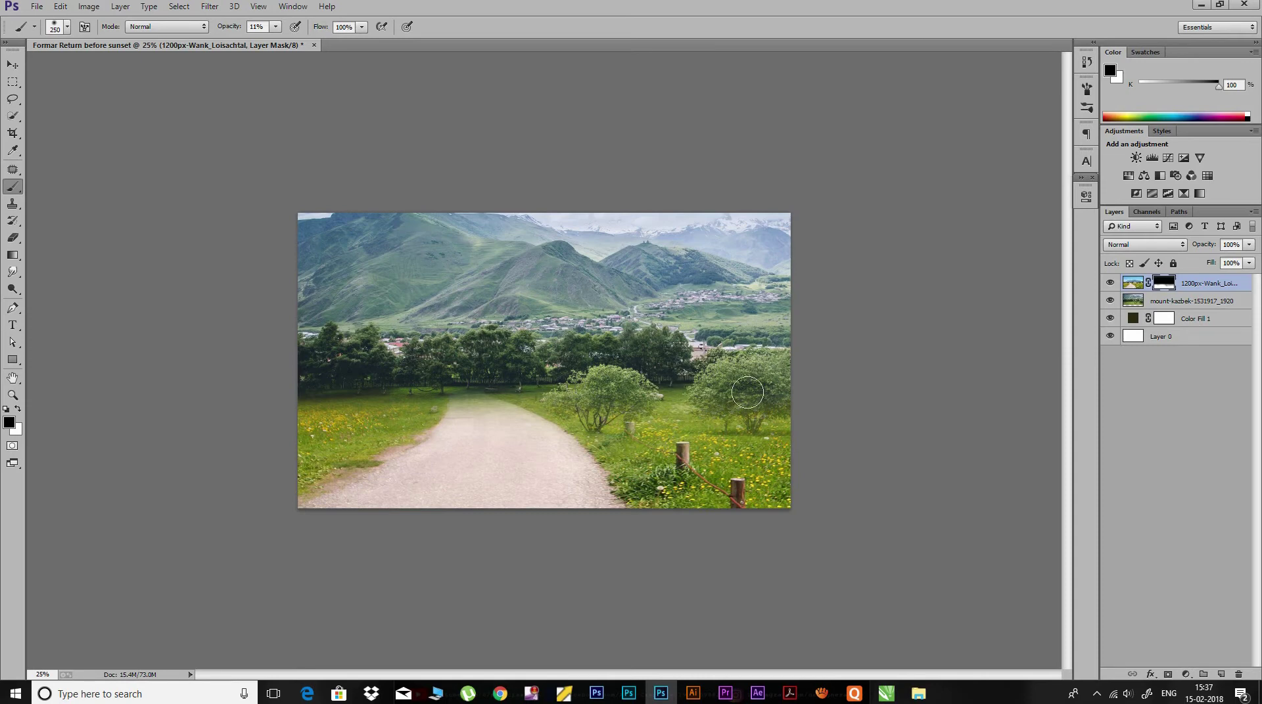
pyautogui.click(1155, 302)
pyautogui.click(1168, 674)
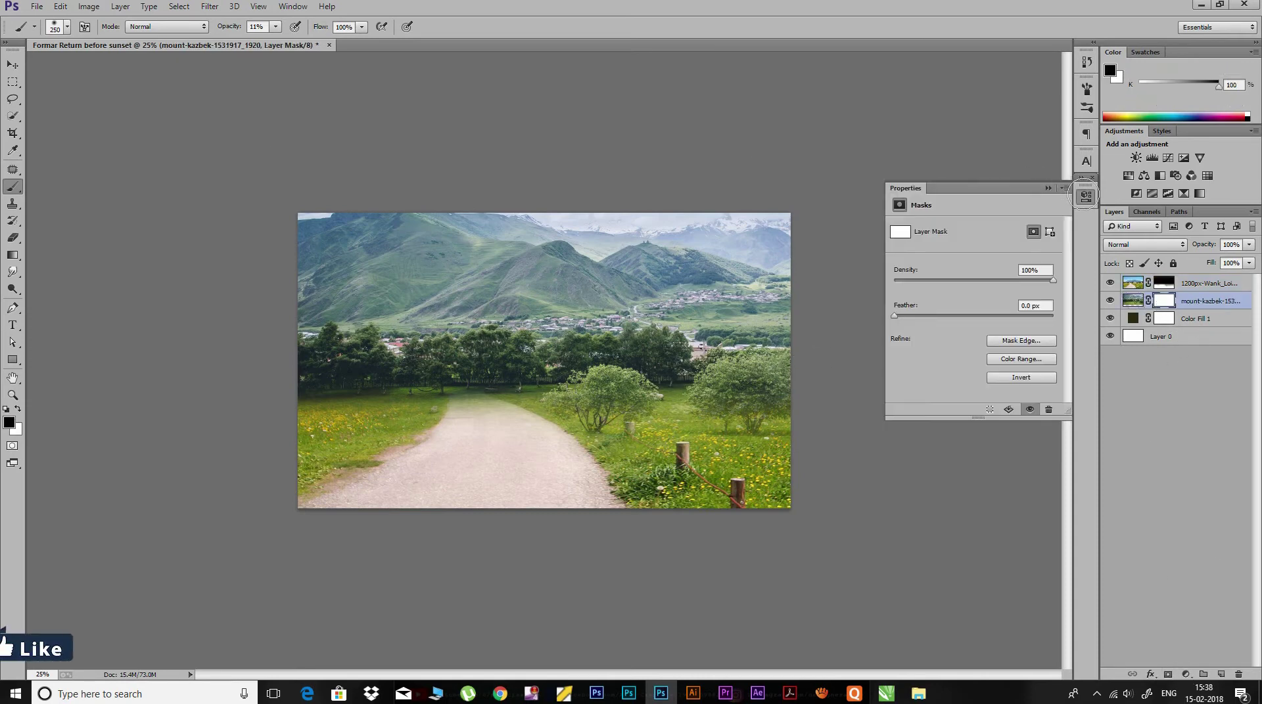
# With a 1000 px brush at 35% opacity, mask the sky and mountain tops.
pyautogui.click(303, 168)
pyautogui.press('3')
pyautogui.press('5')
pyautogui.press(']')
pyautogui.press(']')
pyautogui.press(']')
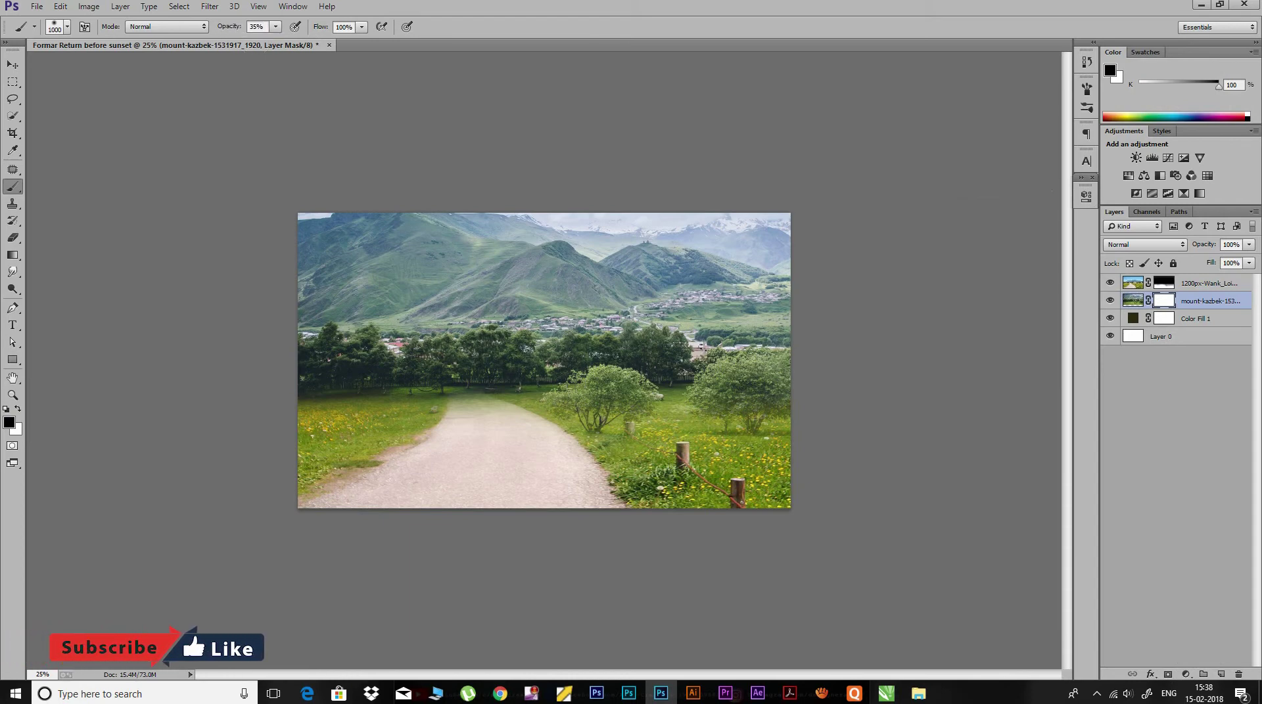
pyautogui.moveTo(302, 237); pyautogui.dragTo(789, 236)
pyautogui.moveTo(276, 219); pyautogui.dragTo(755, 230)
# Fade the mountain range and right-side village into the dark fill at 19% opacity.
pyautogui.moveTo(624, 263)
pyautogui.mouseDown()
pyautogui.moveTo(935, 274)
pyautogui.moveTo(140, 242)
pyautogui.mouseUp()
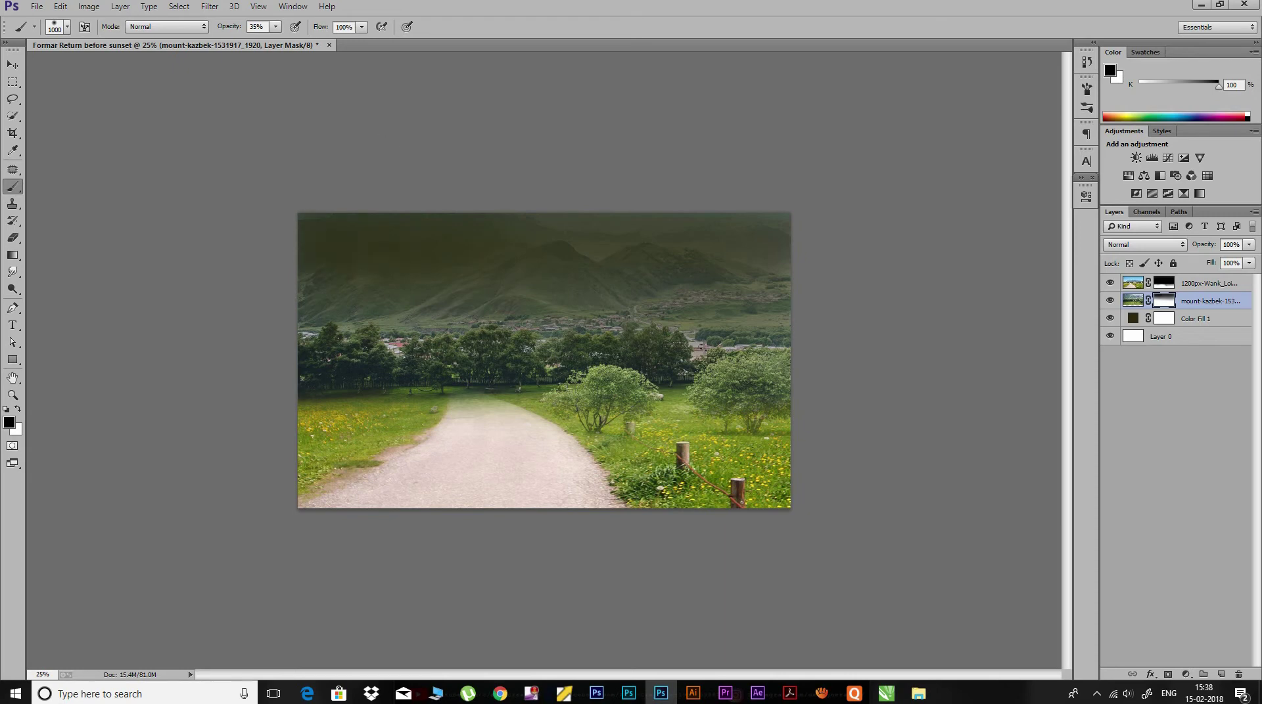
pyautogui.moveTo(375, 274); pyautogui.dragTo(558, 283)
pyautogui.moveTo(341, 328); pyautogui.dragTo(618, 328)
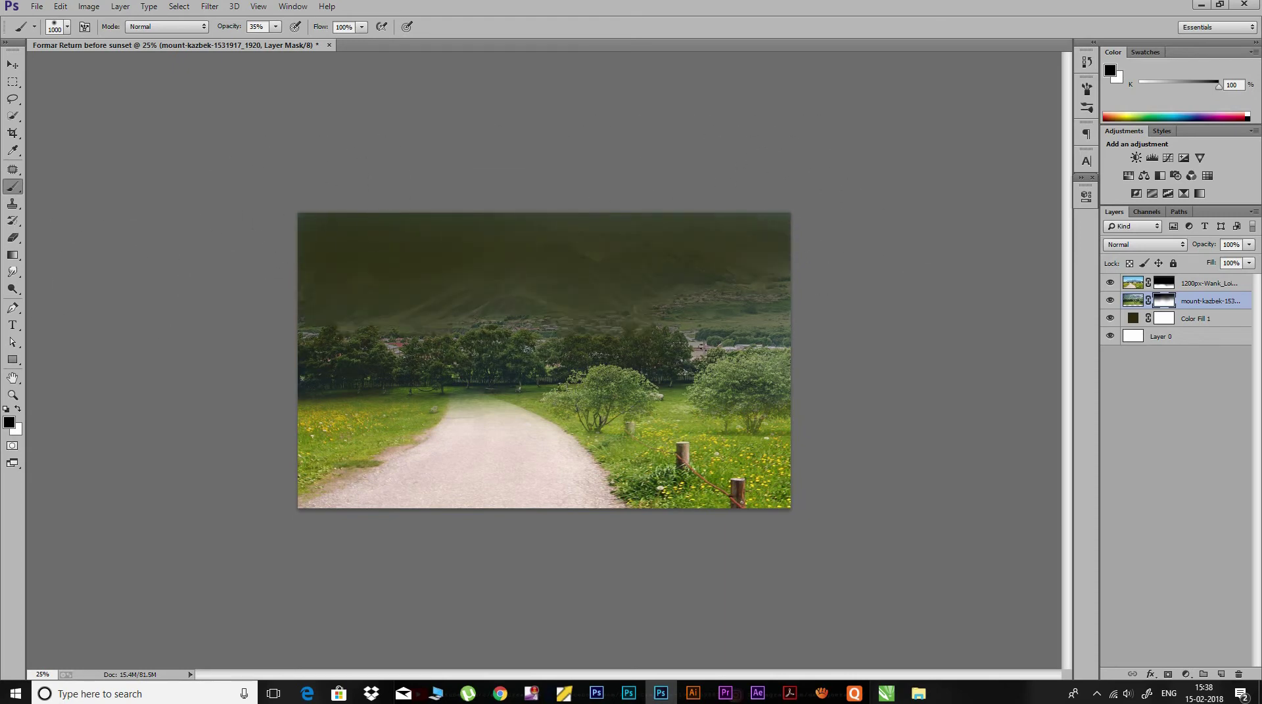
pyautogui.write('19')
pyautogui.moveTo(316, 309); pyautogui.dragTo(756, 342)
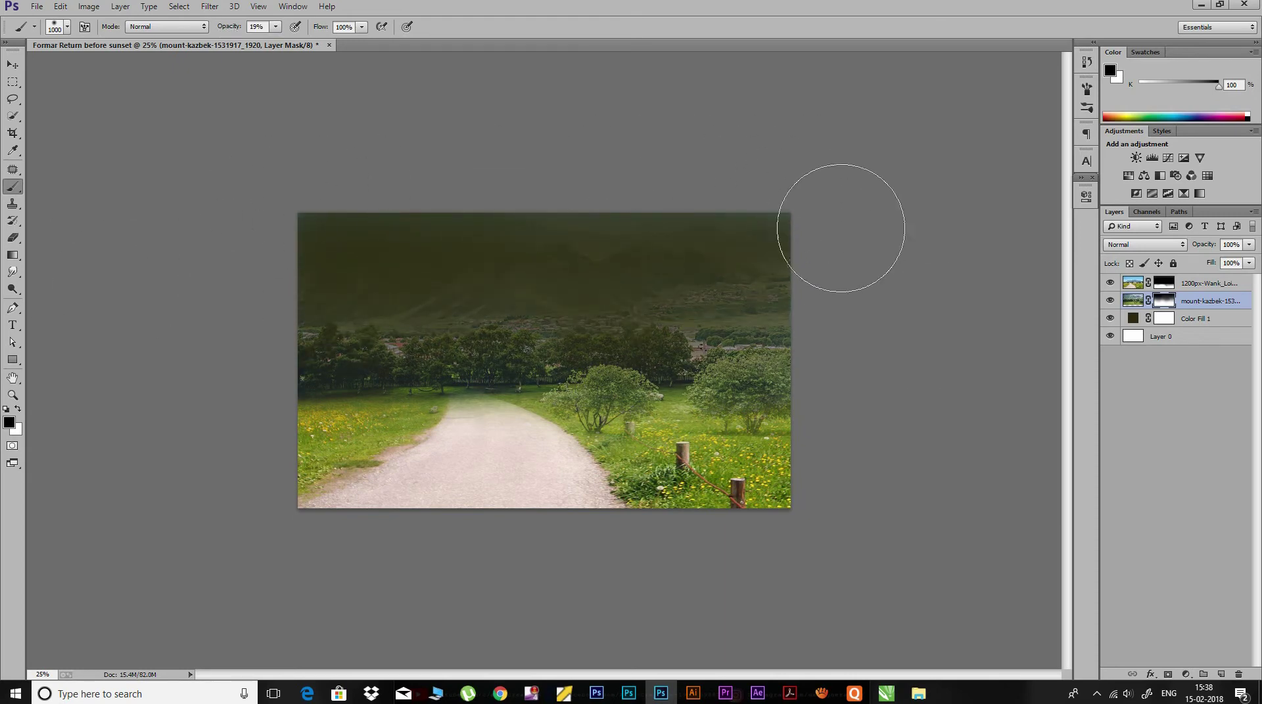
pyautogui.moveTo(584, 273); pyautogui.dragTo(950, 313)
pyautogui.moveTo(834, 284); pyautogui.dragTo(524, 207)
# Set up a 175 px white brush at 4% opacity on the meadow layer's mask.
pyautogui.hotkey('ctrl', '+')
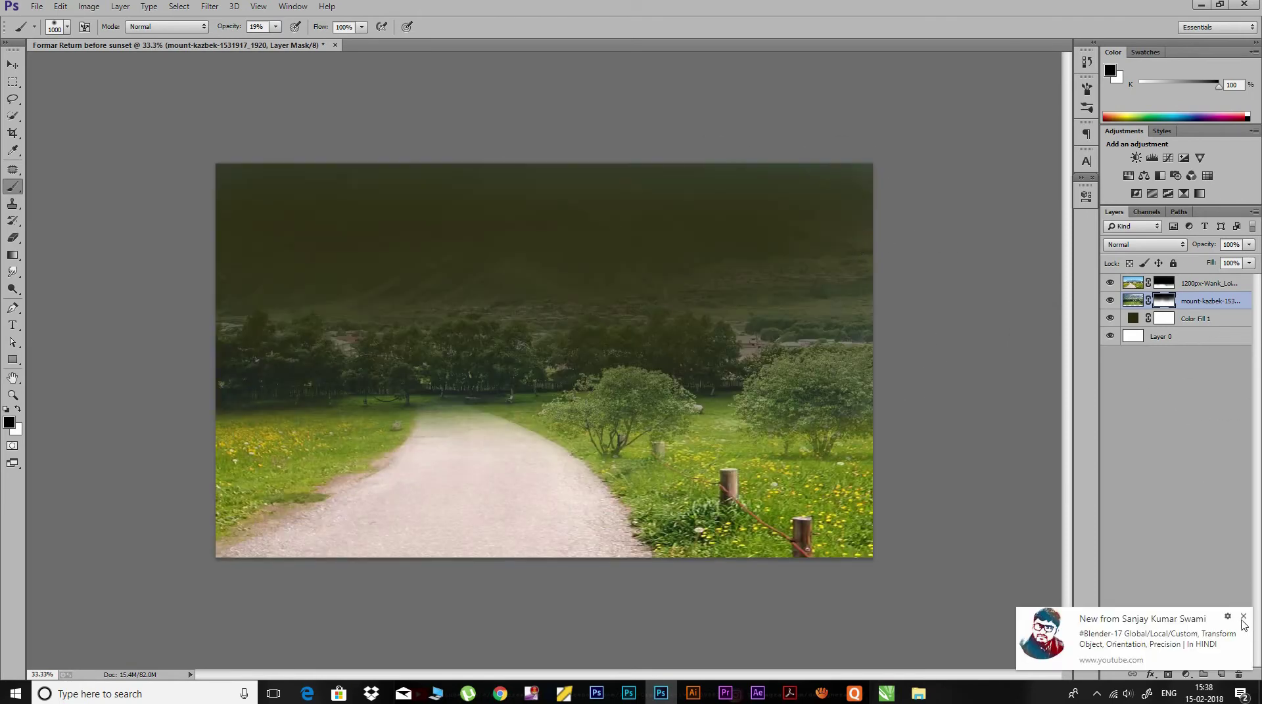
pyautogui.click(1241, 620)
pyautogui.click(1163, 283)
pyautogui.press('[')
pyautogui.press('[')
pyautogui.press('[')
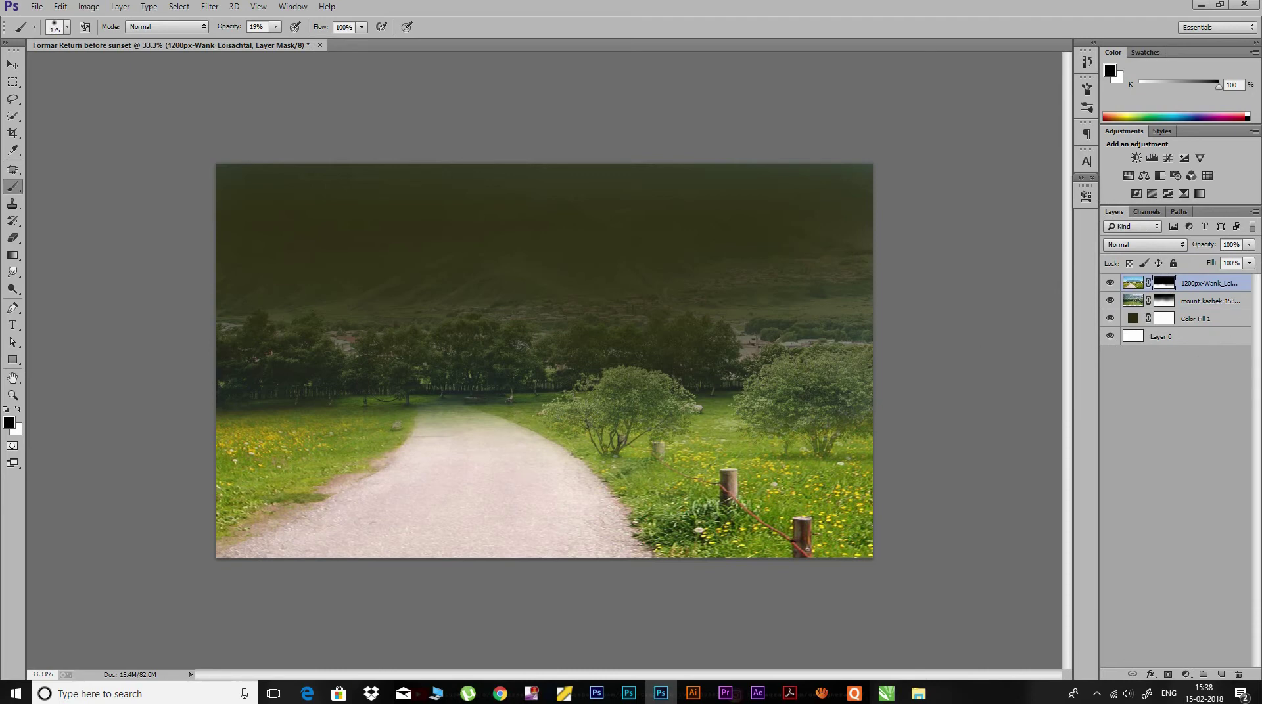
pyautogui.press('x')
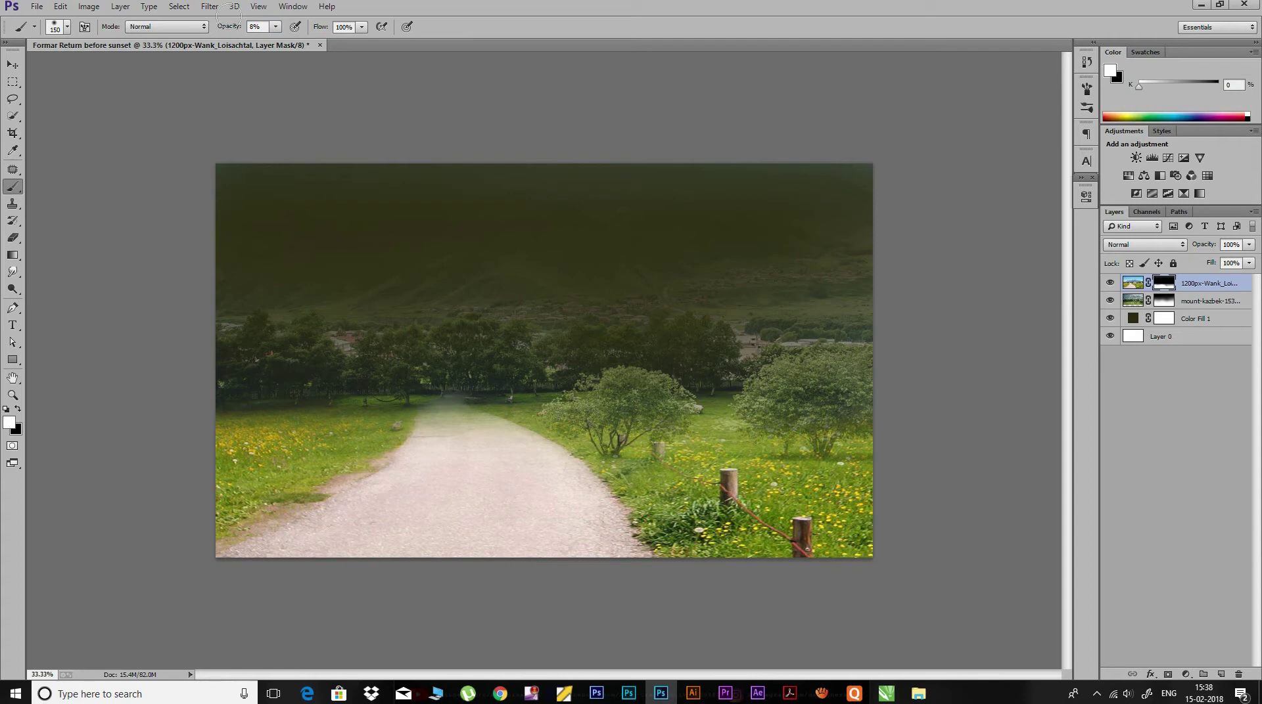
pyautogui.write('4')
pyautogui.press('Return')
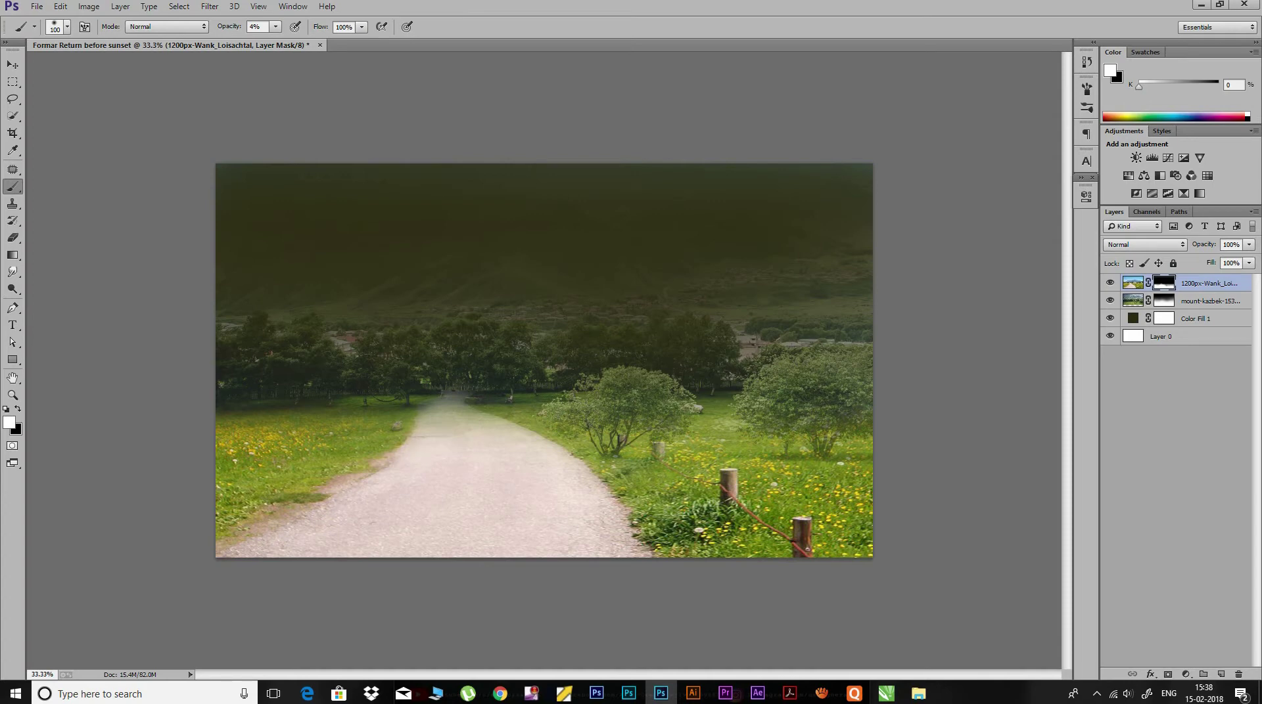
# Switch back to black on the mountain layer's mask and zoom out to the whole image.
pyautogui.click(1163, 301)
pyautogui.press('x')
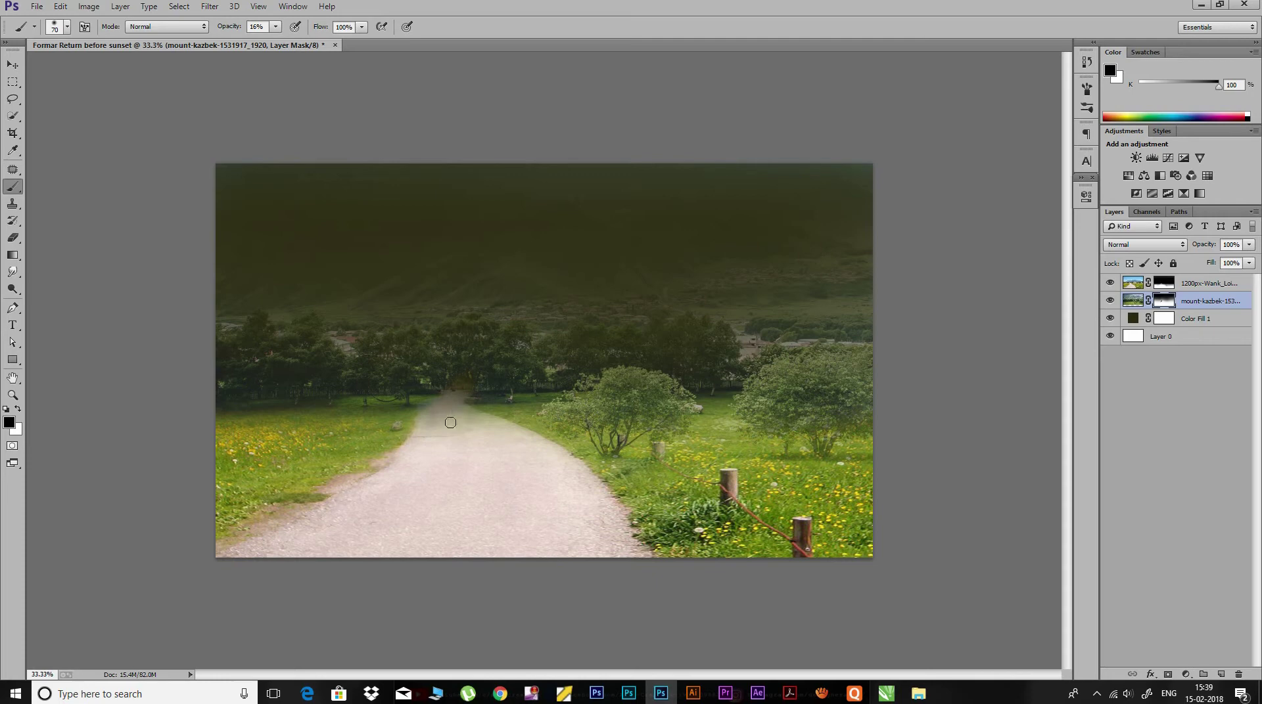
pyautogui.hotkey('ctrl', '-')
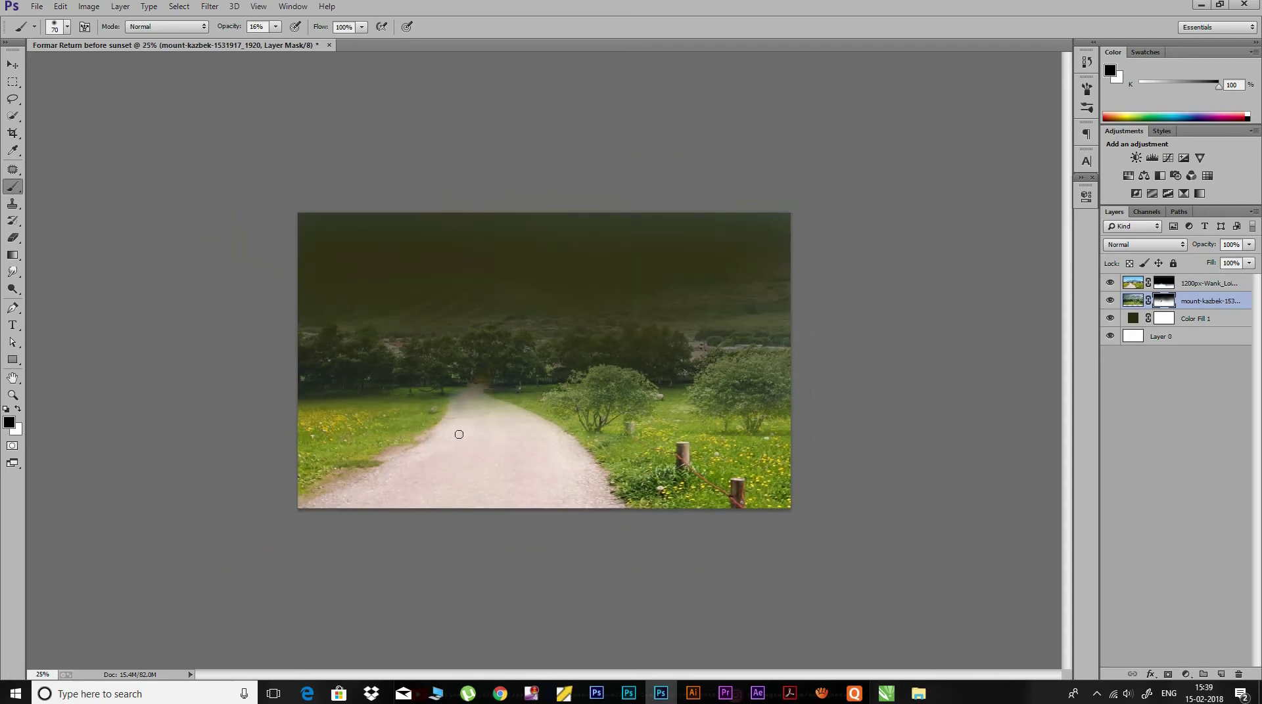
pyautogui.click(1179, 677)
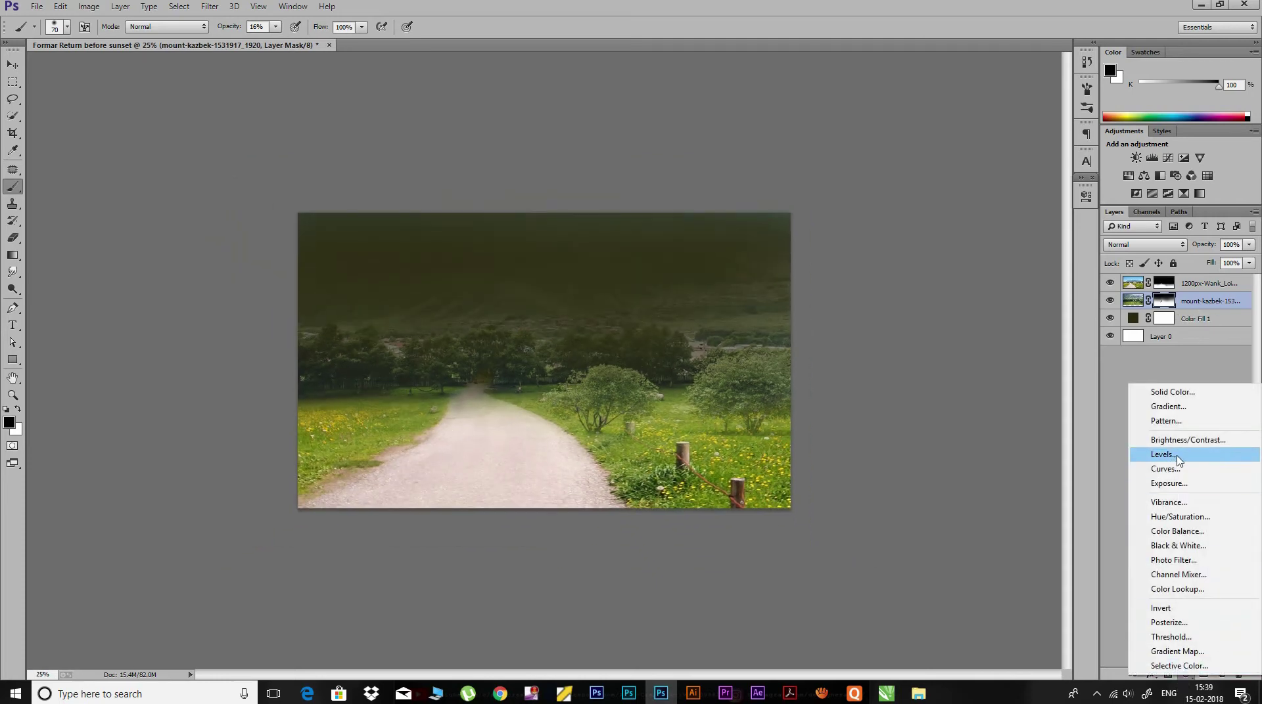
# Add a Curves layer that lowers highlights, lifts shadows and dips the midtones.
pyautogui.click(1166, 469)
pyautogui.moveTo(1050, 260); pyautogui.dragTo(1045, 304)
pyautogui.moveTo(919, 389); pyautogui.dragTo(920, 370)
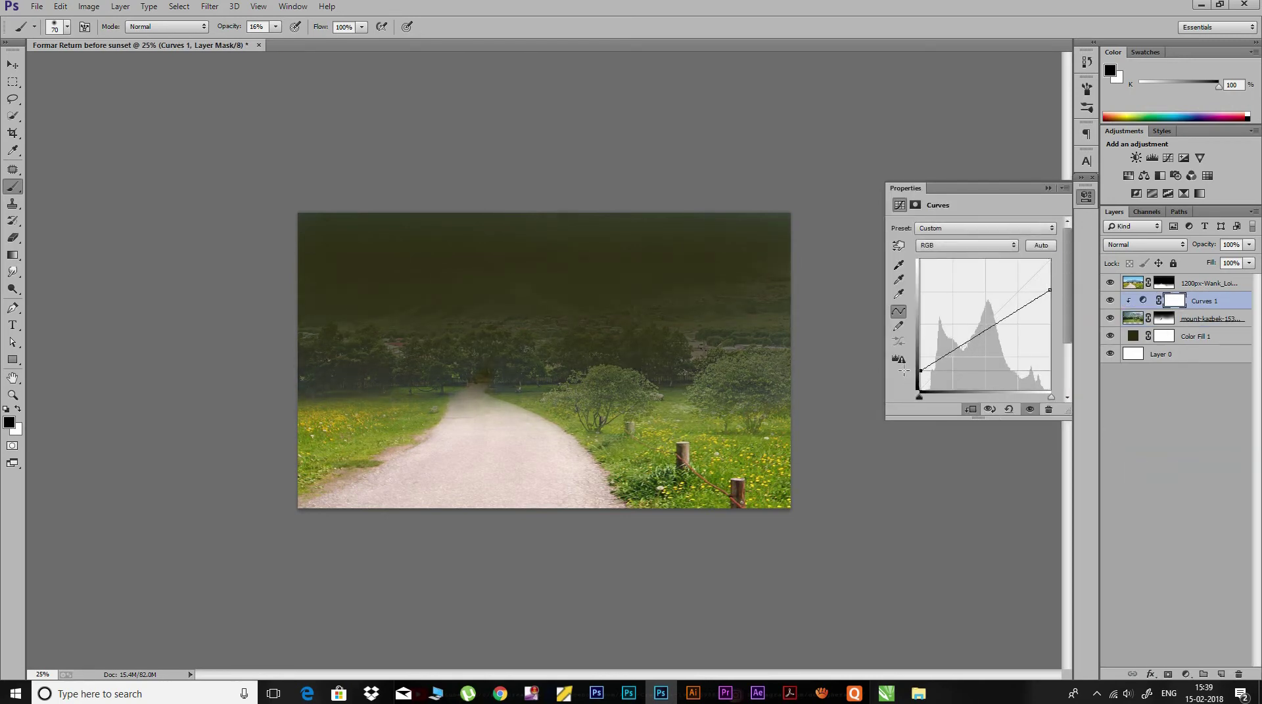
pyautogui.moveTo(981, 336); pyautogui.dragTo(975, 340)
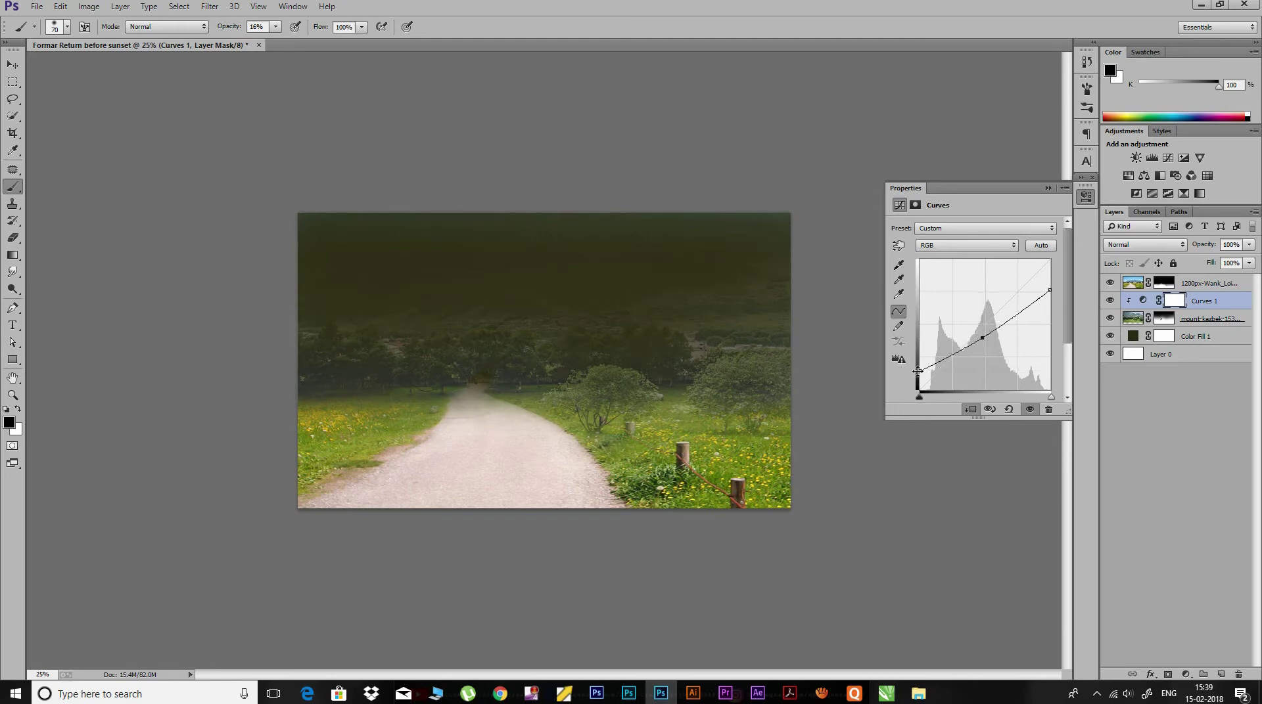
pyautogui.click(1086, 195)
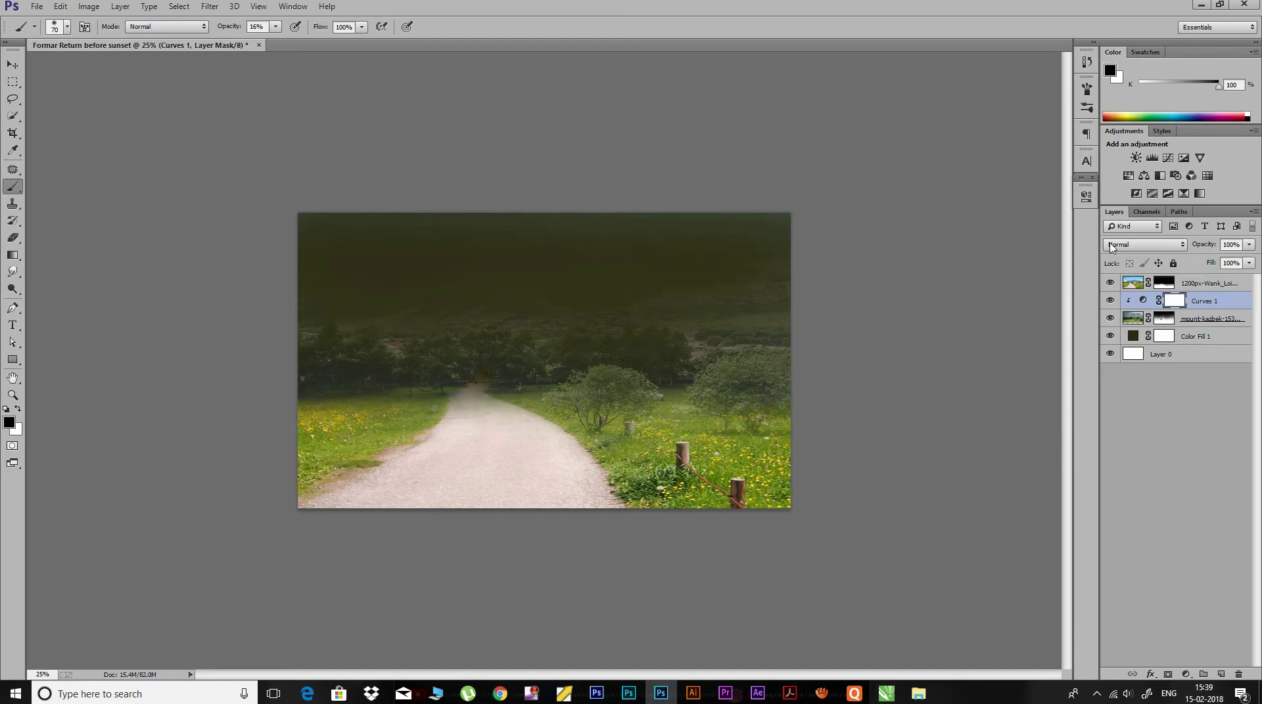
# Add a Color Balance layer above the meadow shifting the midtones toward green and cyan.
pyautogui.click(1210, 283)
pyautogui.click(1186, 675)
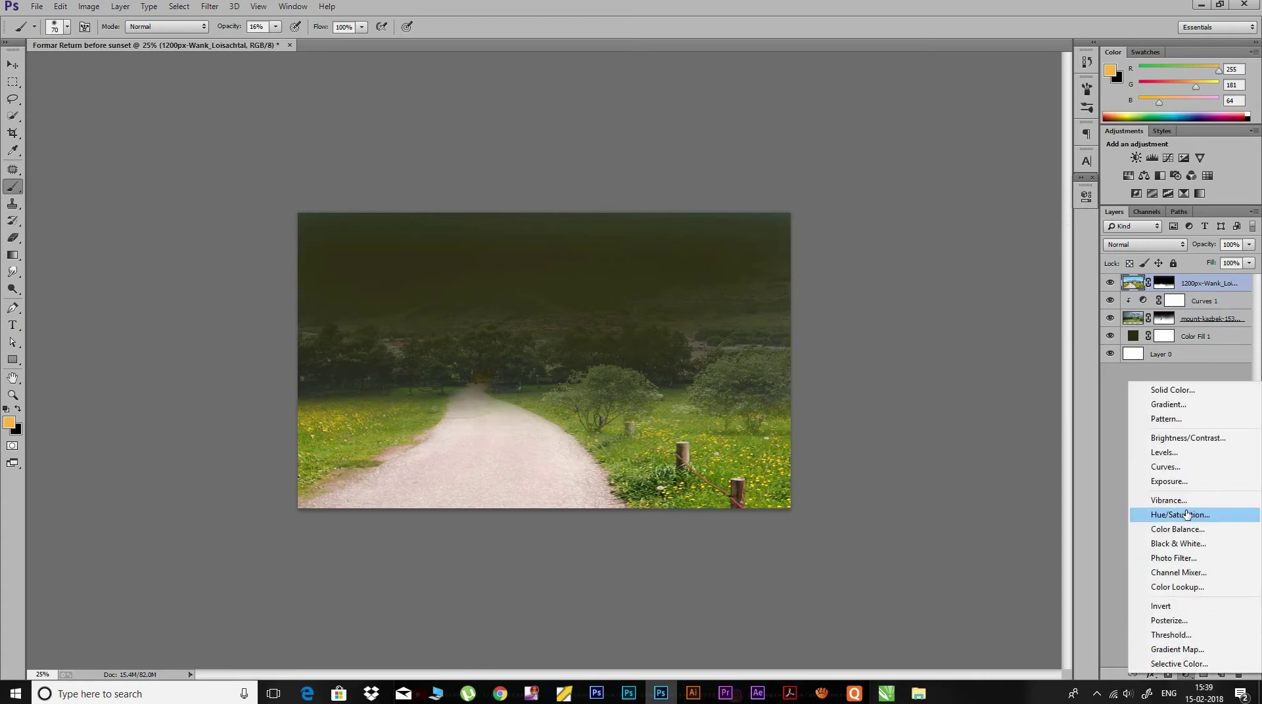
pyautogui.click(1177, 529)
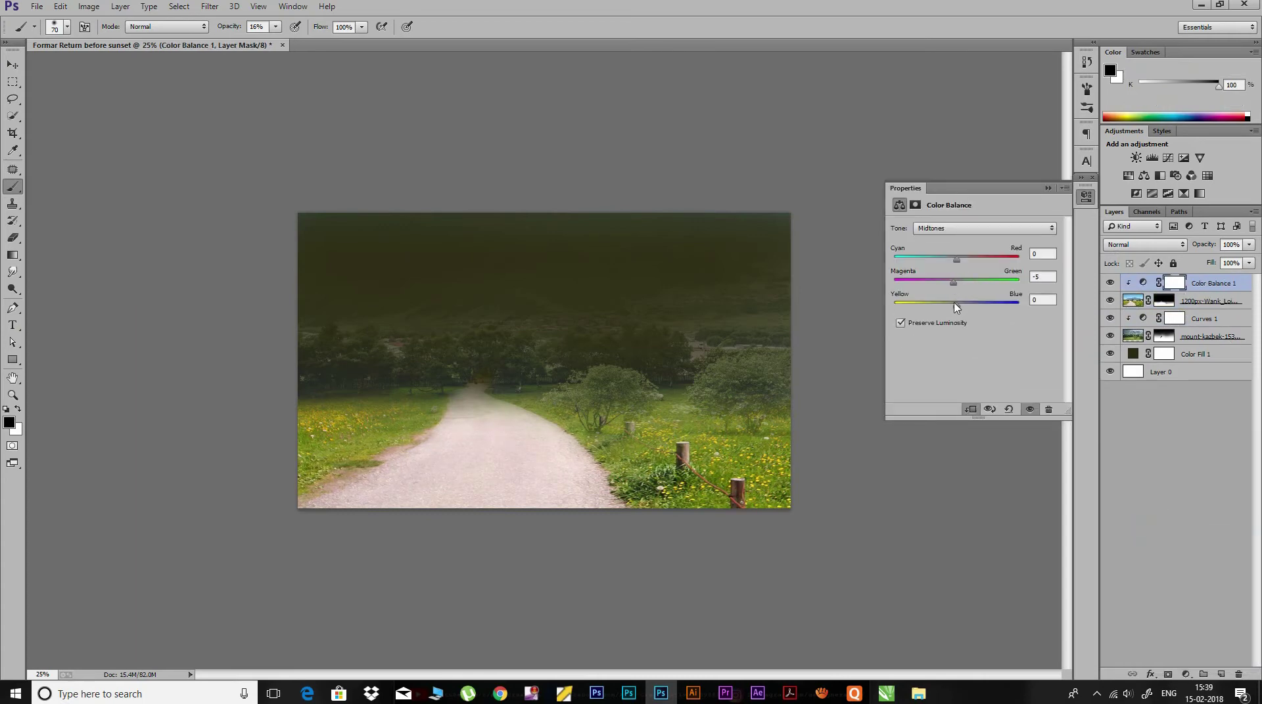
pyautogui.moveTo(971, 265); pyautogui.dragTo(966, 261)
pyautogui.moveTo(966, 281); pyautogui.dragTo(970, 289)
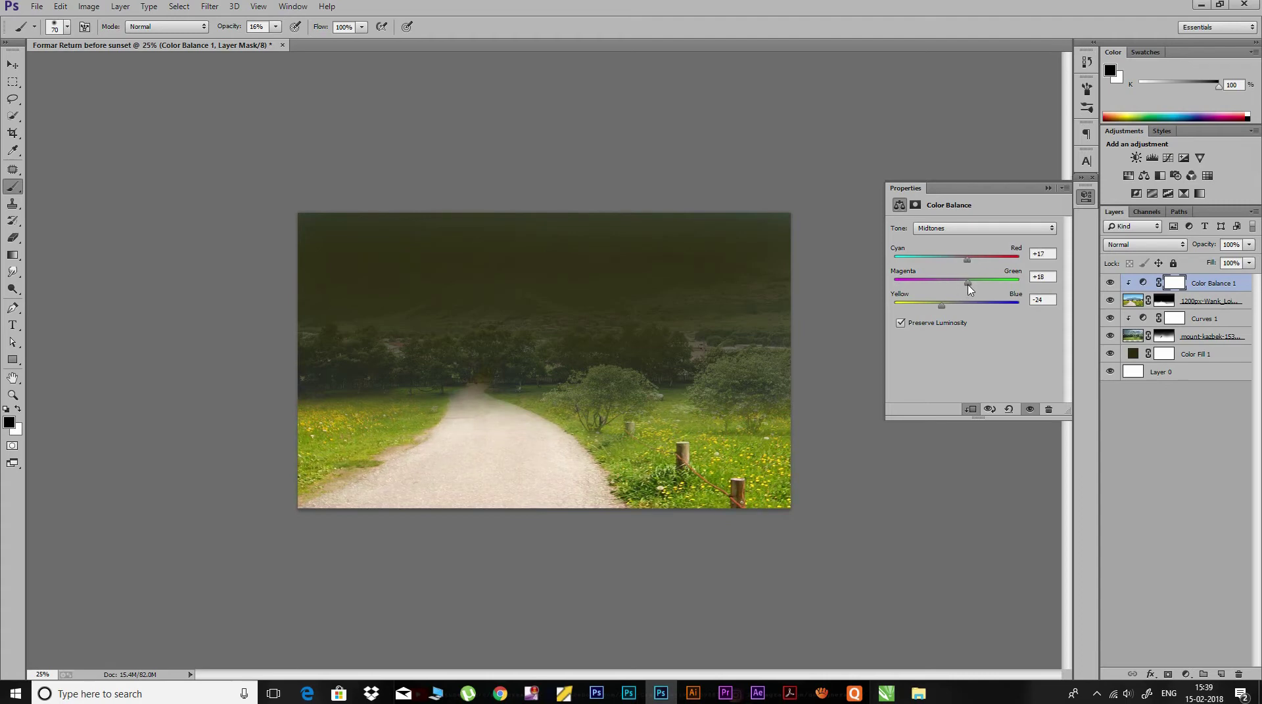
pyautogui.moveTo(966, 266); pyautogui.dragTo(936, 263)
pyautogui.click(1086, 196)
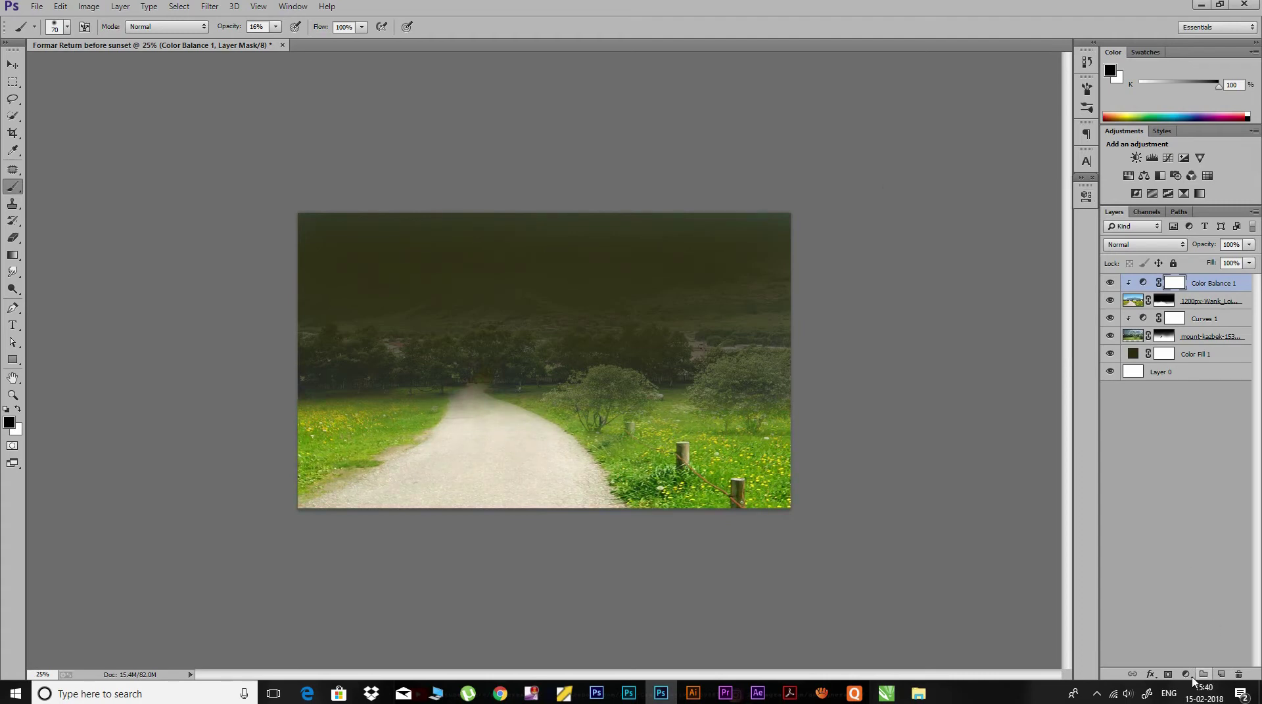
# Add Curves 2 with a lowered top point and a bent midpoint, then compare it on and off.
pyautogui.click(1185, 675)
pyautogui.click(1163, 467)
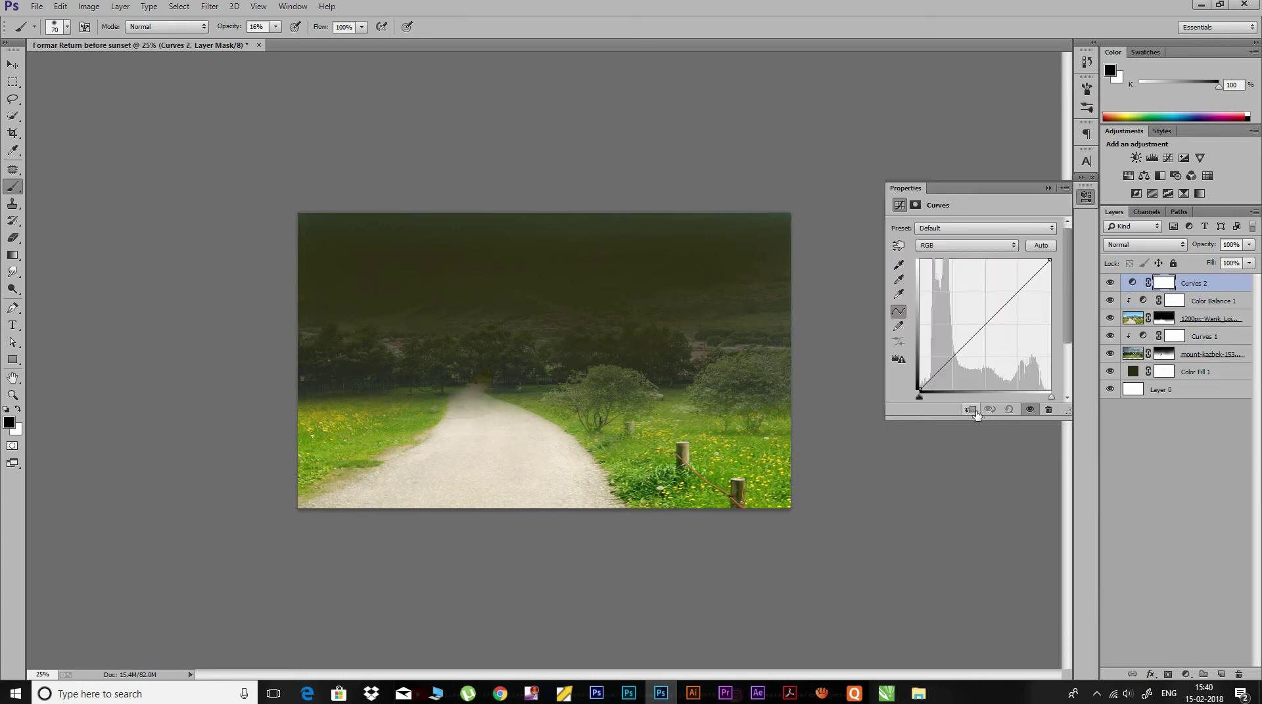
pyautogui.moveTo(1050, 260); pyautogui.dragTo(1049, 282)
pyautogui.moveTo(930, 386); pyautogui.dragTo(997, 333)
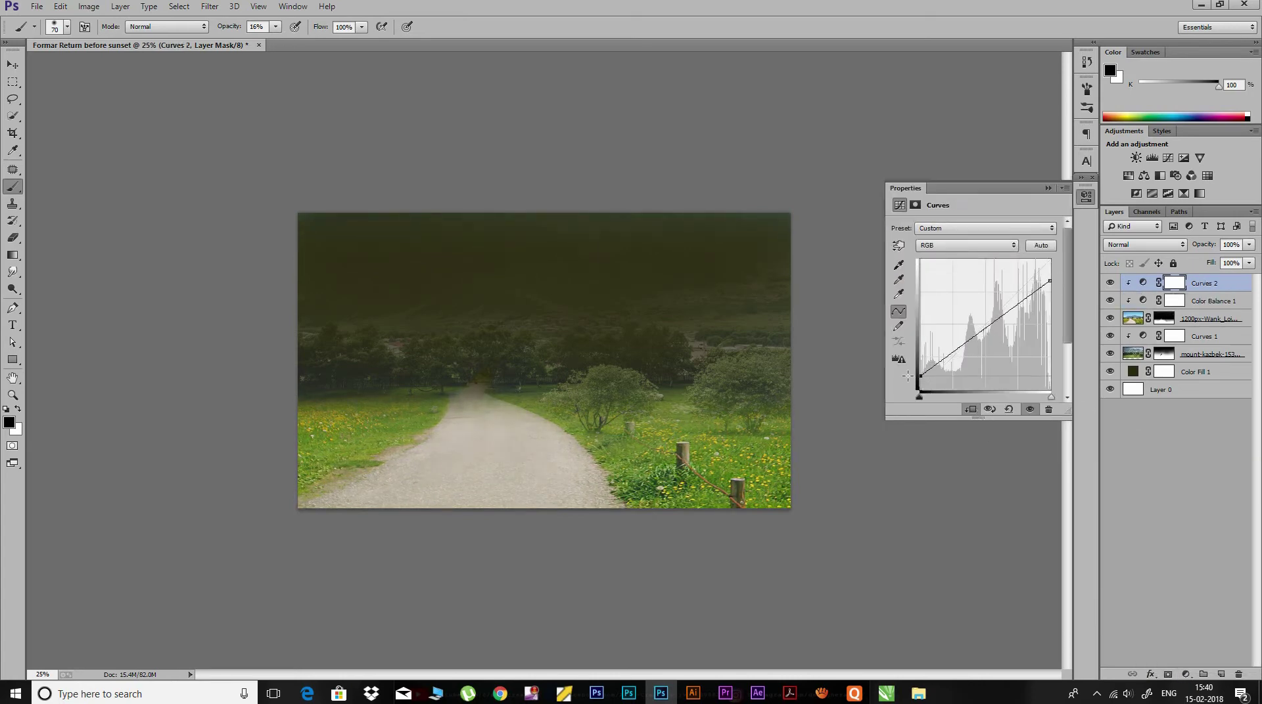
pyautogui.moveTo(997, 333); pyautogui.dragTo(994, 335)
pyautogui.moveTo(1048, 283); pyautogui.dragTo(1050, 292)
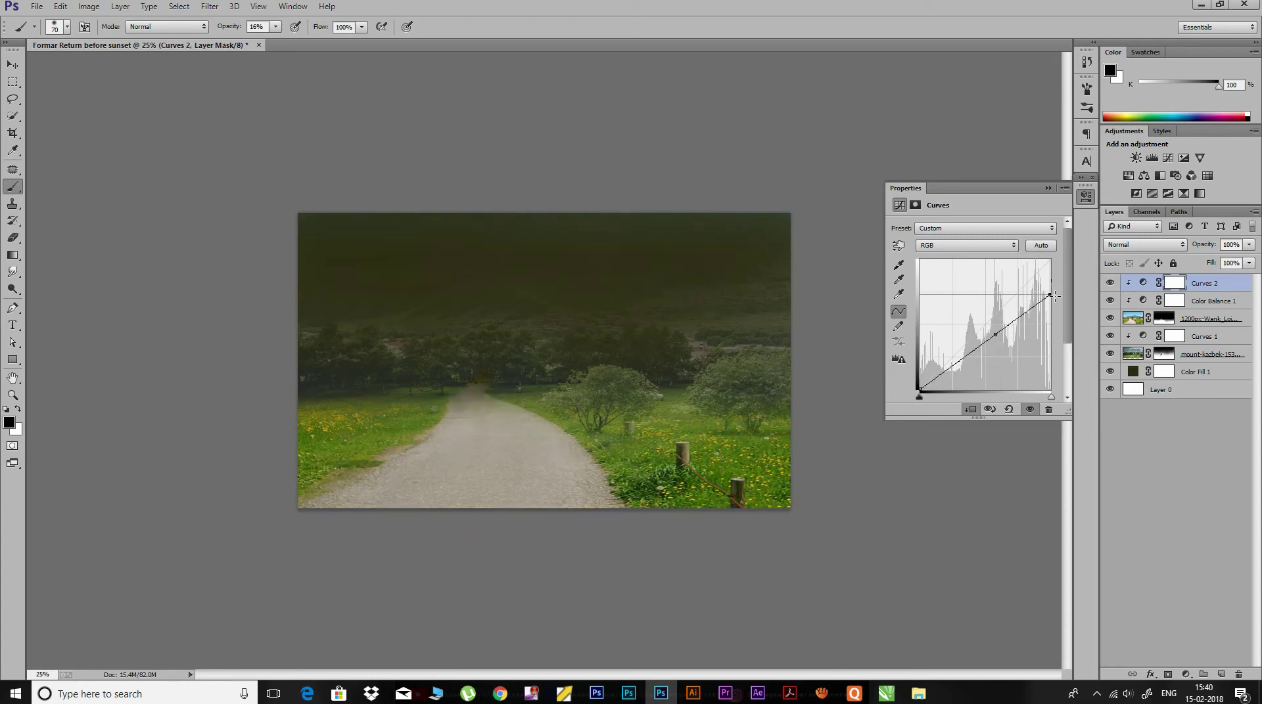
pyautogui.click(1087, 197)
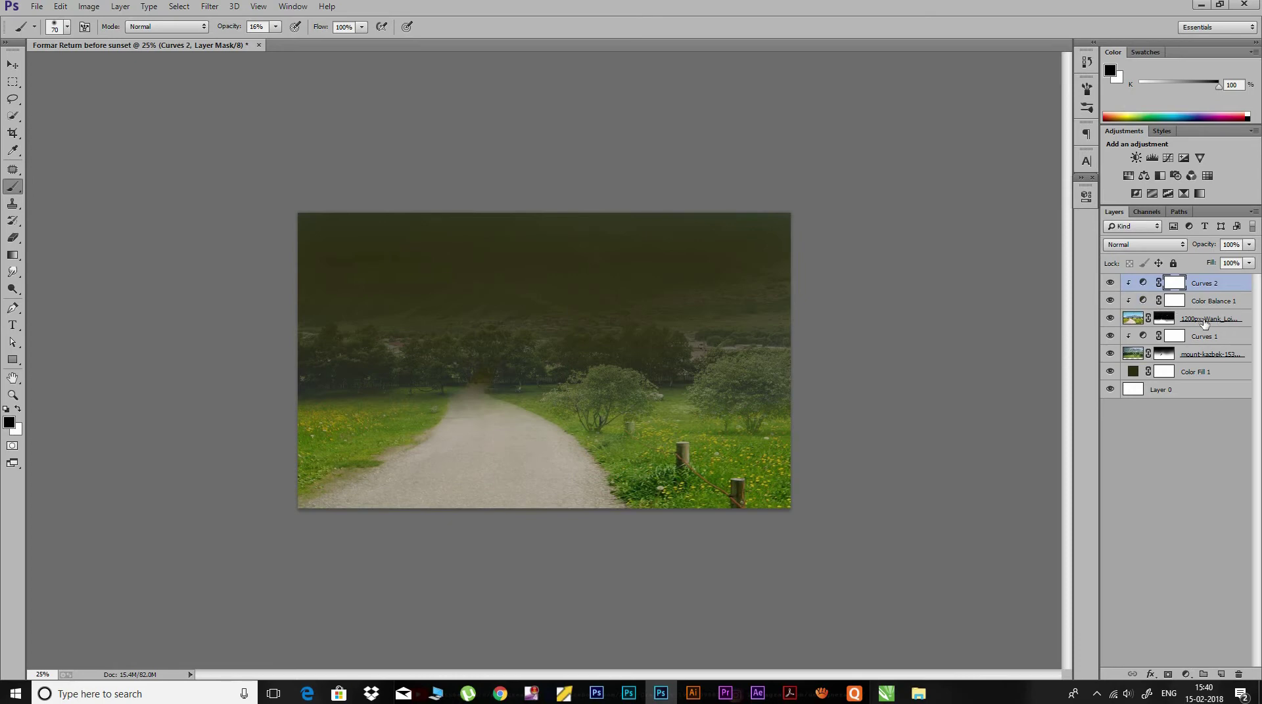
pyautogui.click(1109, 283)
pyautogui.click(1110, 283)
# Save the composite as Formar Return before sunset.psd with maximum compatibility.
pyautogui.hotkey('ctrl', 's')
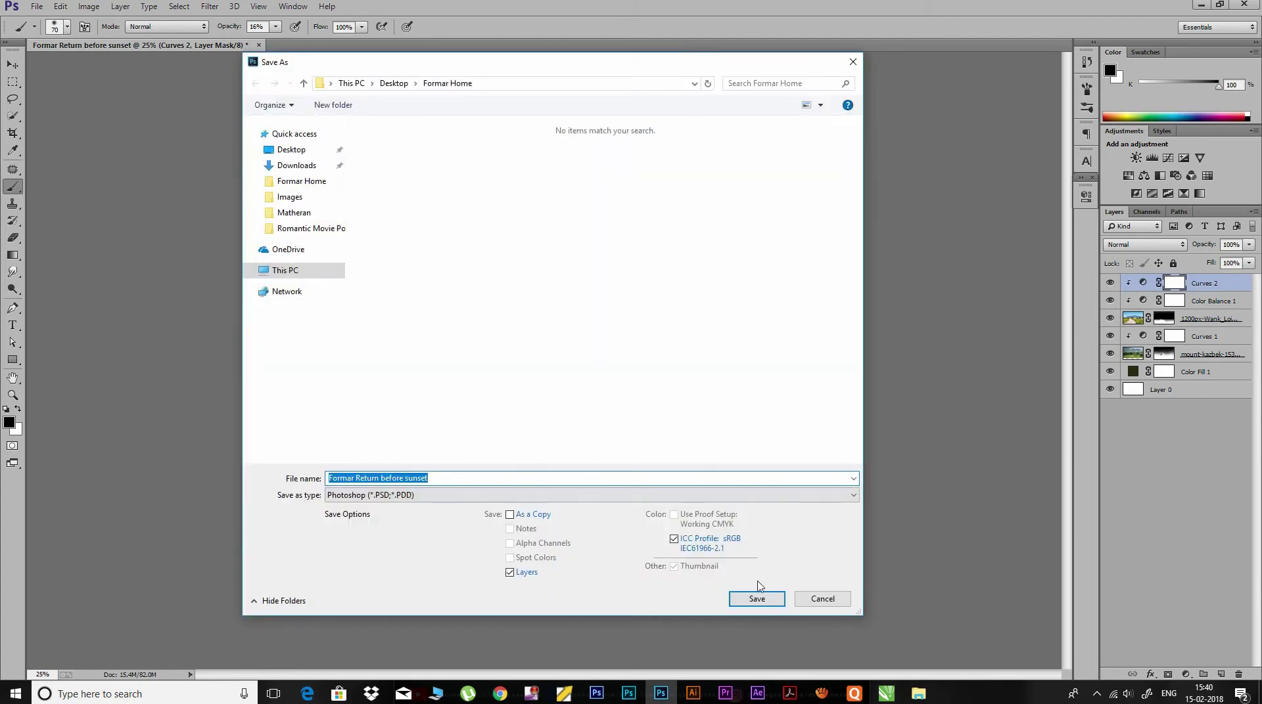
pyautogui.click(757, 599)
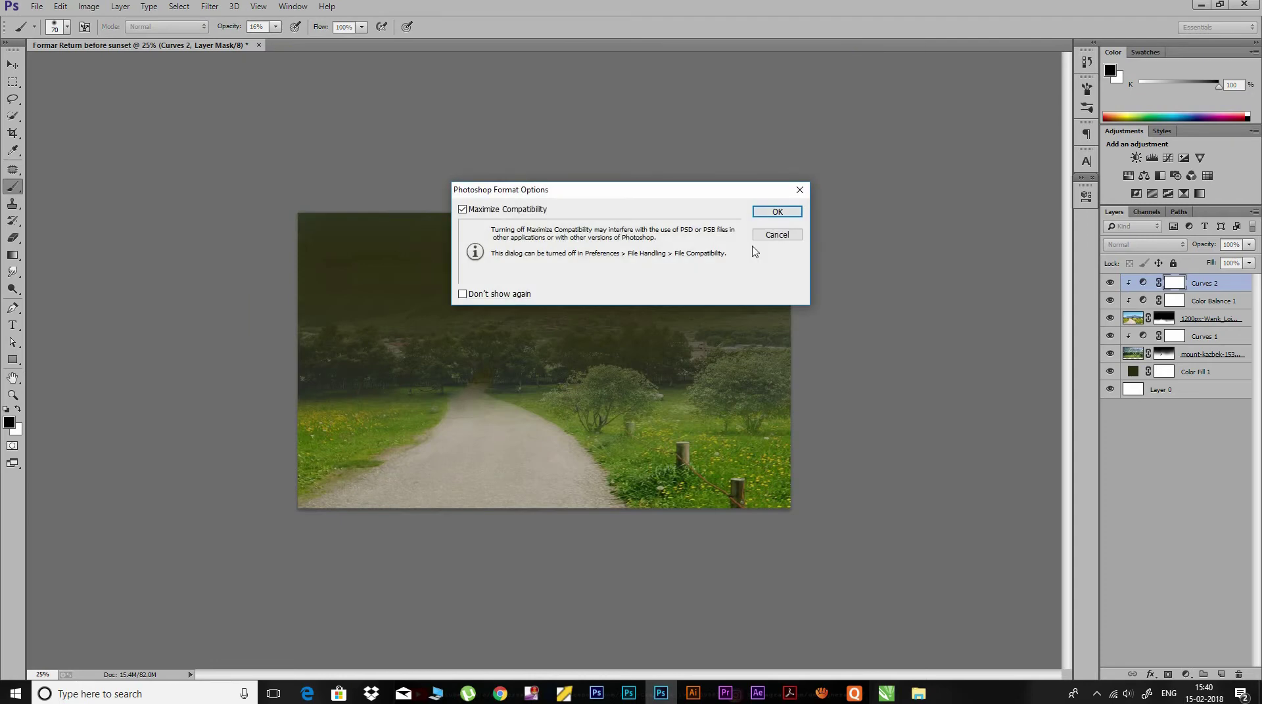
pyautogui.click(782, 212)
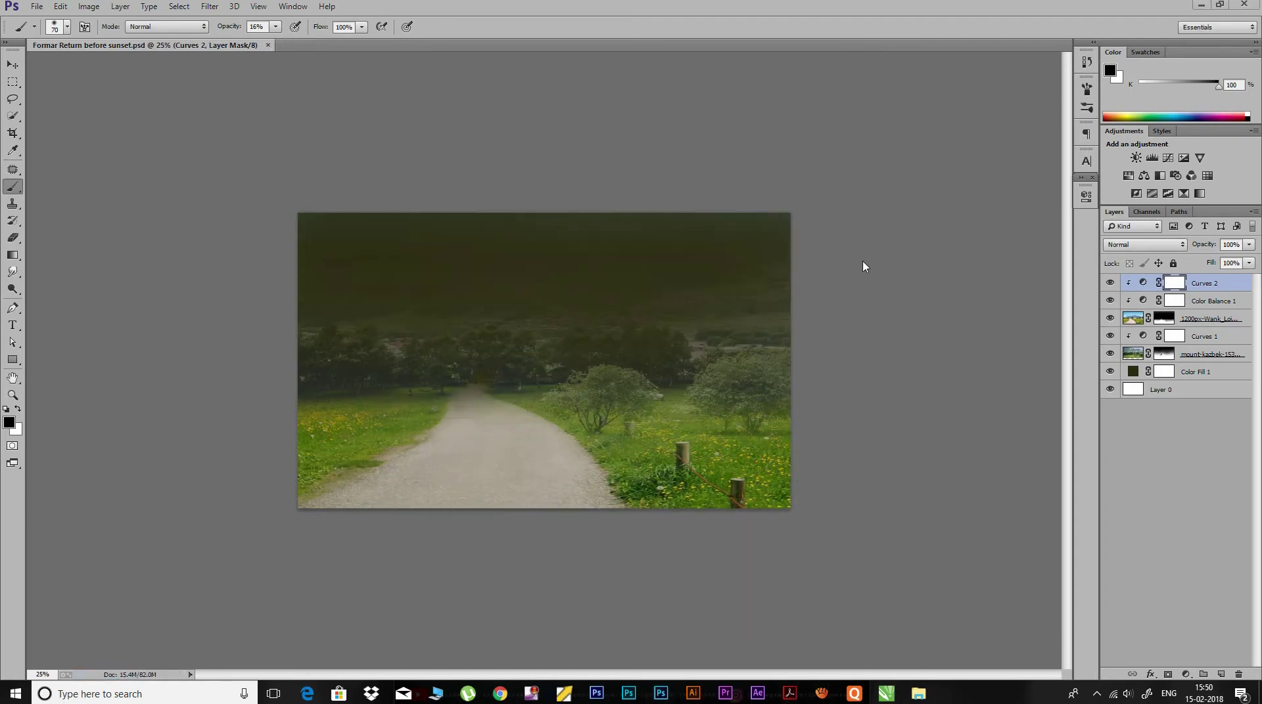
pyautogui.click(1218, 290)
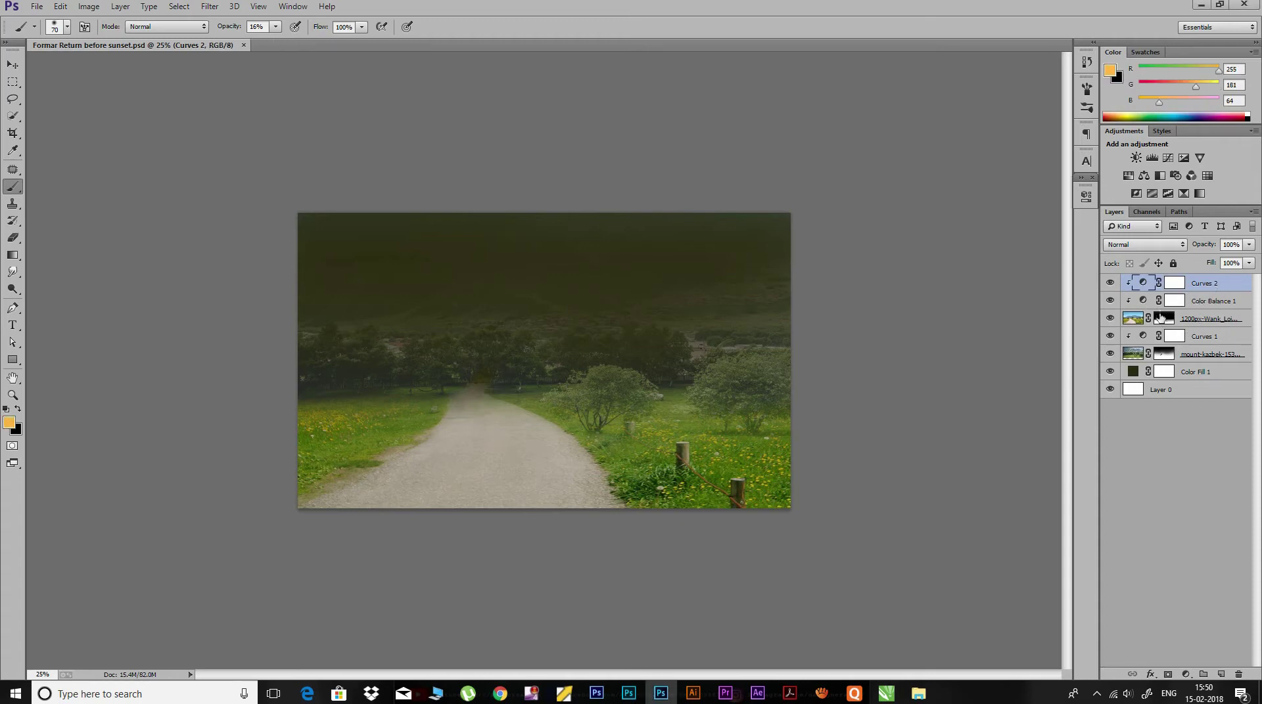
# Add a Hue/Saturation adjustment with saturation -47 and hue +7, then zoom to 33.3%.
pyautogui.click(1186, 674)
pyautogui.click(1156, 487)
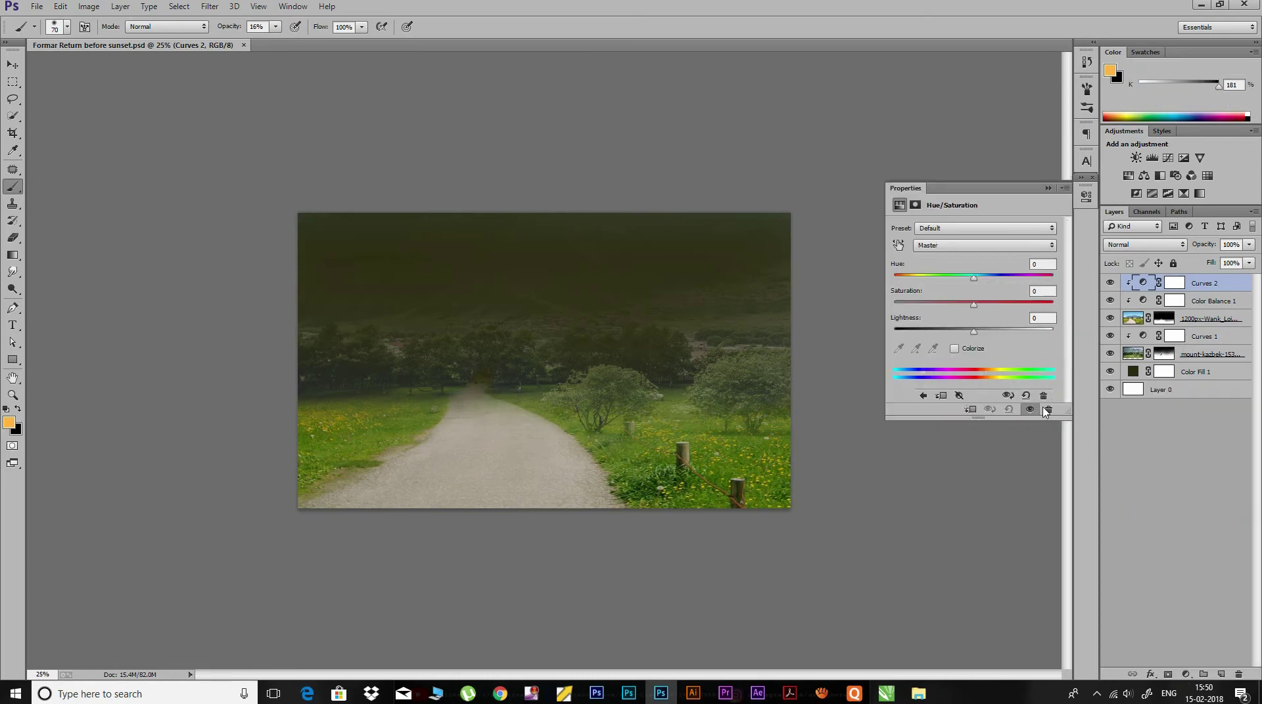
pyautogui.moveTo(973, 304); pyautogui.dragTo(935, 306)
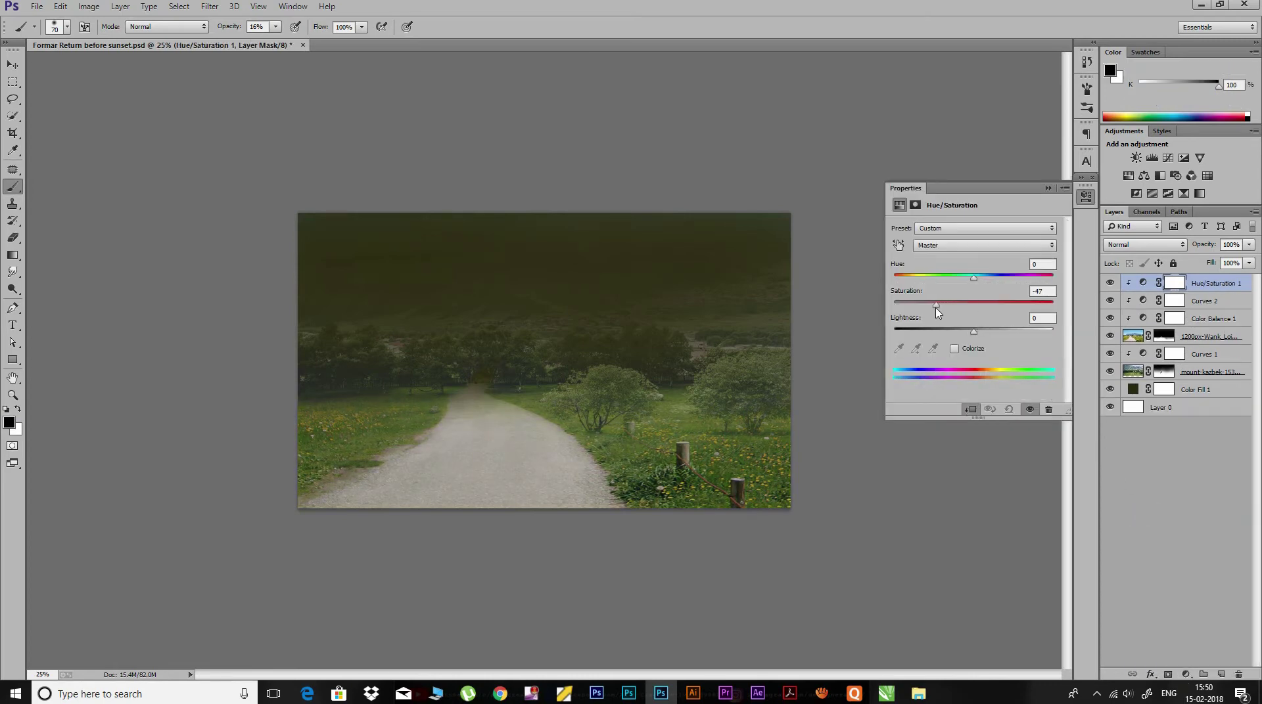
pyautogui.moveTo(973, 278); pyautogui.dragTo(979, 278)
pyautogui.click(1087, 198)
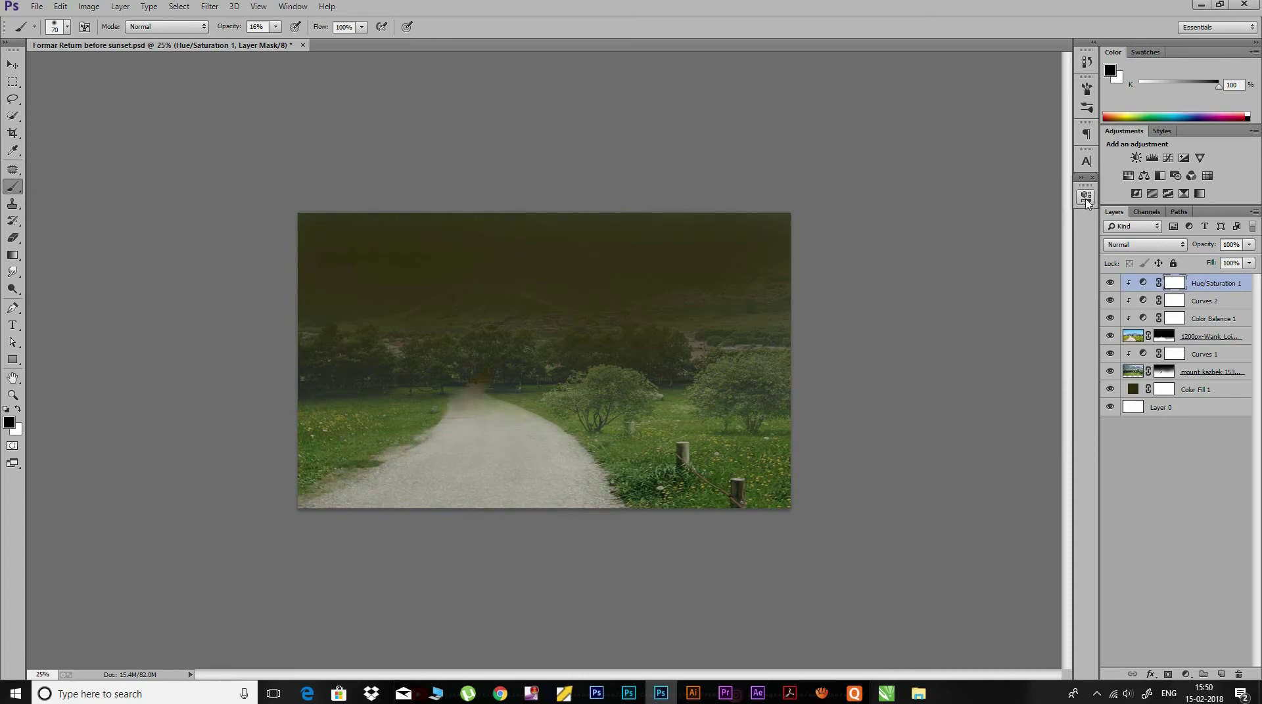
pyautogui.hotkey('ctrl', '+')
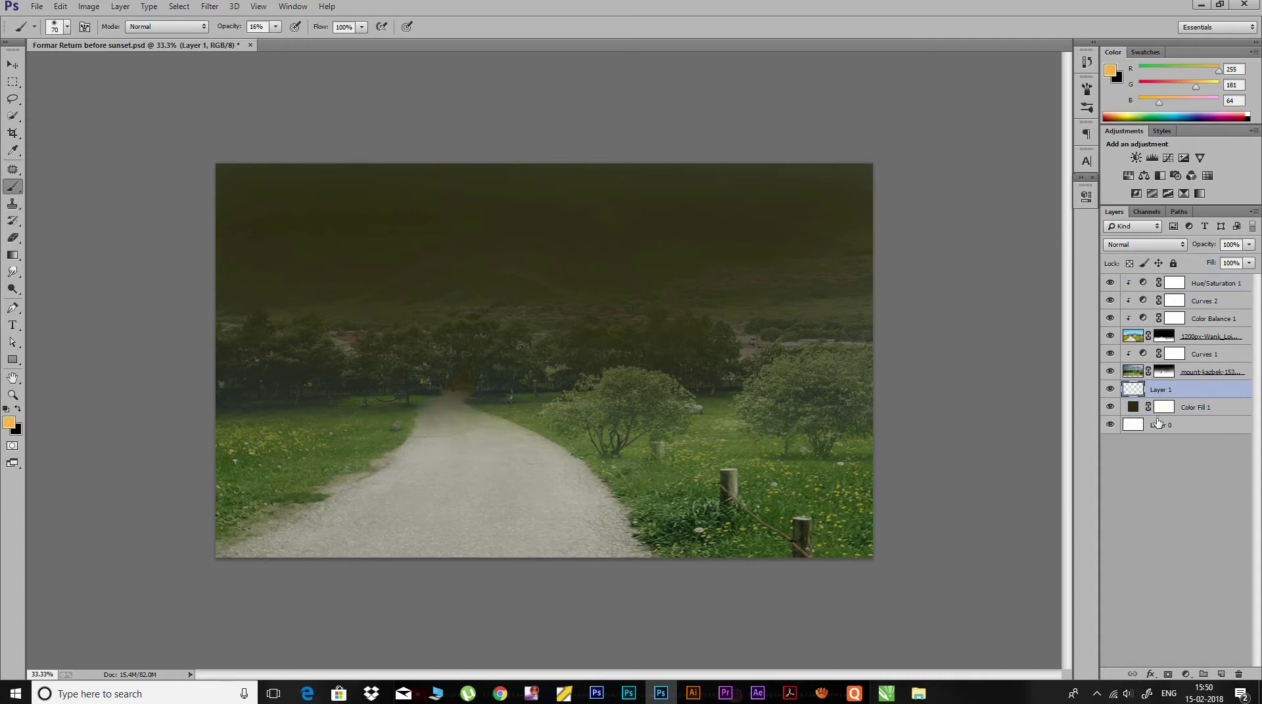
pyautogui.doubleClick(1158, 390)
pyautogui.write('sky')
# Name the new layer sky and clip it to the layer below.
pyautogui.press('Return')
pyautogui.rightClick(1169, 391)
pyautogui.click(1016, 328)
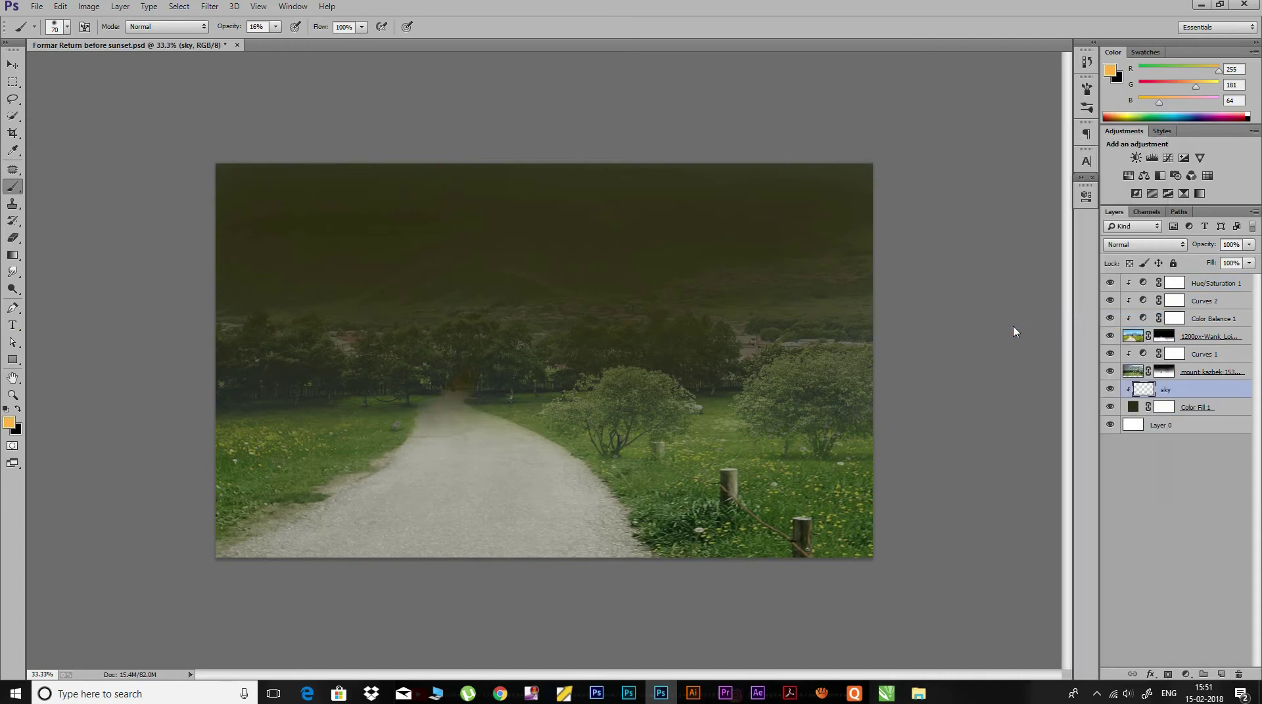
# Set the gradient's left colour stop to golden d8a12b.
pyautogui.click(12, 255)
pyautogui.click(66, 26)
pyautogui.click(910, 358)
pyautogui.click(970, 412)
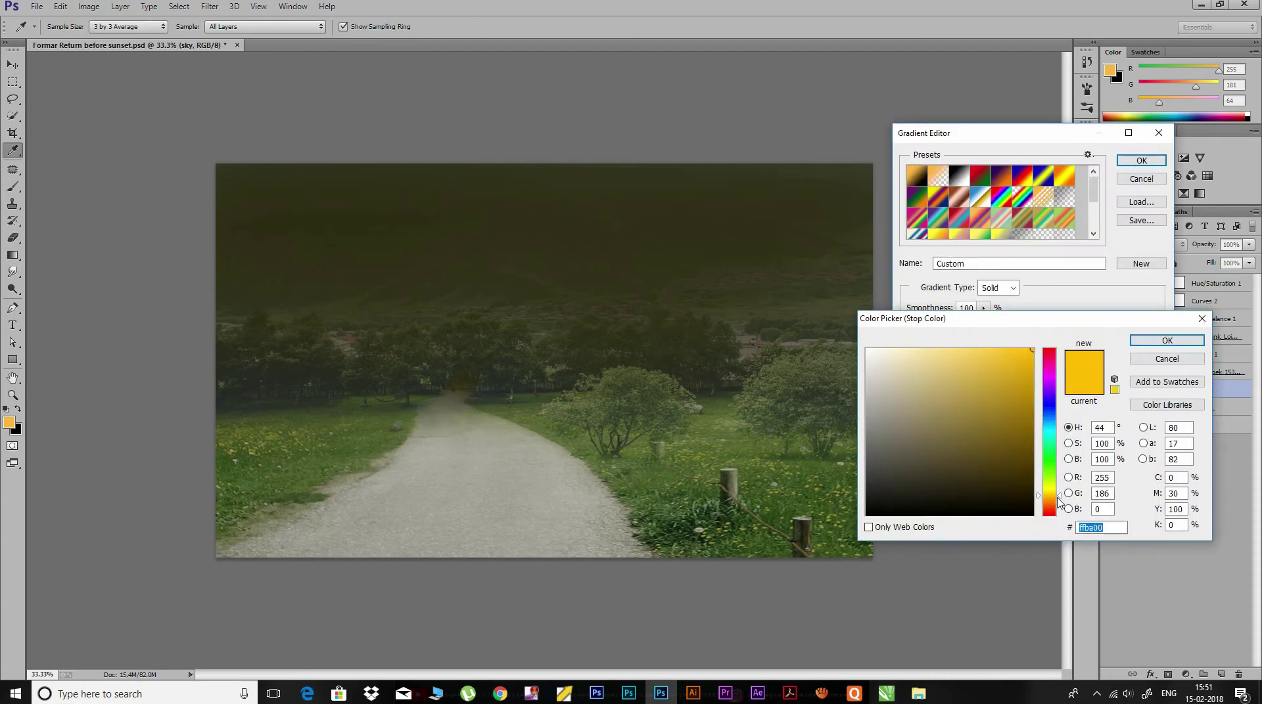
pyautogui.moveTo(1029, 391); pyautogui.dragTo(999, 374)
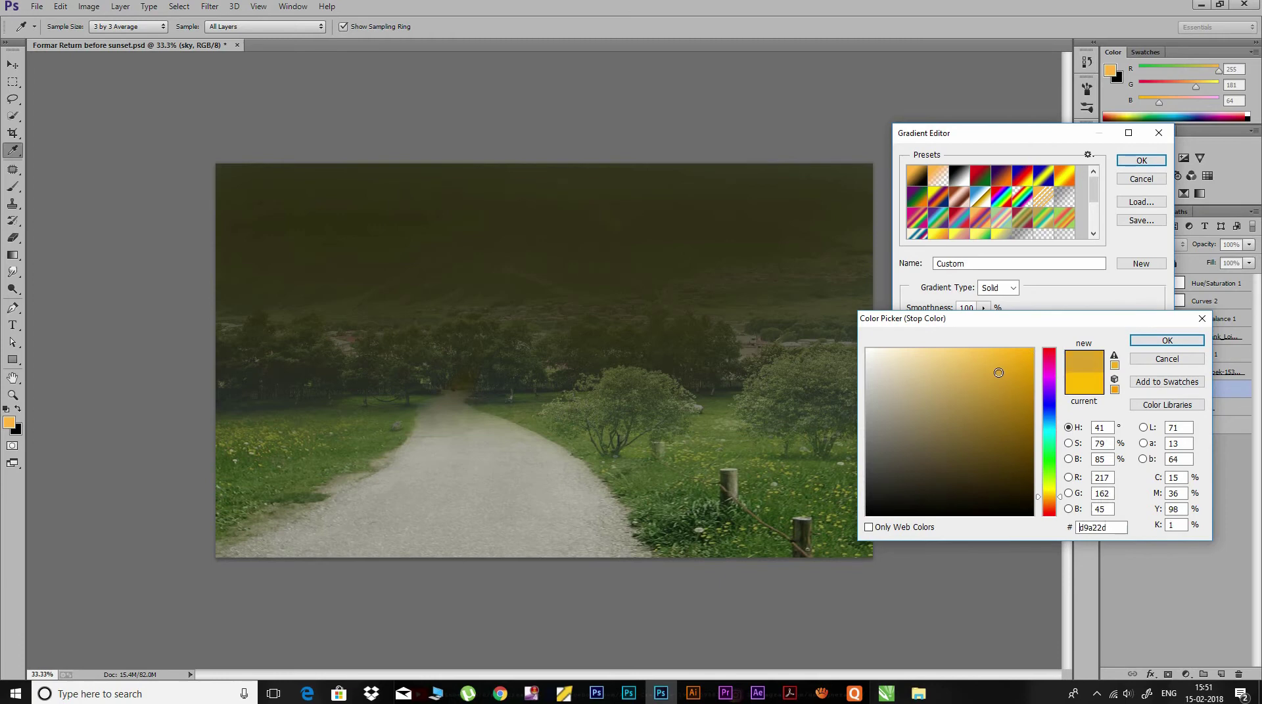
pyautogui.click(1156, 340)
pyautogui.click(1141, 161)
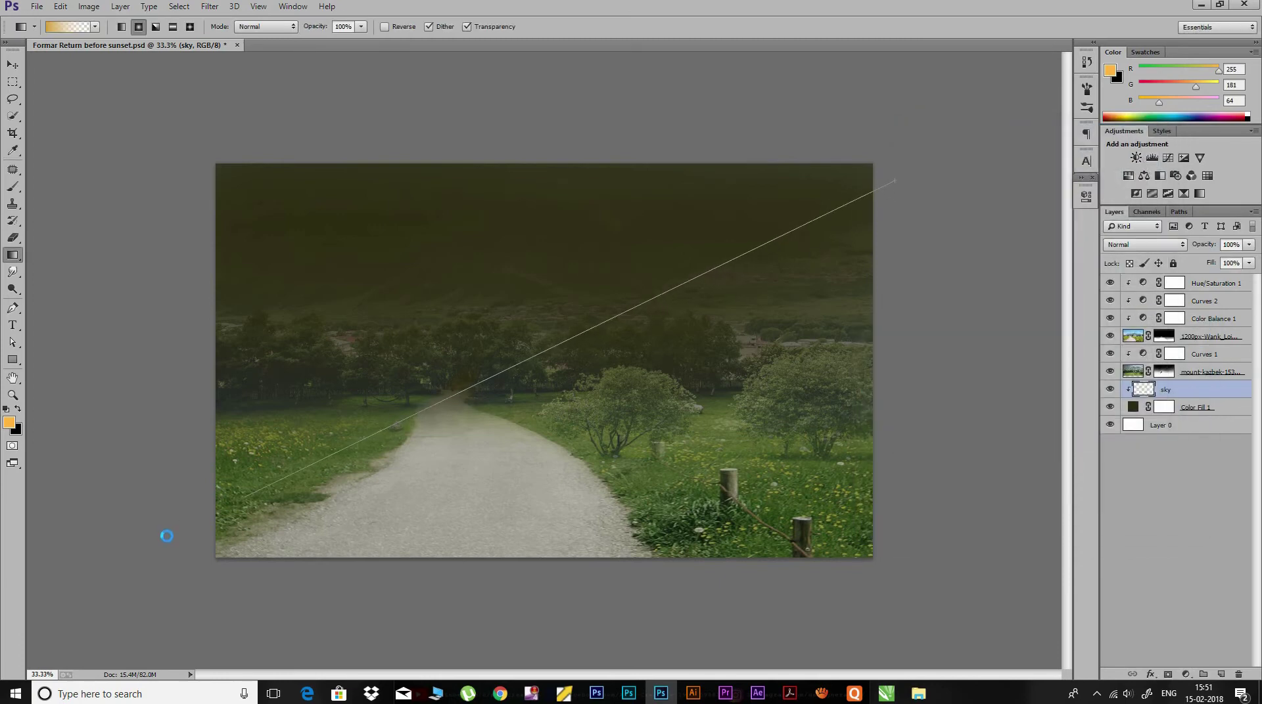
# Try drawing the gold gradient from the upper right, undoing both attempts.
pyautogui.moveTo(817, 230); pyautogui.dragTo(164, 530)
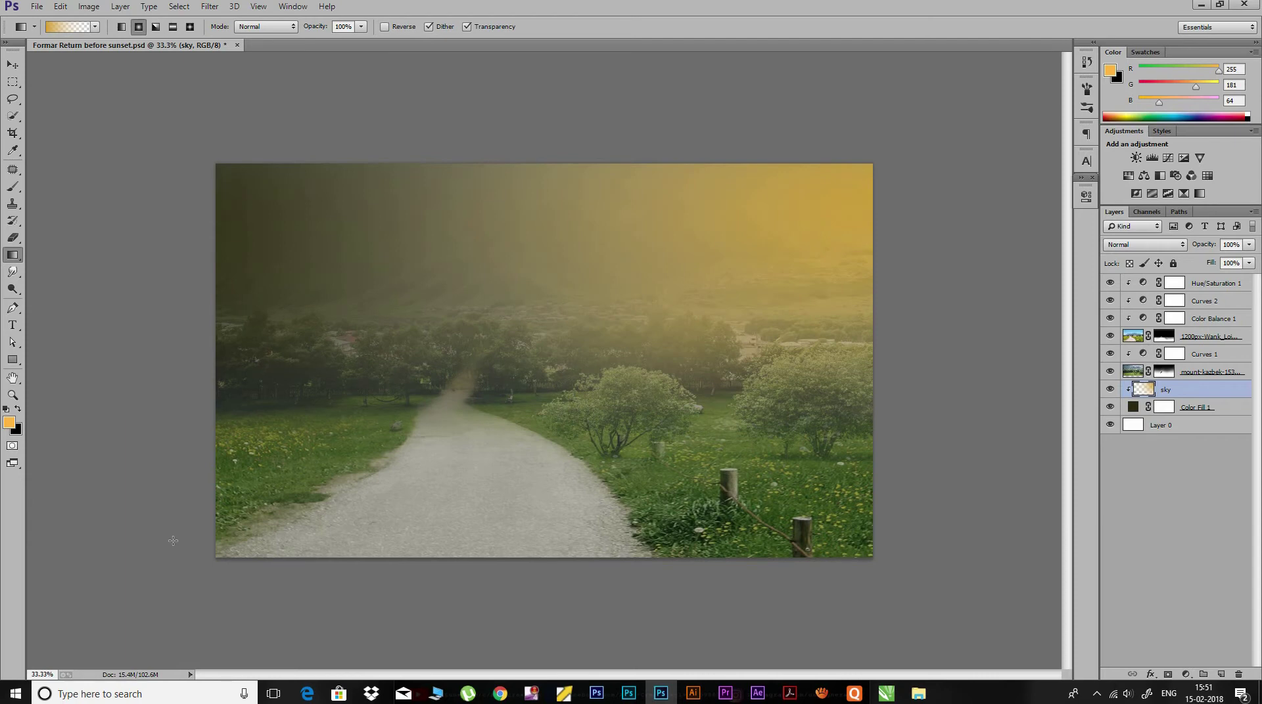
pyautogui.hotkey('ctrl', 'z')
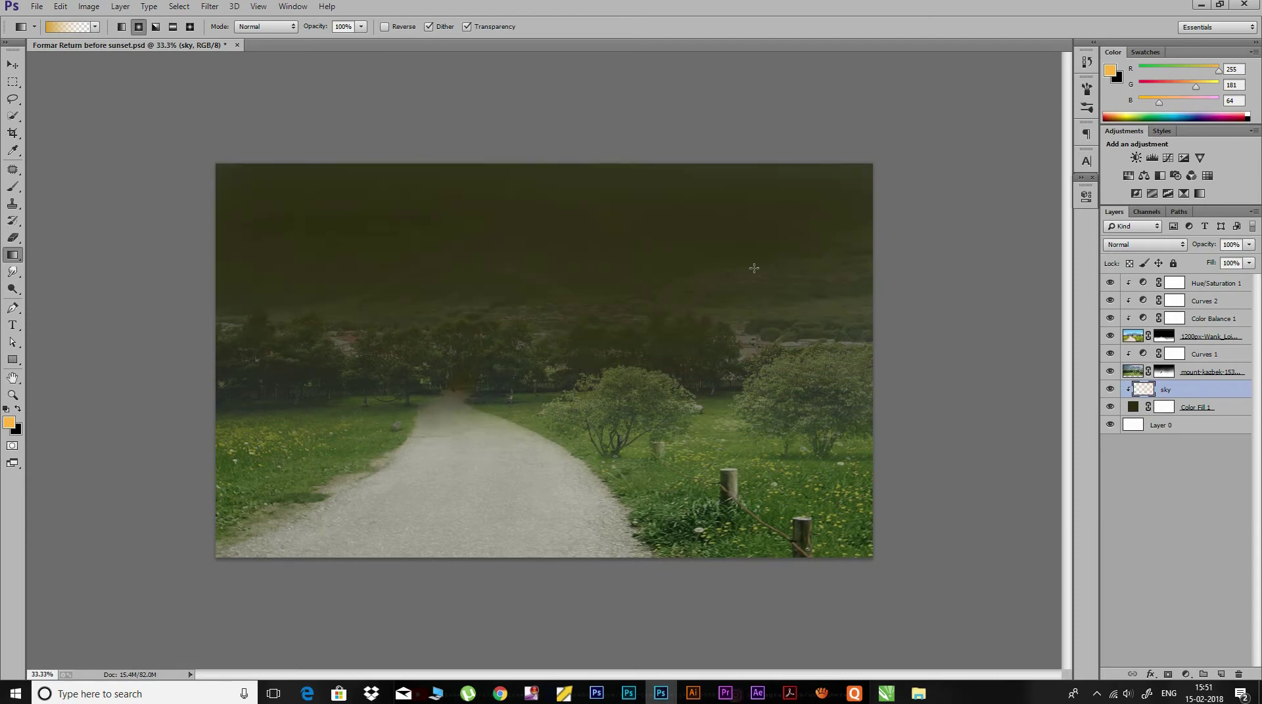
pyautogui.moveTo(759, 268); pyautogui.dragTo(215, 446)
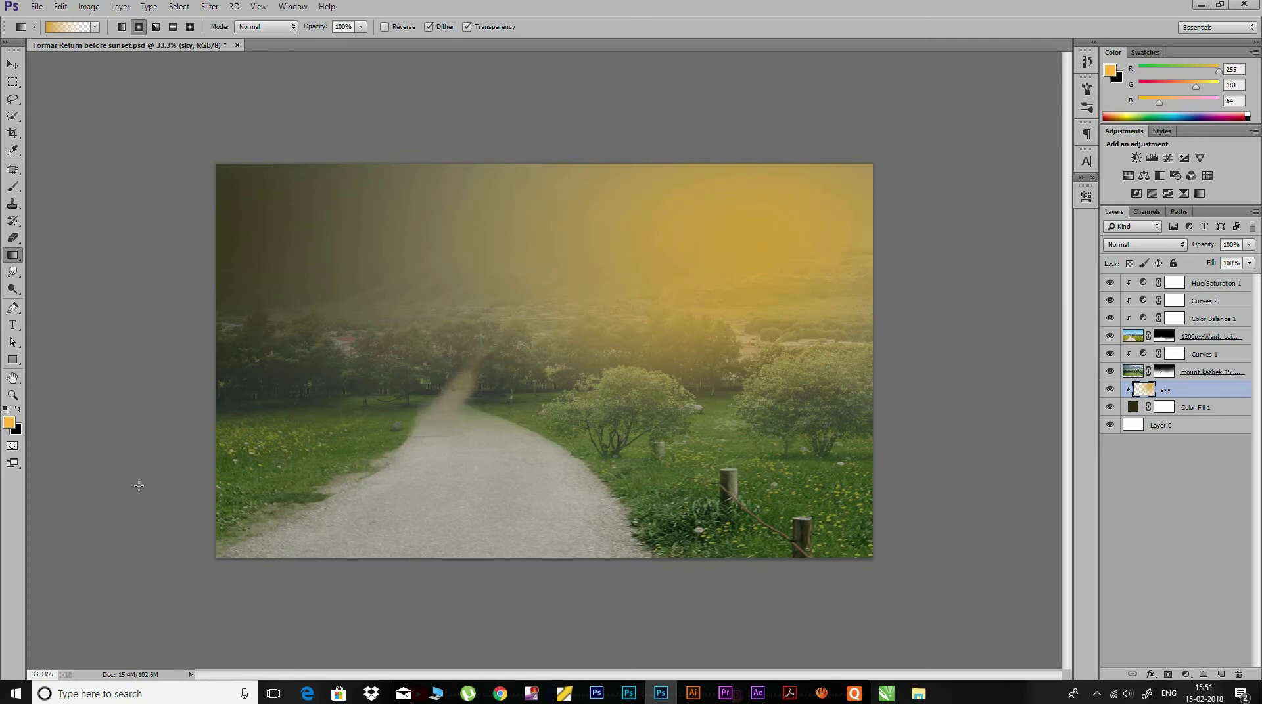
pyautogui.hotkey('ctrl', 'z')
# Change the gradient's colour stop to a darker gold.
pyautogui.click(56, 33)
pyautogui.click(910, 361)
pyautogui.click(975, 412)
pyautogui.click(1002, 400)
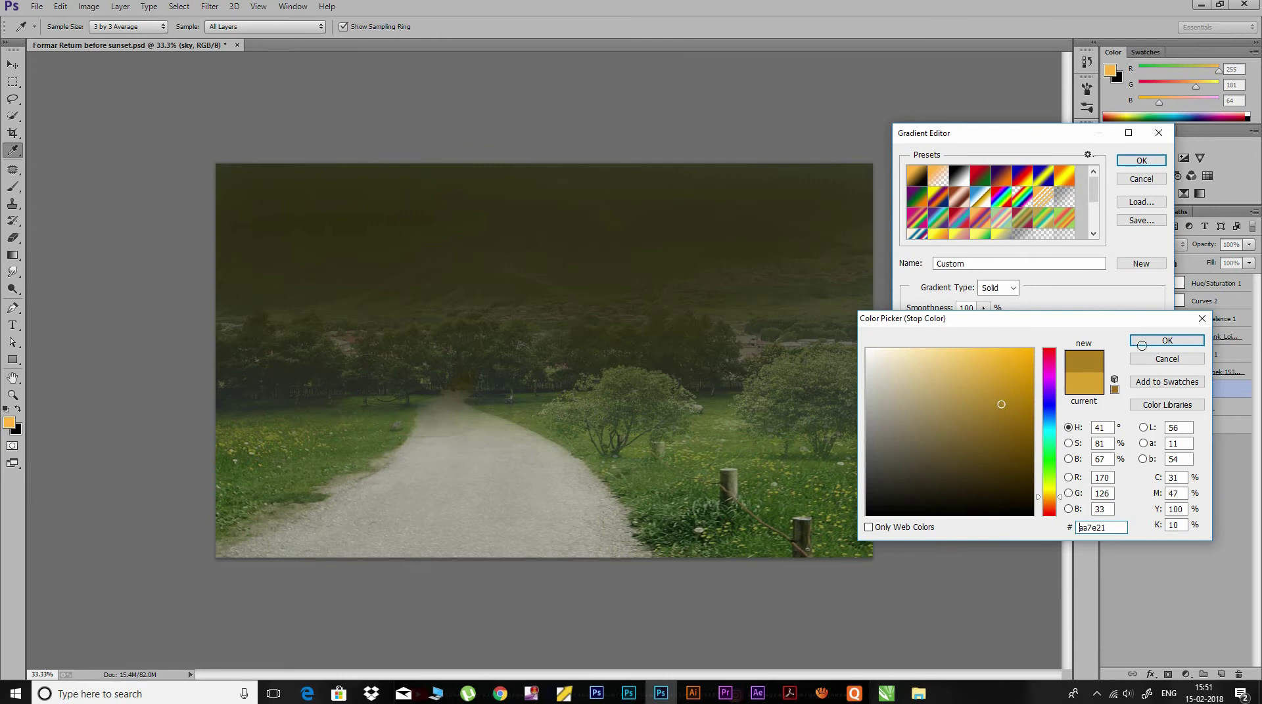
pyautogui.click(1167, 340)
pyautogui.click(1142, 160)
# Draw the darker gold gradient from the upper right and set sky opacity to 74%.
pyautogui.moveTo(798, 259); pyautogui.dragTo(155, 550)
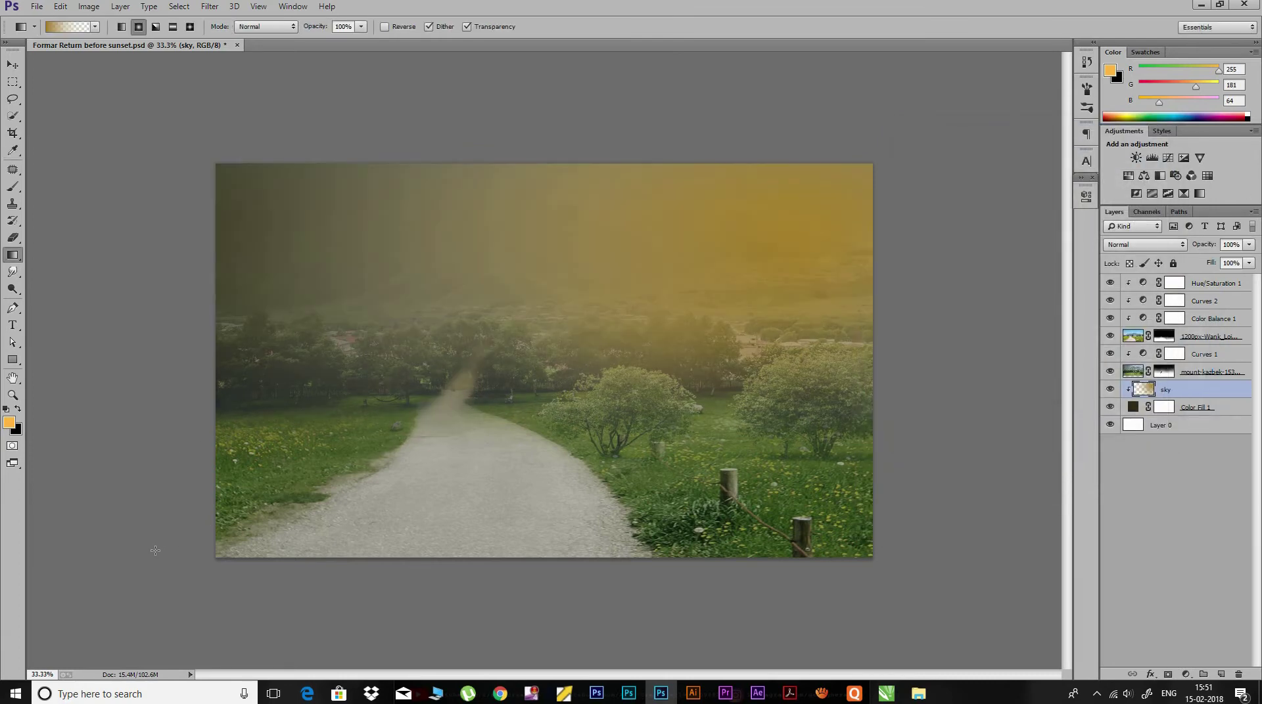
pyautogui.hotkey('ctrl', 'z')
pyautogui.moveTo(836, 214)
pyautogui.mouseDown()
pyautogui.moveTo(47, 494)
pyautogui.moveTo(39, 455)
pyautogui.mouseUp()
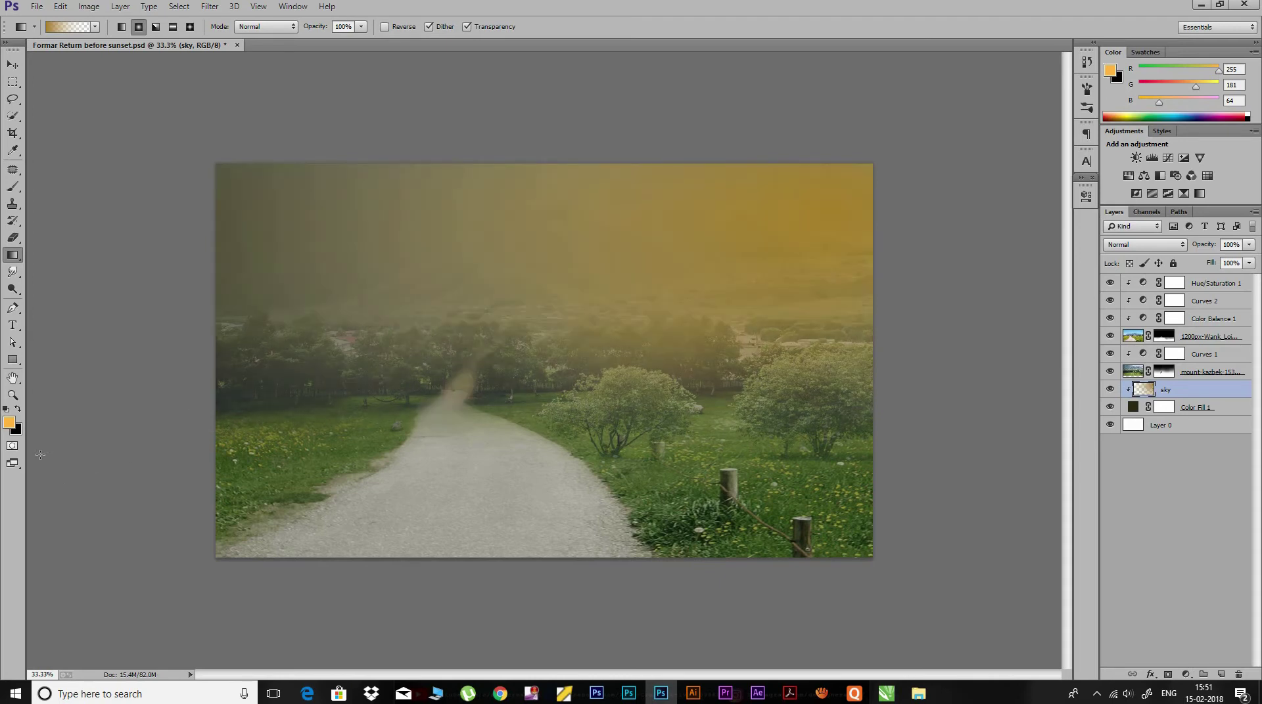
pyautogui.moveTo(1203, 245); pyautogui.dragTo(1185, 248)
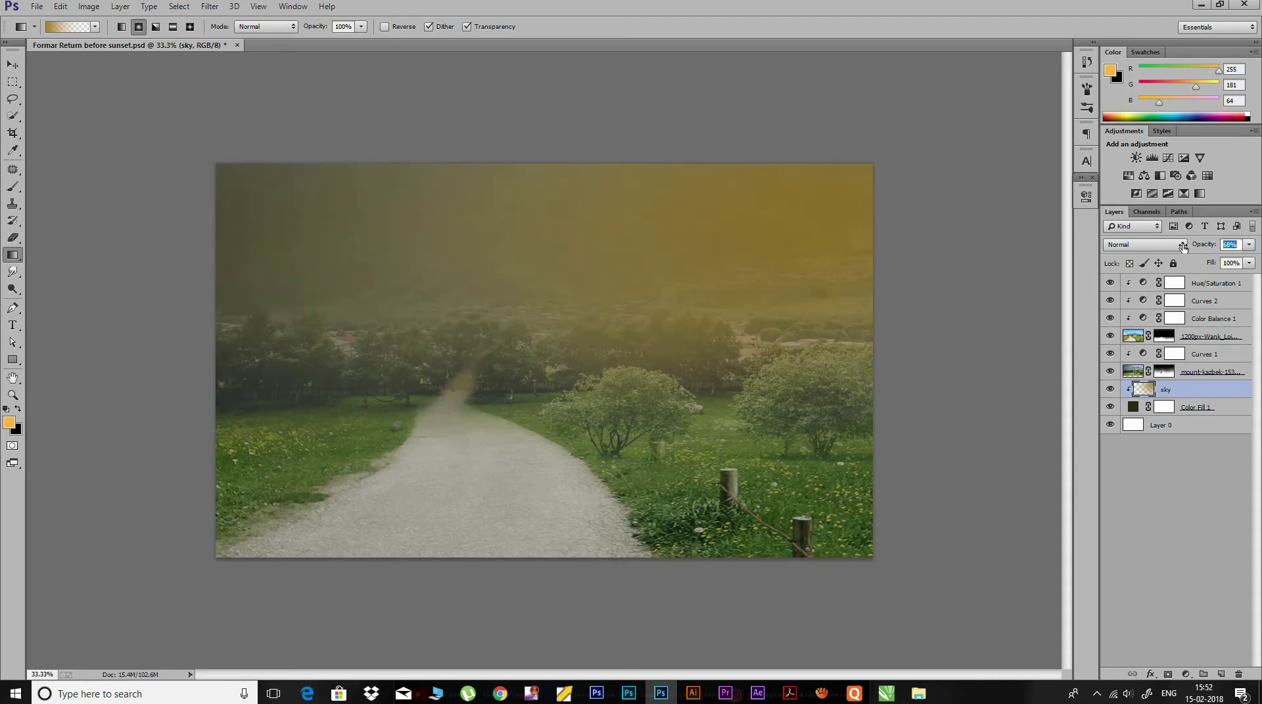
pyautogui.click(1110, 372)
pyautogui.click(1109, 373)
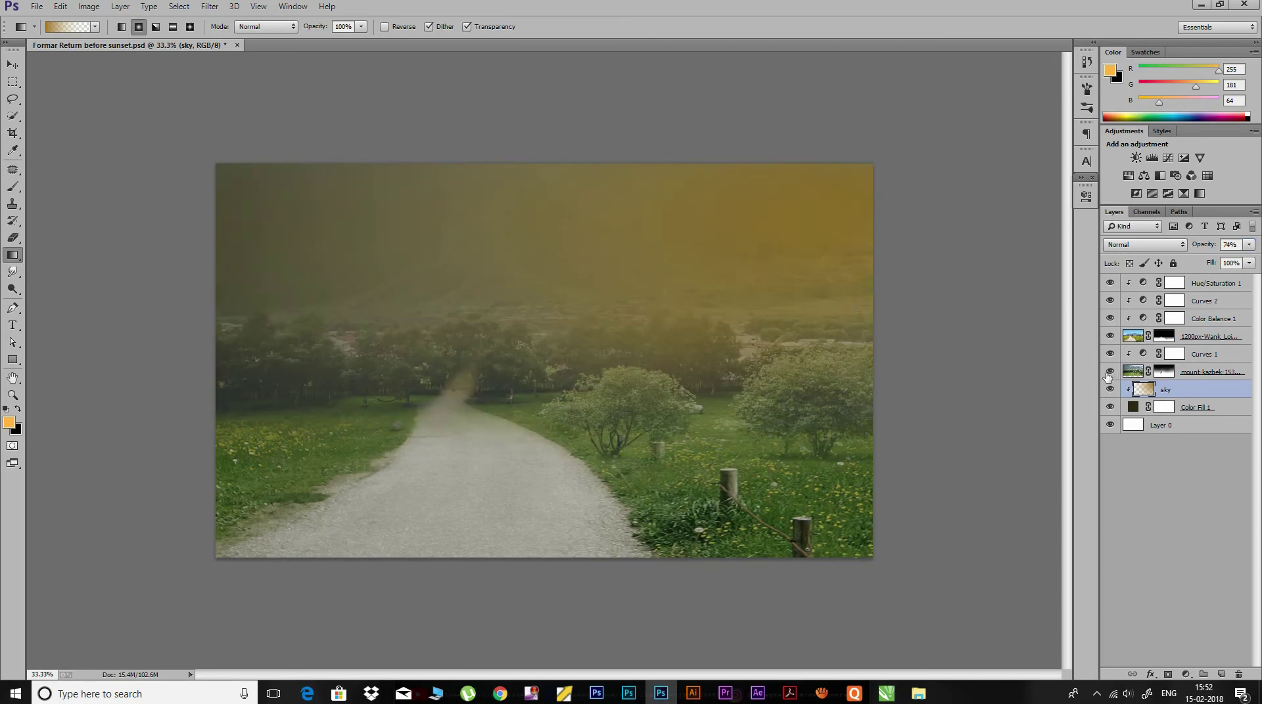
# Target the mountain layer's mask with a white brush.
pyautogui.click(1163, 372)
pyautogui.press('b')
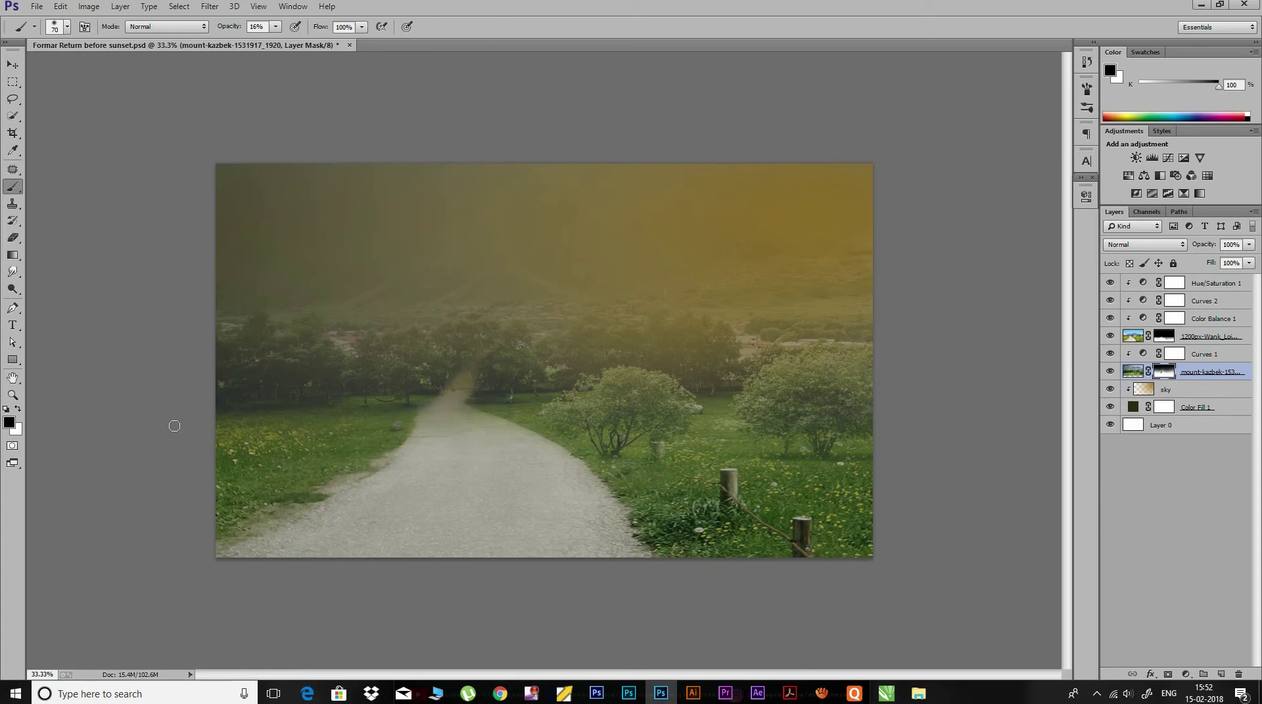
pyautogui.press('x')
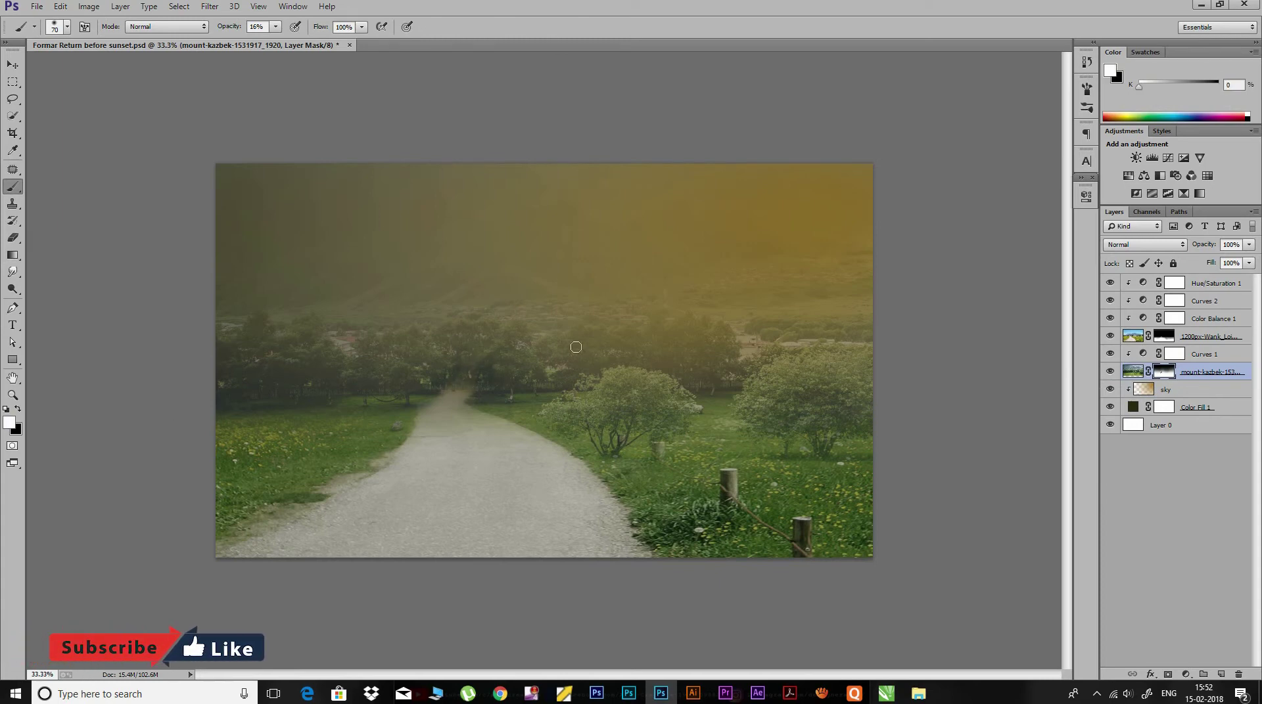
# Add a mask to the sky layer and paint black over the tree line with a 250 px brush.
pyautogui.click(1184, 397)
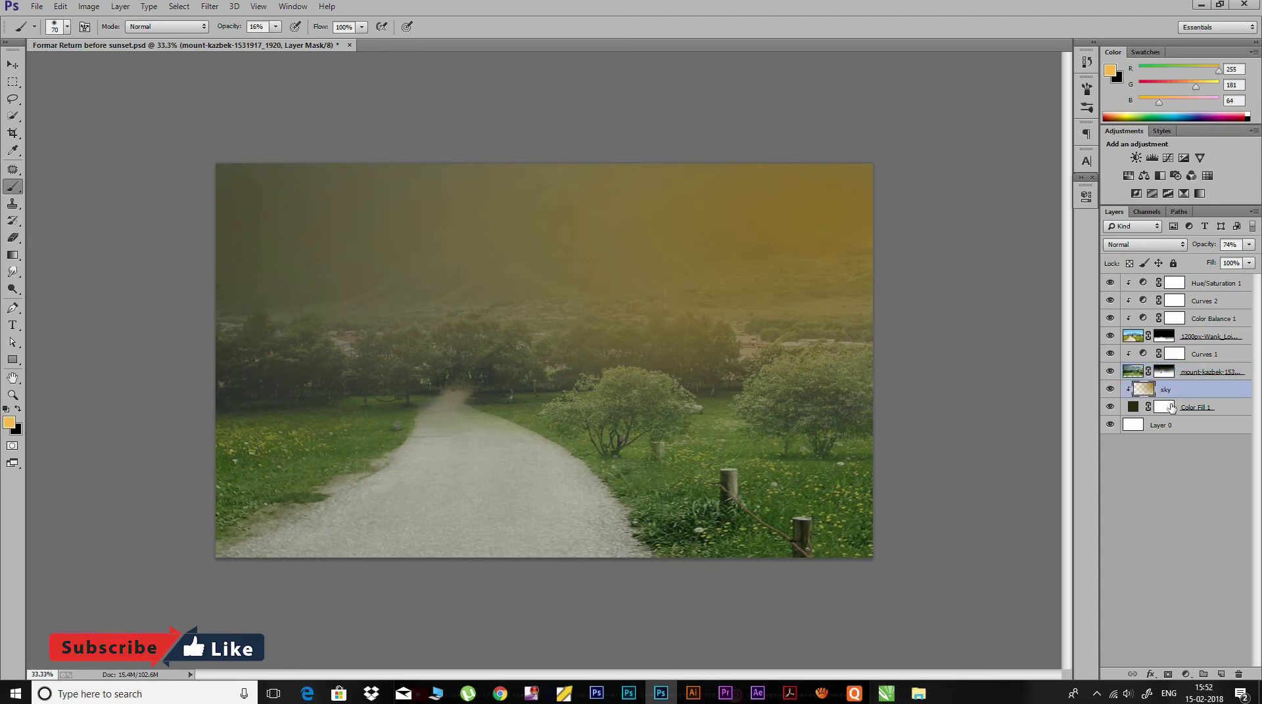
pyautogui.click(1168, 675)
pyautogui.press(']')
pyautogui.press(']')
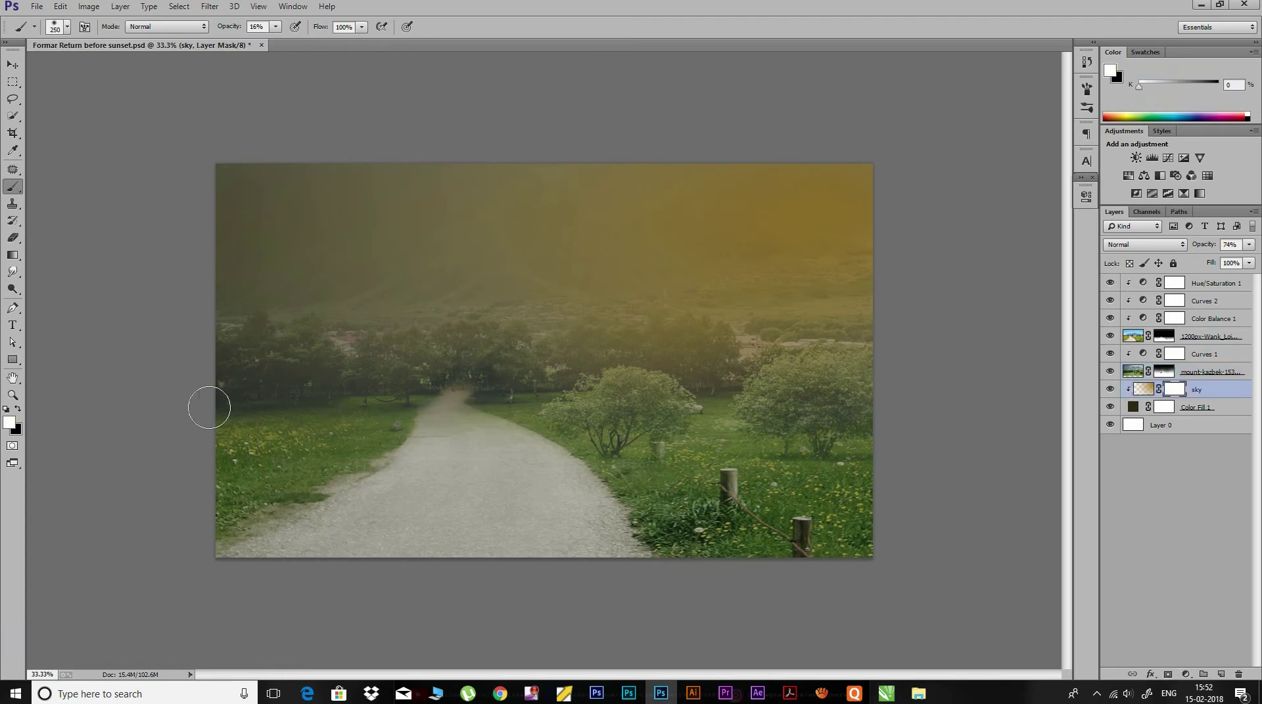
pyautogui.press(']')
pyautogui.press('x')
pyautogui.moveTo(250, 380); pyautogui.dragTo(716, 368)
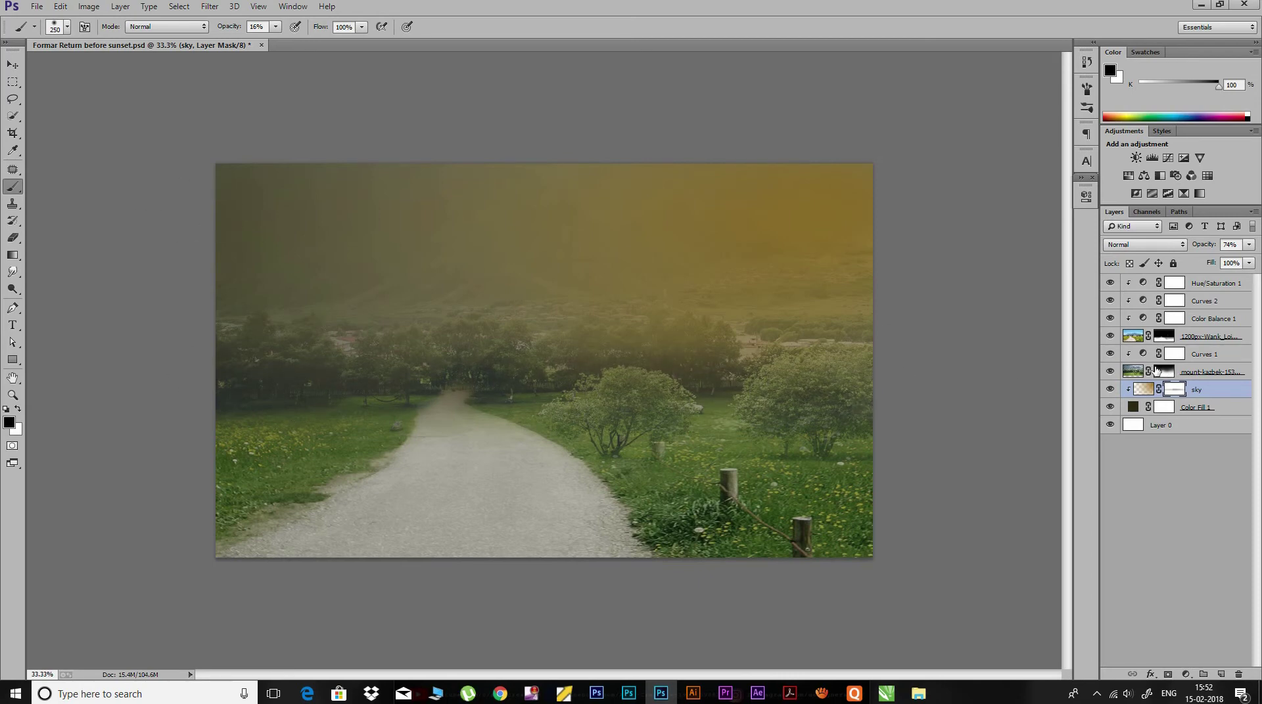
pyautogui.click(1186, 674)
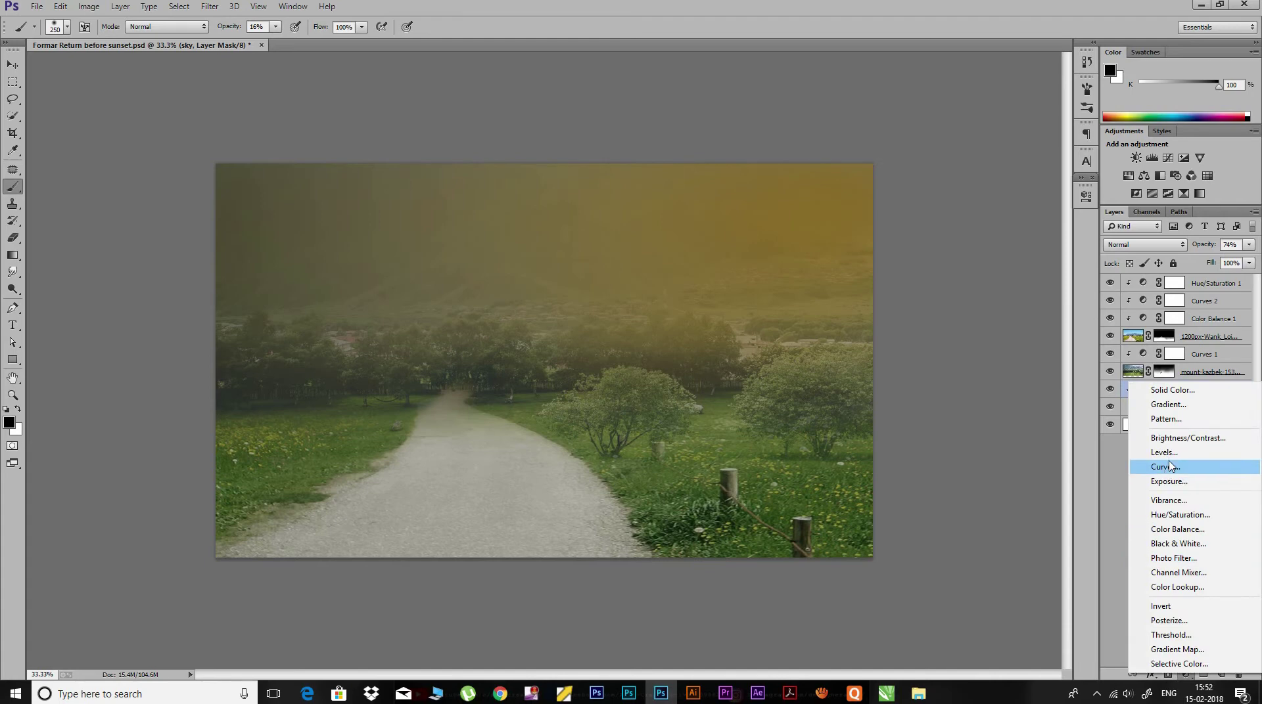
# Set a sky Levels adjustment to 32 / 1.11 / 147, and push Color Balance 1 midtones to red +36.
pyautogui.click(1160, 468)
pyautogui.moveTo(1055, 323); pyautogui.dragTo(1009, 322)
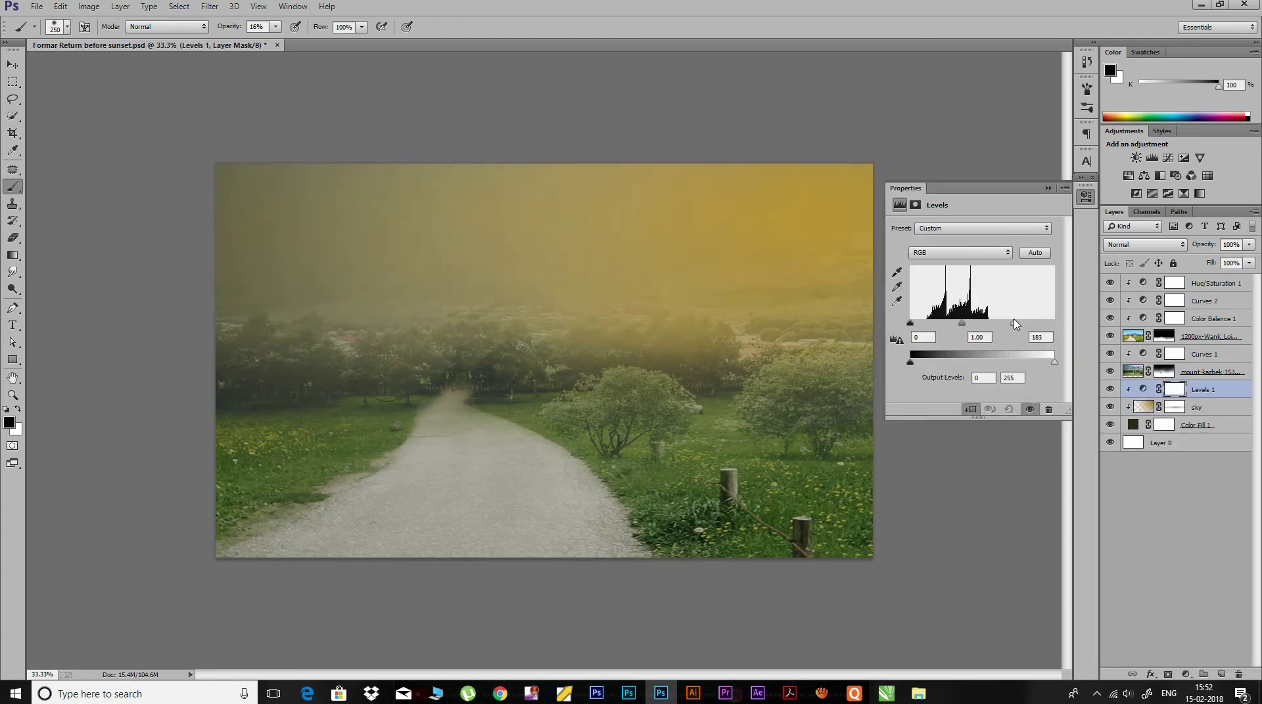
pyautogui.moveTo(1005, 323); pyautogui.dragTo(1001, 323)
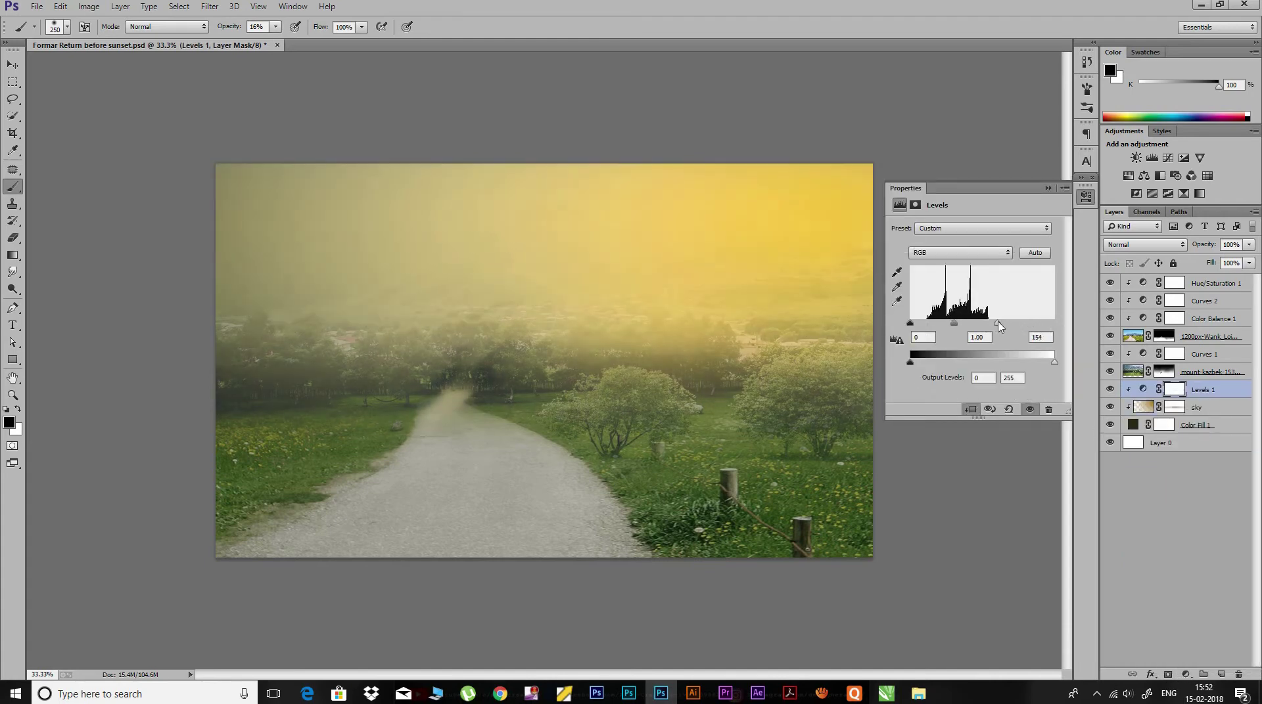
pyautogui.moveTo(910, 323); pyautogui.dragTo(993, 323)
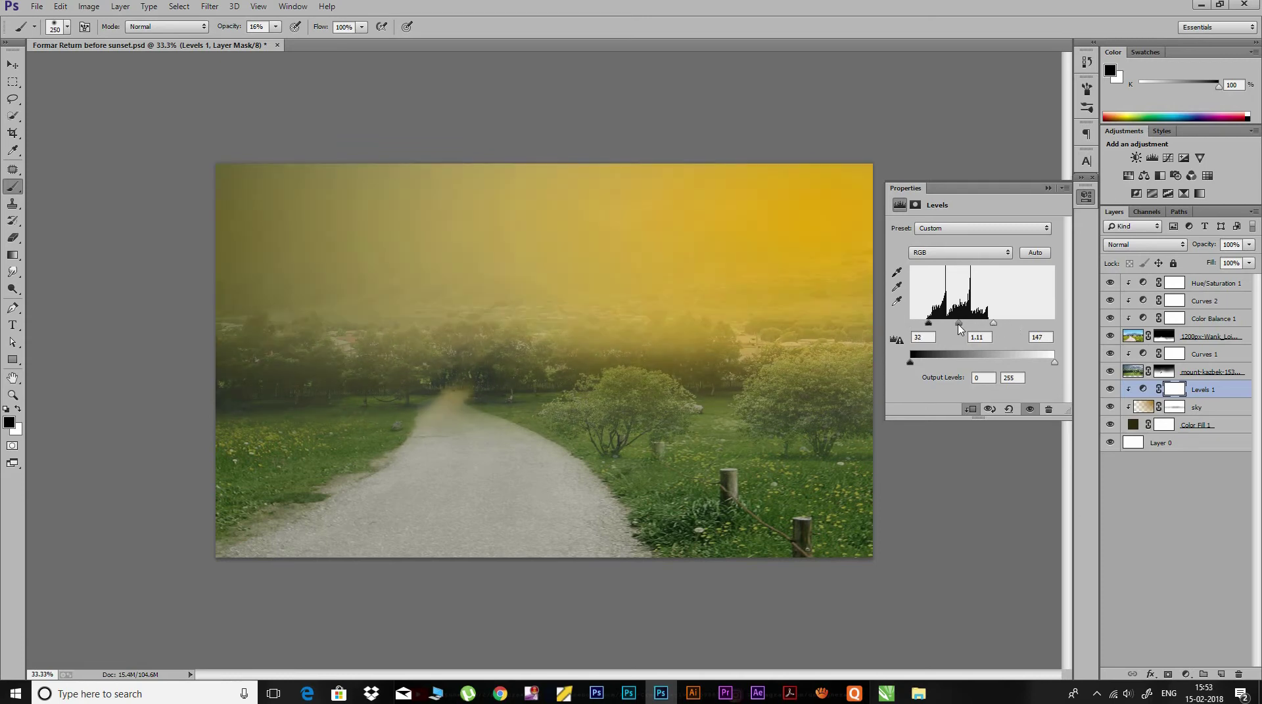
pyautogui.click(1084, 197)
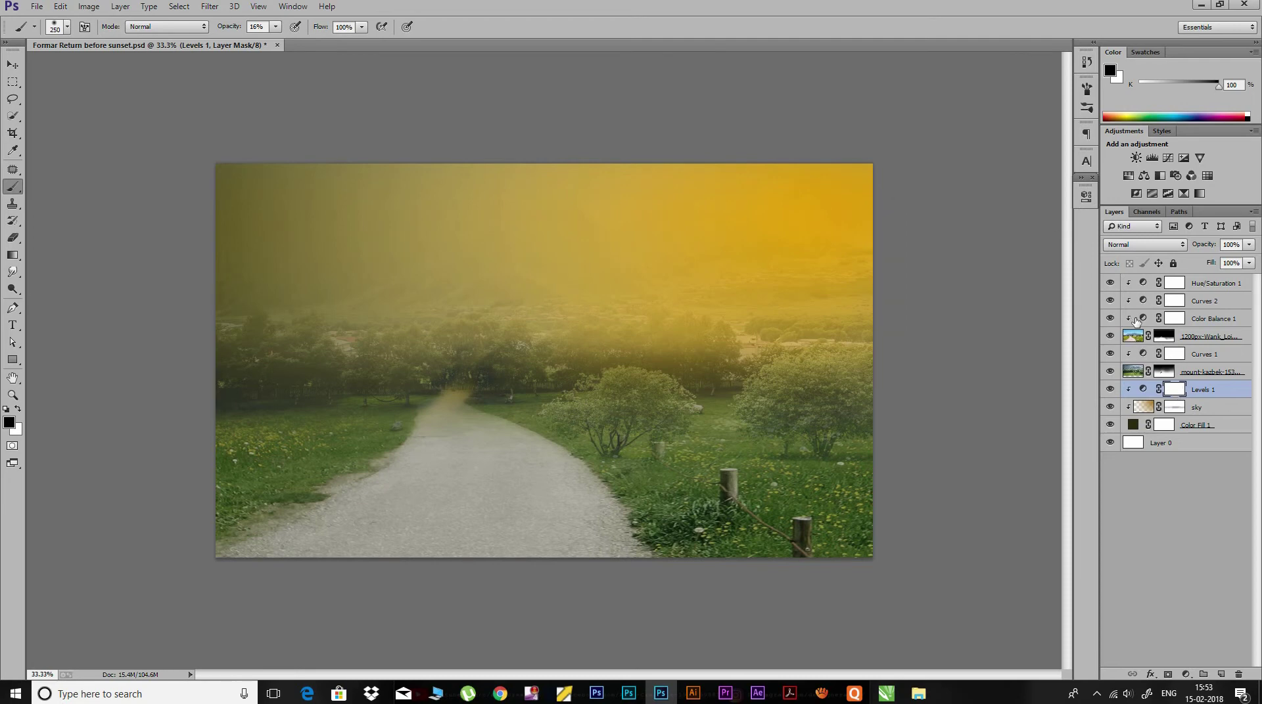
pyautogui.doubleClick(1137, 319)
pyautogui.moveTo(945, 265); pyautogui.dragTo(981, 269)
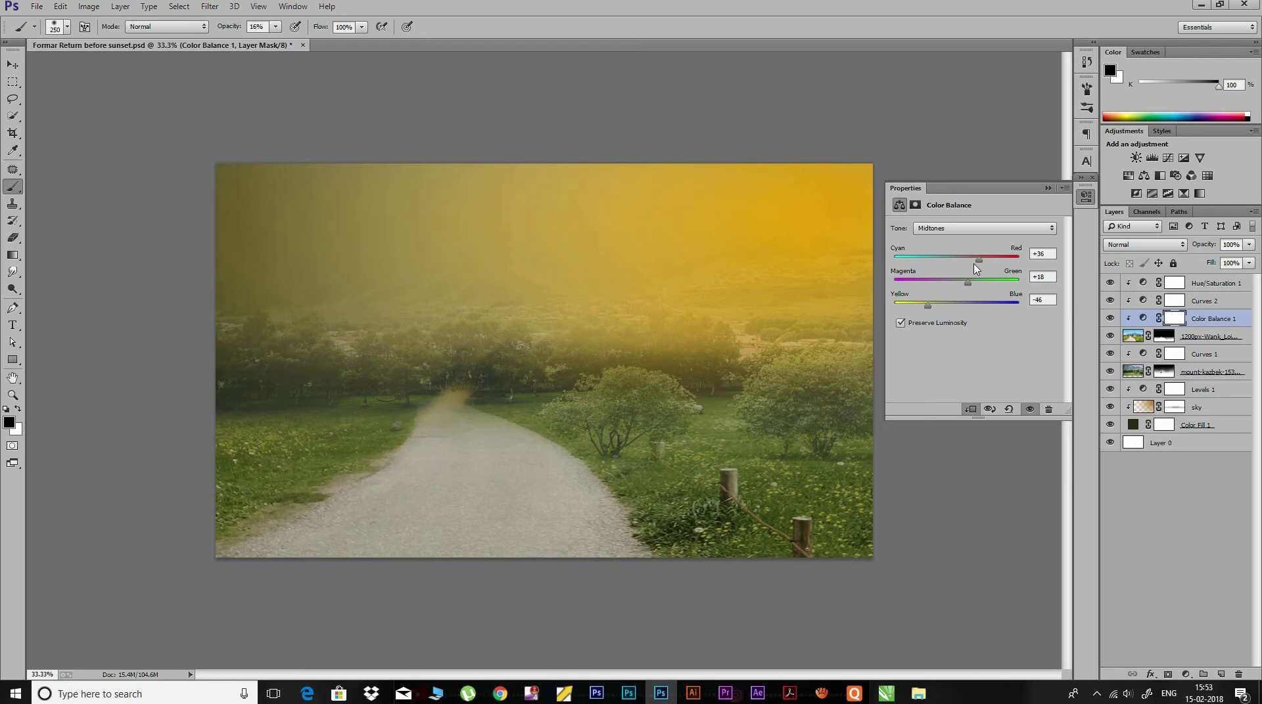
# Start an Iris Blur on the mount-kazbek meadow layer.
pyautogui.click(1085, 203)
pyautogui.click(1153, 407)
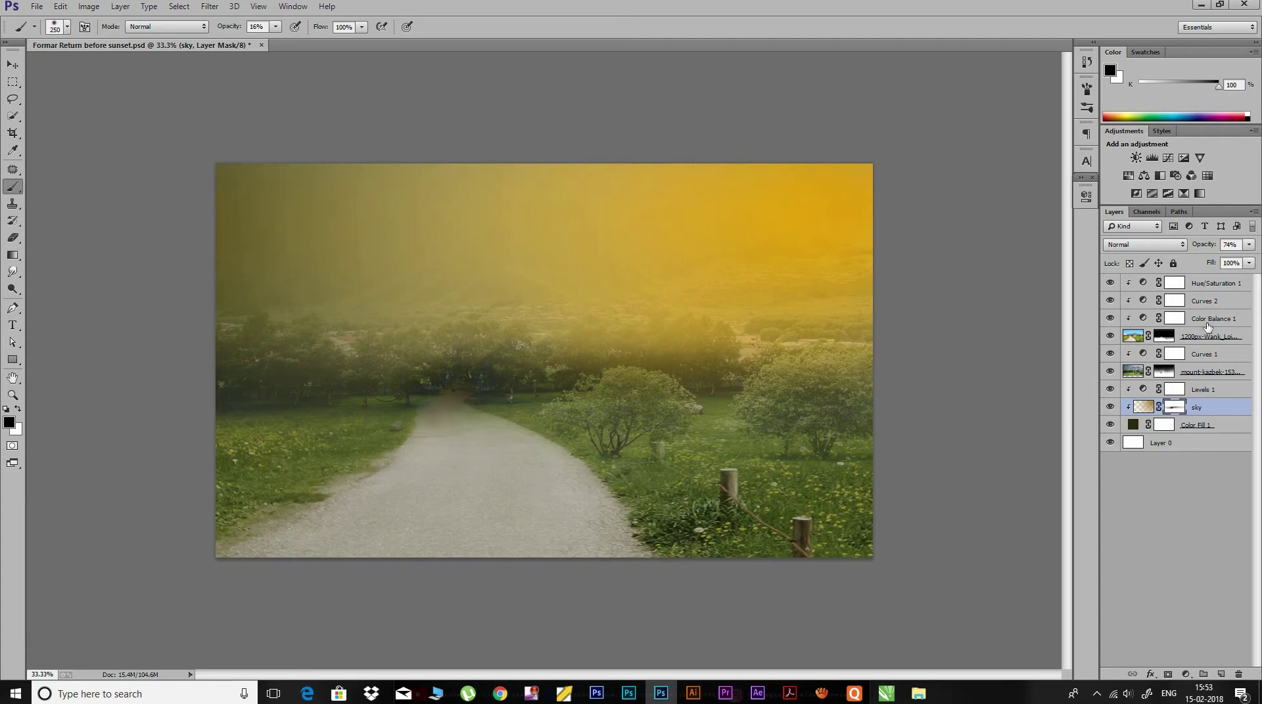
pyautogui.click(1201, 373)
pyautogui.click(210, 6)
pyautogui.click(138, 176)
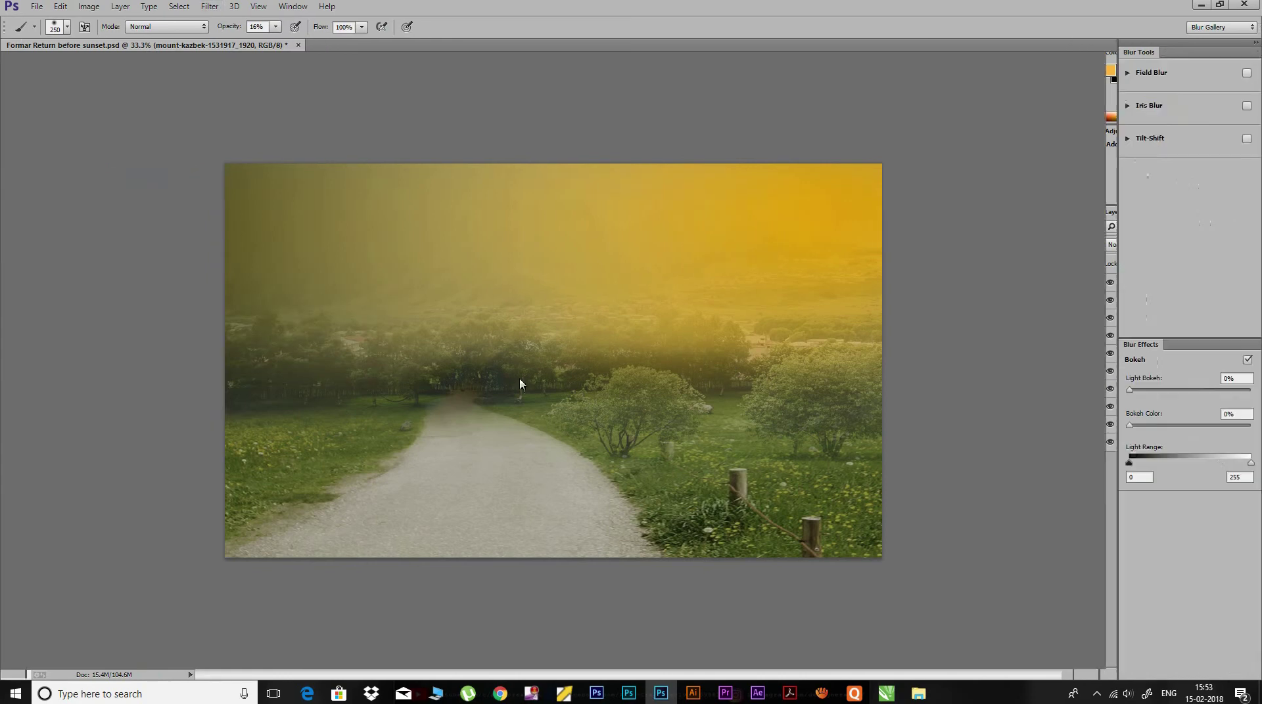
# Reshape the iris blur ellipse into a wide, flat band centred on the path's far end.
pyautogui.moveTo(548, 362); pyautogui.dragTo(461, 380)
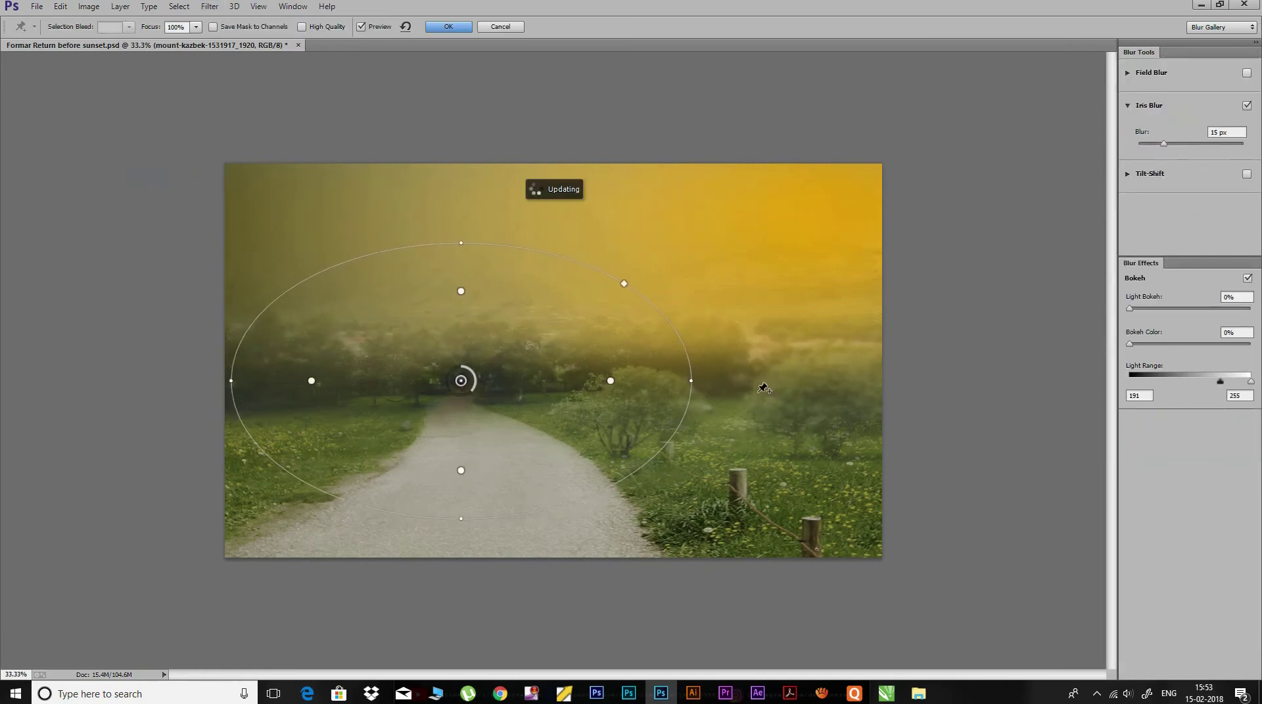
pyautogui.moveTo(692, 380); pyautogui.dragTo(855, 381)
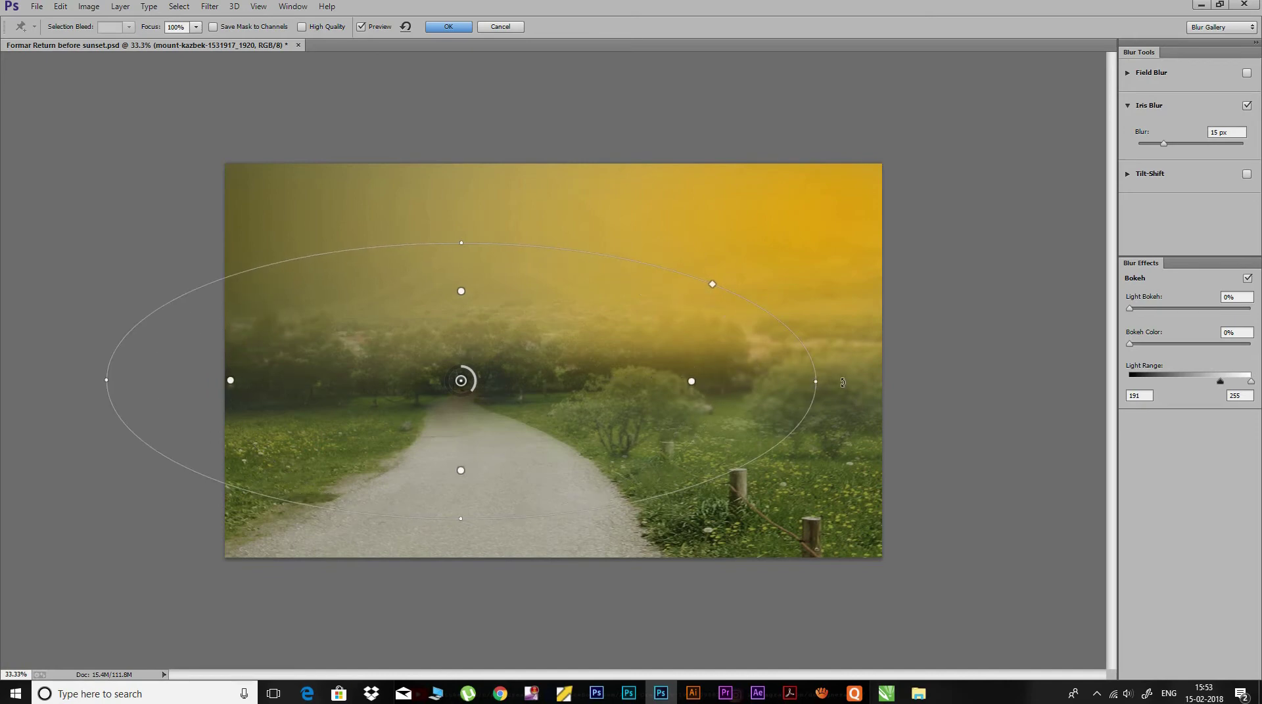
pyautogui.moveTo(461, 381); pyautogui.dragTo(503, 381)
pyautogui.moveTo(574, 357); pyautogui.dragTo(603, 358)
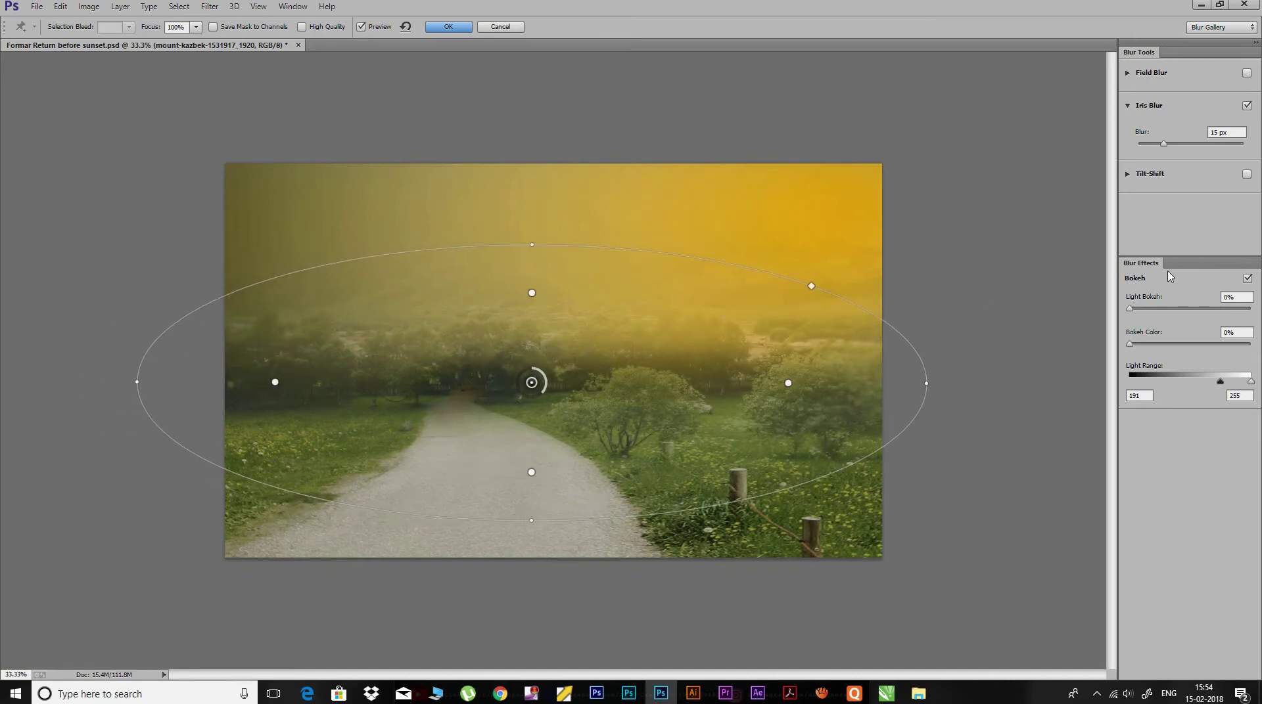
pyautogui.moveTo(531, 521); pyautogui.dragTo(542, 458)
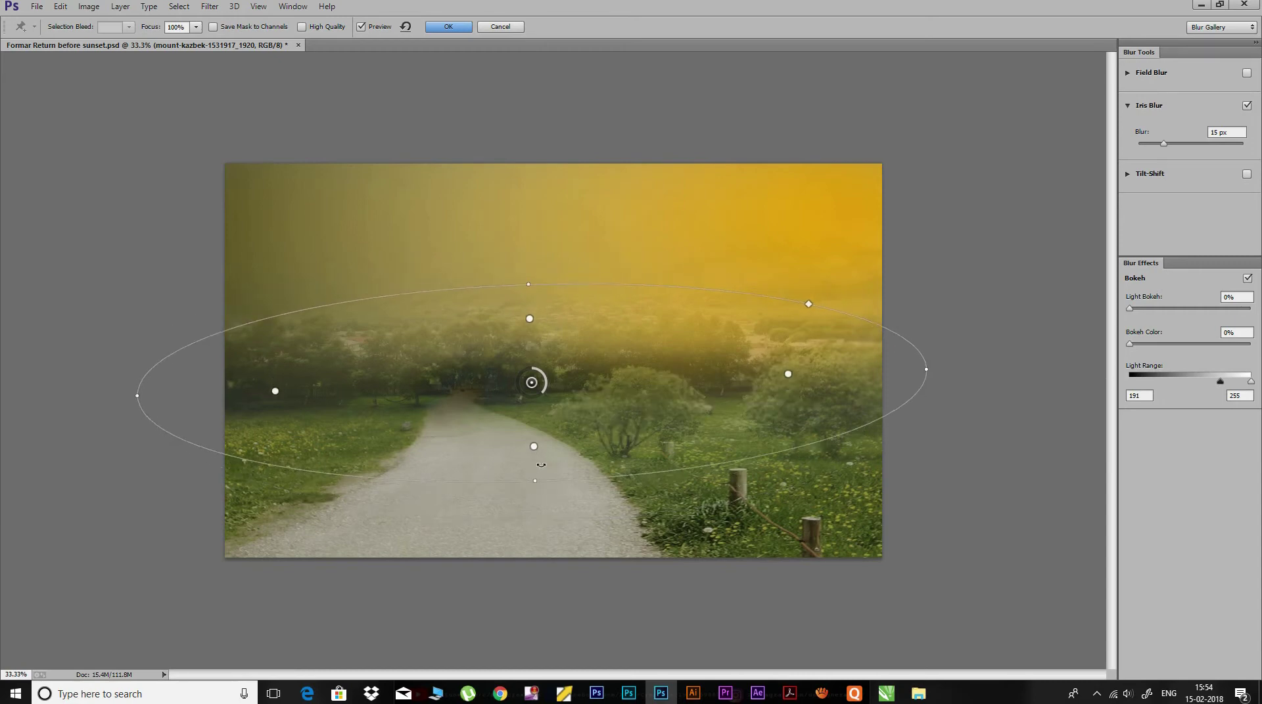
pyautogui.moveTo(928, 318); pyautogui.dragTo(941, 382)
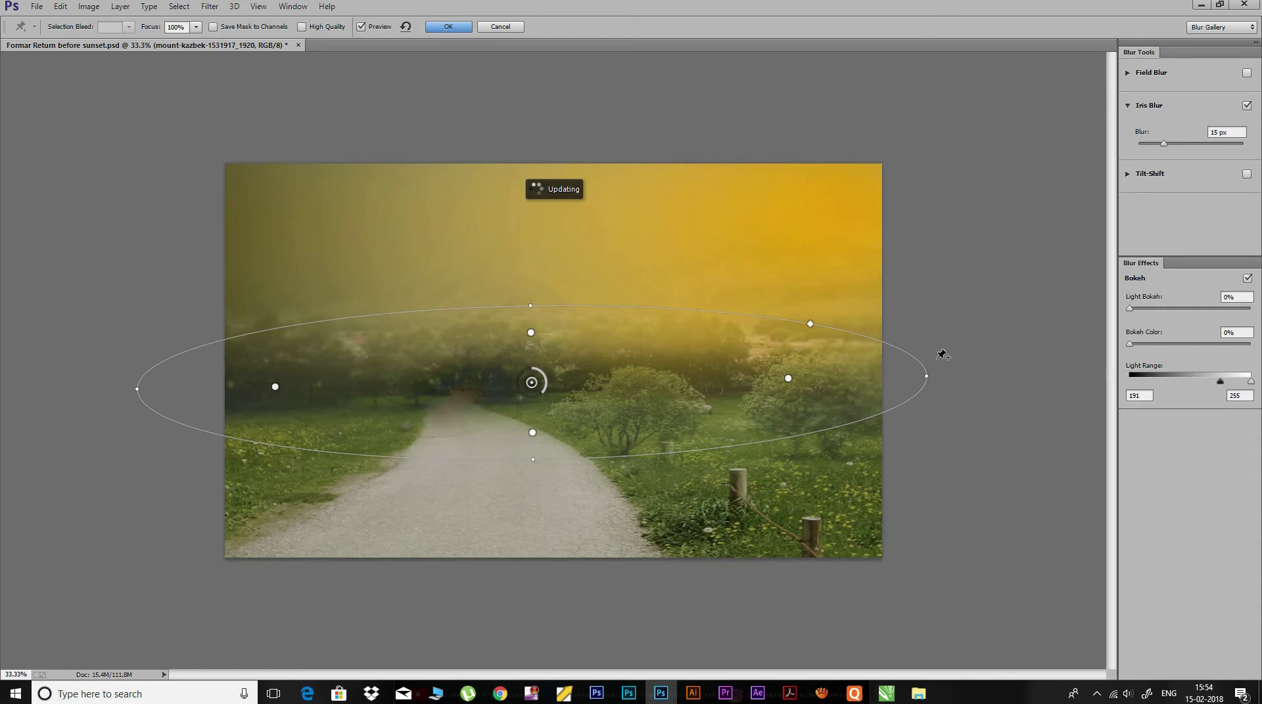
pyautogui.moveTo(912, 376); pyautogui.dragTo(692, 384)
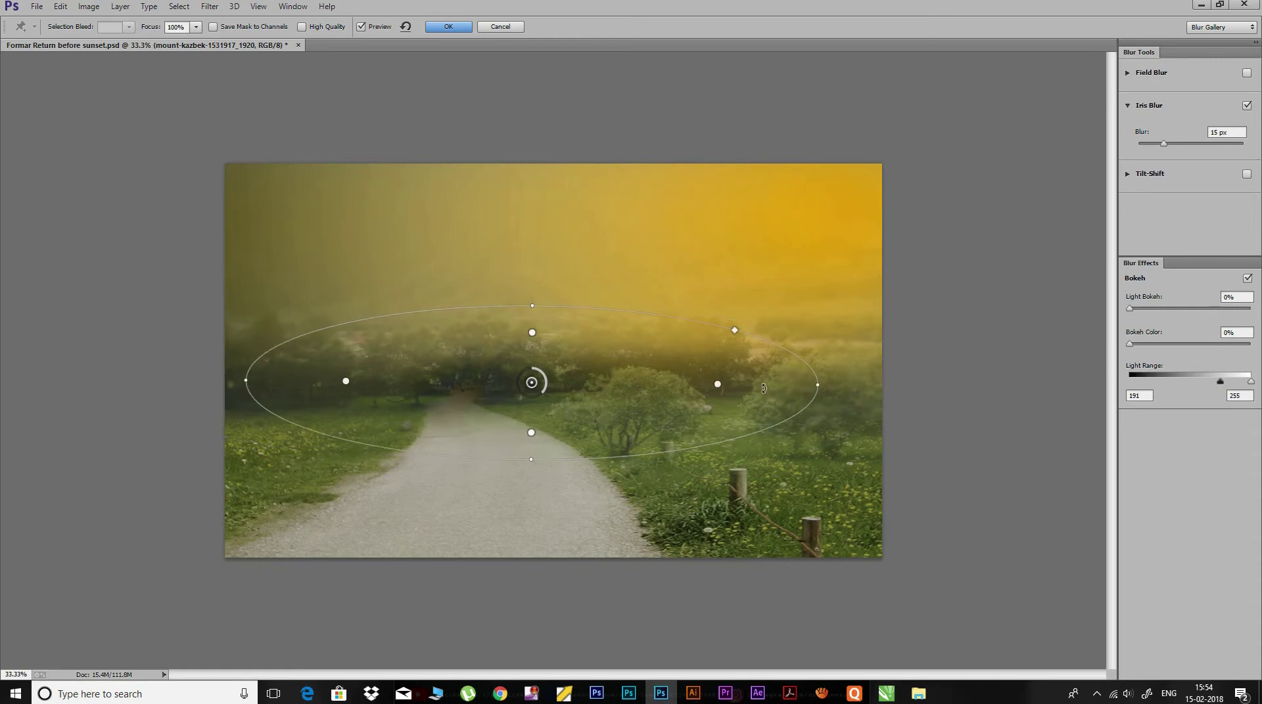
pyautogui.moveTo(514, 385); pyautogui.dragTo(448, 384)
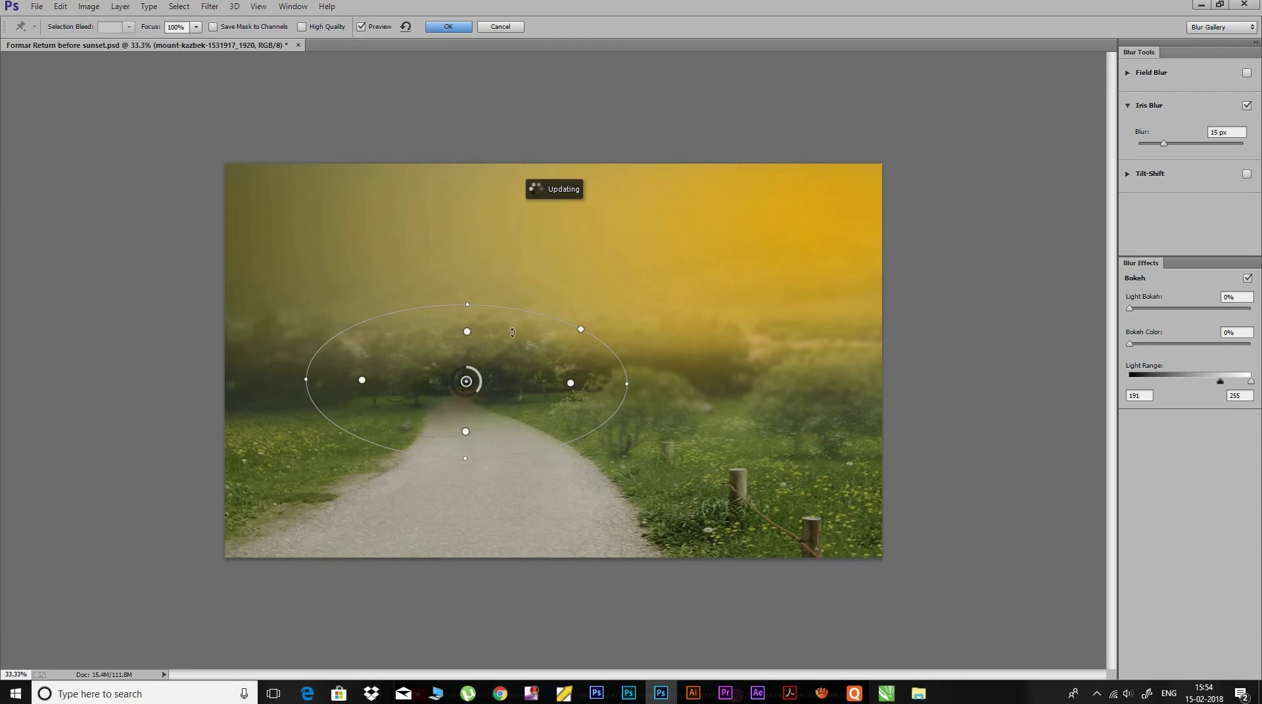
pyautogui.moveTo(627, 383); pyautogui.dragTo(751, 383)
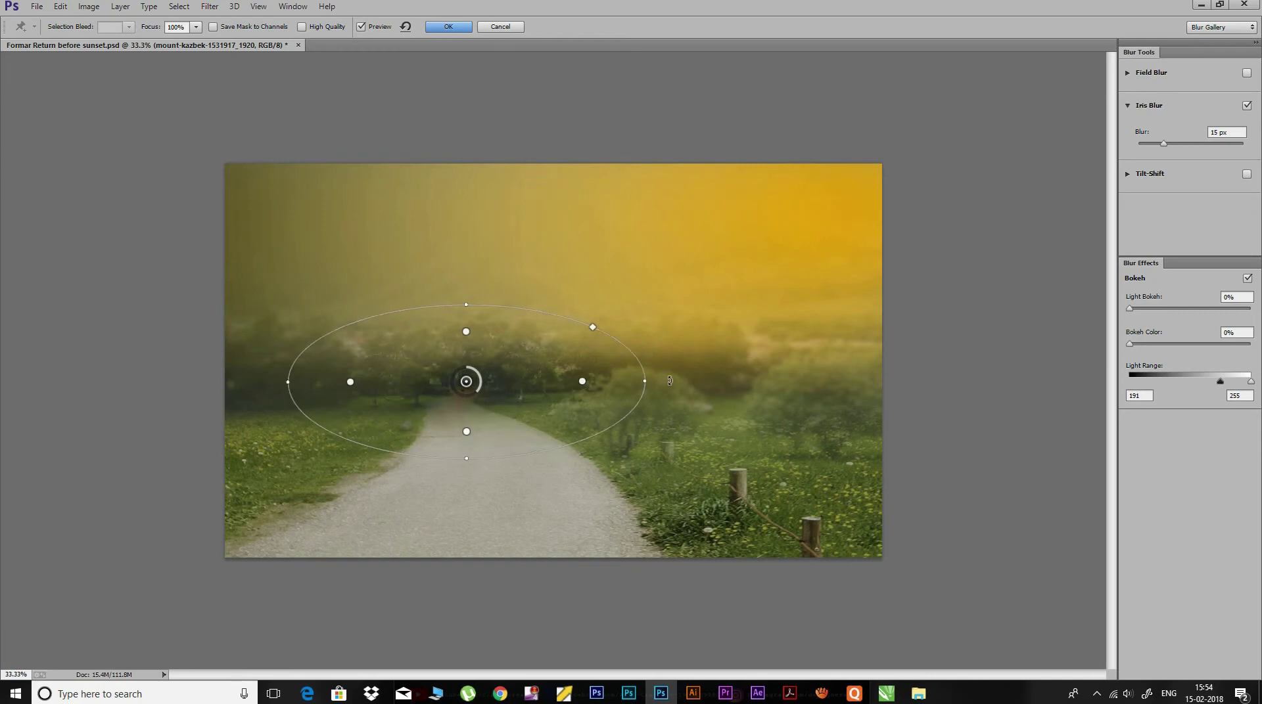
pyautogui.moveTo(752, 384); pyautogui.dragTo(791, 378)
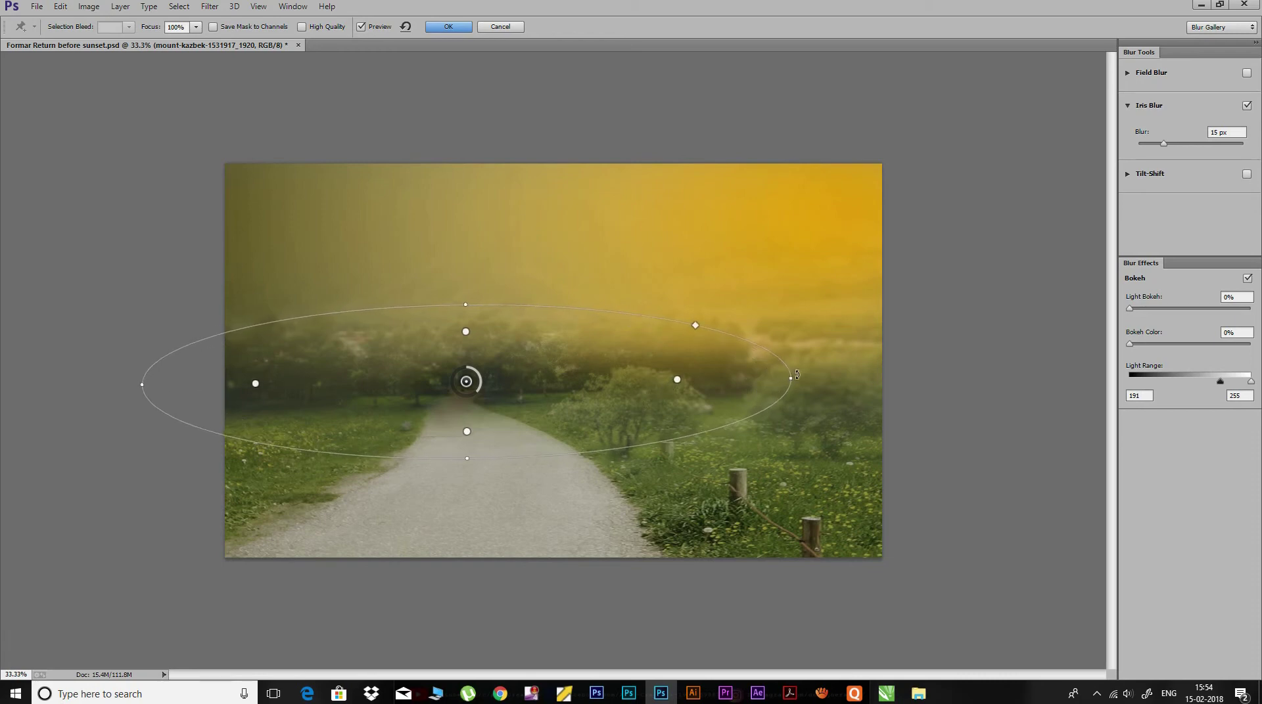
# Set the iris blur to 8 px with Light Range 149 and apply it.
pyautogui.moveTo(1164, 144); pyautogui.dragTo(1155, 144)
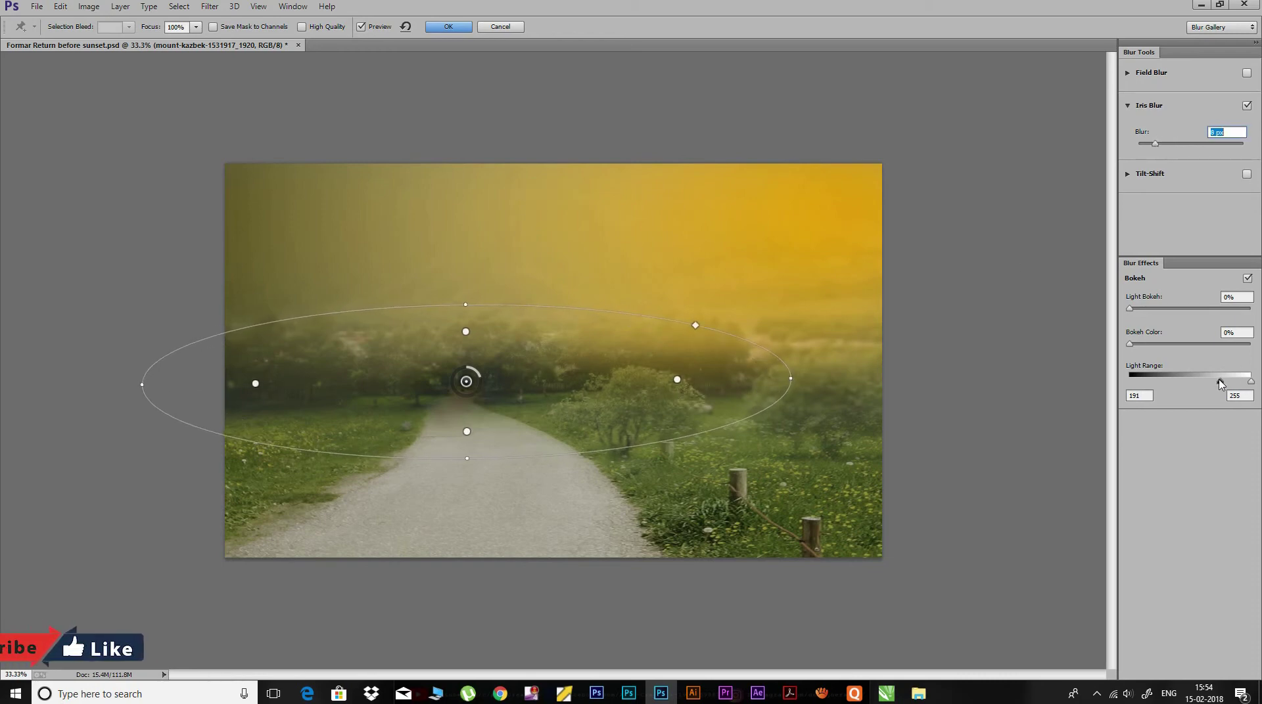
pyautogui.moveTo(1219, 381); pyautogui.dragTo(1199, 383)
pyautogui.moveTo(1130, 308); pyautogui.dragTo(1140, 313)
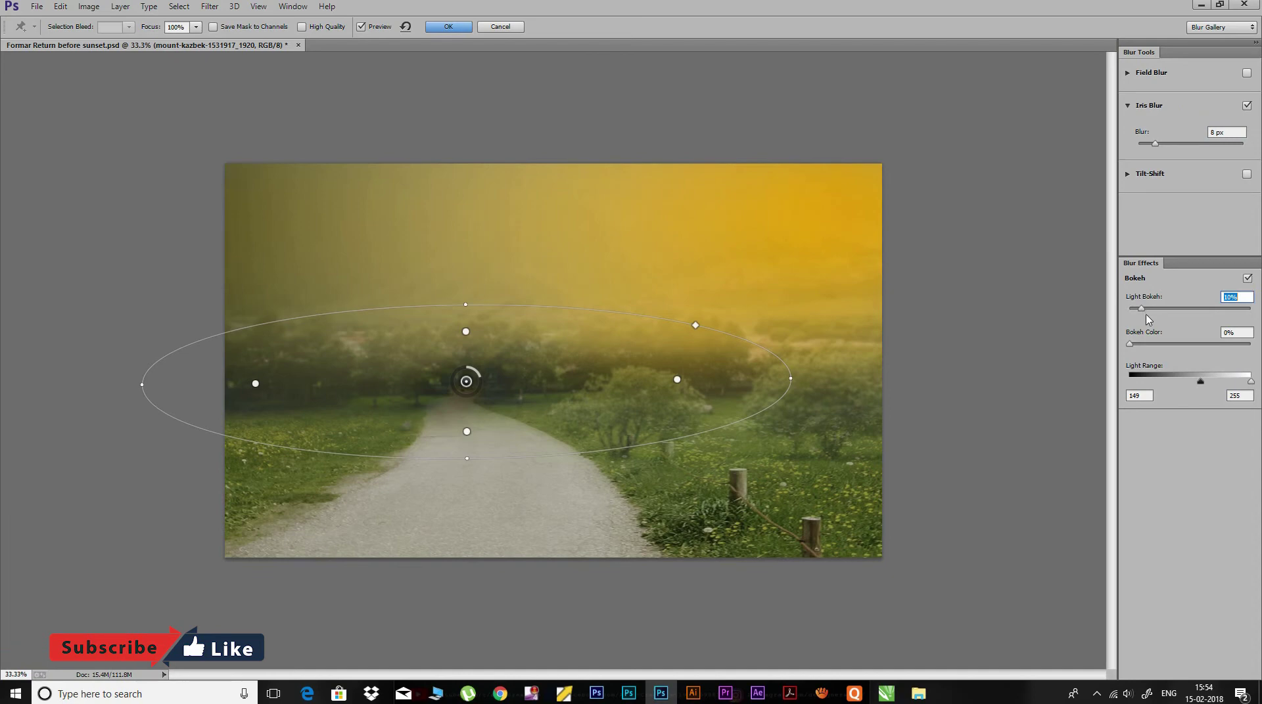
pyautogui.click(448, 26)
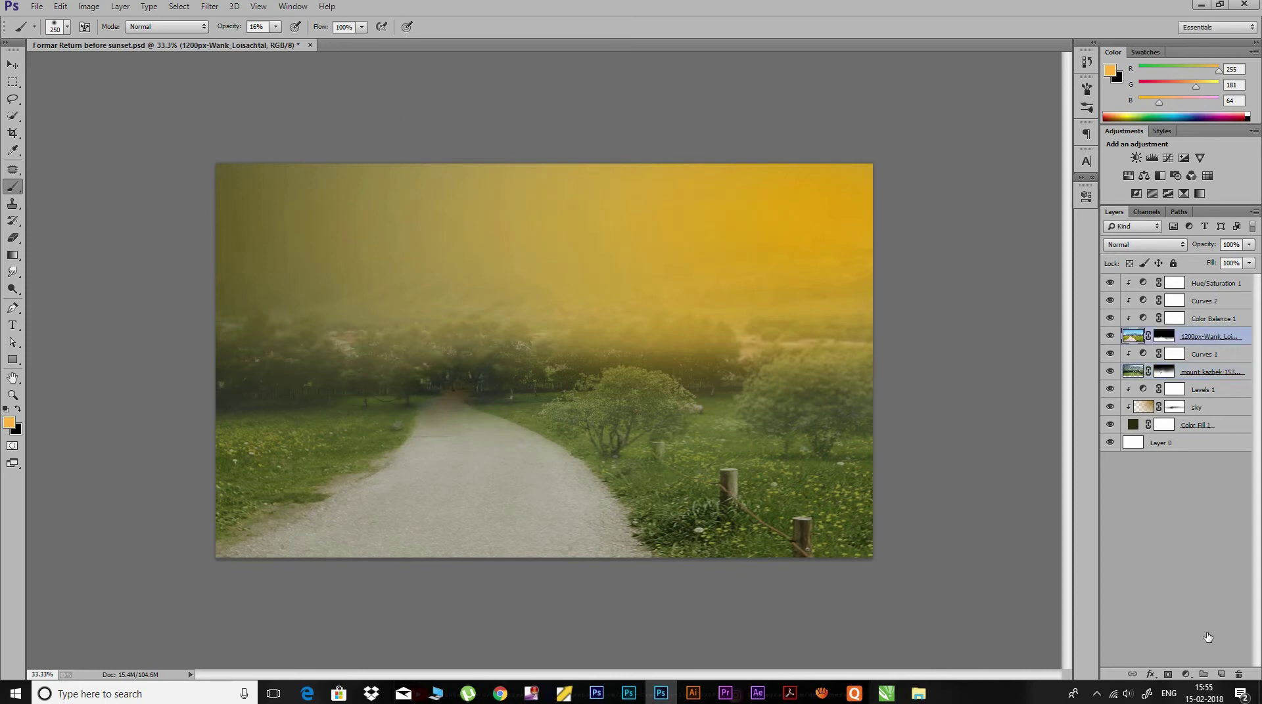
# Add a clipped new layer and set the foreground colour to orange 212, 144, 37.
pyautogui.click(1221, 674)
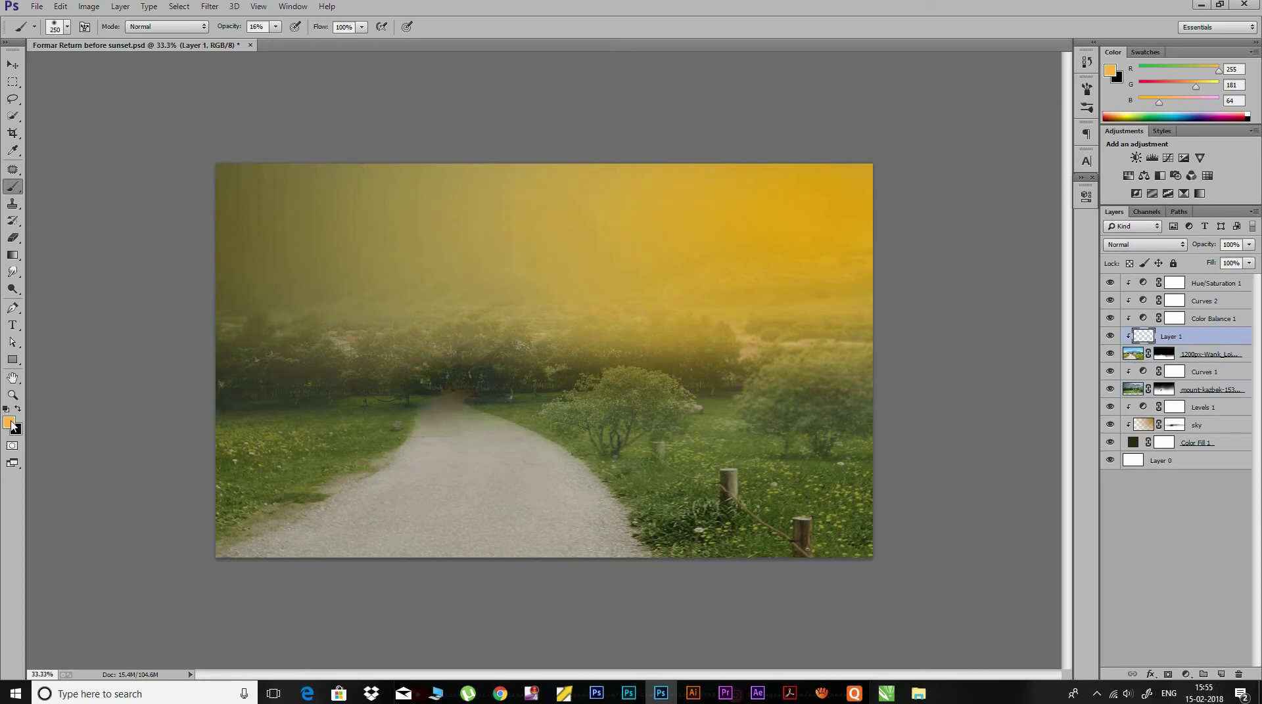
pyautogui.click(9, 424)
pyautogui.moveTo(985, 411)
pyautogui.mouseDown()
pyautogui.moveTo(982, 425)
pyautogui.moveTo(956, 413)
pyautogui.moveTo(1022, 397)
pyautogui.moveTo(1005, 377)
pyautogui.mouseUp()
pyautogui.click(1166, 341)
pyautogui.press('b')
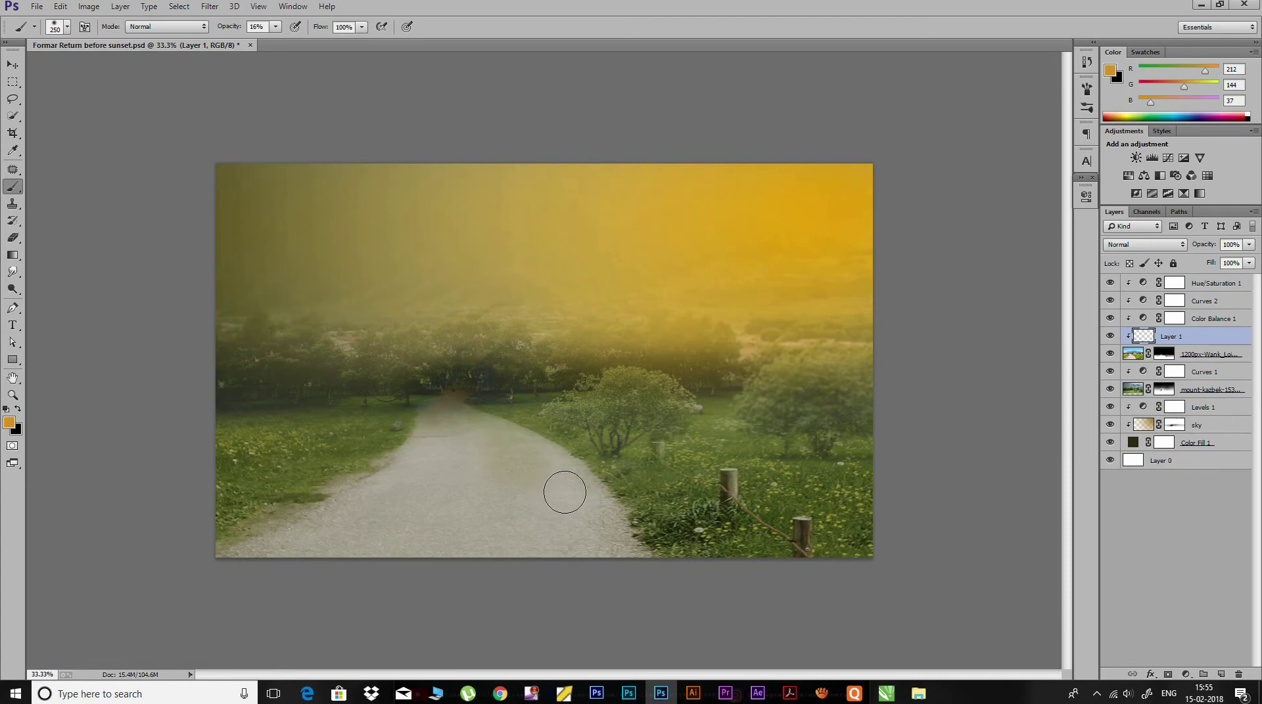
# Paint a trial Overlay orange glow on the path, then delete that layer.
pyautogui.click(1144, 244)
pyautogui.click(1130, 426)
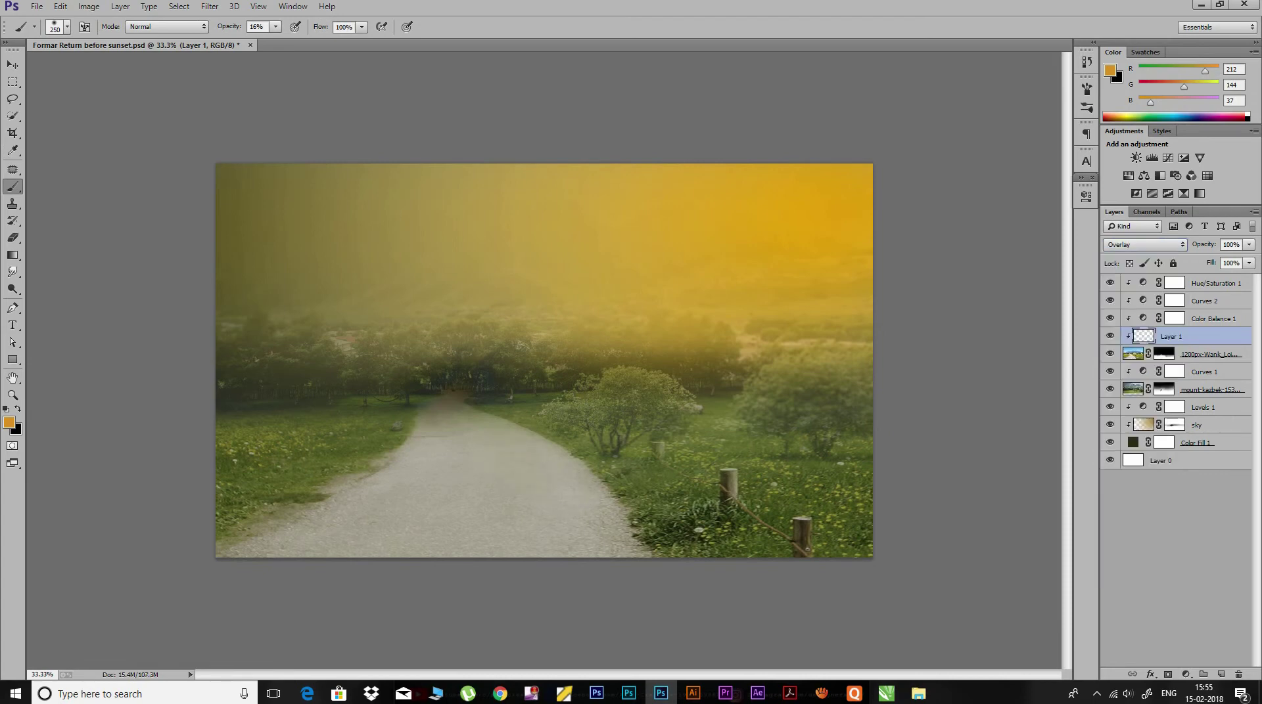
pyautogui.press('0')
pyautogui.moveTo(500, 488); pyautogui.dragTo(470, 470)
pyautogui.click(1109, 337)
pyautogui.press('Delete')
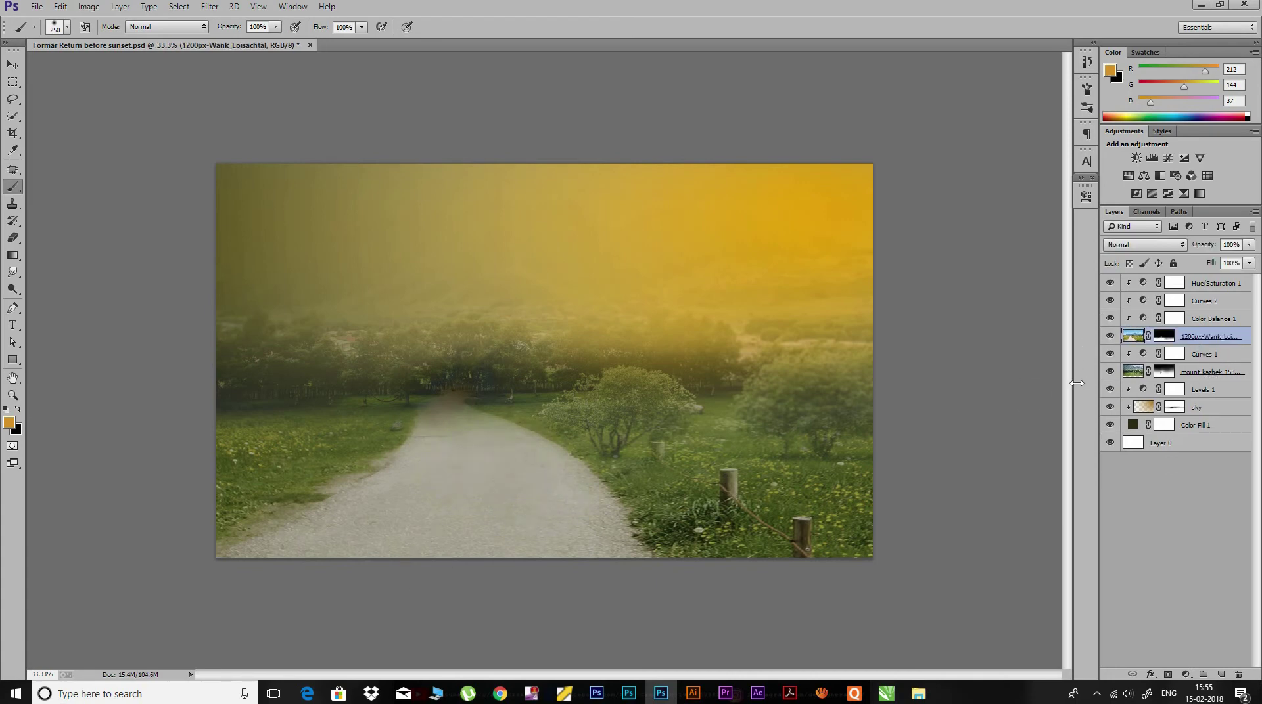
pyautogui.click(37, 6)
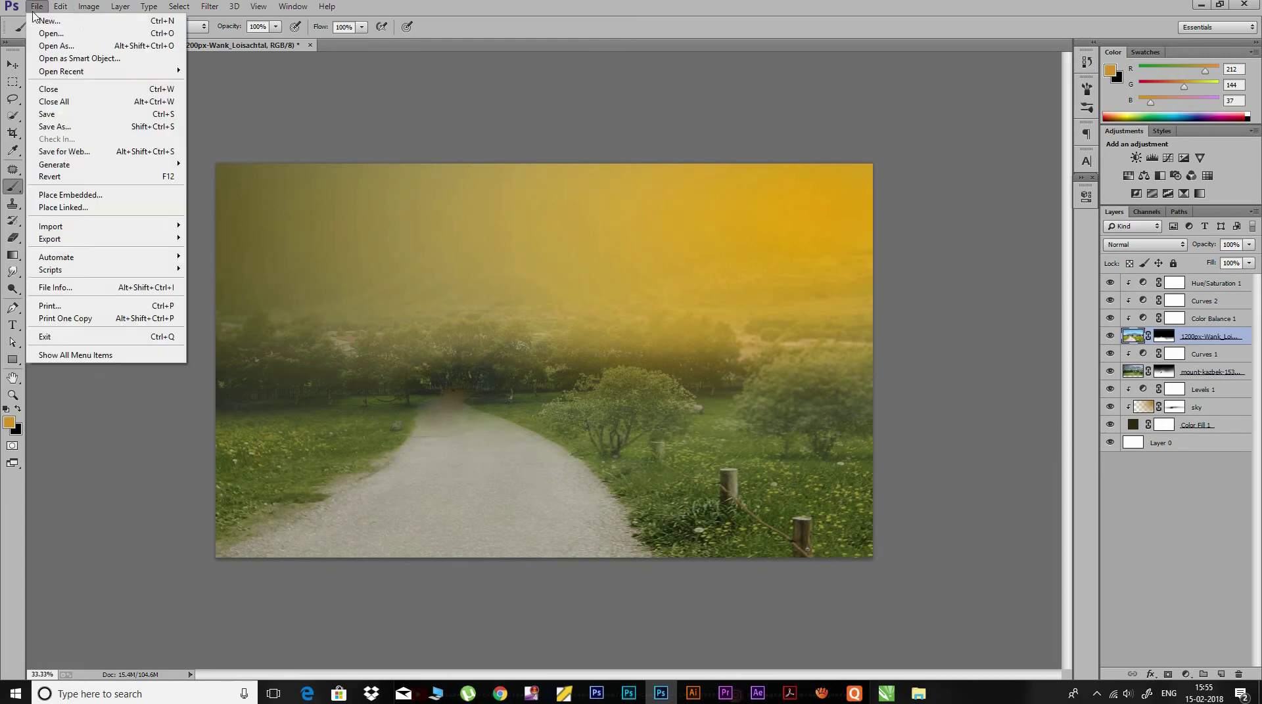
# Place the farmer3_by_andhikazanuar cyclist image as an embedded object.
pyautogui.click(1214, 285)
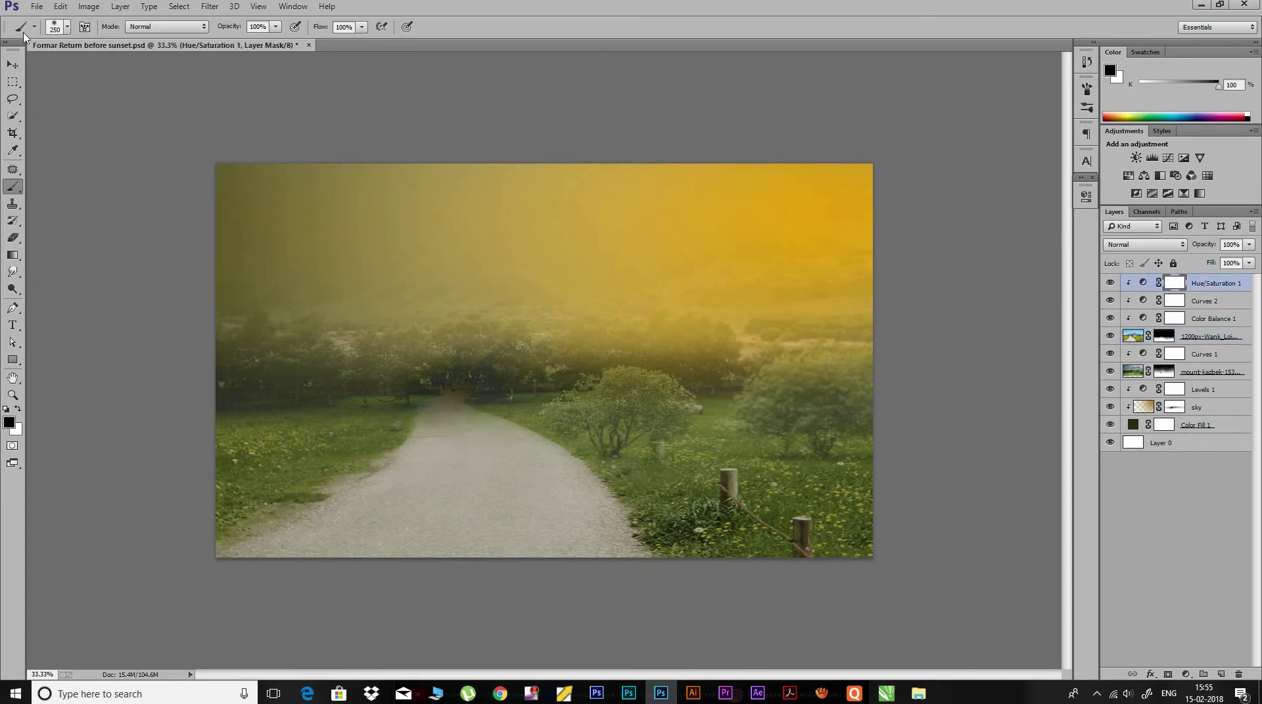
pyautogui.click(37, 6)
pyautogui.click(98, 197)
pyautogui.click(460, 158)
pyautogui.click(750, 519)
# Scale the farmer to about 23%, tilt it slightly, and position it mid-path.
pyautogui.moveTo(741, 165); pyautogui.dragTo(526, 361)
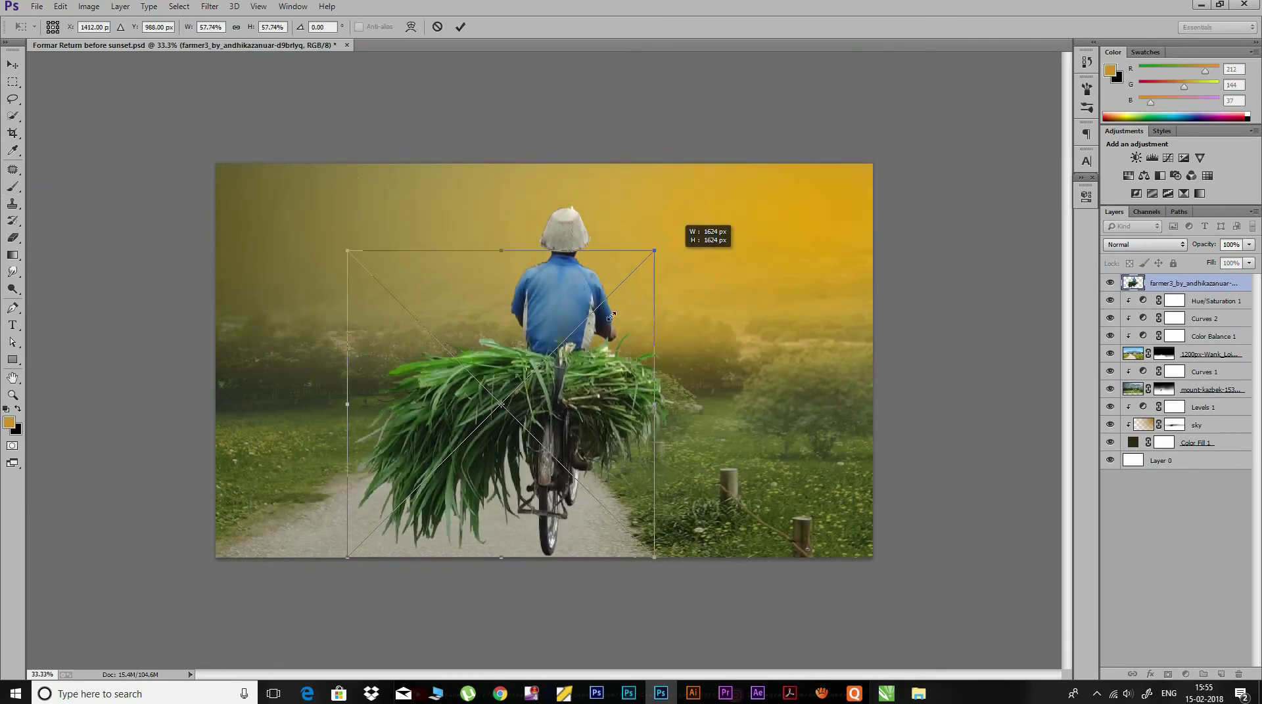
pyautogui.moveTo(474, 469); pyautogui.dragTo(483, 424)
pyautogui.moveTo(546, 322); pyautogui.dragTo(528, 348)
pyautogui.moveTo(470, 432); pyautogui.dragTo(486, 435)
pyautogui.moveTo(553, 344)
pyautogui.mouseDown()
pyautogui.moveTo(559, 364)
pyautogui.moveTo(530, 368)
pyautogui.mouseUp()
pyautogui.moveTo(543, 511); pyautogui.dragTo(549, 504)
pyautogui.moveTo(476, 465); pyautogui.dragTo(467, 496)
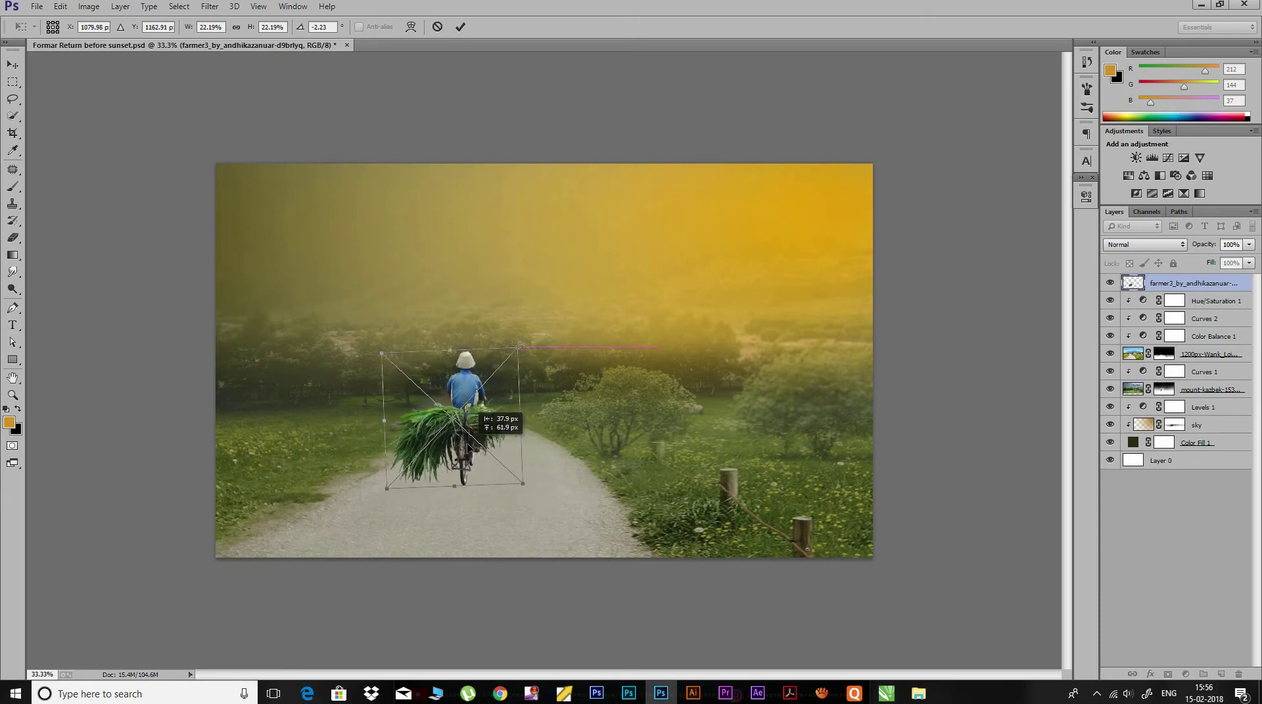
pyautogui.moveTo(467, 496); pyautogui.dragTo(453, 503)
pyautogui.moveTo(503, 397); pyautogui.dragTo(526, 397)
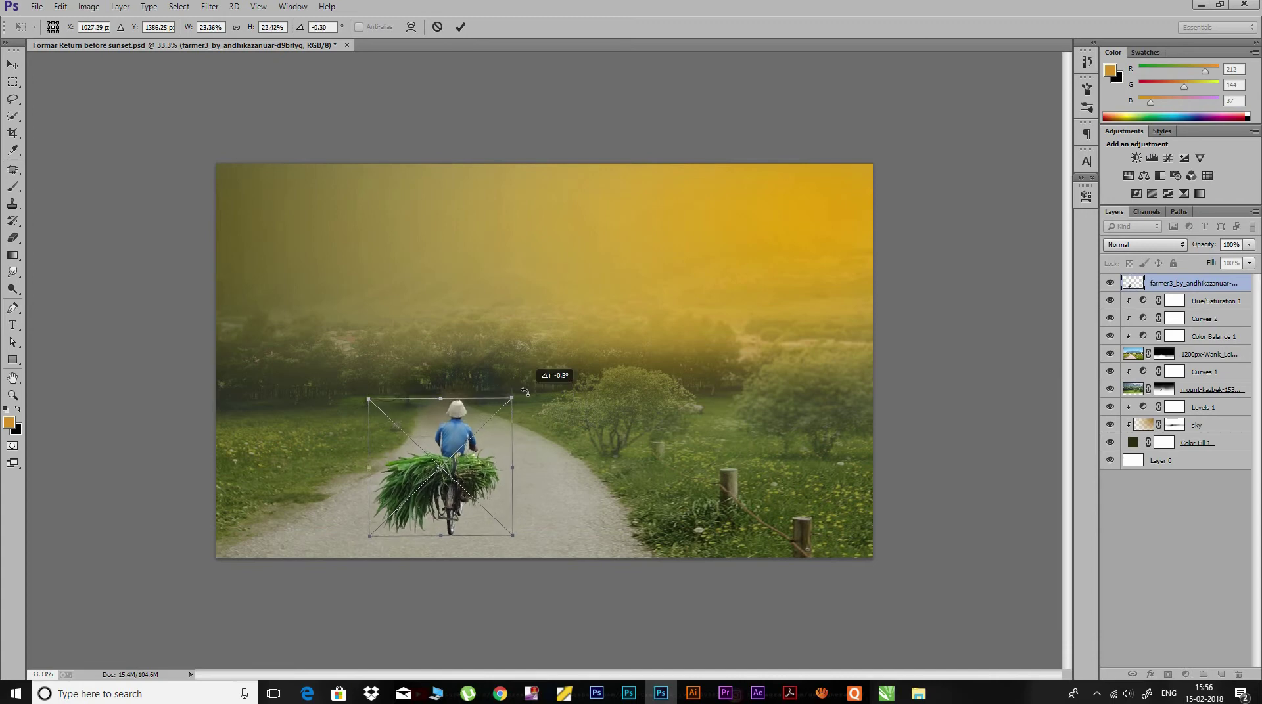
pyautogui.click(460, 27)
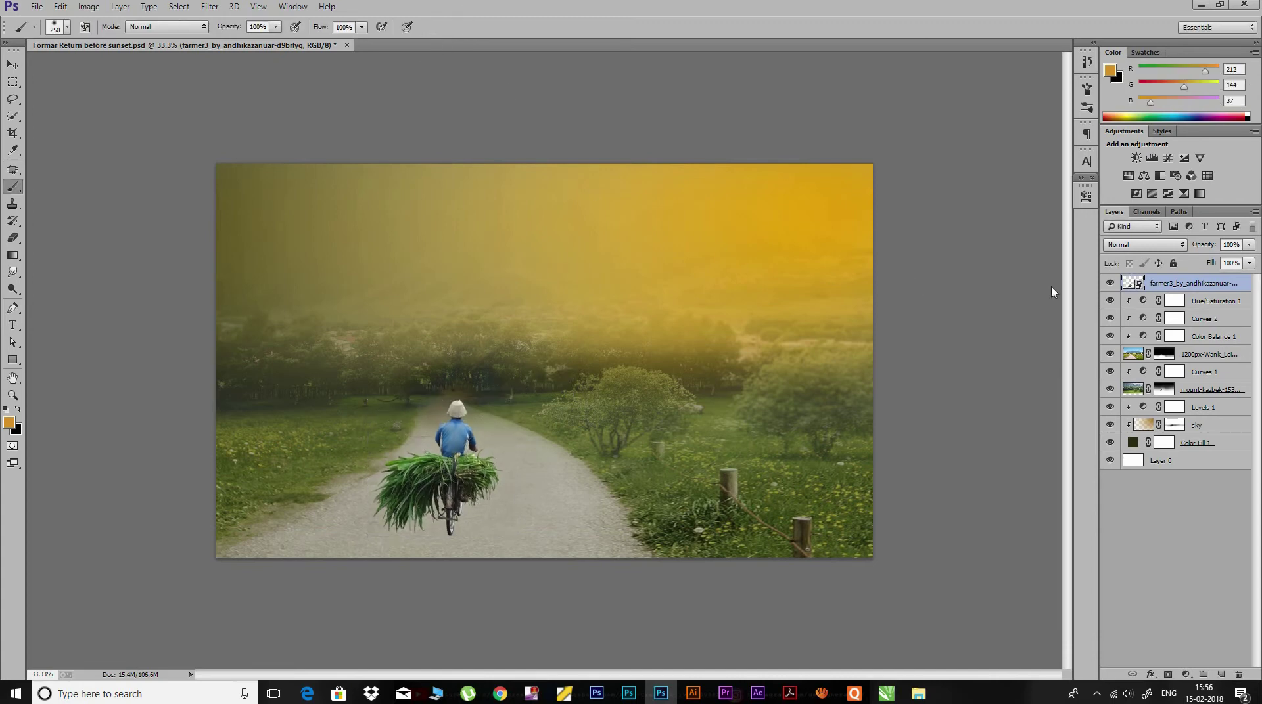
# Rasterize the farmer layer and darken it with clipped Brightness/Contrast at -69 brightness, 11 contrast.
pyautogui.rightClick(1170, 283)
pyautogui.click(1118, 291)
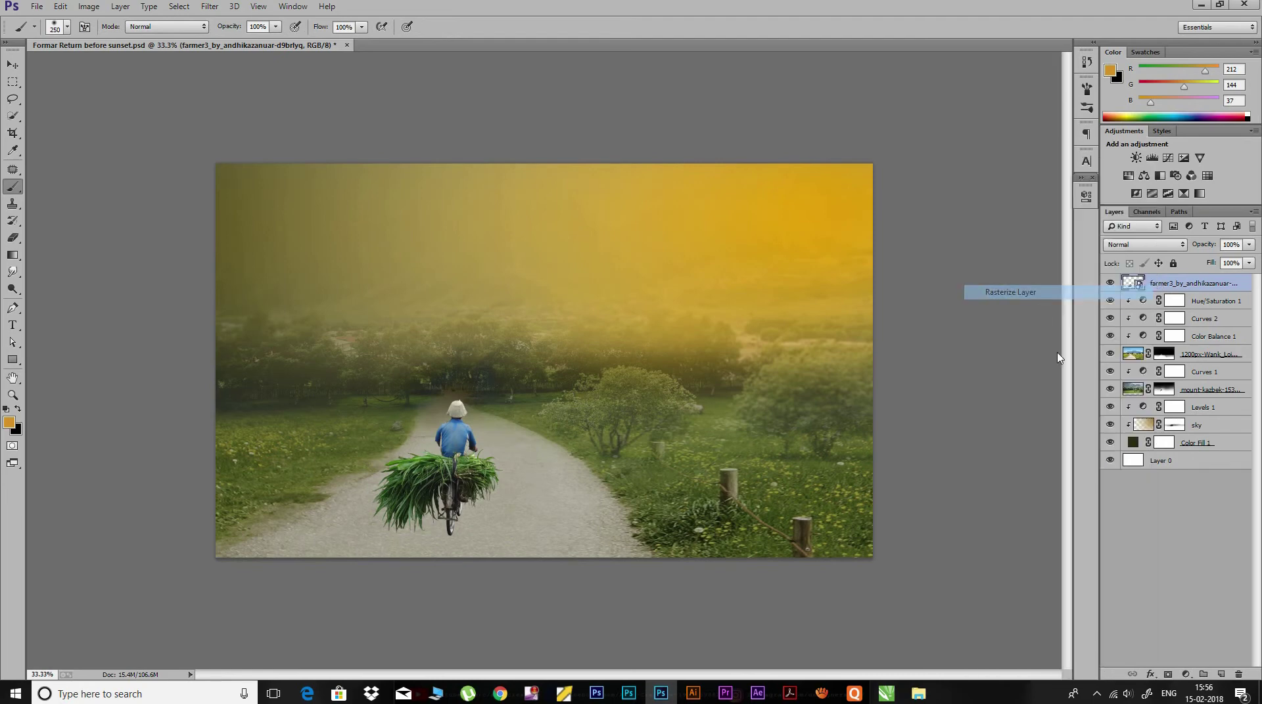
pyautogui.click(1186, 675)
pyautogui.click(1156, 440)
pyautogui.moveTo(974, 260)
pyautogui.mouseDown()
pyautogui.moveTo(937, 266)
pyautogui.moveTo(987, 290)
pyautogui.mouseUp()
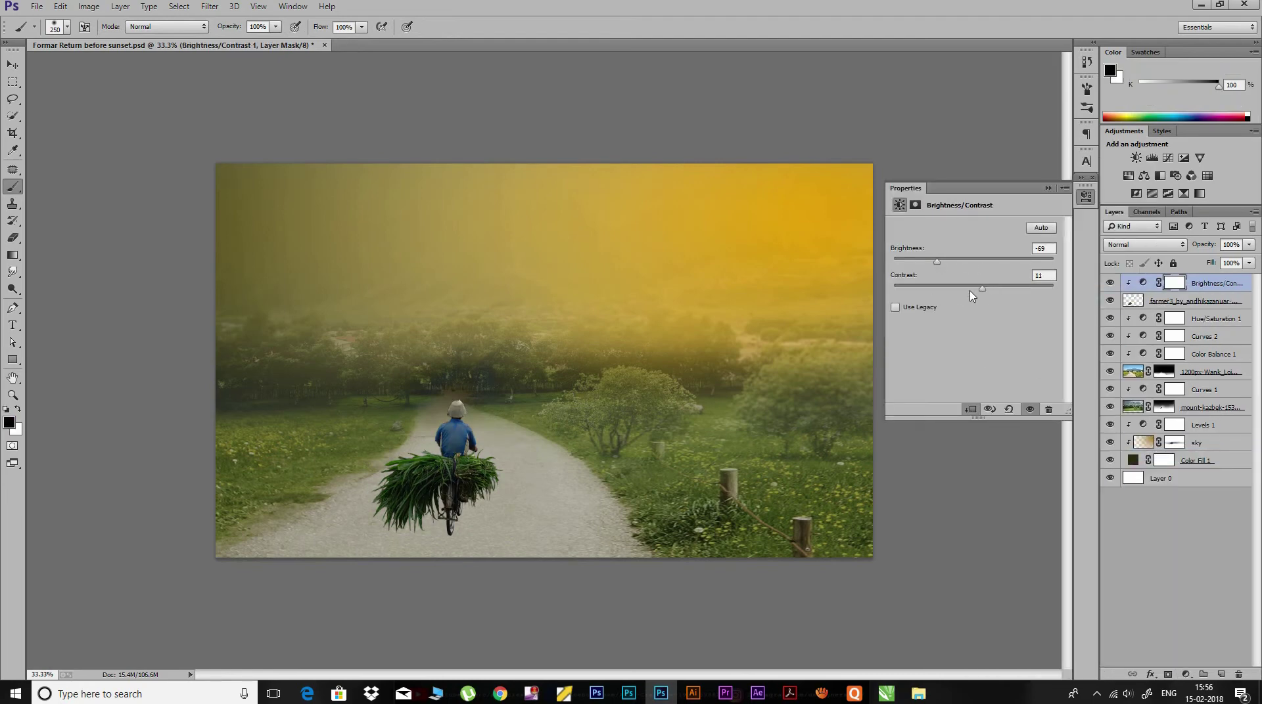
pyautogui.click(1084, 202)
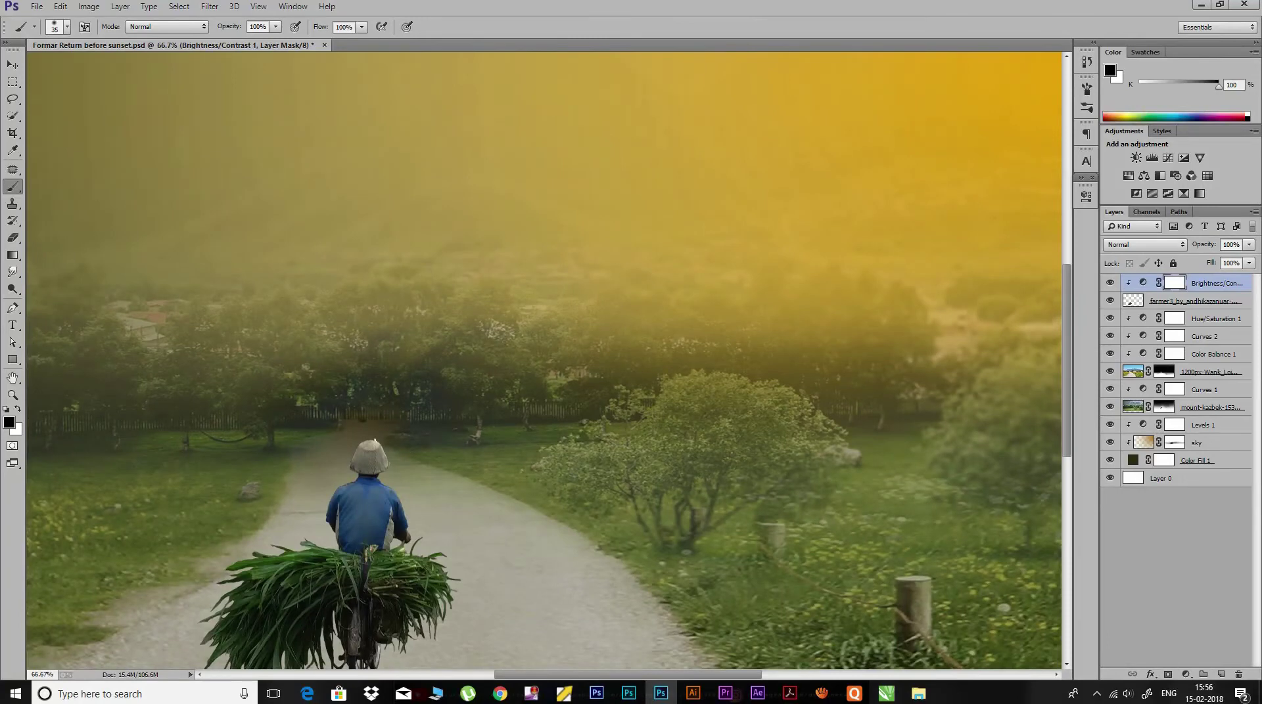
# Lower the brush opacity and bring the lower part of the scene into view.
pyautogui.moveTo(227, 27); pyautogui.dragTo(187, 47)
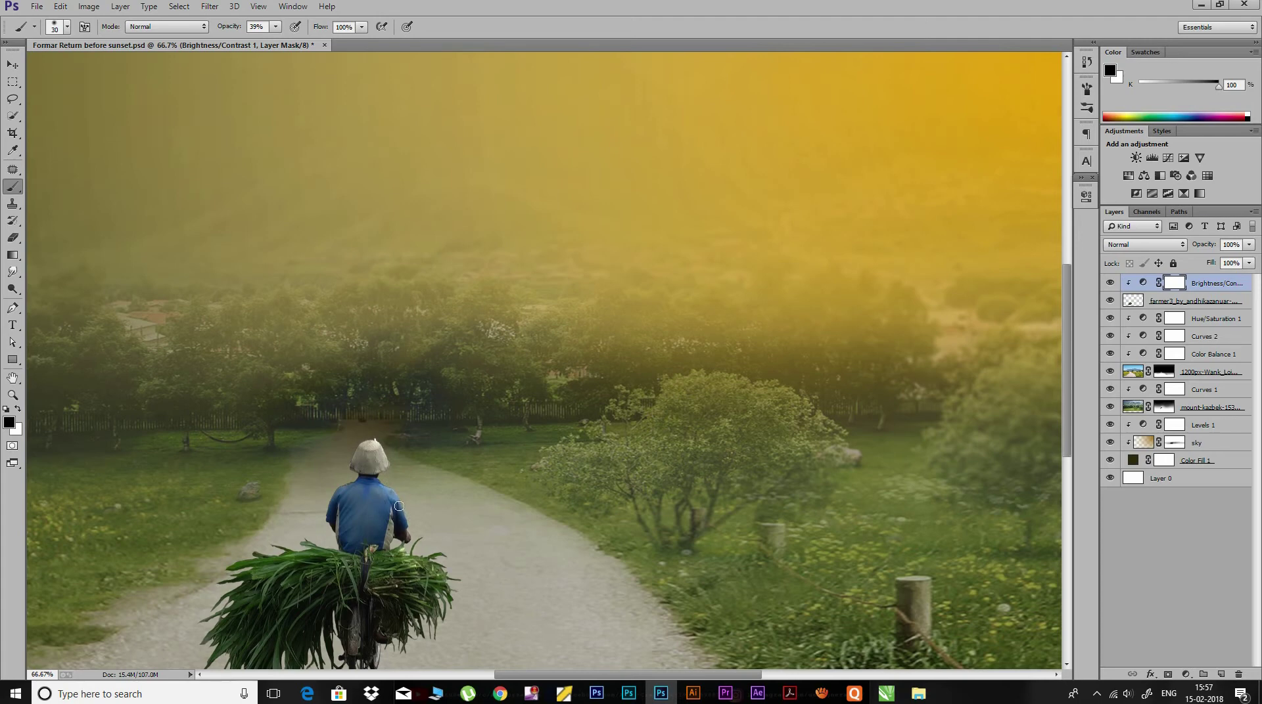
pyautogui.moveTo(402, 544); pyautogui.dragTo(408, 458)
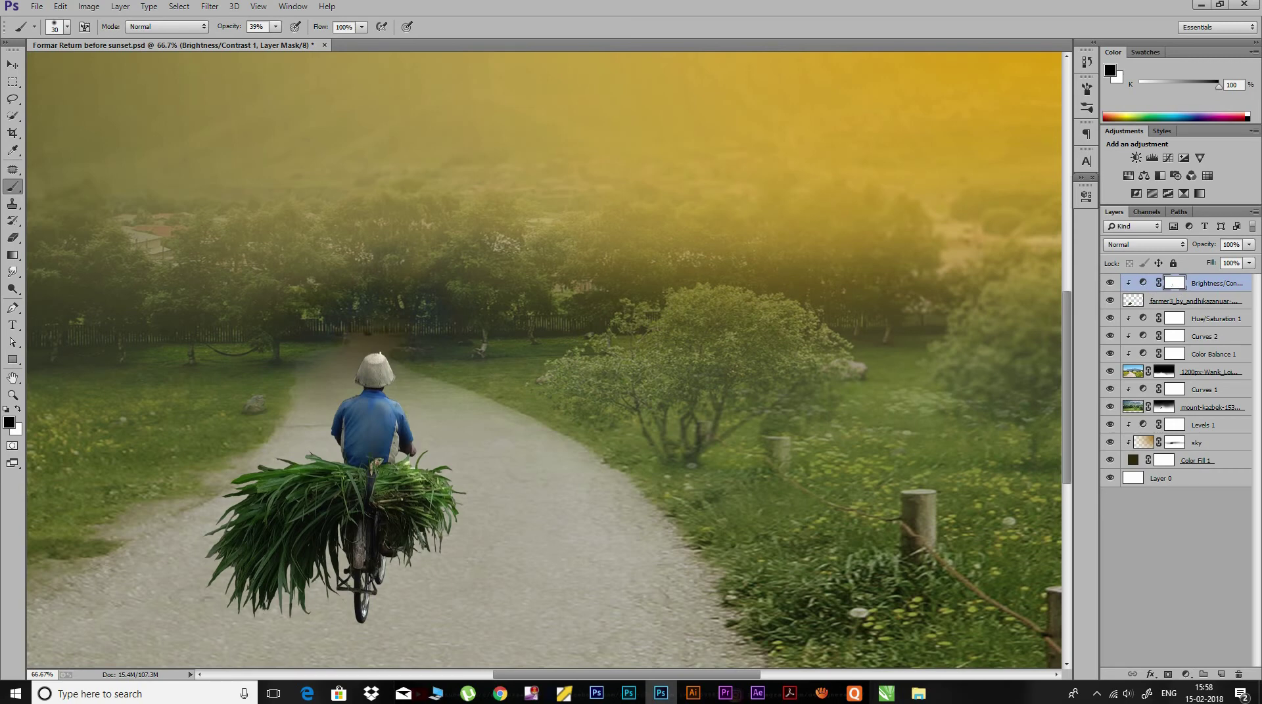
pyautogui.click(1186, 675)
# Add a Levels adjustment to the farmer with input levels 37, 1.00, 211.
pyautogui.click(1163, 457)
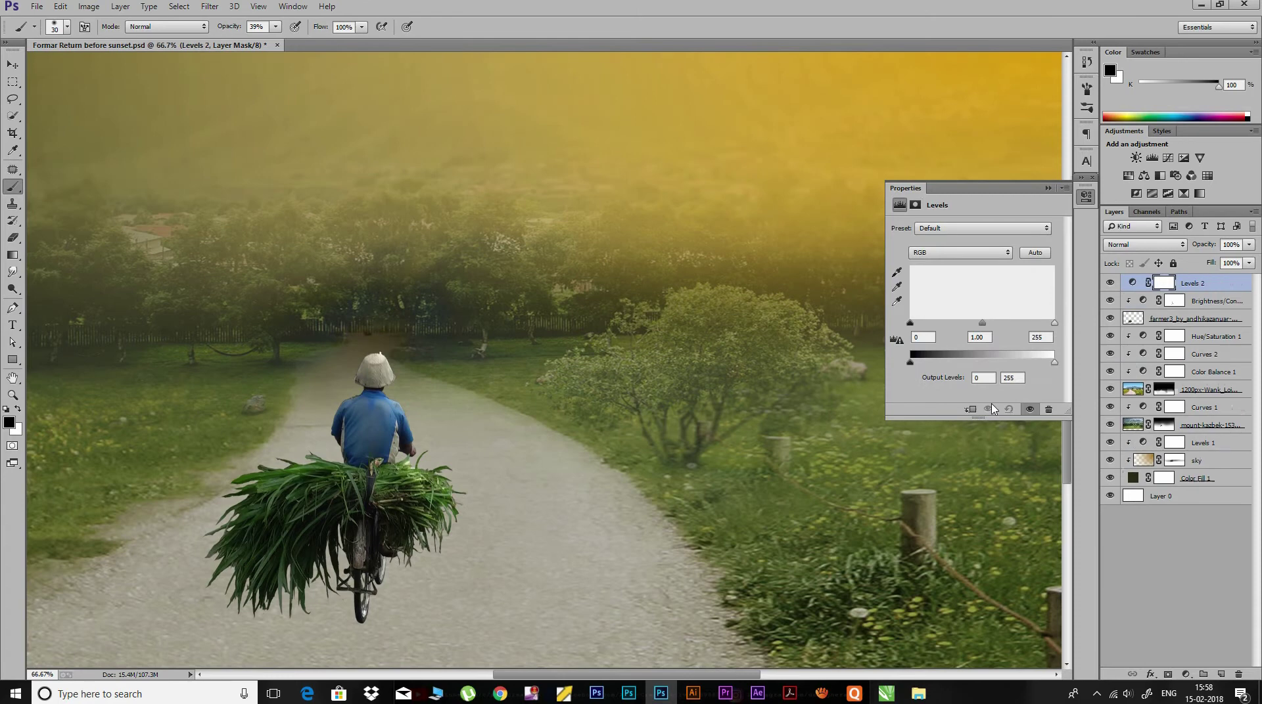
pyautogui.moveTo(1054, 323); pyautogui.dragTo(1036, 322)
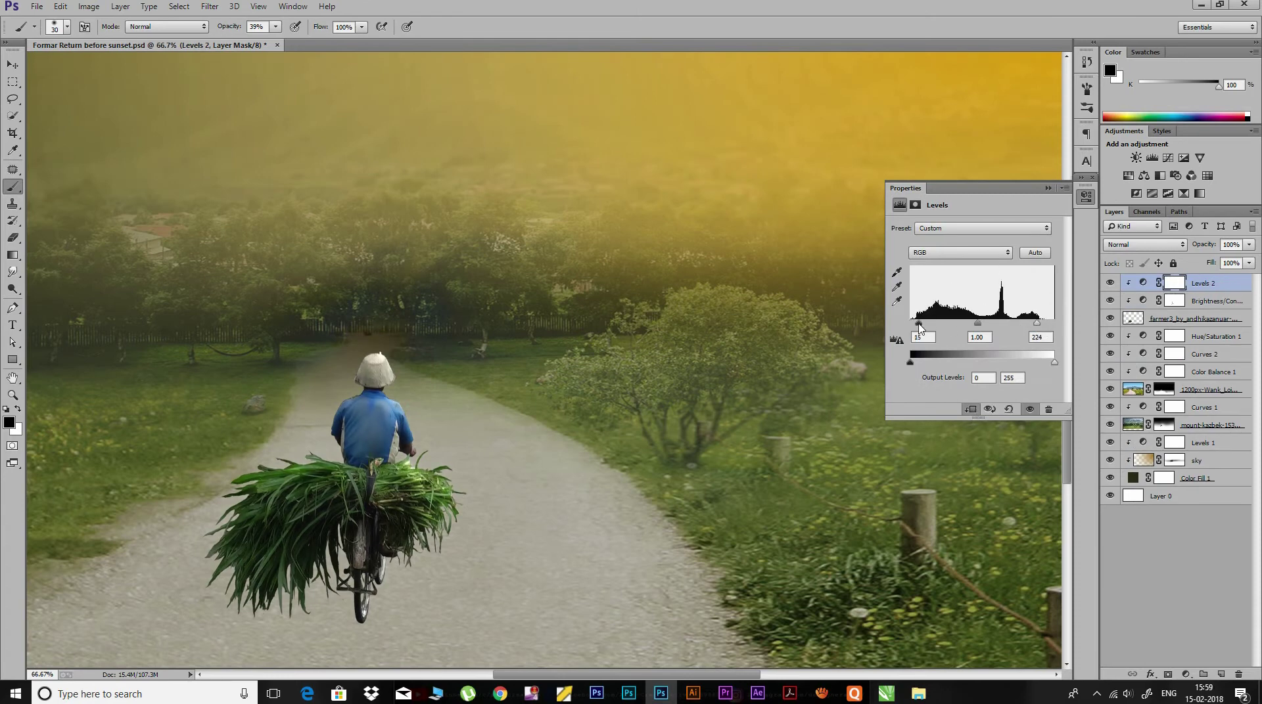
pyautogui.moveTo(910, 322); pyautogui.dragTo(920, 323)
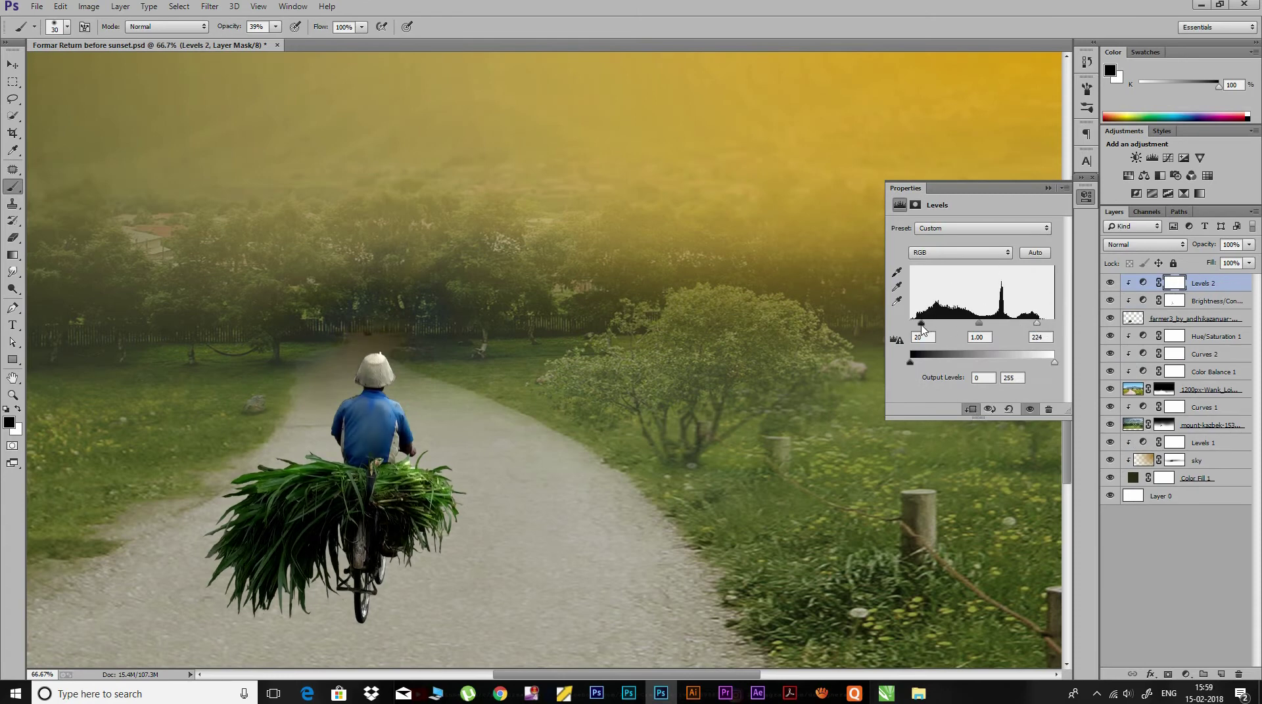
pyautogui.click(1086, 195)
# Add a Color Balance adjustment with midtones Red +24, Yellow -26 and a slight green nudge.
pyautogui.click(1186, 675)
pyautogui.click(1180, 528)
pyautogui.moveTo(956, 306); pyautogui.dragTo(940, 306)
pyautogui.click(966, 259)
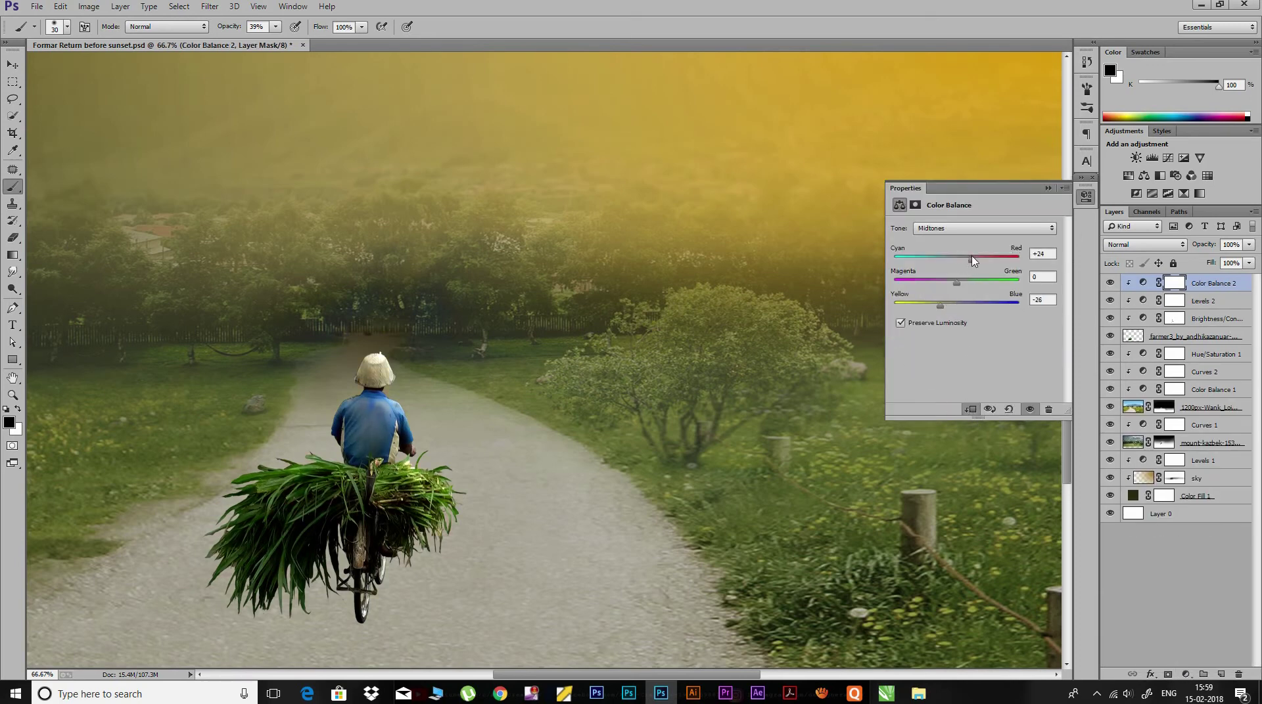
pyautogui.moveTo(956, 283); pyautogui.dragTo(964, 283)
pyautogui.click(1087, 193)
pyautogui.hotkey('ctrl', '-')
pyautogui.hotkey('ctrl', '-')
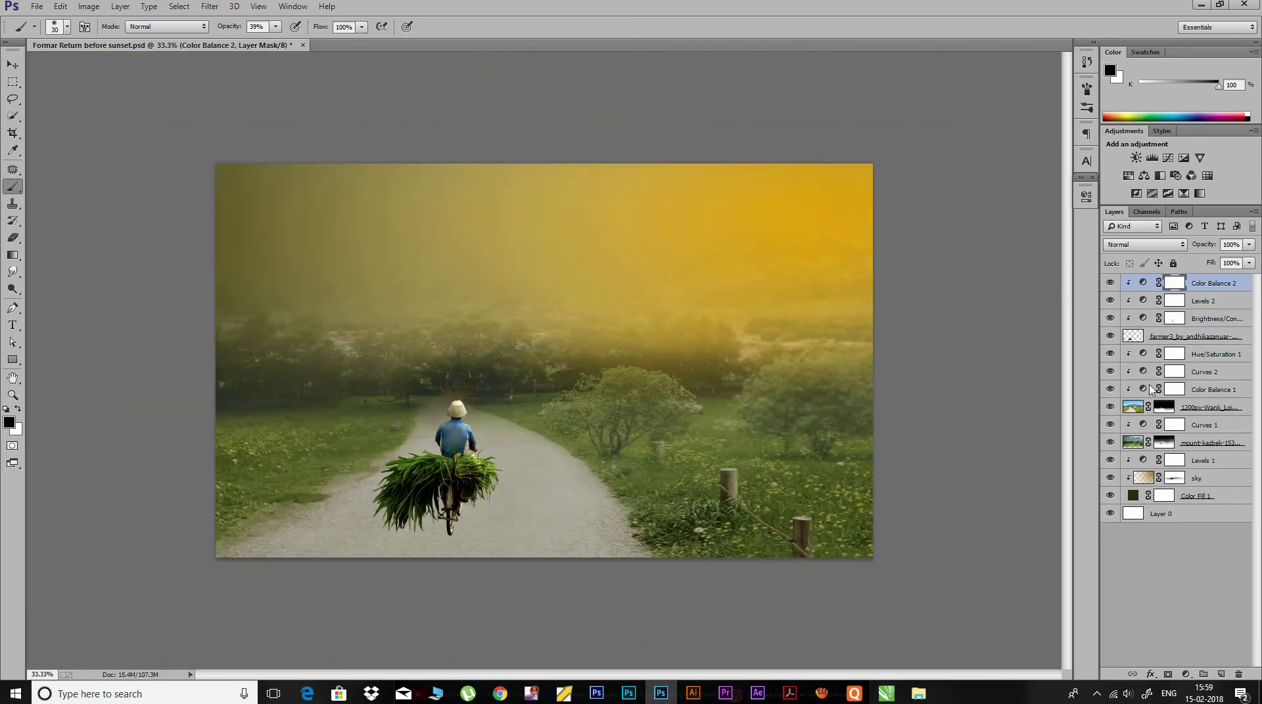
# Add an empty Layer 1 above Hue/Saturation 1 with black as the painting colour.
pyautogui.click(1196, 354)
pyautogui.click(1219, 675)
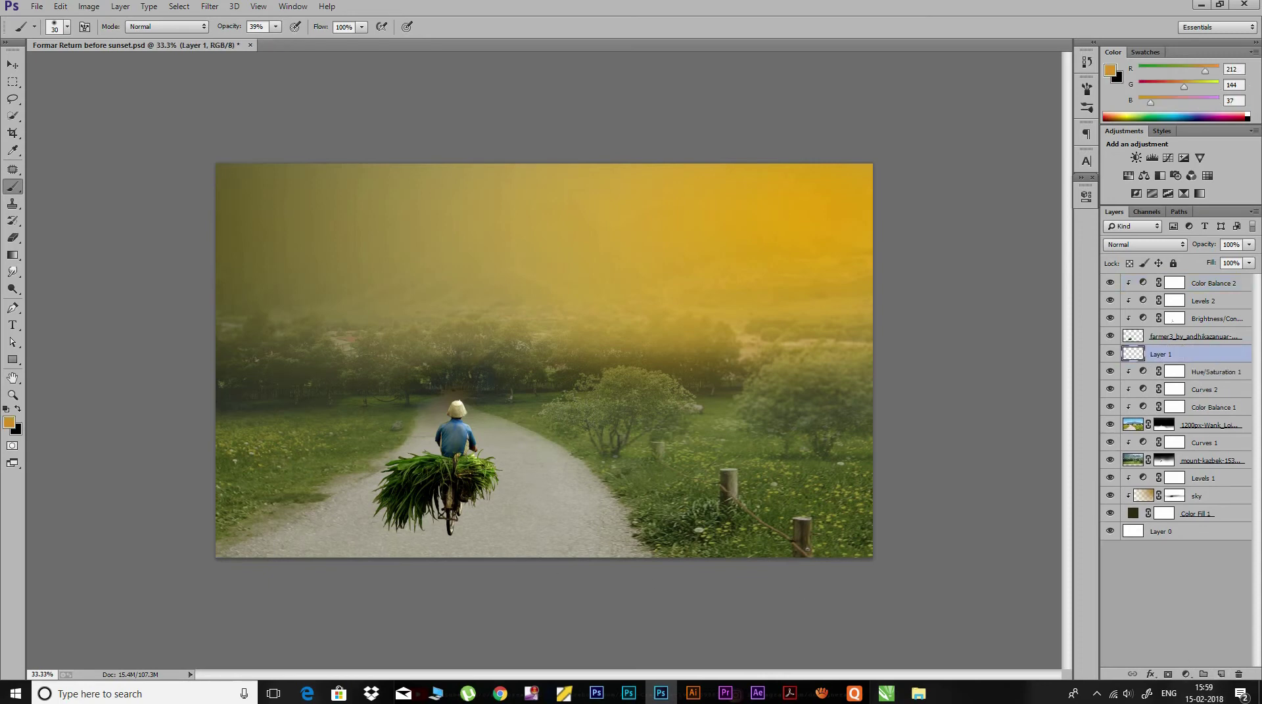
pyautogui.press('x')
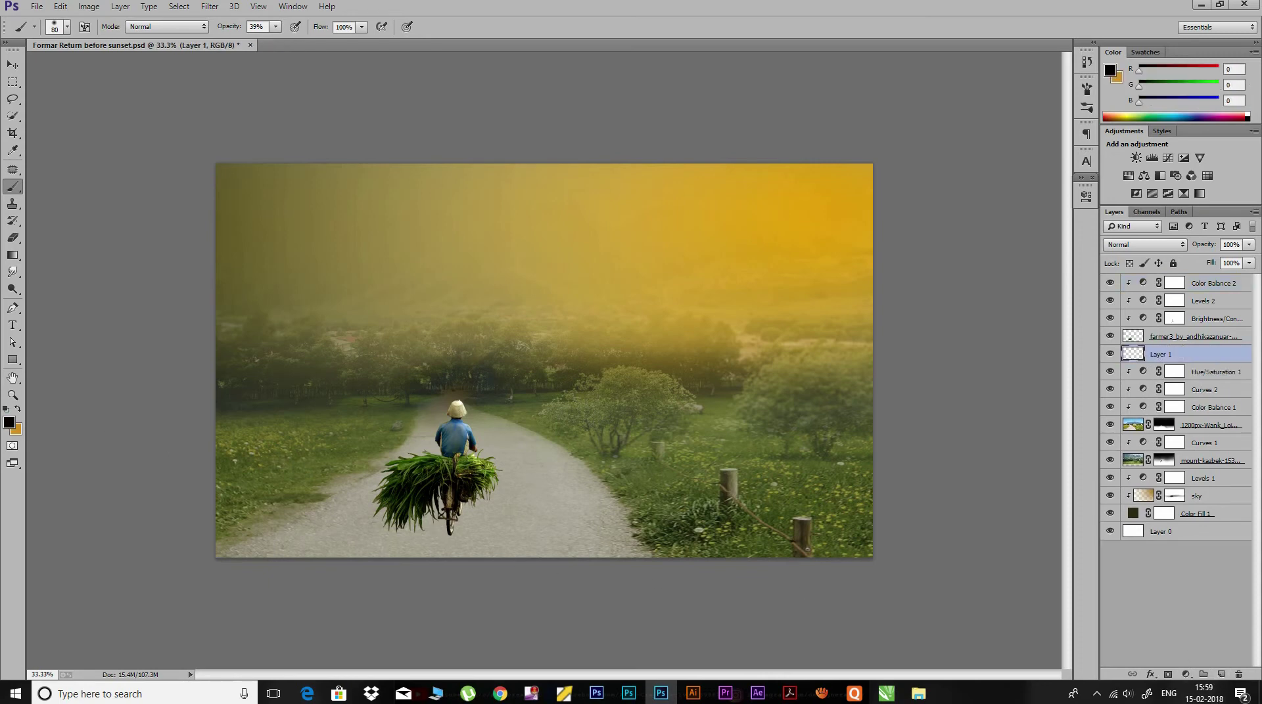
# Paint a soft black shadow leftward across the road from the bicycle's wheels.
pyautogui.moveTo(450, 533)
pyautogui.mouseDown()
pyautogui.moveTo(338, 548)
pyautogui.moveTo(444, 523)
pyautogui.moveTo(400, 519)
pyautogui.moveTo(312, 542)
pyautogui.moveTo(460, 509)
pyautogui.moveTo(348, 545)
pyautogui.moveTo(433, 513)
pyautogui.moveTo(302, 540)
pyautogui.mouseUp()
pyautogui.moveTo(411, 501)
pyautogui.mouseDown()
pyautogui.moveTo(296, 540)
pyautogui.moveTo(438, 525)
pyautogui.moveTo(307, 522)
pyautogui.mouseUp()
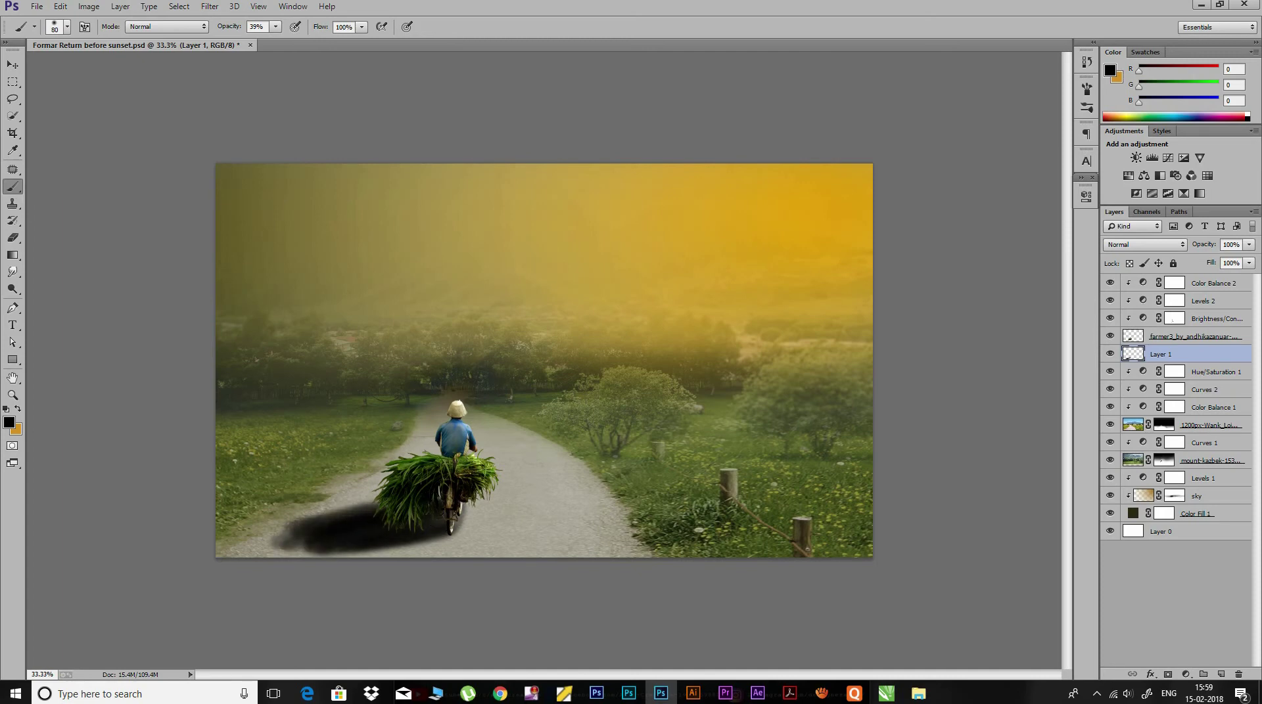
pyautogui.moveTo(466, 505)
pyautogui.mouseDown()
pyautogui.moveTo(442, 534)
pyautogui.moveTo(368, 550)
pyautogui.mouseUp()
pyautogui.moveTo(447, 540); pyautogui.dragTo(299, 553)
pyautogui.moveTo(401, 552); pyautogui.dragTo(269, 553)
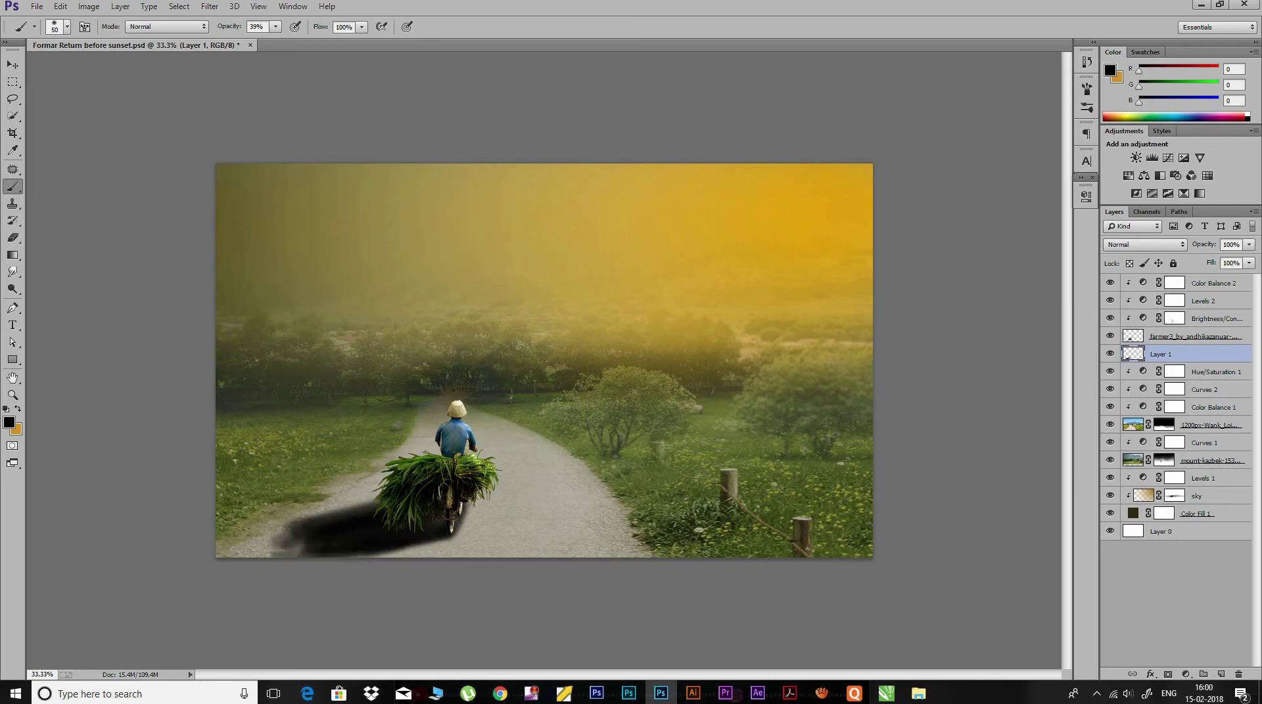
pyautogui.click(210, 6)
pyautogui.moveTo(286, 164)
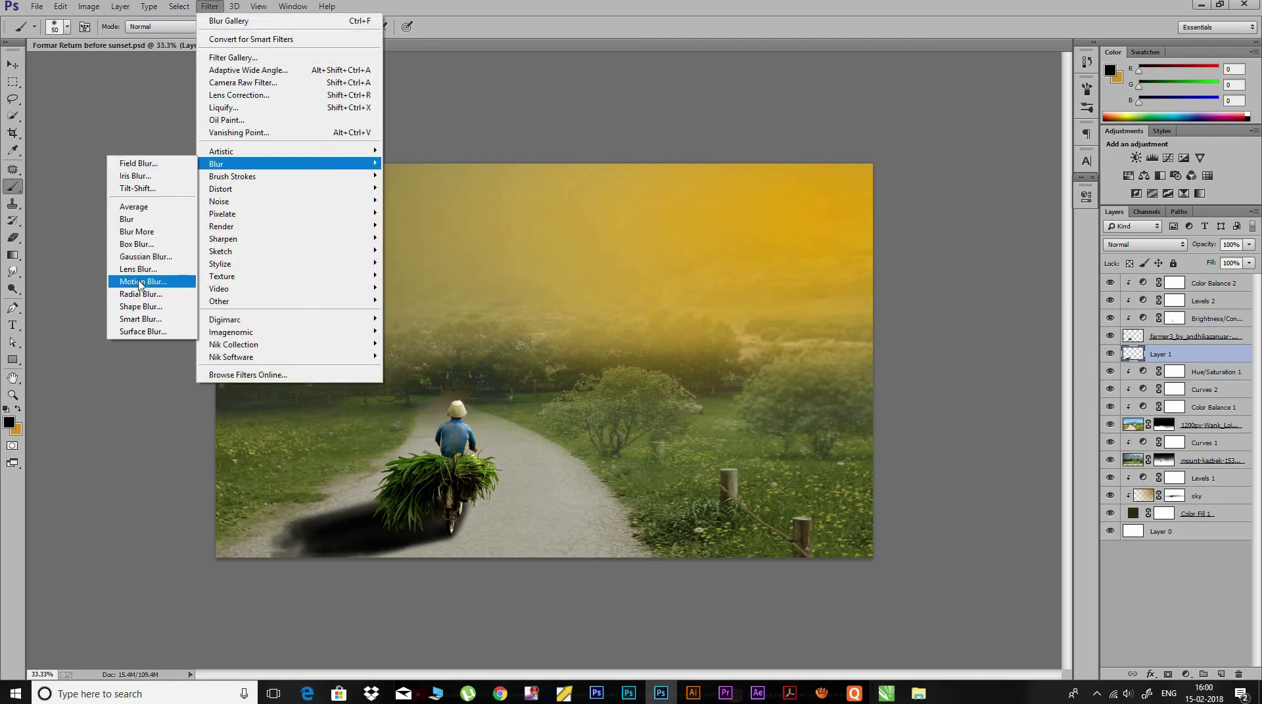
# Apply a Motion Blur to the bicycle's shadow.
pyautogui.click(140, 281)
pyautogui.moveTo(985, 378)
pyautogui.mouseDown()
pyautogui.moveTo(972, 386)
pyautogui.moveTo(985, 378)
pyautogui.mouseUp()
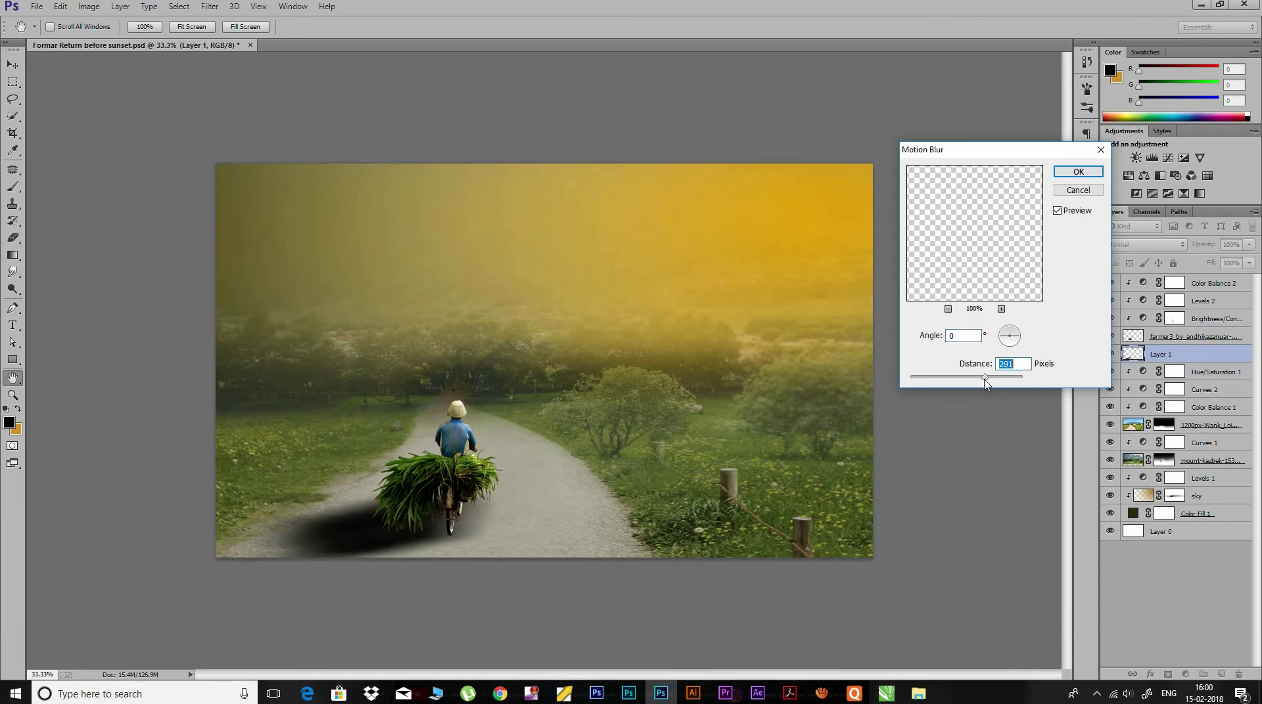
pyautogui.click(1078, 172)
# Stretch, skew and shift the shadow along the road beneath the bicycle.
pyautogui.hotkey('ctrl', 't')
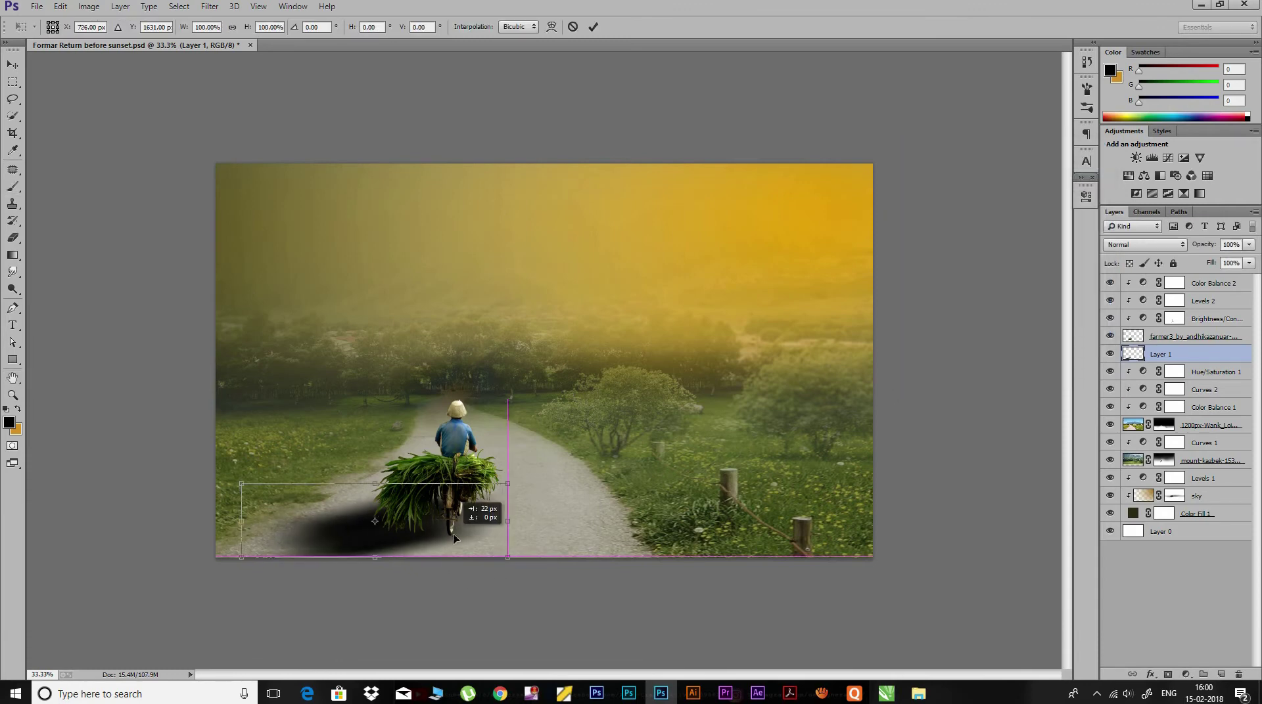
pyautogui.moveTo(255, 537); pyautogui.dragTo(208, 539)
pyautogui.moveTo(208, 484); pyautogui.dragTo(224, 525)
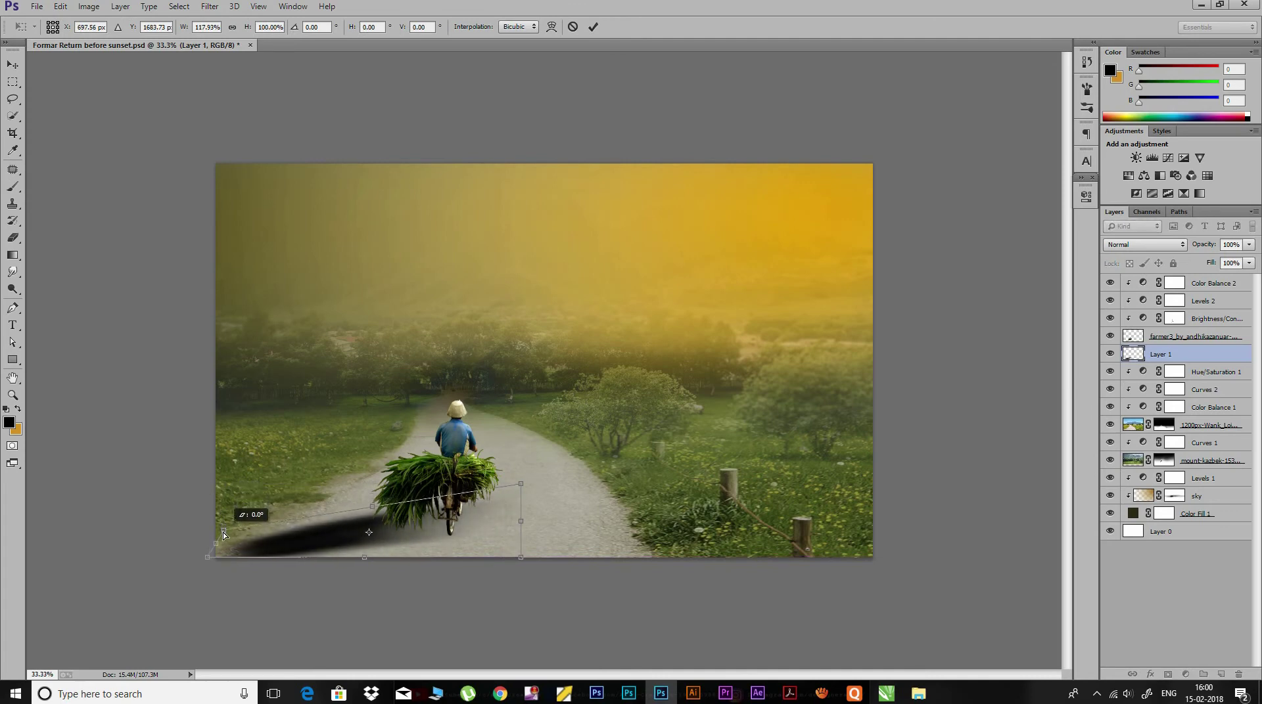
pyautogui.moveTo(339, 539); pyautogui.dragTo(389, 534)
pyautogui.moveTo(261, 552); pyautogui.dragTo(246, 572)
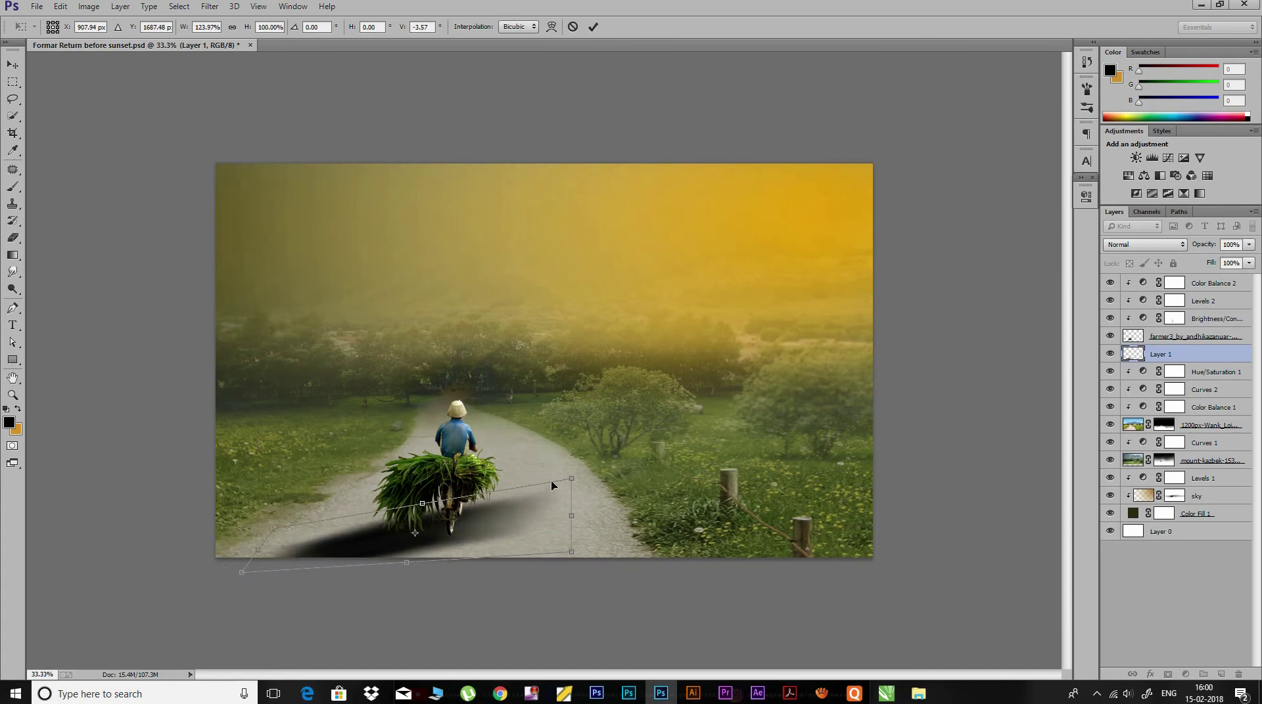
pyautogui.moveTo(571, 479); pyautogui.dragTo(573, 474)
pyautogui.press('Return')
# Lower the shadow layer's opacity to 74%.
pyautogui.press('b')
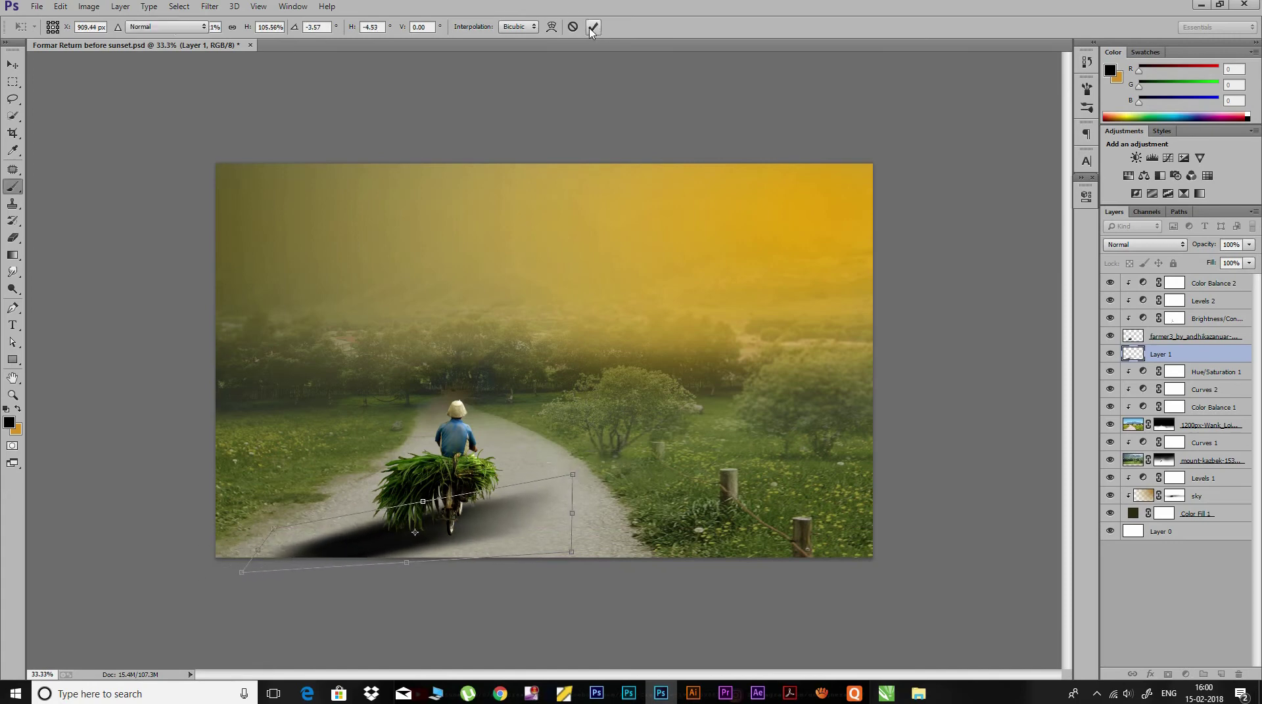
pyautogui.moveTo(1212, 247); pyautogui.dragTo(1196, 247)
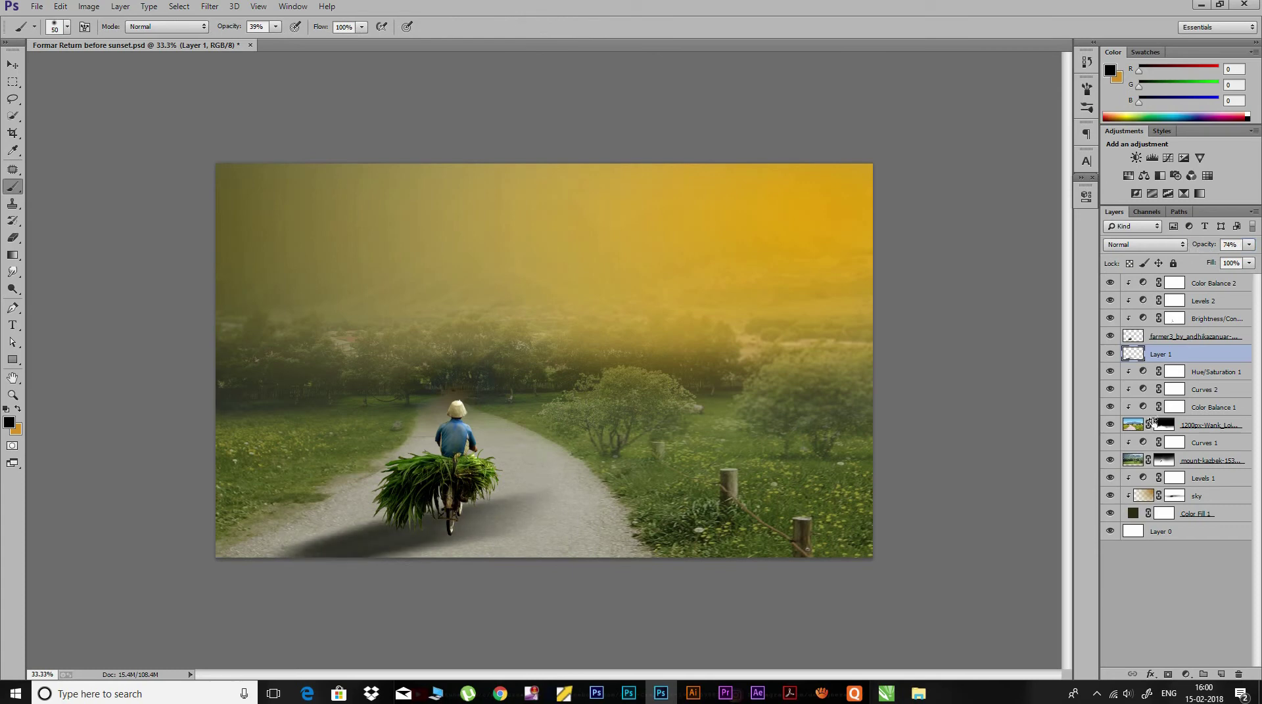
pyautogui.click(1168, 675)
# Fade Layer 1's shadow near the bicycle with a faint soft brush and lower its opacity to 59%.
pyautogui.moveTo(522, 511)
pyautogui.mouseDown()
pyautogui.moveTo(493, 500)
pyautogui.moveTo(484, 510)
pyautogui.mouseUp()
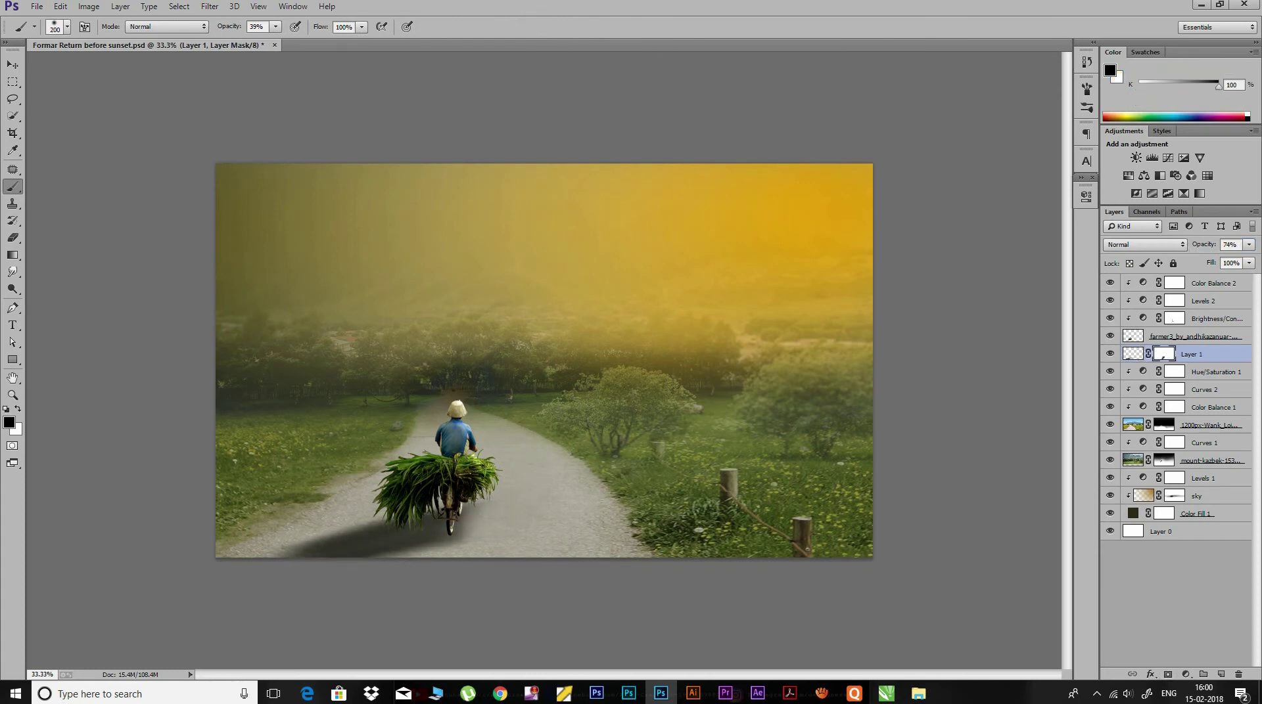
pyautogui.press('[')
pyautogui.press('[')
pyautogui.press('[')
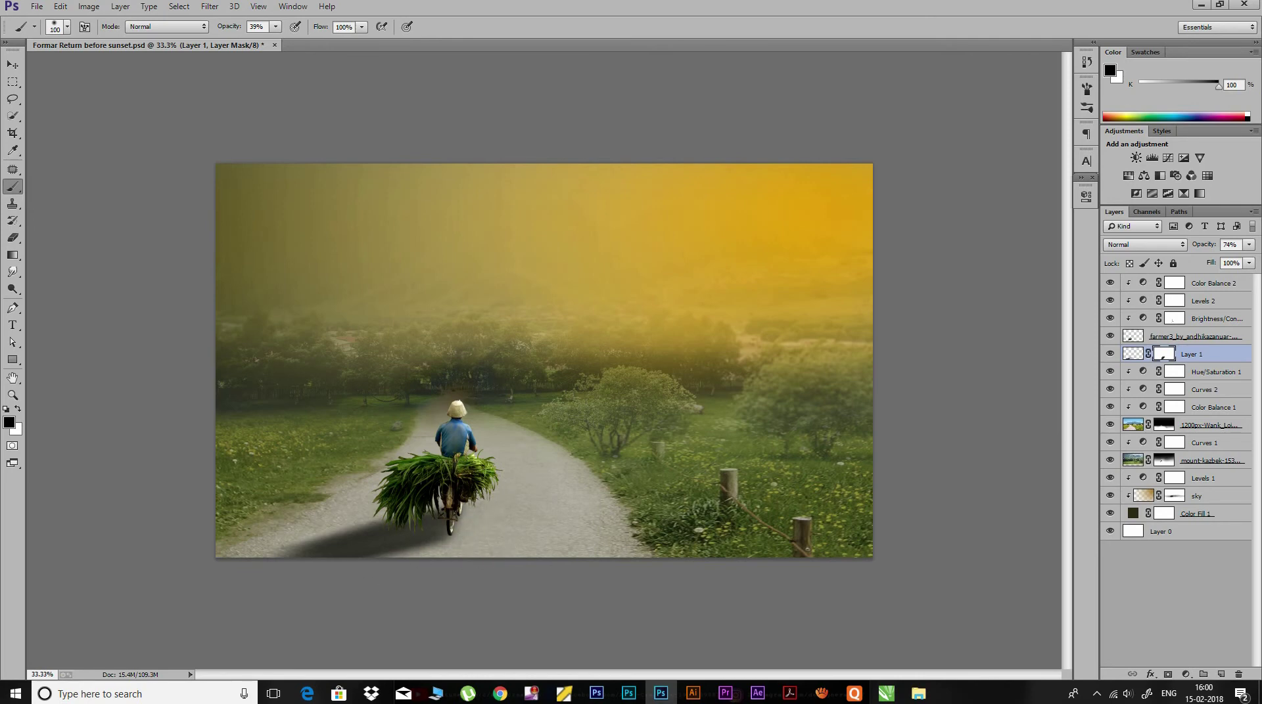
pyautogui.moveTo(229, 27); pyautogui.dragTo(209, 29)
pyautogui.press(']')
pyautogui.press(']')
pyautogui.press(']')
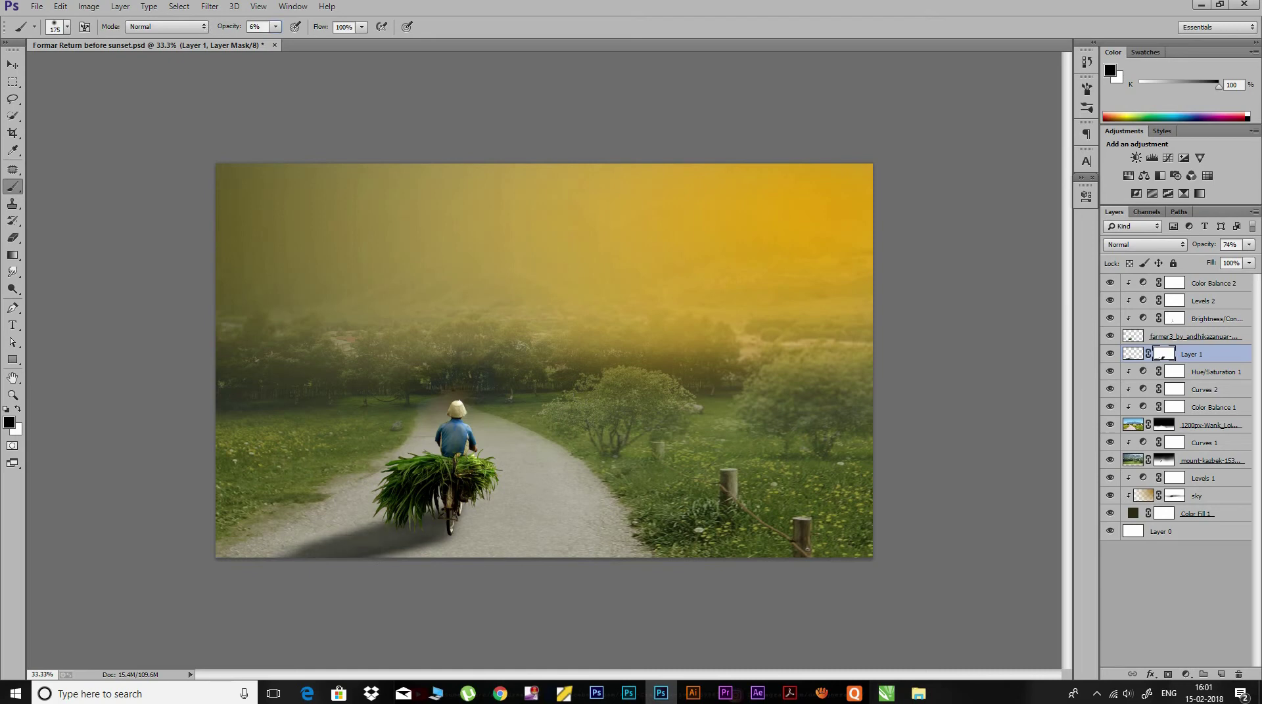
pyautogui.moveTo(368, 543); pyautogui.dragTo(420, 540)
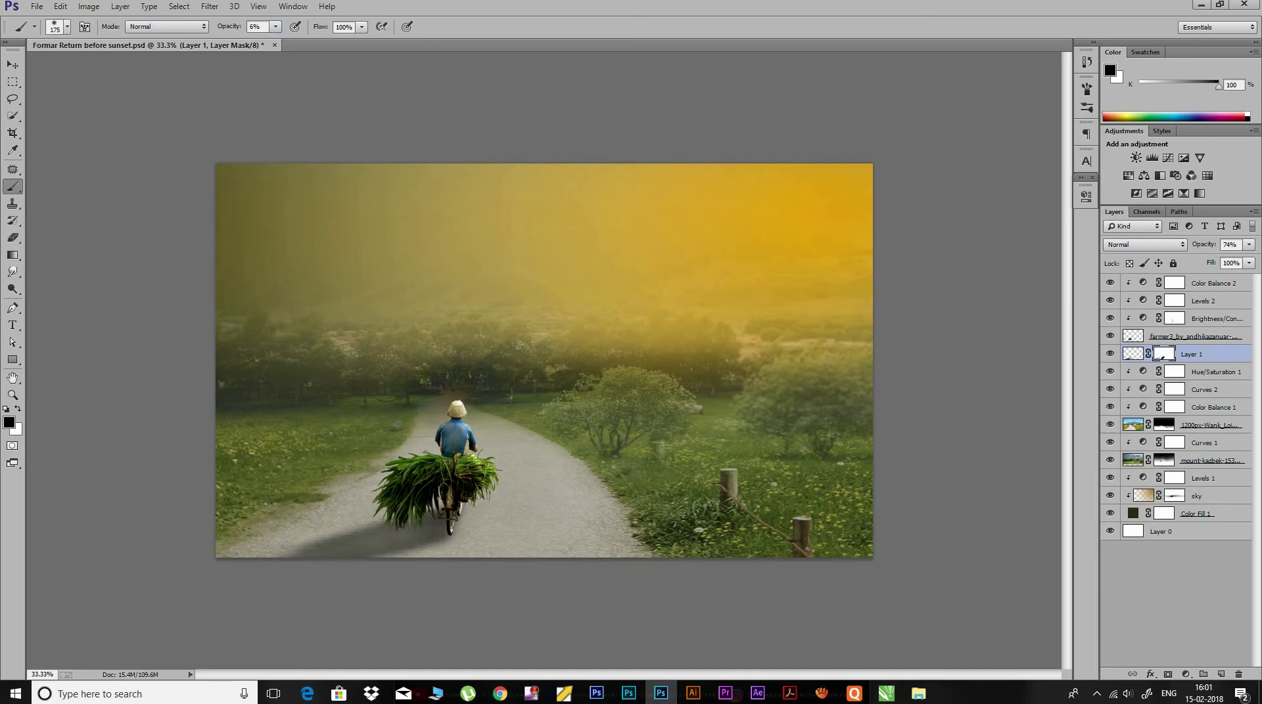
pyautogui.press('[')
pyautogui.press('[')
pyautogui.press('[')
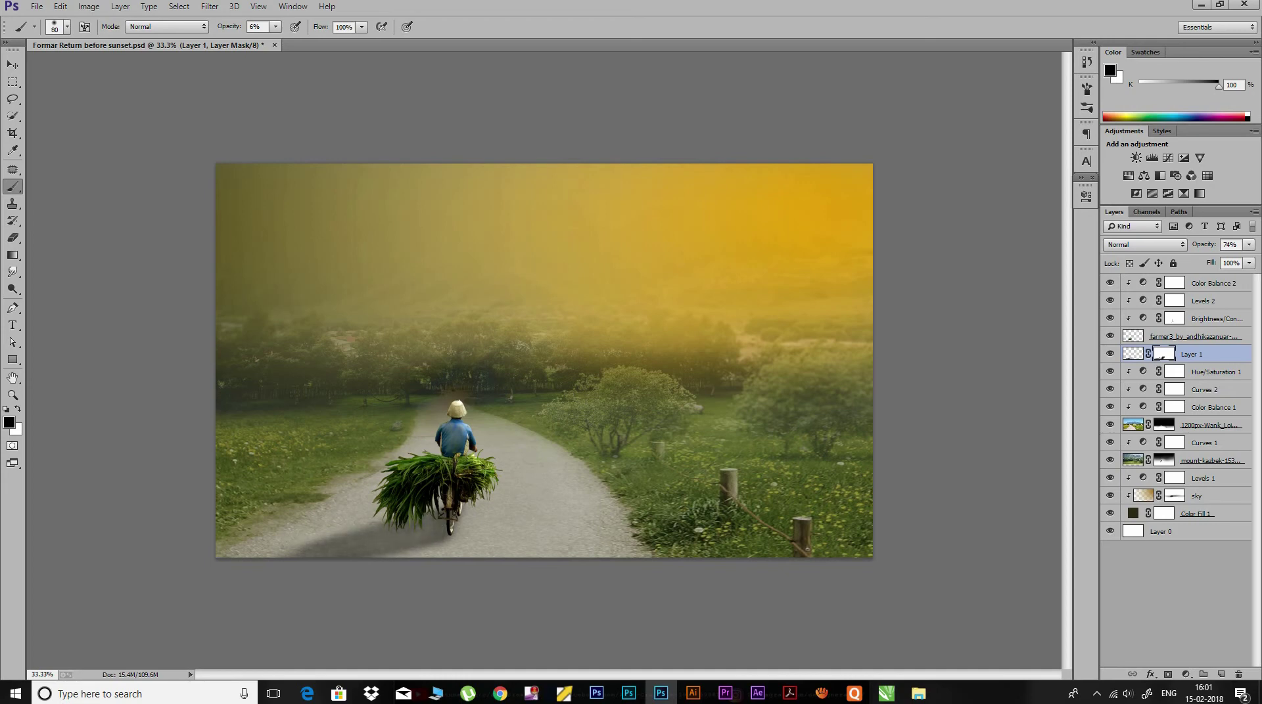
pyautogui.moveTo(1204, 246); pyautogui.dragTo(1194, 248)
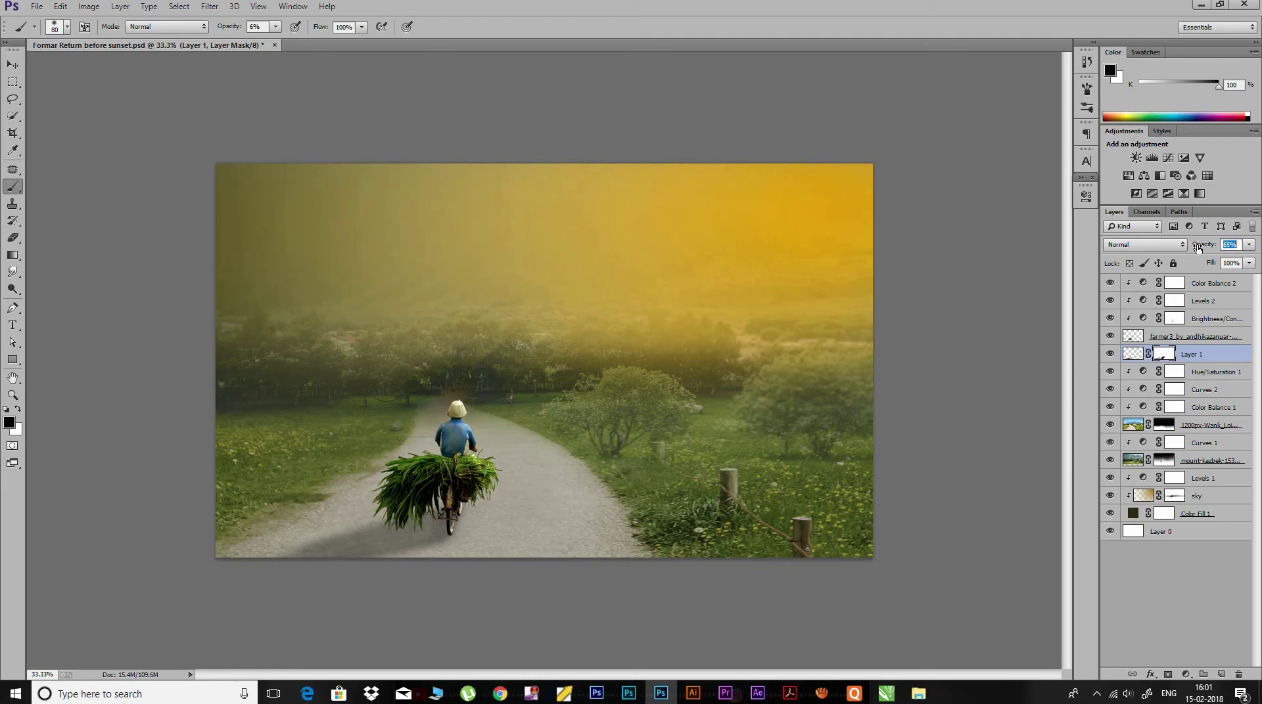
pyautogui.click(1186, 337)
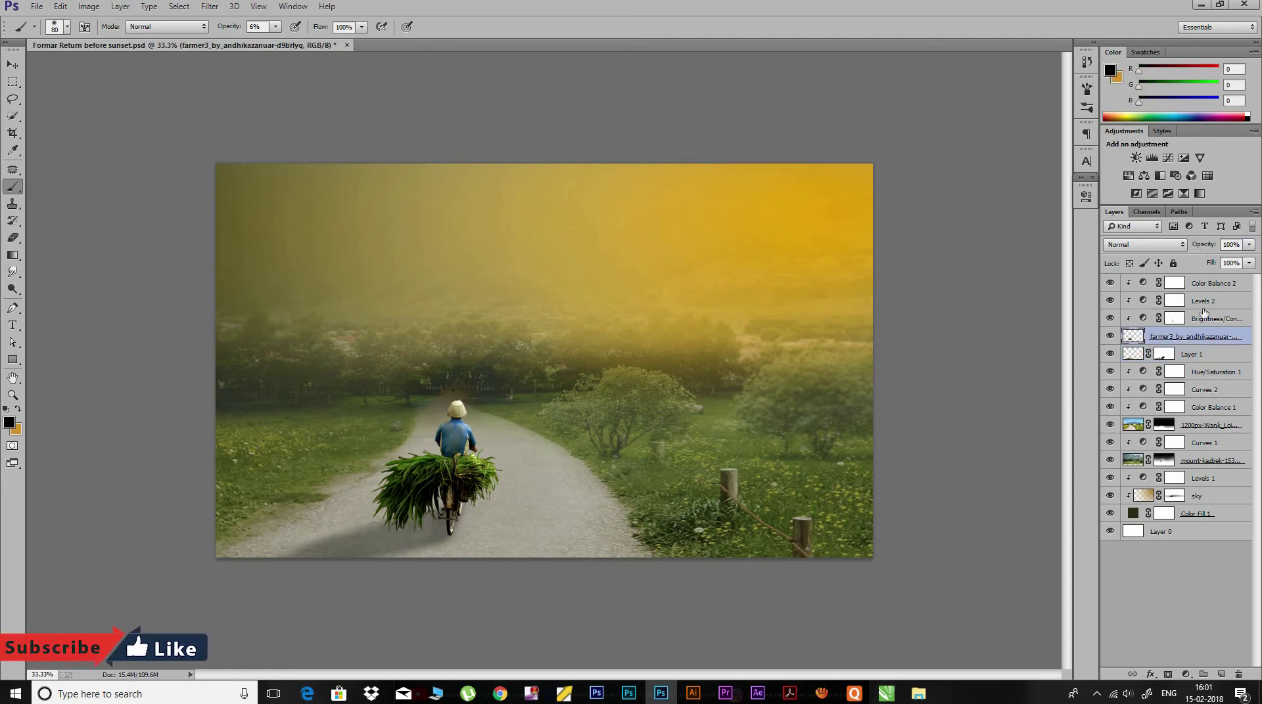
# Give the farmer layer a drop shadow at a 50° angle, distance 11, slightly larger size.
pyautogui.rightClick(1179, 319)
pyautogui.click(1005, 142)
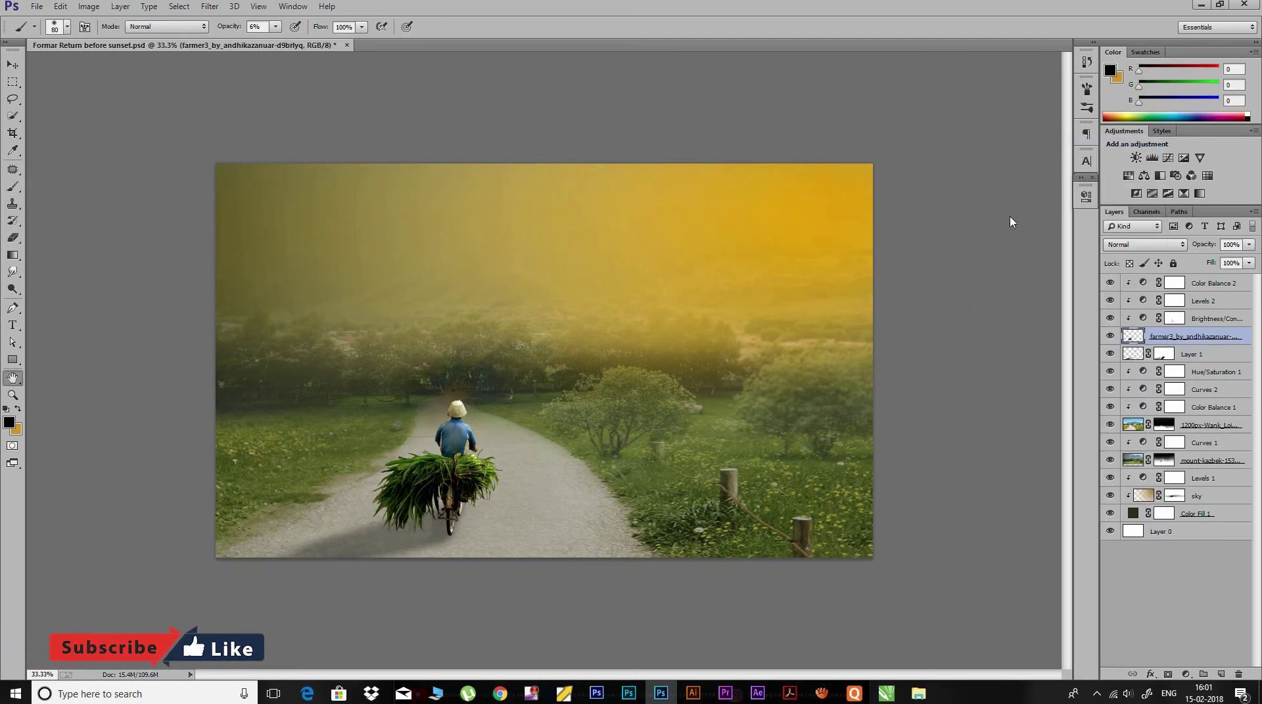
pyautogui.click(874, 288)
pyautogui.doubleClick(1051, 155)
pyautogui.write('90')
pyautogui.press('Tab')
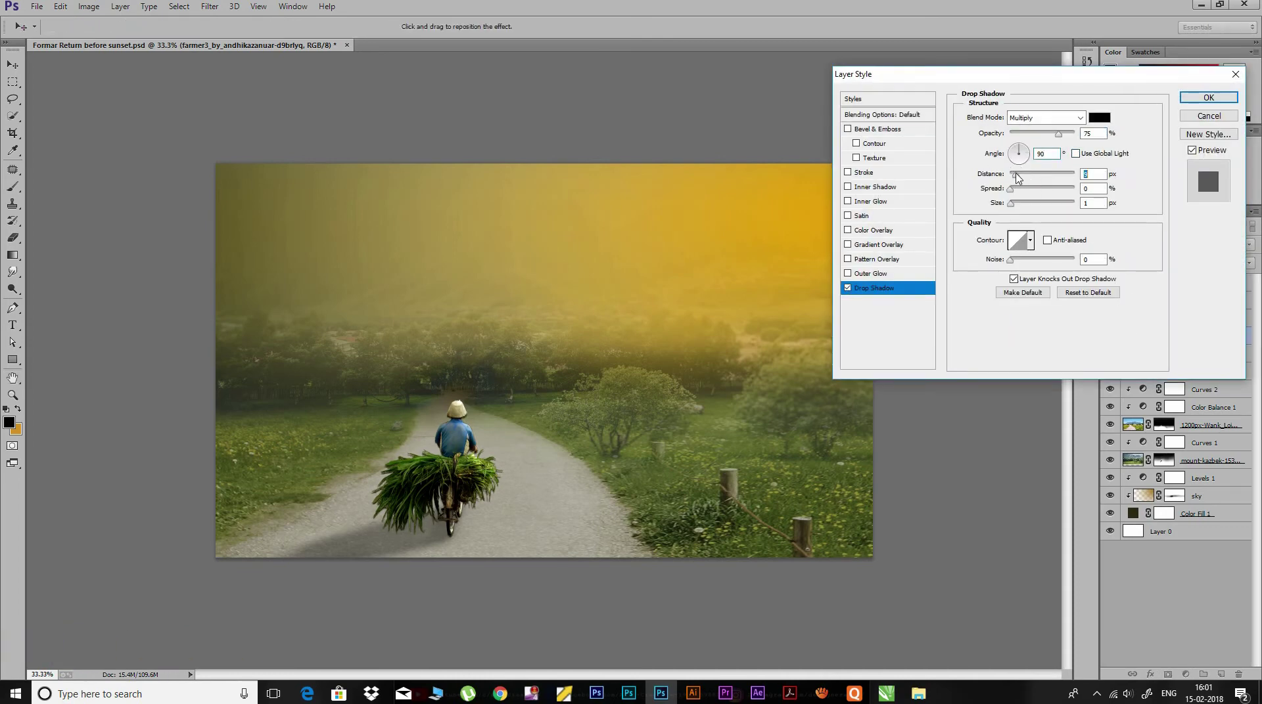
pyautogui.moveTo(1024, 149); pyautogui.dragTo(1019, 156)
pyautogui.moveTo(1011, 203); pyautogui.dragTo(1016, 205)
pyautogui.moveTo(1012, 175)
pyautogui.mouseDown()
pyautogui.moveTo(1019, 148)
pyautogui.moveTo(1017, 206)
pyautogui.mouseUp()
pyautogui.click(1208, 98)
# Split the farmer's drop shadow effect onto its own layer.
pyautogui.click(1250, 339)
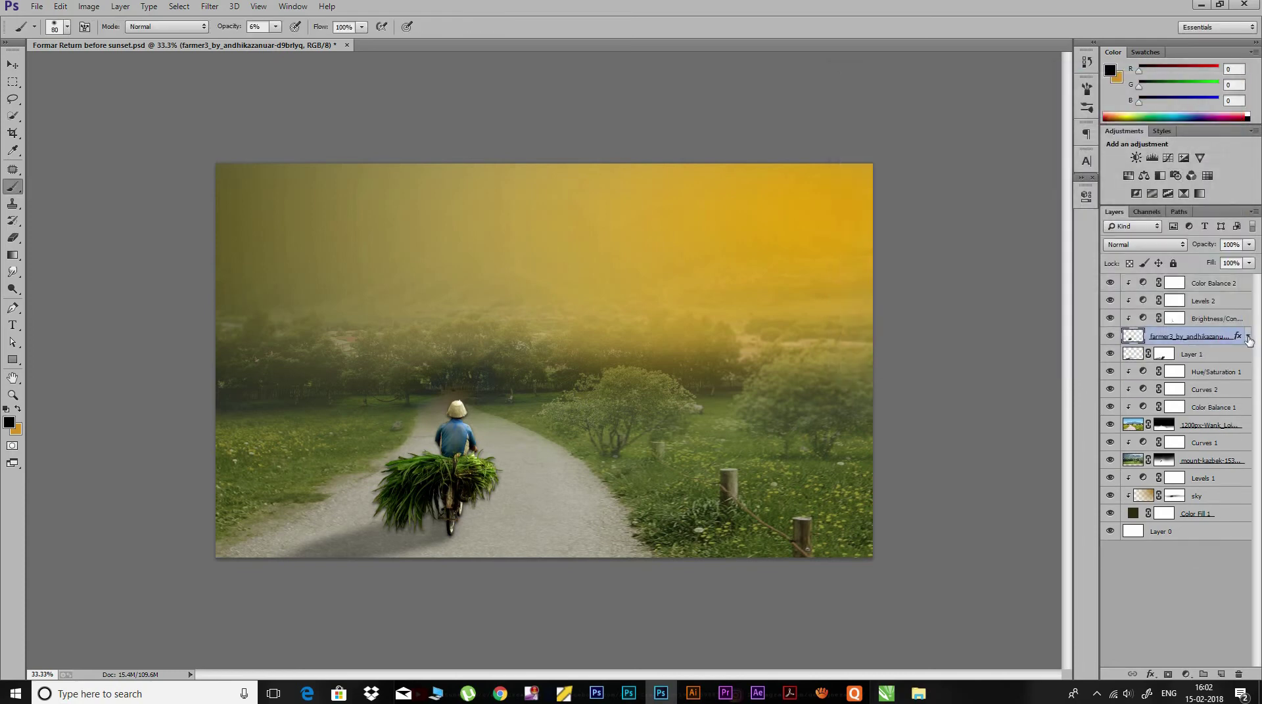
pyautogui.rightClick(1247, 337)
pyautogui.click(1113, 598)
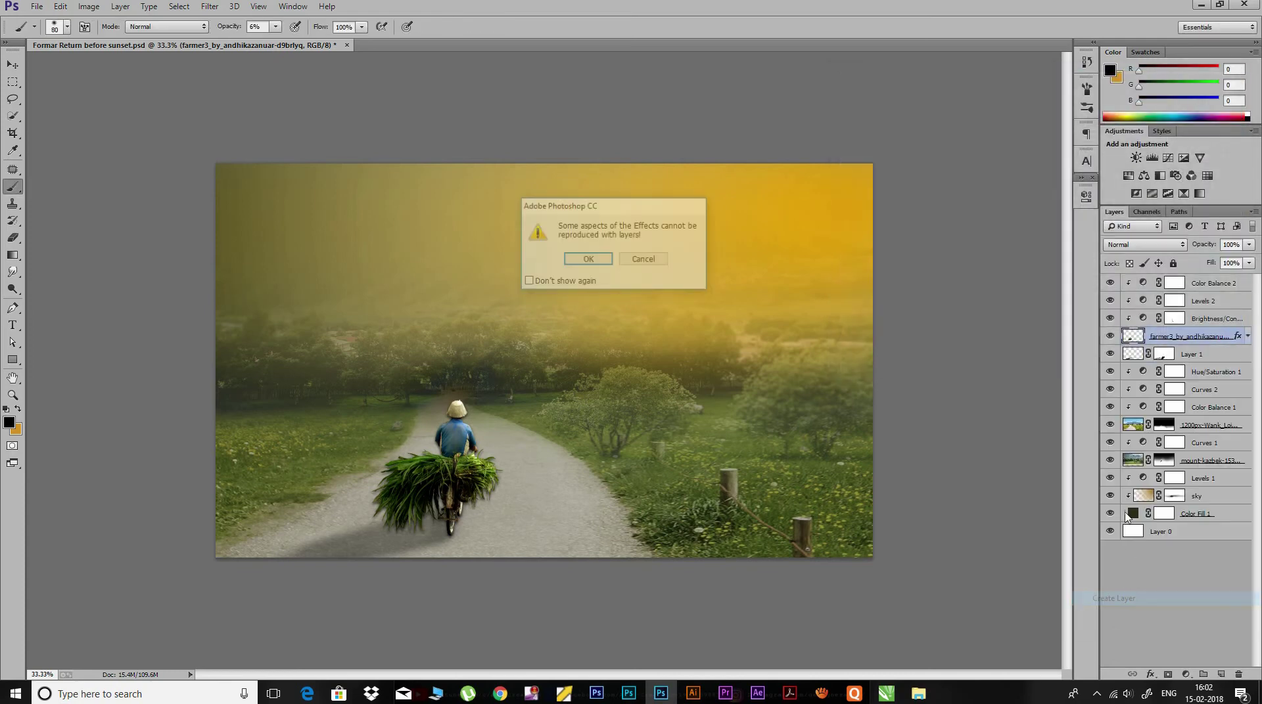
pyautogui.click(588, 259)
# Paint out part of the new shadow layer near the bicycle with a 34% brush.
pyautogui.moveTo(237, 28); pyautogui.dragTo(259, 28)
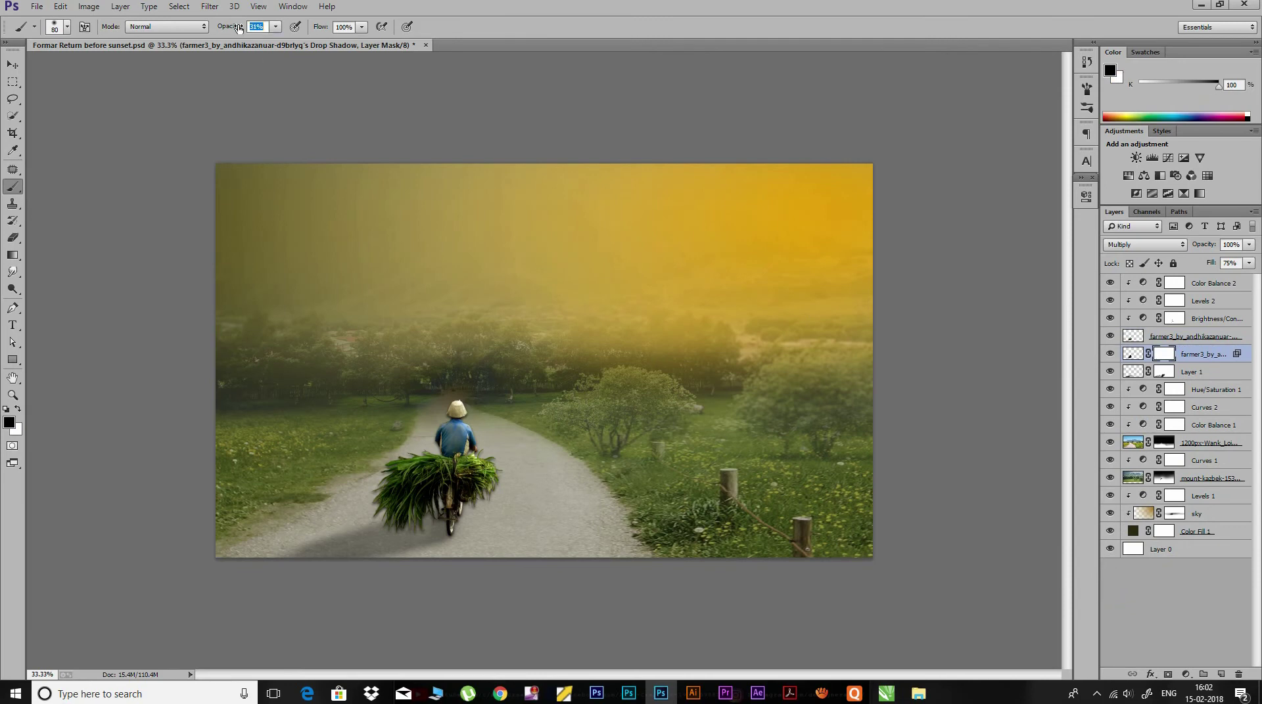
pyautogui.press(']')
pyautogui.moveTo(452, 489); pyautogui.dragTo(447, 499)
pyautogui.press('[')
pyautogui.press('[')
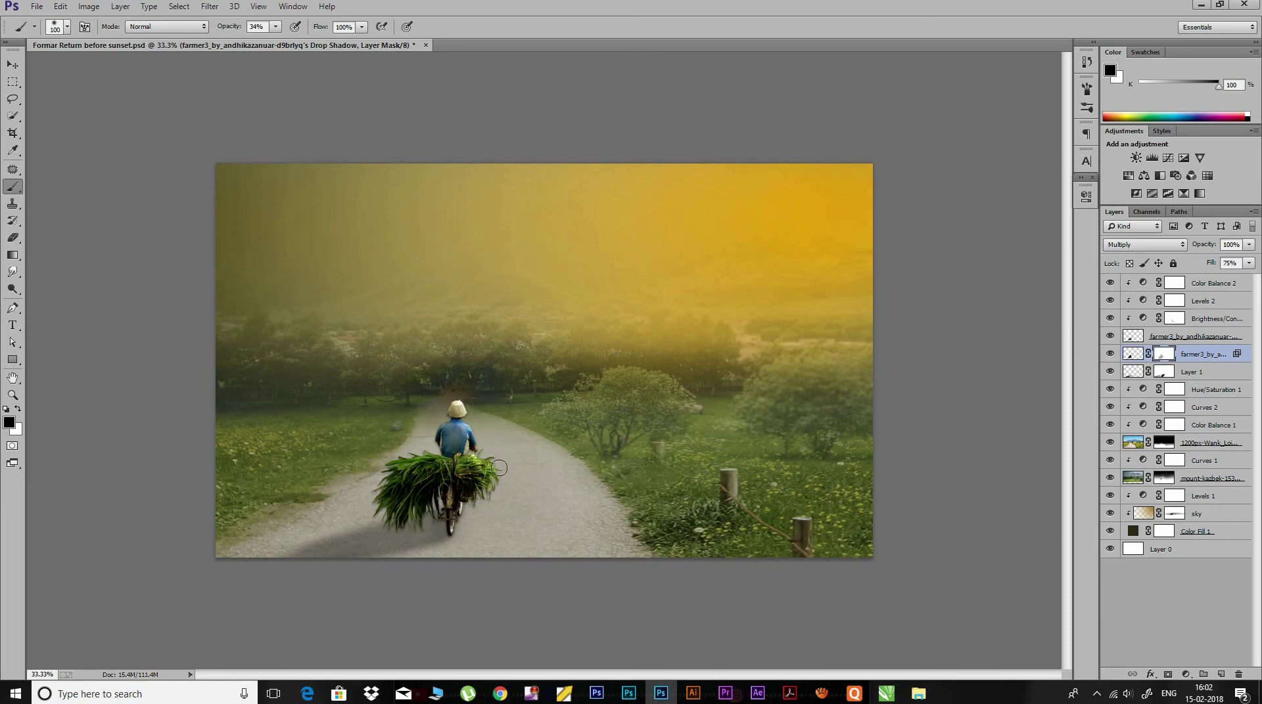
# Add a reversed radial Gradient Fill vignette at 258% scale above Color Balance 2, targeting its mask.
pyautogui.click(1216, 283)
pyautogui.click(1185, 674)
pyautogui.click(1140, 406)
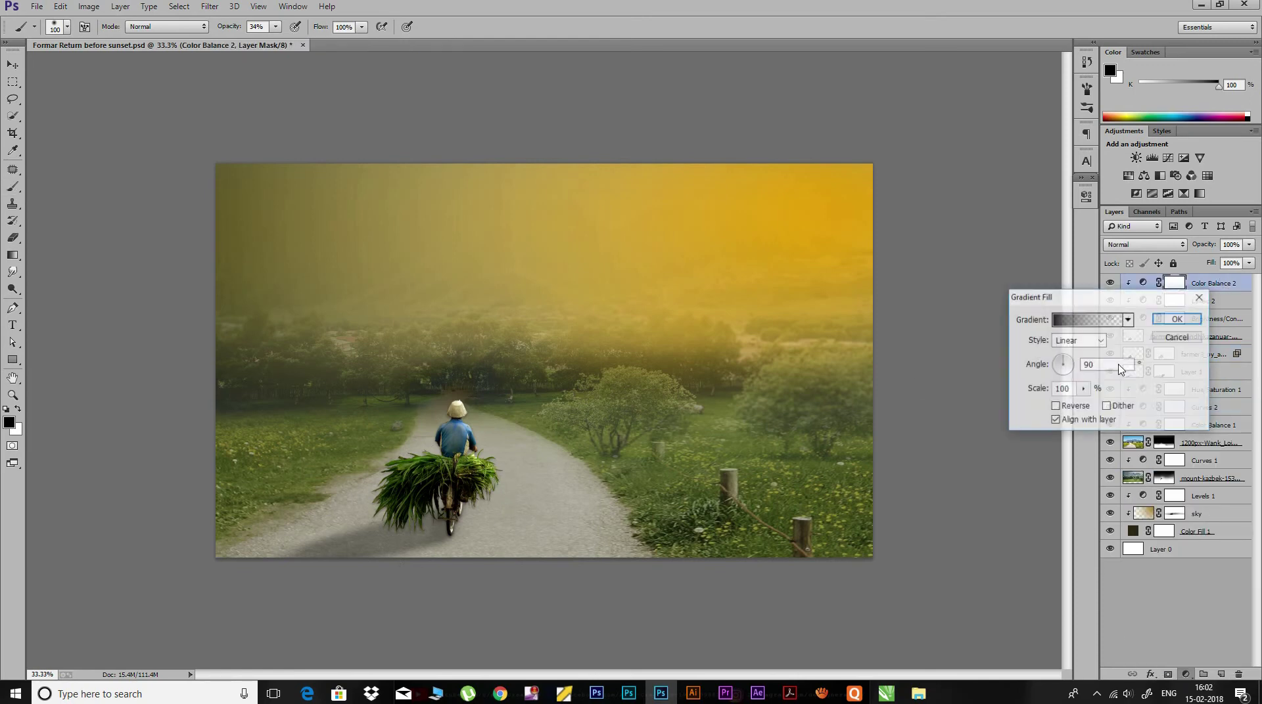
pyautogui.click(1078, 340)
pyautogui.click(1068, 362)
pyautogui.click(1055, 407)
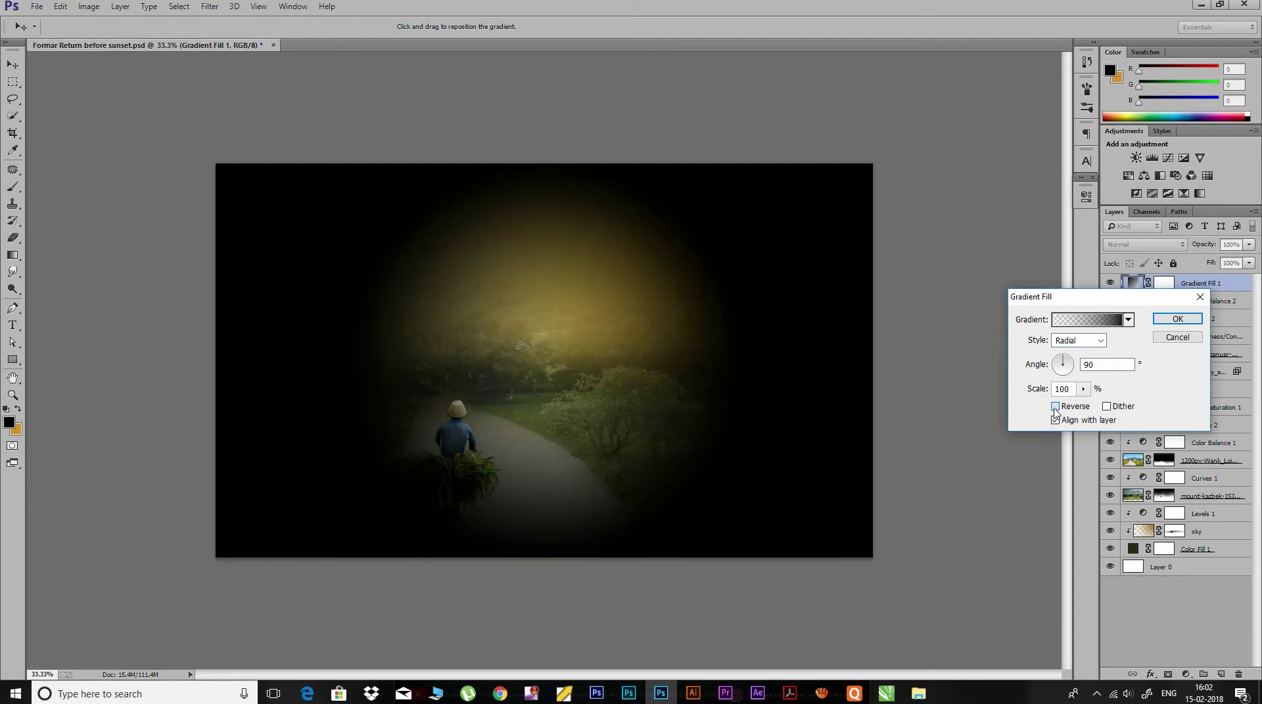
pyautogui.moveTo(1037, 389); pyautogui.dragTo(1059, 395)
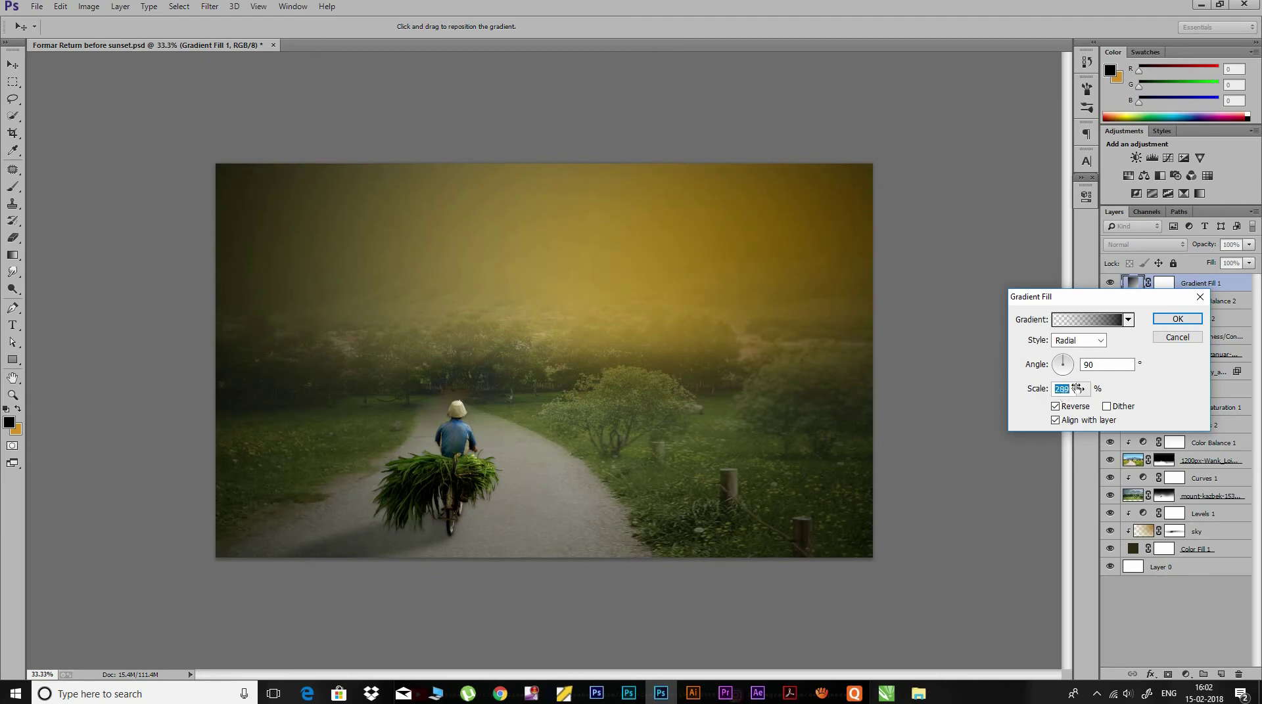
pyautogui.click(1177, 319)
pyautogui.click(1167, 282)
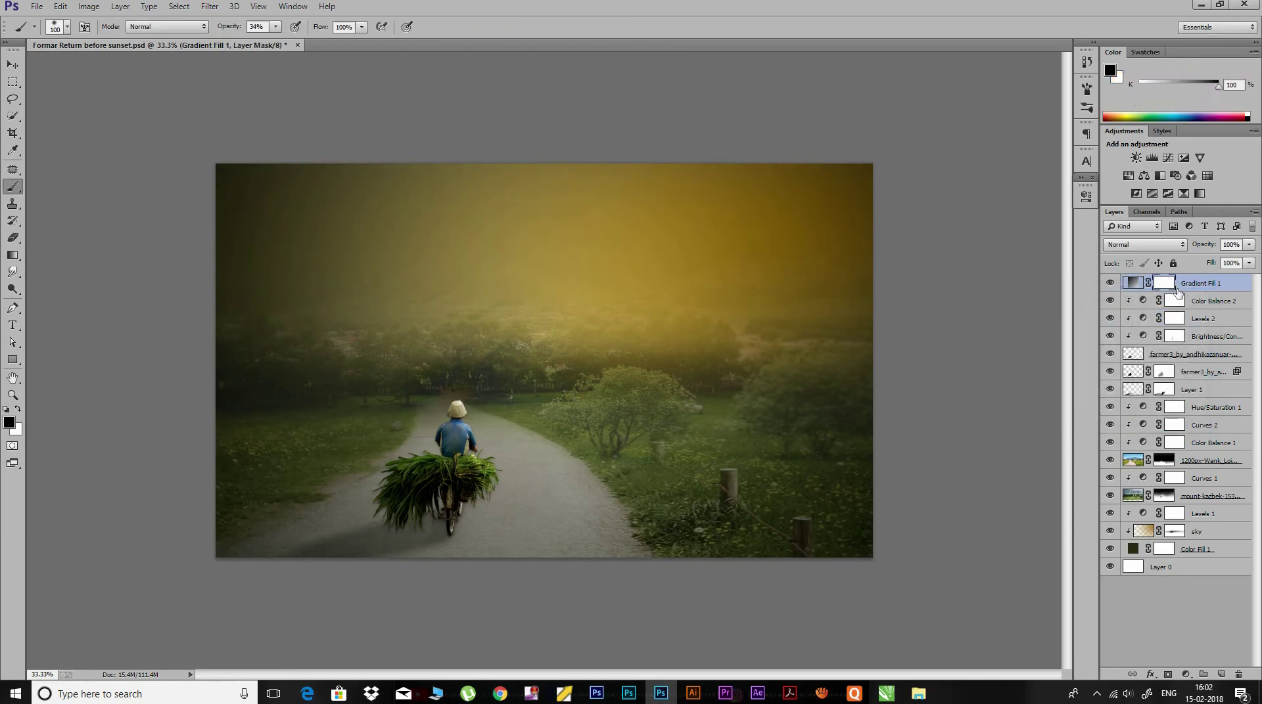
# Lighten the vignette mask over the top-right sky, upper-left sky and lower left with an 8% brush.
pyautogui.moveTo(221, 29); pyautogui.dragTo(229, 30)
pyautogui.moveTo(223, 30); pyautogui.dragTo(232, 30)
pyautogui.moveTo(775, 198); pyautogui.dragTo(848, 184)
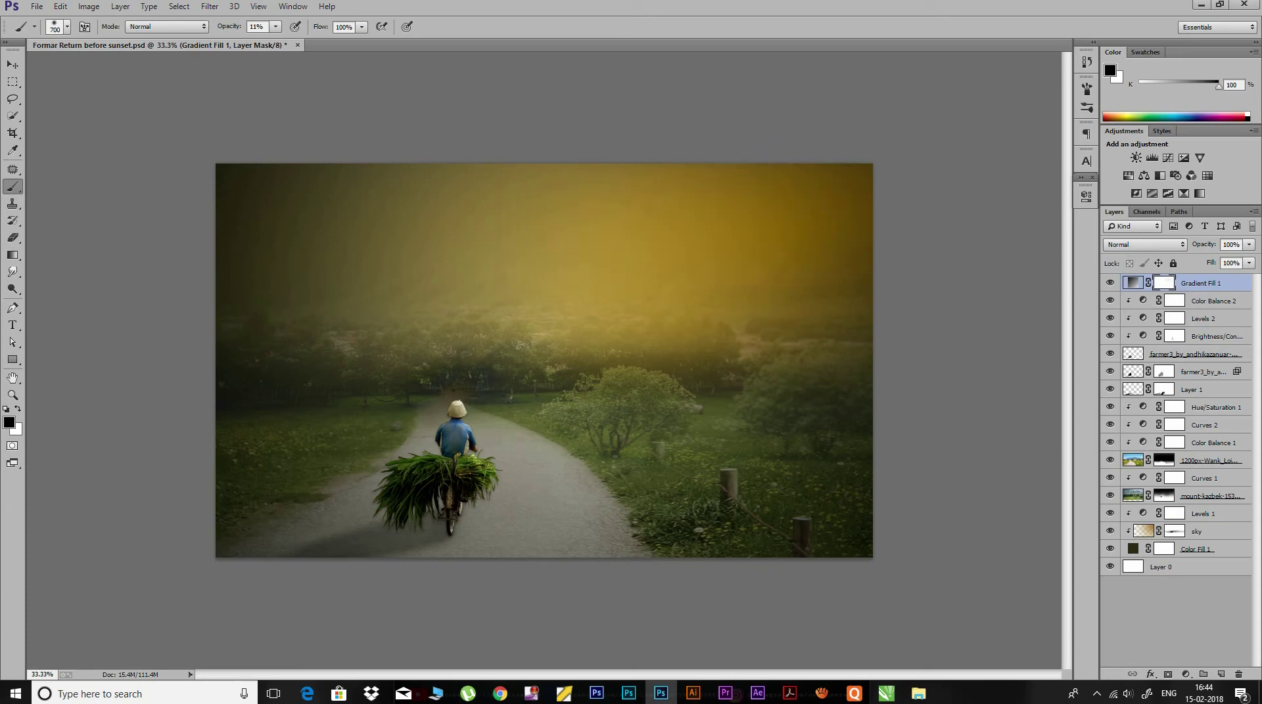
pyautogui.moveTo(633, 204); pyautogui.dragTo(854, 197)
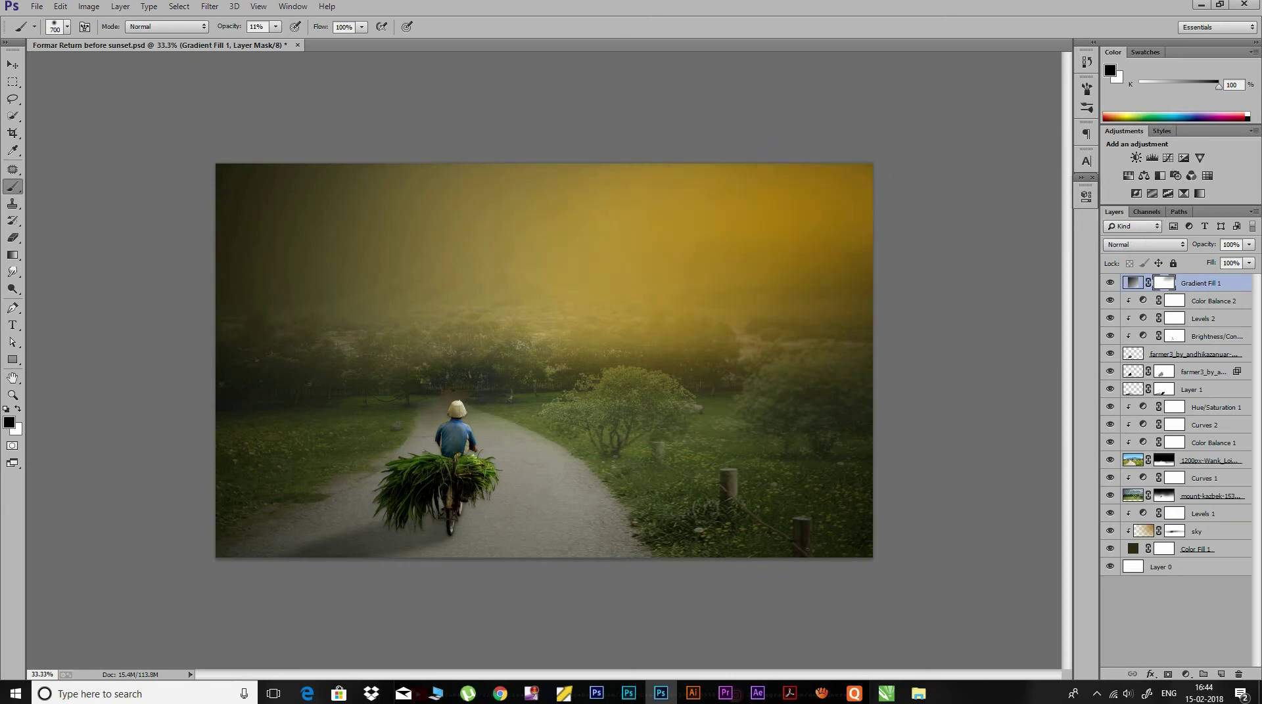
pyautogui.press(']')
pyautogui.press(']')
pyautogui.press(']')
pyautogui.moveTo(721, 299)
pyautogui.mouseDown()
pyautogui.moveTo(782, 290)
pyautogui.moveTo(798, 329)
pyautogui.mouseUp()
pyautogui.press('[')
pyautogui.moveTo(205, 197); pyautogui.dragTo(295, 211)
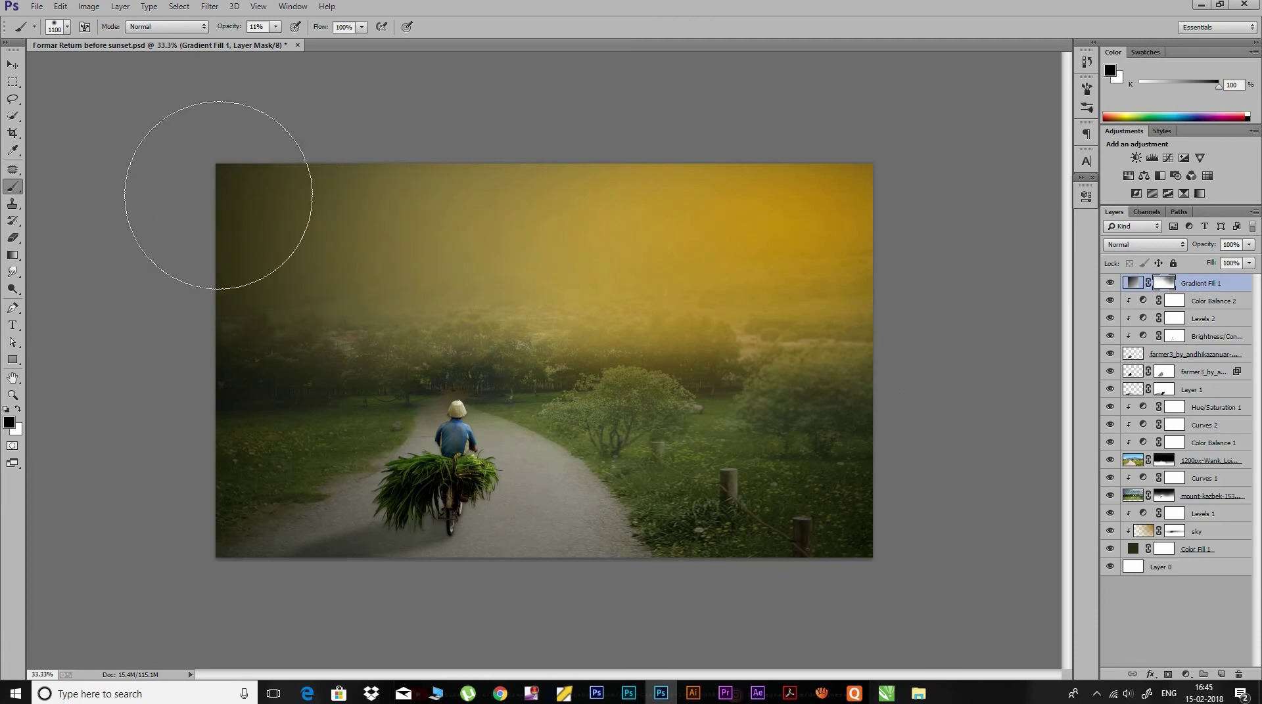
pyautogui.moveTo(337, 381); pyautogui.dragTo(350, 454)
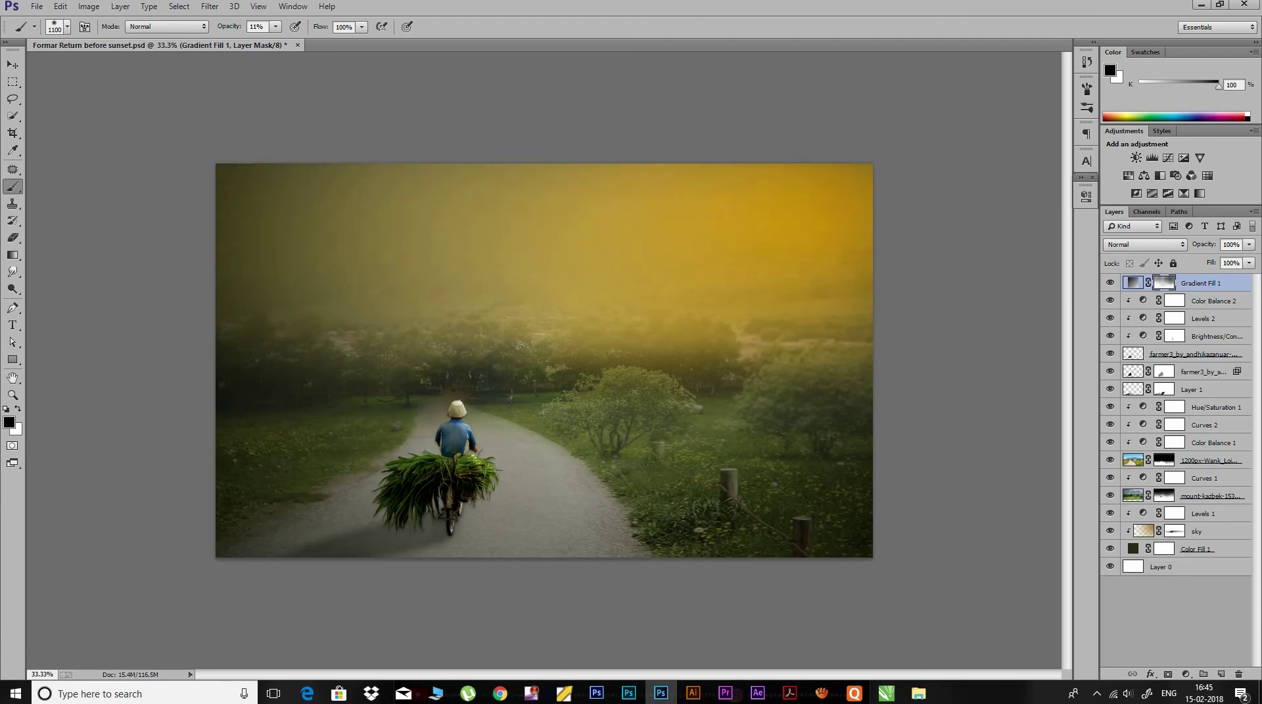
# Lower the sky layer's opacity, then reset the vignette mask brush to about 20% opacity.
pyautogui.click(1147, 535)
pyautogui.moveTo(1217, 245); pyautogui.dragTo(1202, 248)
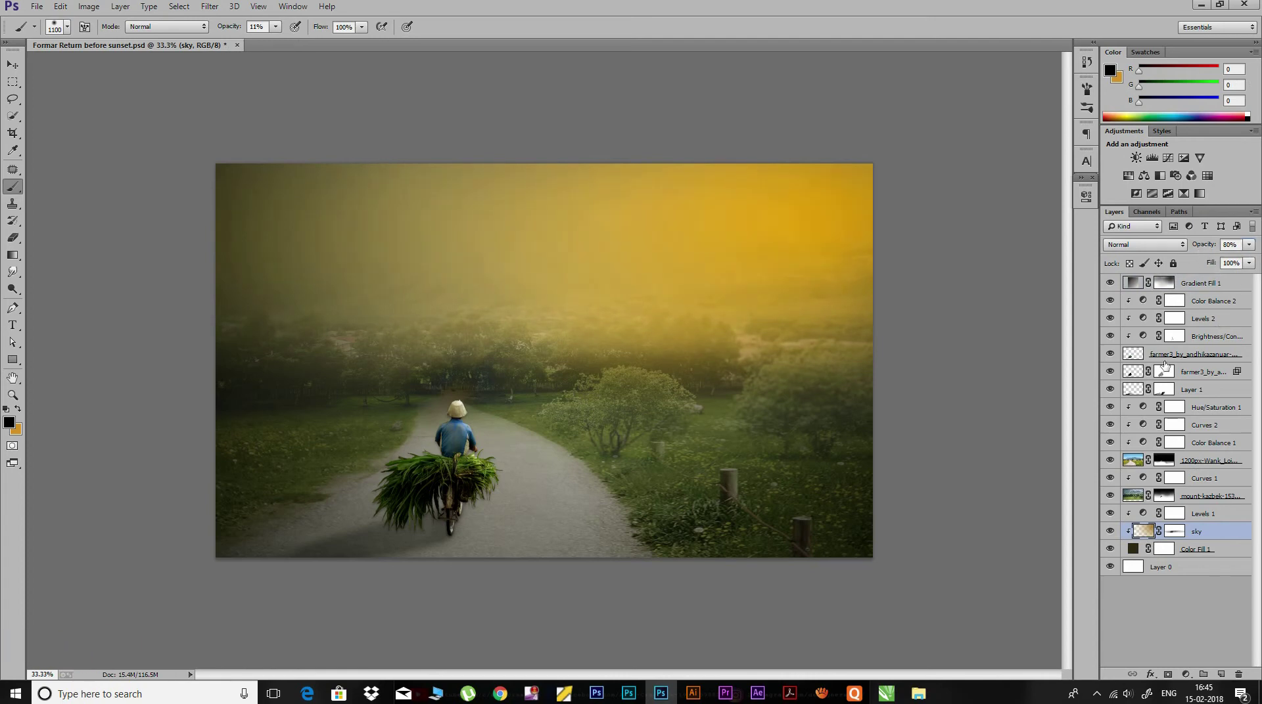
pyautogui.click(1164, 284)
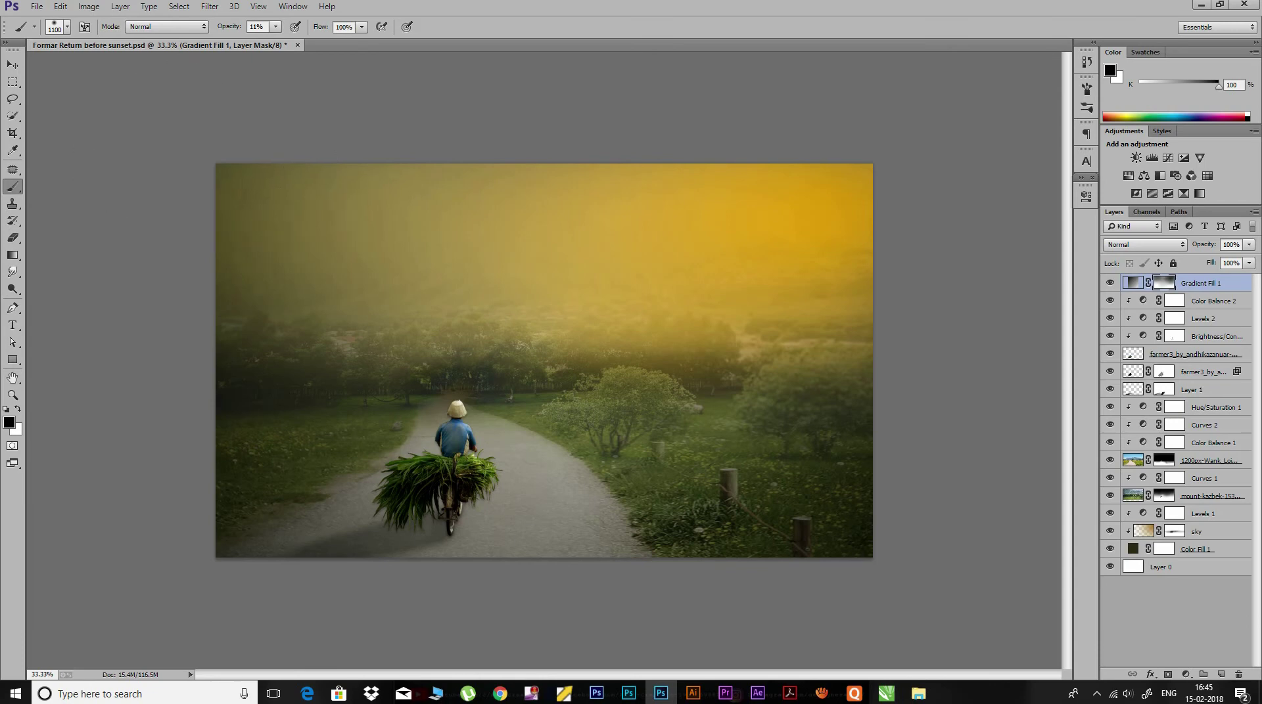
pyautogui.moveTo(220, 29); pyautogui.dragTo(230, 30)
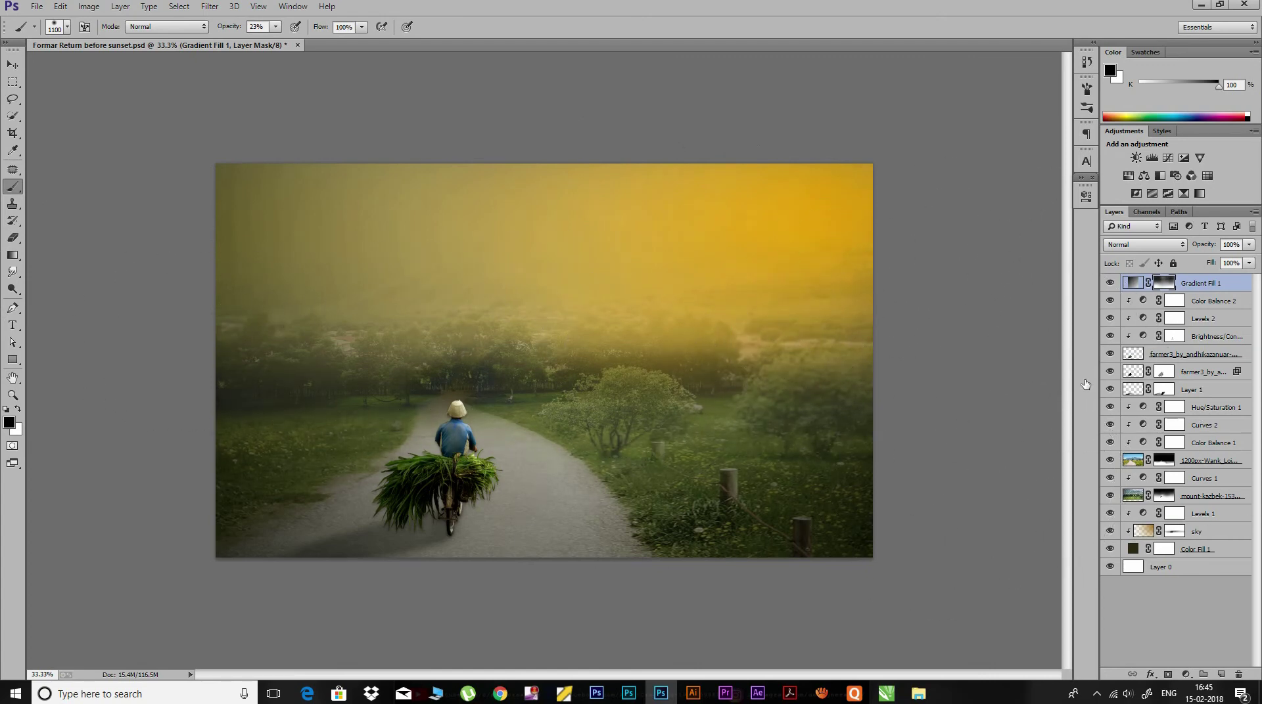
pyautogui.press('[')
pyautogui.press('[')
pyautogui.moveTo(227, 30); pyautogui.dragTo(221, 32)
pyautogui.press('[')
pyautogui.press('[')
pyautogui.press('[')
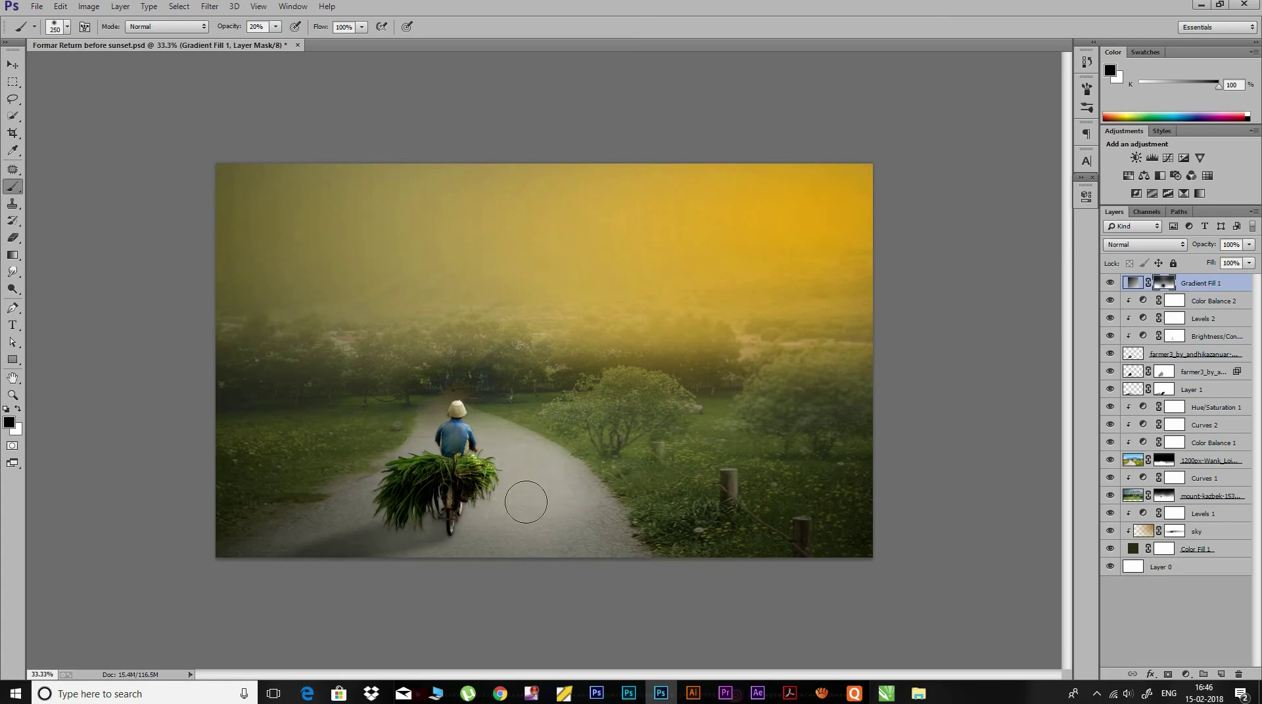
pyautogui.press(']')
pyautogui.press(']')
pyautogui.press(']')
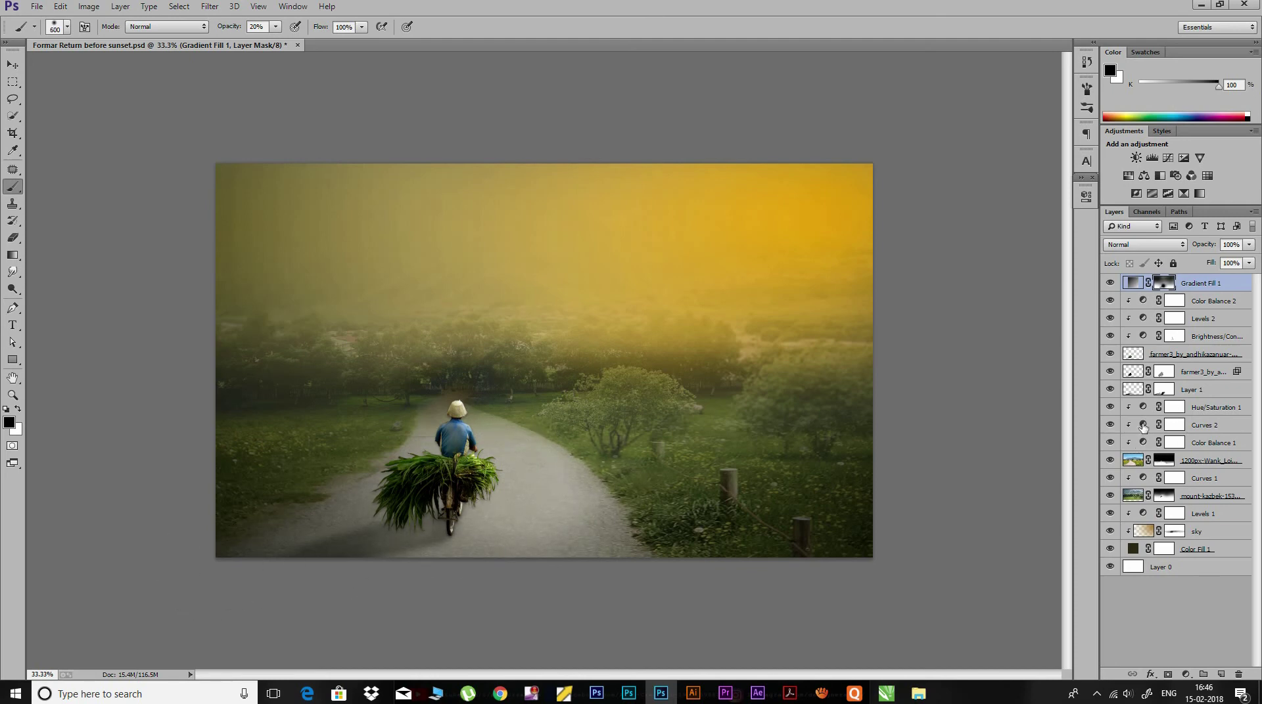
pyautogui.click(1194, 413)
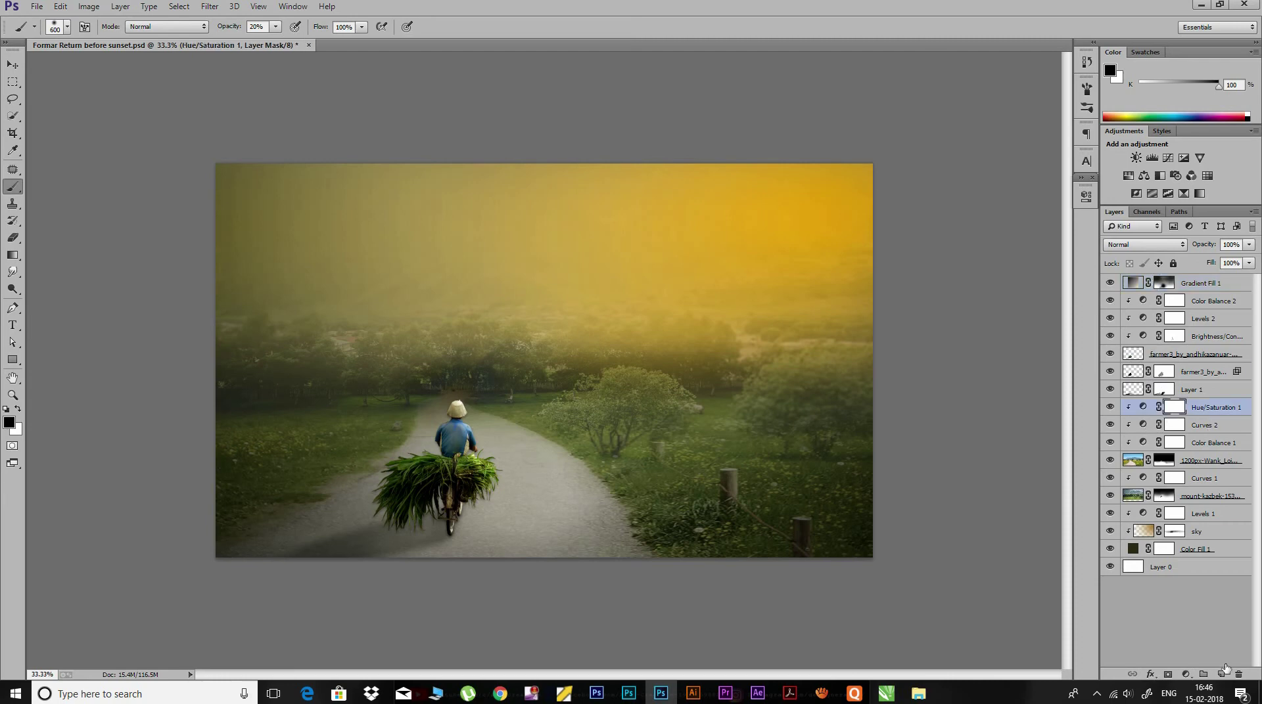
# Add a Levels layer above Hue/Saturation 1: RGB white 241, Green highlights boosted, Green black 12.
pyautogui.click(1185, 675)
pyautogui.click(1160, 450)
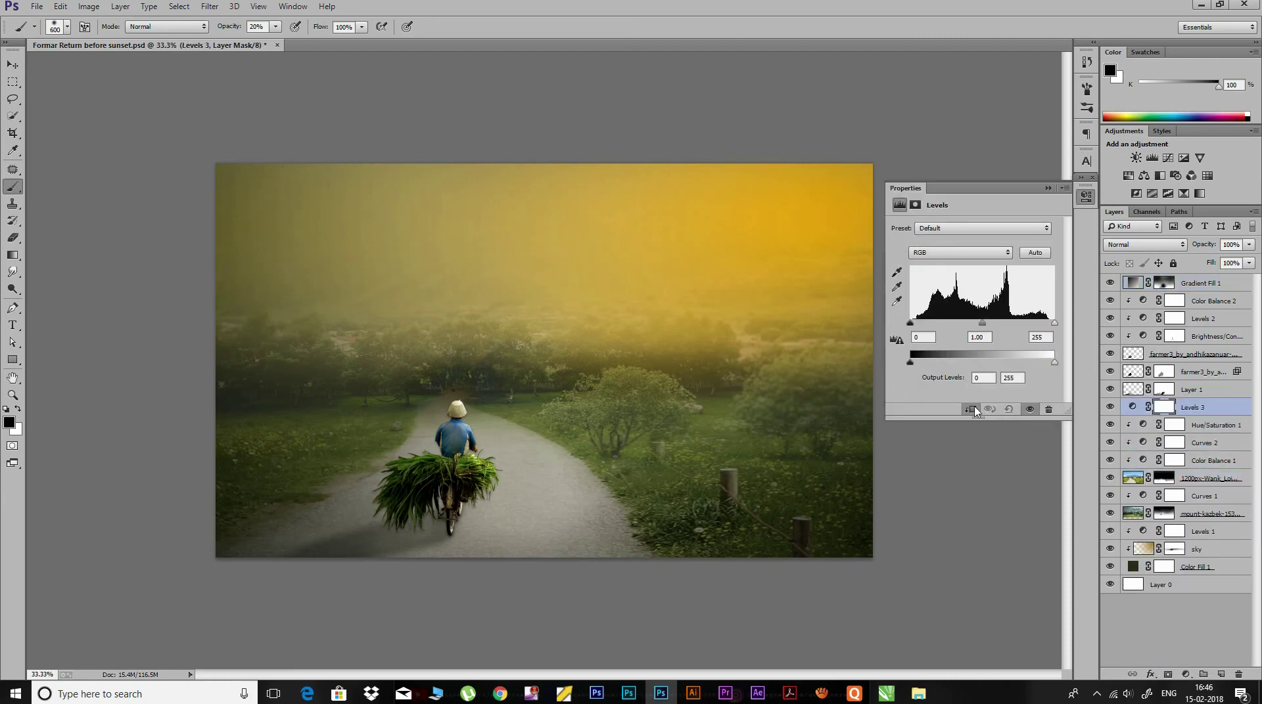
pyautogui.moveTo(1054, 323); pyautogui.dragTo(1034, 328)
pyautogui.click(953, 252)
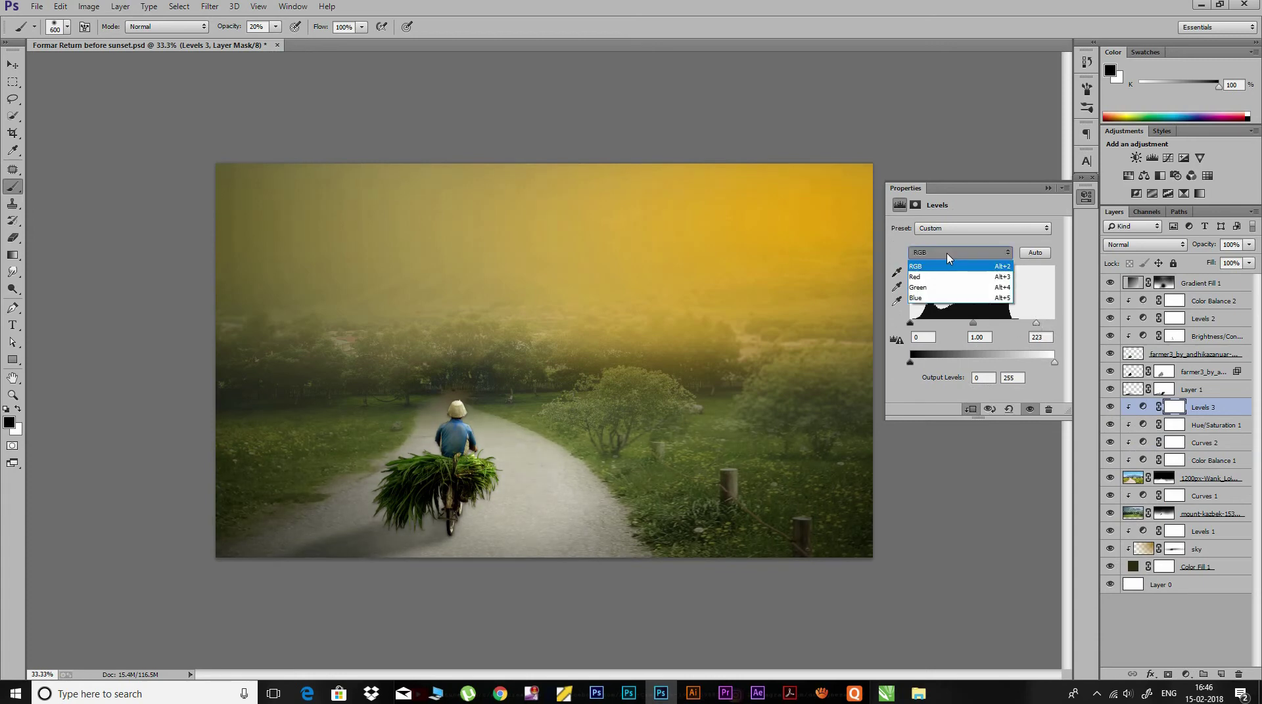
pyautogui.click(960, 281)
pyautogui.moveTo(1054, 324); pyautogui.dragTo(1040, 324)
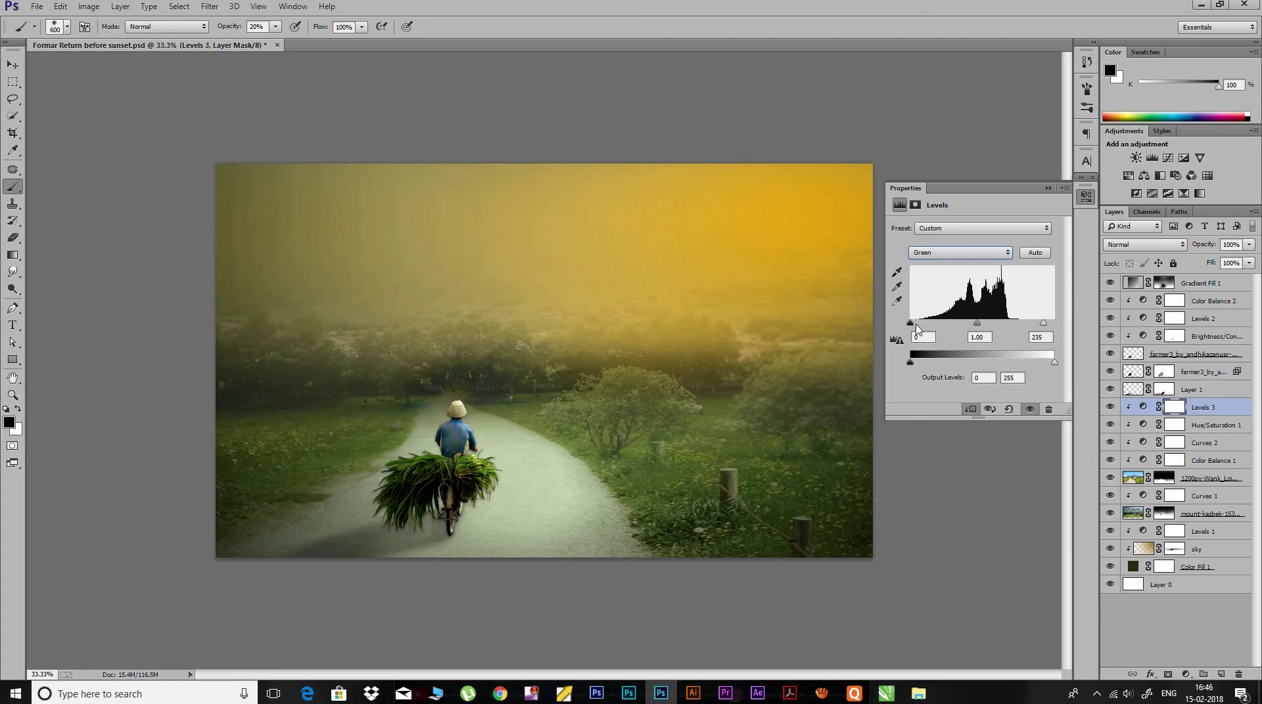
pyautogui.moveTo(910, 324); pyautogui.dragTo(976, 329)
# Warm Color Balance 1 midtones with Yellow/Blue at -67 and a shift toward red.
pyautogui.click(1086, 196)
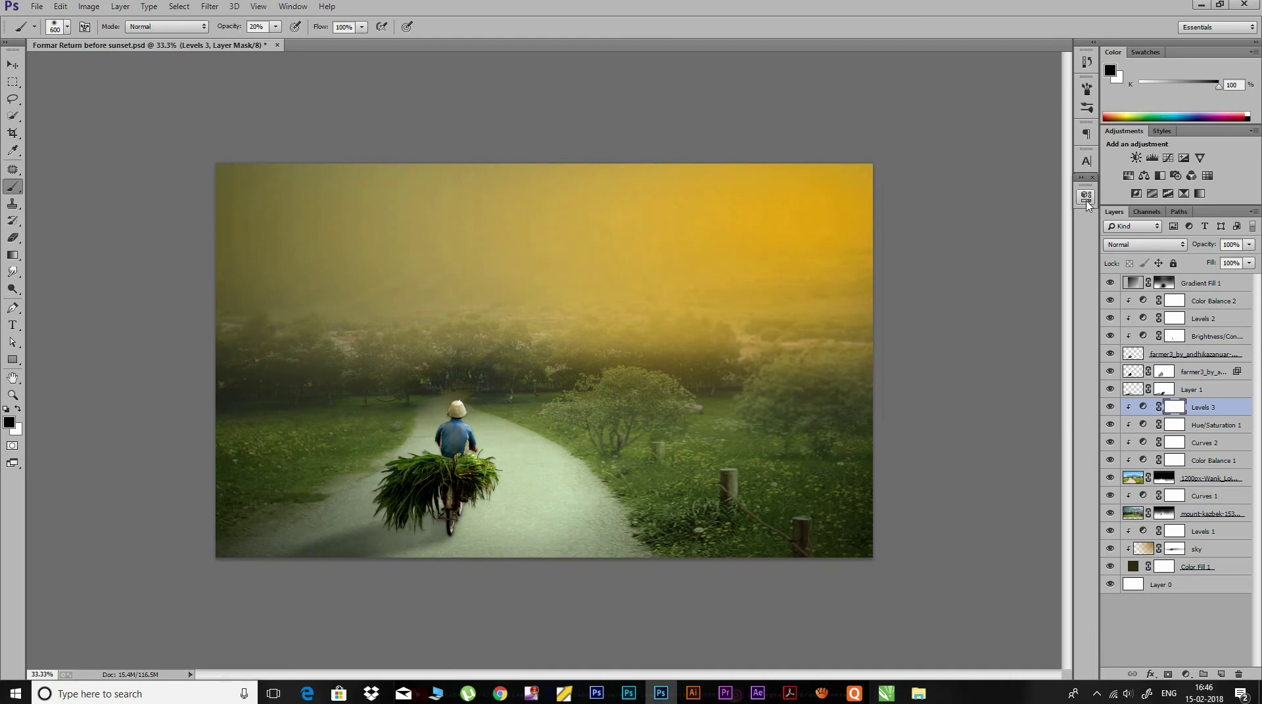
pyautogui.doubleClick(1143, 461)
pyautogui.moveTo(929, 318); pyautogui.dragTo(917, 312)
pyautogui.moveTo(979, 260)
pyautogui.mouseDown()
pyautogui.moveTo(997, 262)
pyautogui.moveTo(970, 272)
pyautogui.mouseUp()
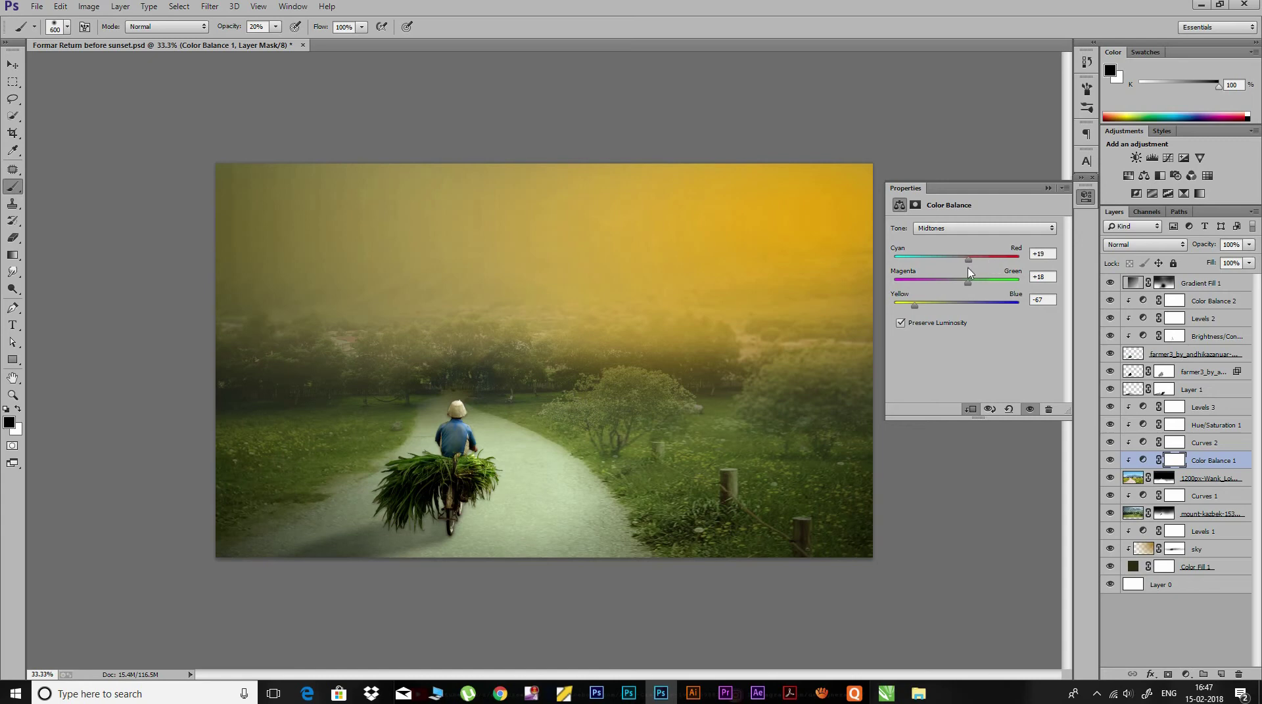
pyautogui.click(1084, 196)
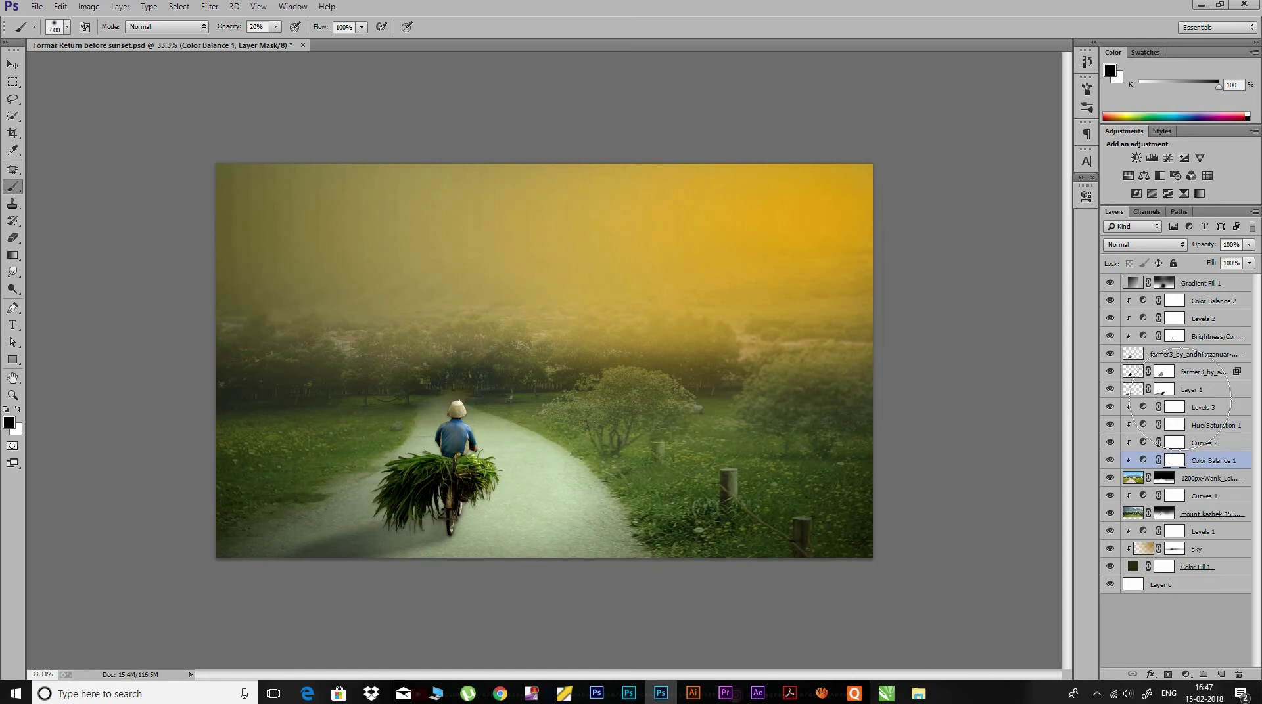
pyautogui.click(1206, 408)
pyautogui.click(1221, 677)
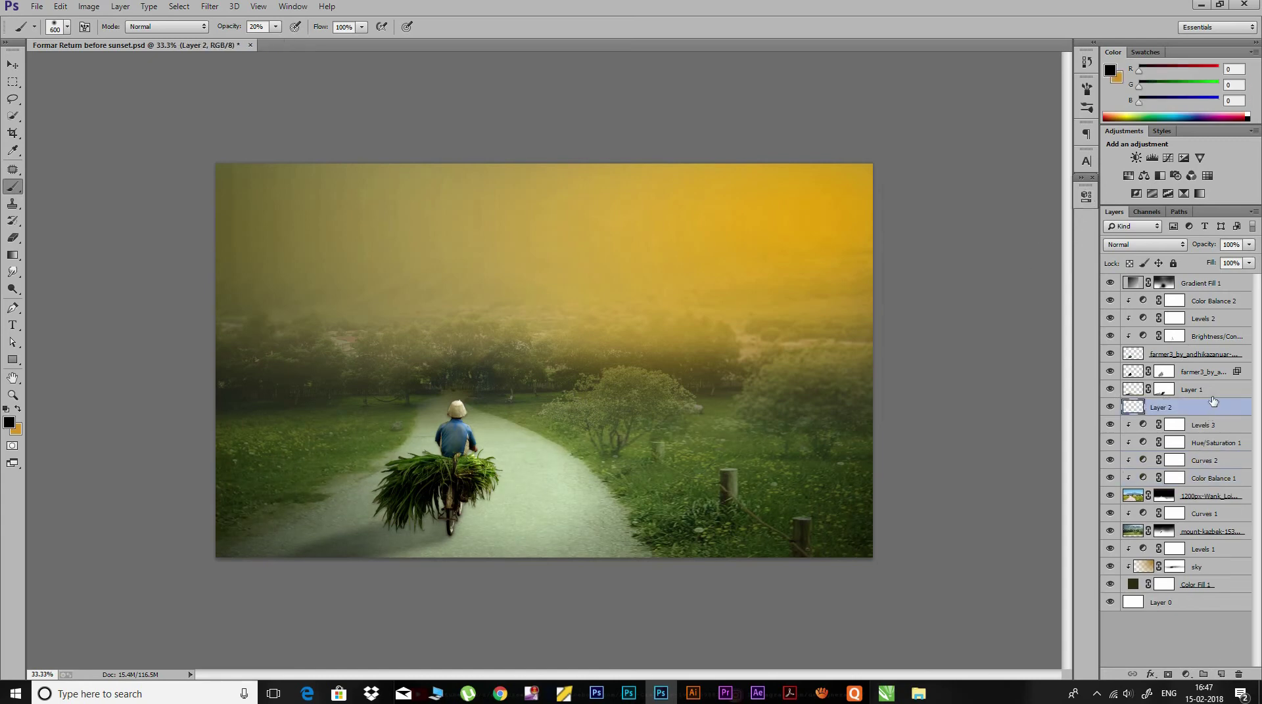
# Clip the new layer and paint a light orange (ffcd7e) glow on the road beside the cyclist.
pyautogui.rightClick(1205, 407)
pyautogui.click(1064, 318)
pyautogui.press('x')
pyautogui.click(10, 423)
pyautogui.click(950, 349)
pyautogui.click(1140, 340)
pyautogui.press('b')
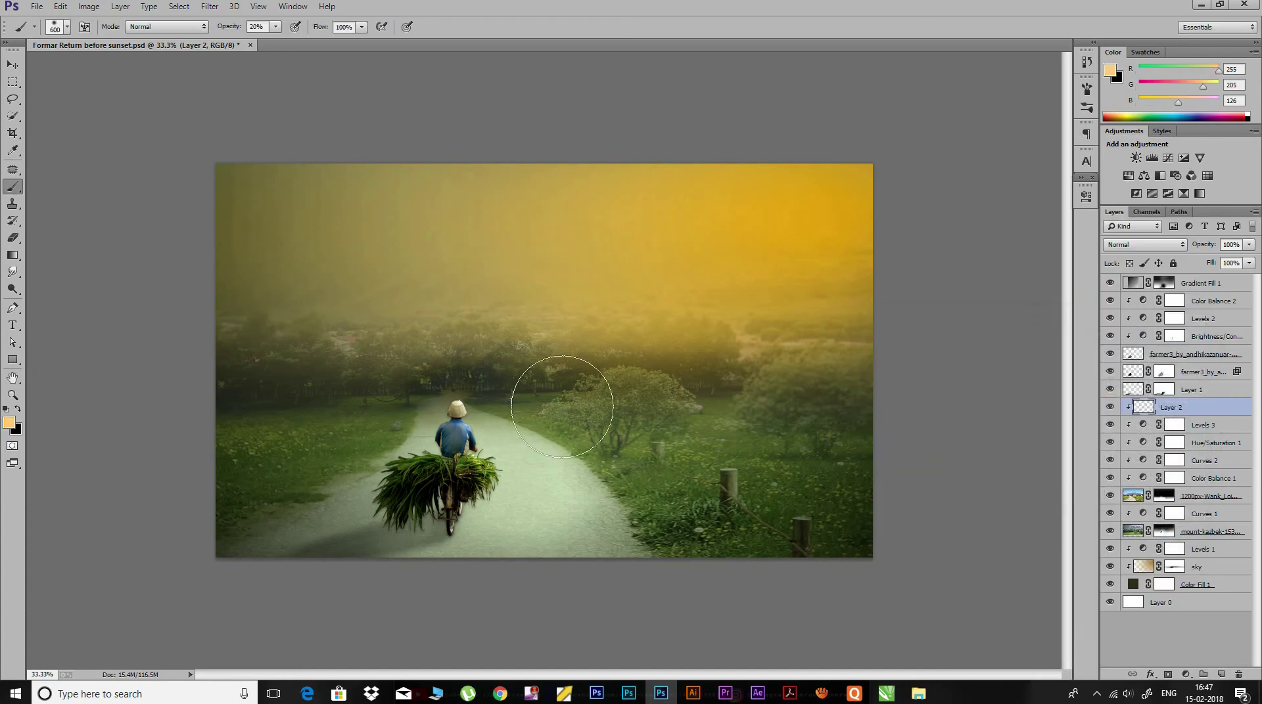
pyautogui.moveTo(563, 493)
pyautogui.mouseDown()
pyautogui.moveTo(528, 442)
pyautogui.moveTo(497, 521)
pyautogui.mouseUp()
# Gaussian-blur Layer 2 and distort its four corners in perspective along the path.
pyautogui.click(210, 6)
pyautogui.click(169, 256)
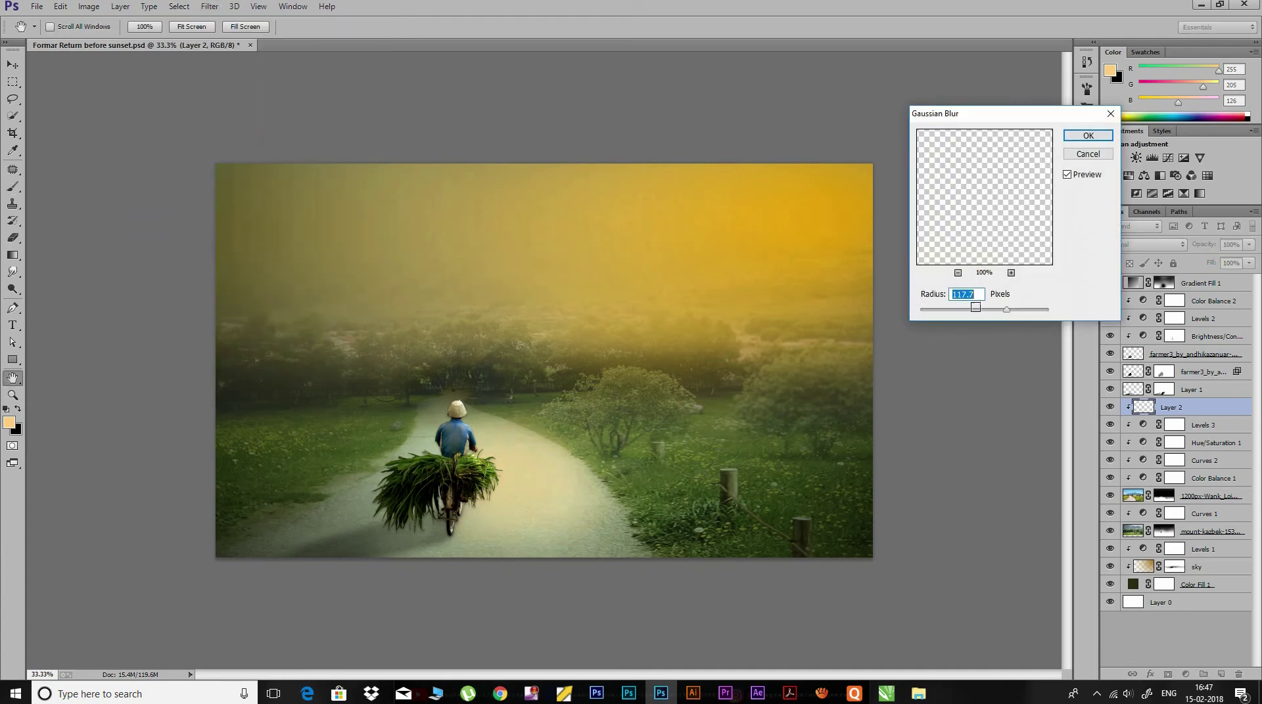
pyautogui.click(1087, 135)
pyautogui.hotkey('ctrl', 't')
pyautogui.moveTo(383, 558); pyautogui.dragTo(157, 600)
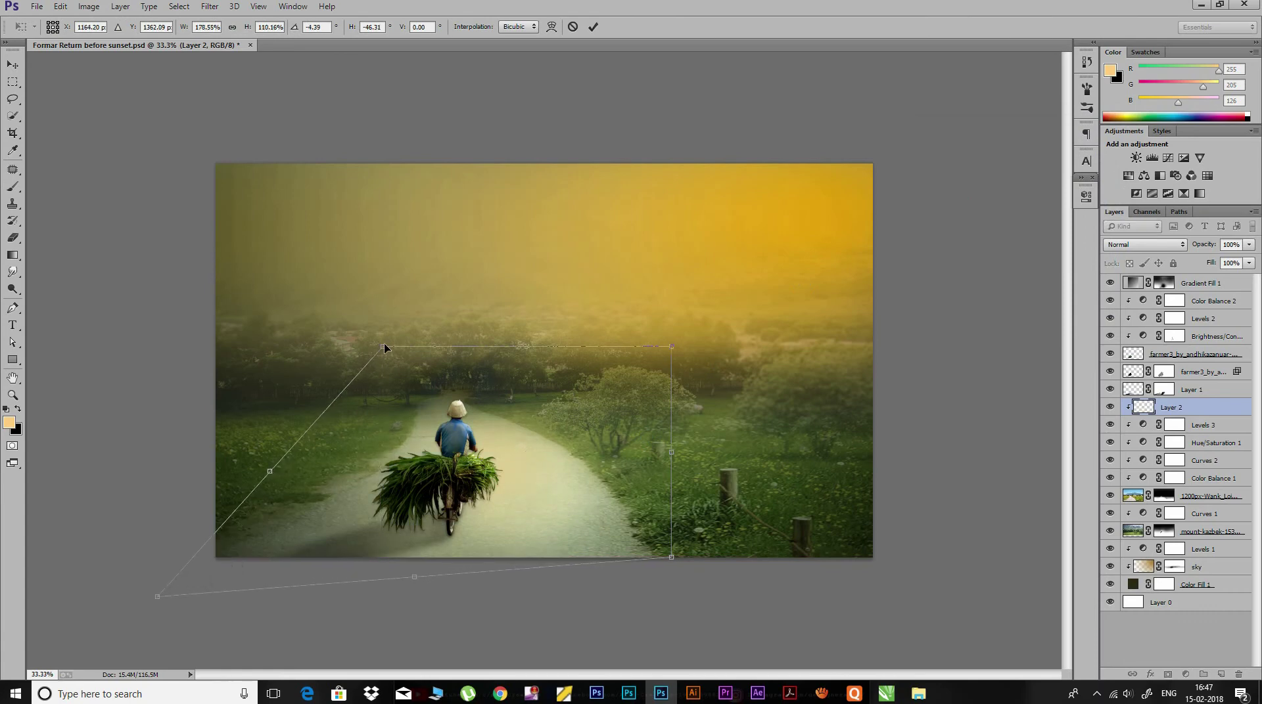
pyautogui.moveTo(383, 346); pyautogui.dragTo(406, 404)
pyautogui.moveTo(668, 349); pyautogui.dragTo(625, 391)
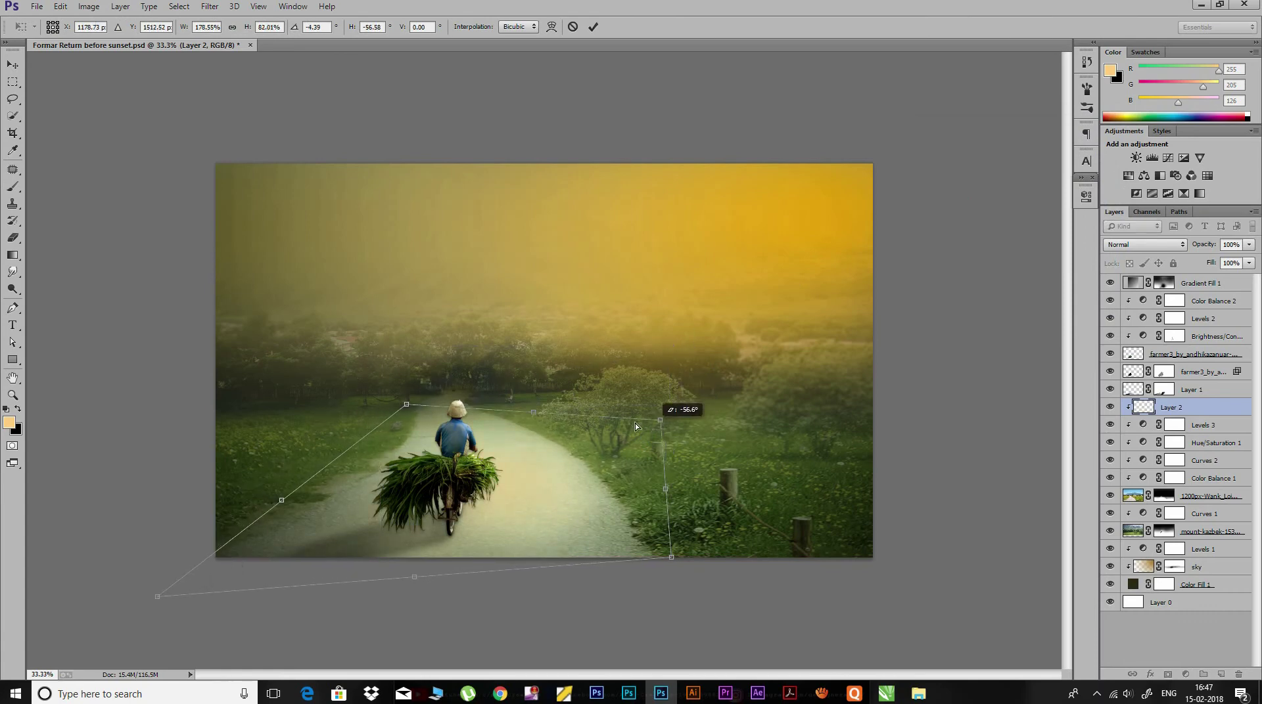
pyautogui.moveTo(677, 565); pyautogui.dragTo(792, 609)
pyautogui.click(593, 27)
# Set Layer 2 to Overlay blend mode and toggle Layer 1 to compare the shadow.
pyautogui.click(1143, 244)
pyautogui.click(1136, 407)
pyautogui.click(1217, 247)
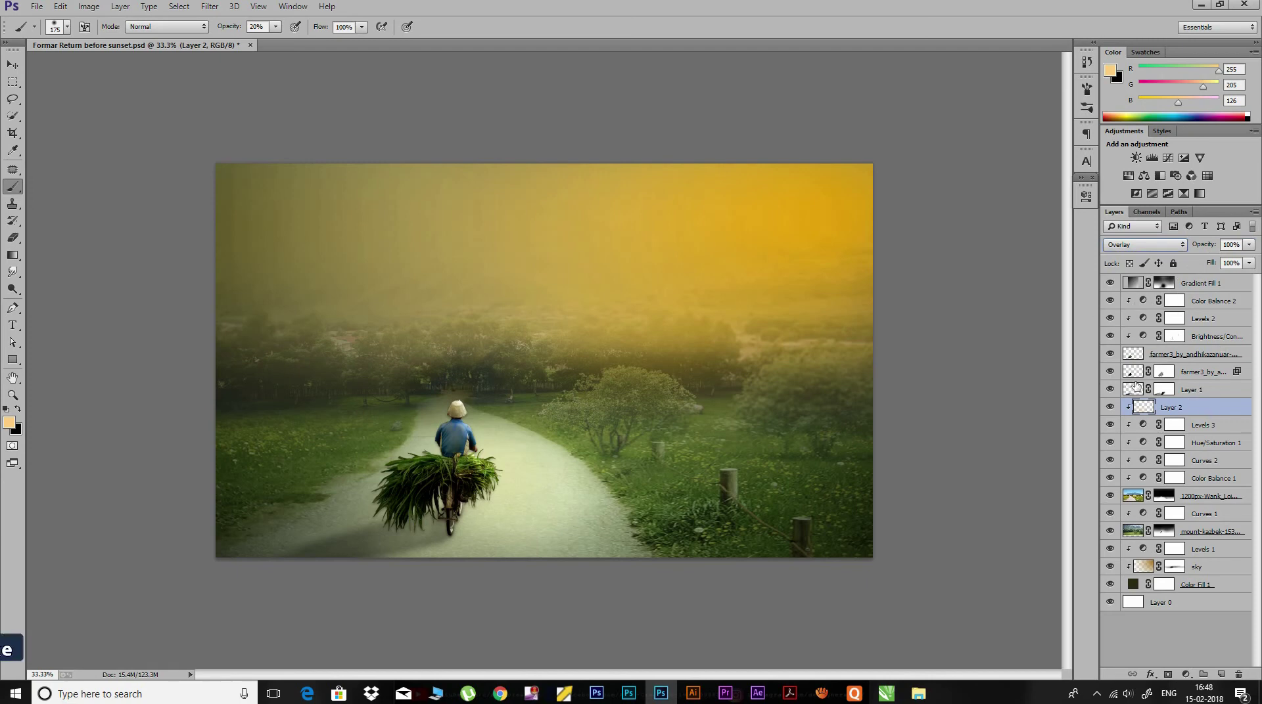
pyautogui.click(1109, 390)
pyautogui.click(1110, 391)
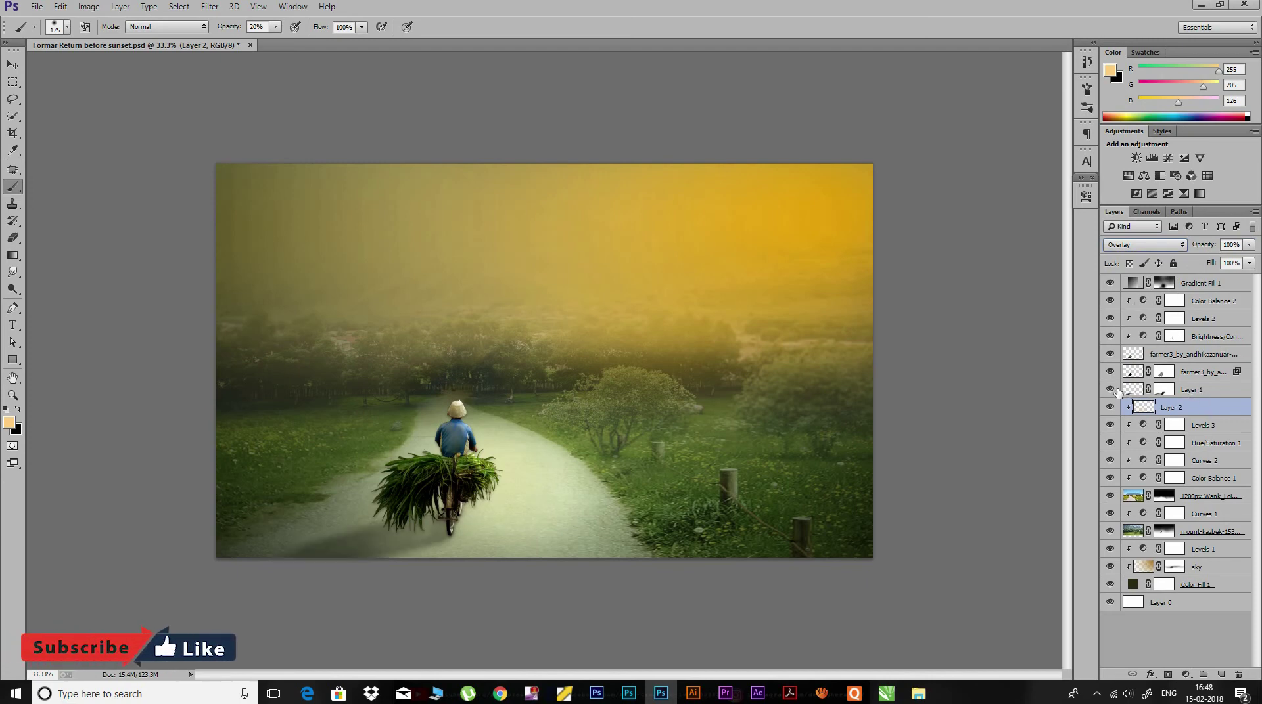
# Rename Layer 1 to 'shadow'.
pyautogui.doubleClick(1192, 391)
pyautogui.write('shadow')
pyautogui.press('Return')
# Softly restore the shadow mask around the cyclist in white, then set black at 8% strength.
pyautogui.click(1168, 389)
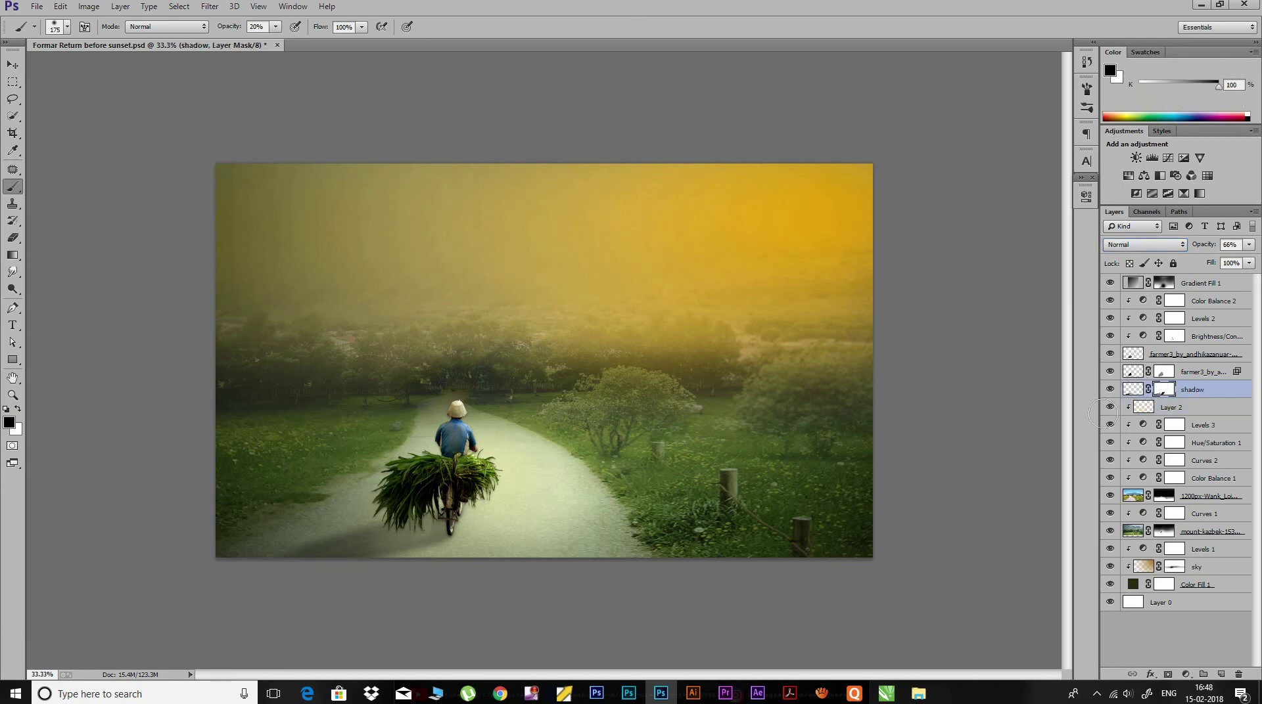
pyautogui.press('x')
pyautogui.moveTo(229, 27); pyautogui.dragTo(218, 27)
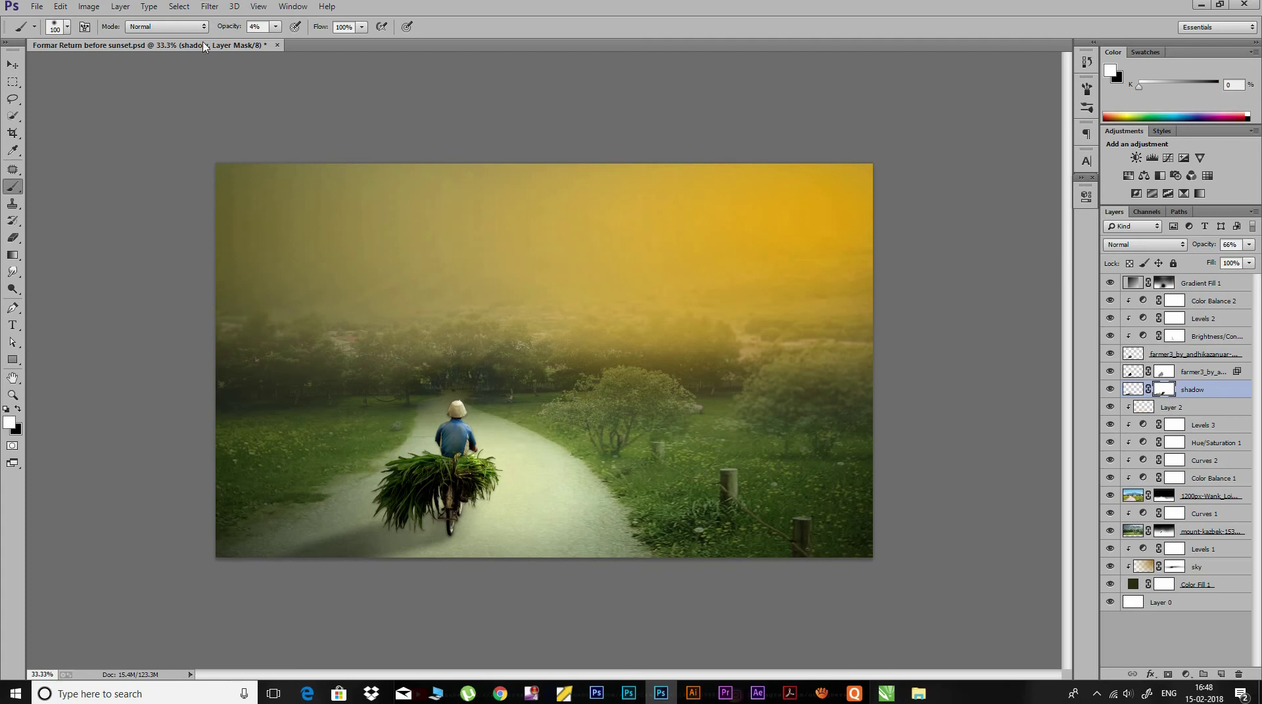
pyautogui.press('x')
pyautogui.press('0')
pyautogui.press('8')
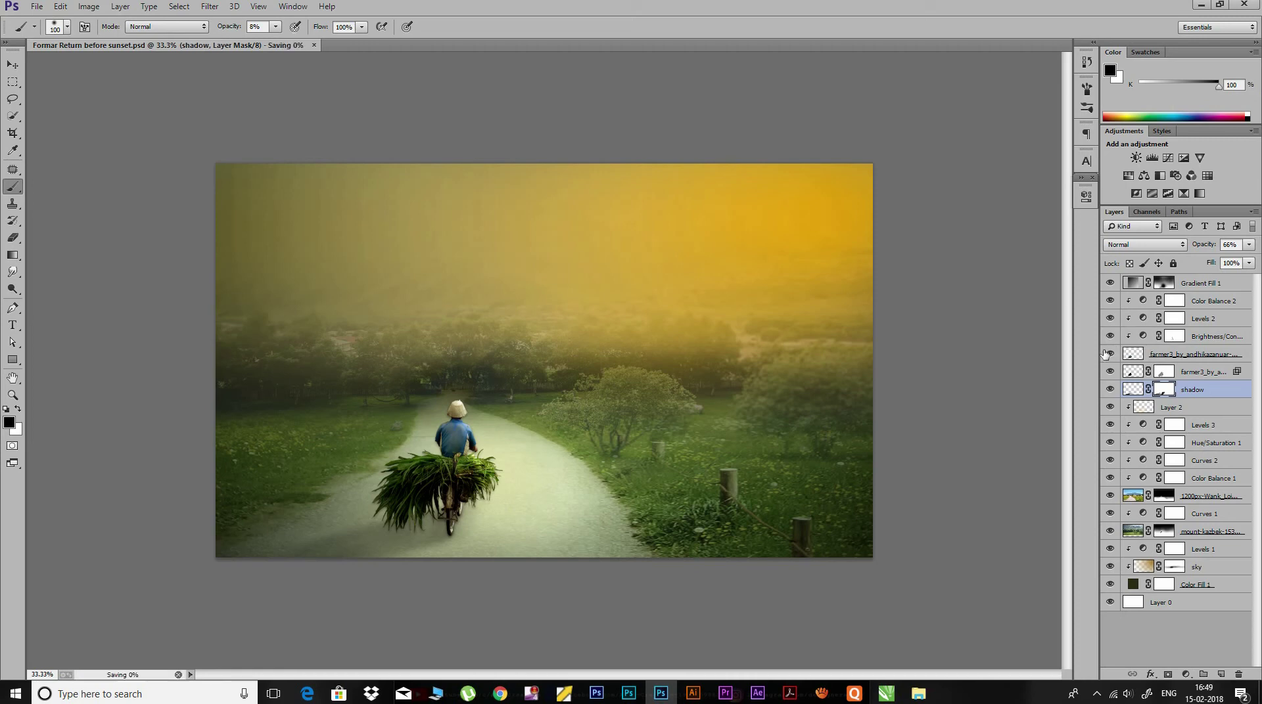
pyautogui.click(1133, 496)
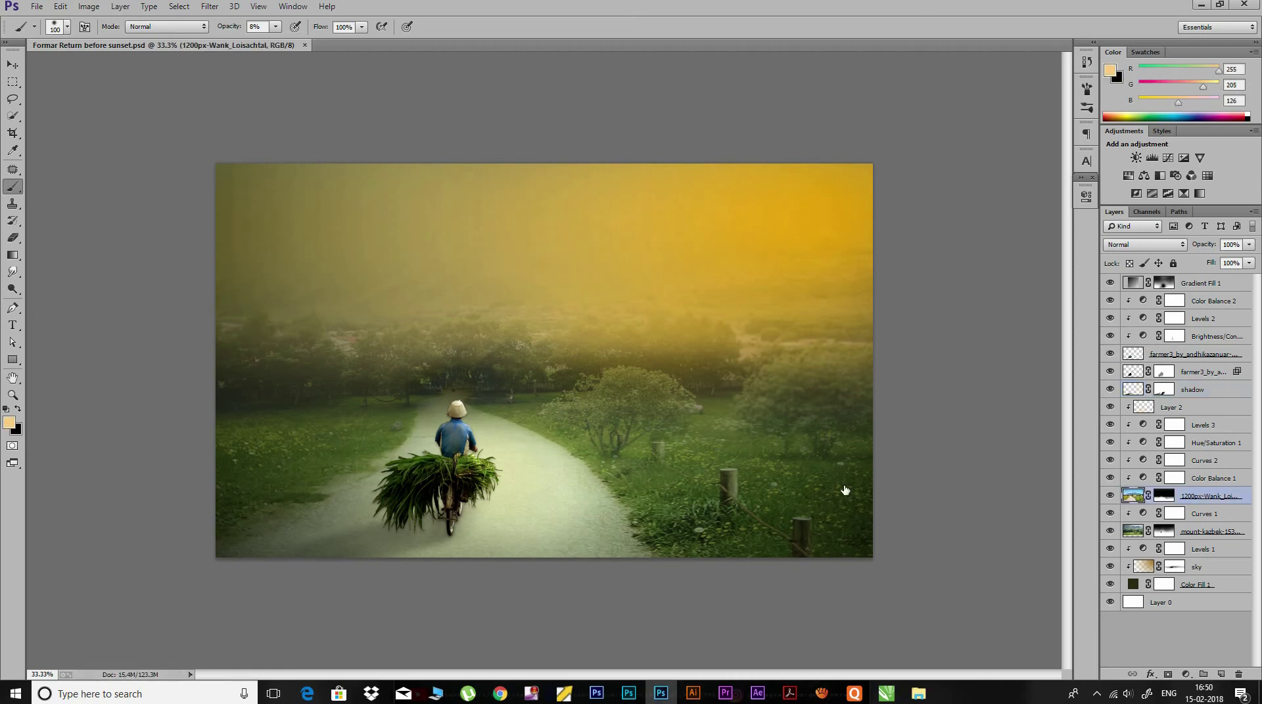
# Burn the grass left of the road on the Wank_Loisachtal layer with Midtones at 27% exposure.
pyautogui.rightClick(12, 288)
pyautogui.click(77, 299)
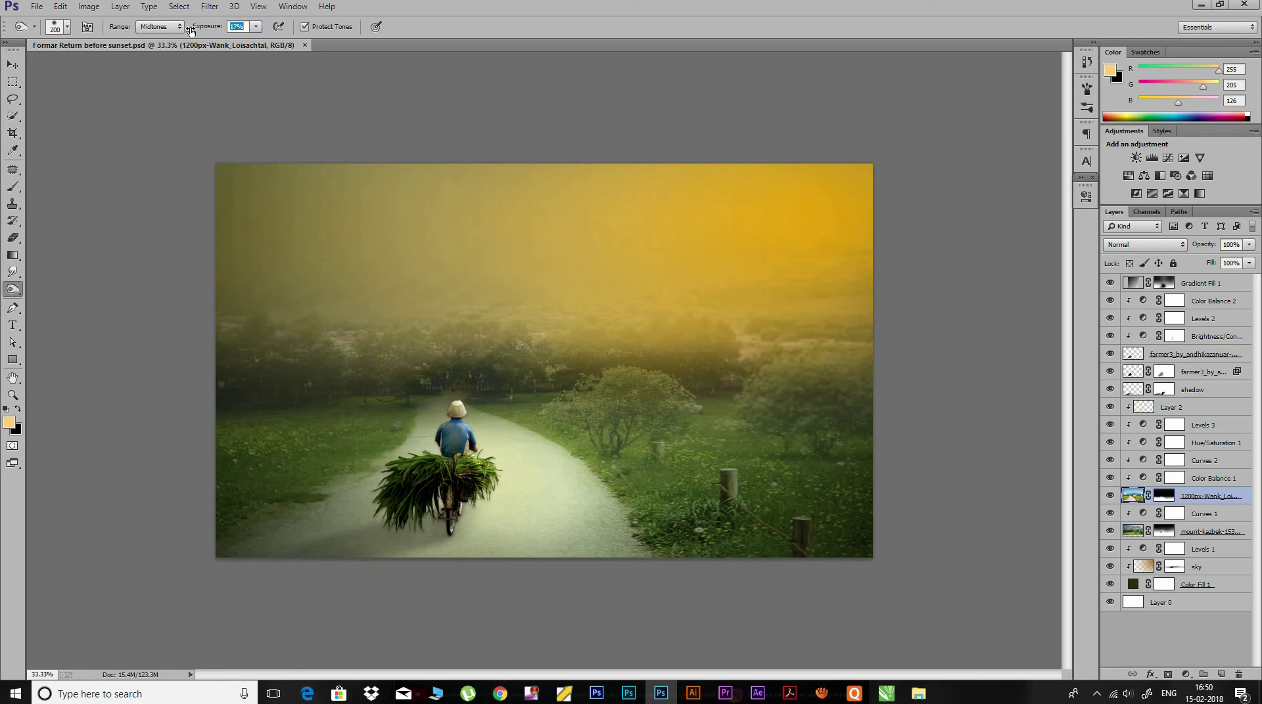
pyautogui.moveTo(187, 31); pyautogui.dragTo(183, 31)
pyautogui.press(']')
pyautogui.press(']')
pyautogui.press(']')
pyautogui.moveTo(533, 506); pyautogui.dragTo(591, 521)
pyautogui.moveTo(191, 27); pyautogui.dragTo(200, 27)
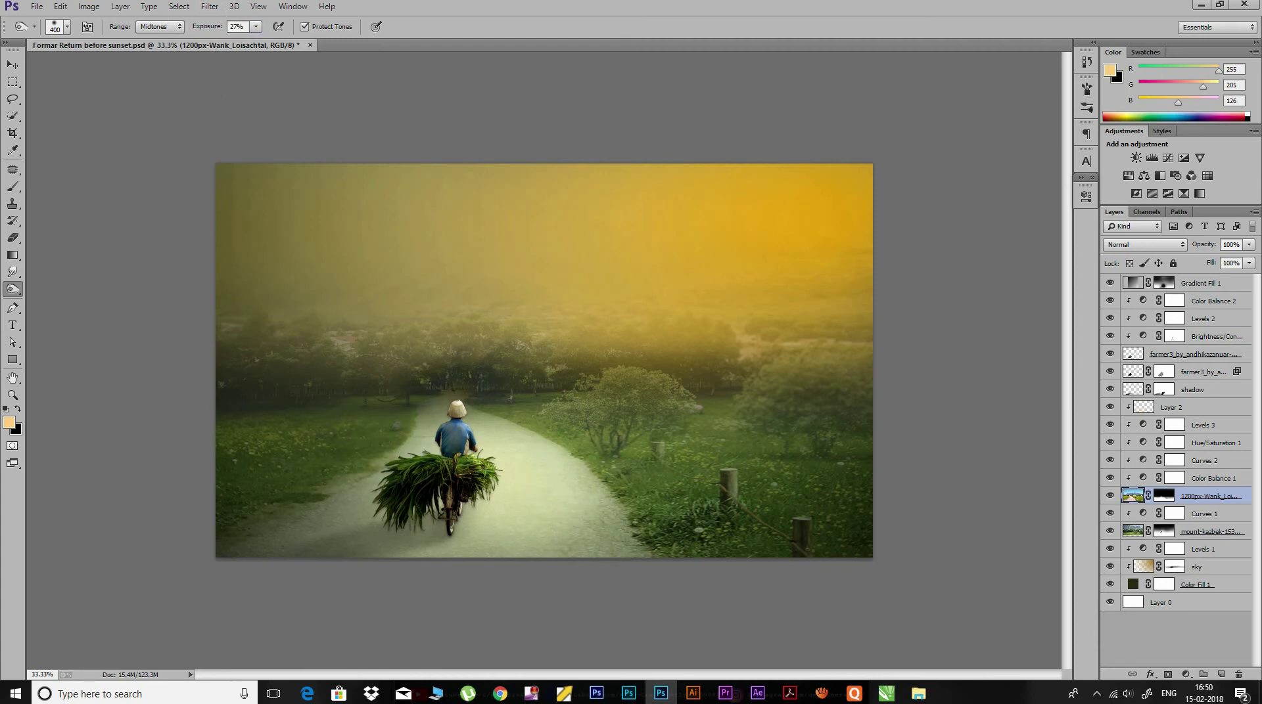
pyautogui.press('[')
pyautogui.press('[')
pyautogui.moveTo(342, 435); pyautogui.dragTo(388, 432)
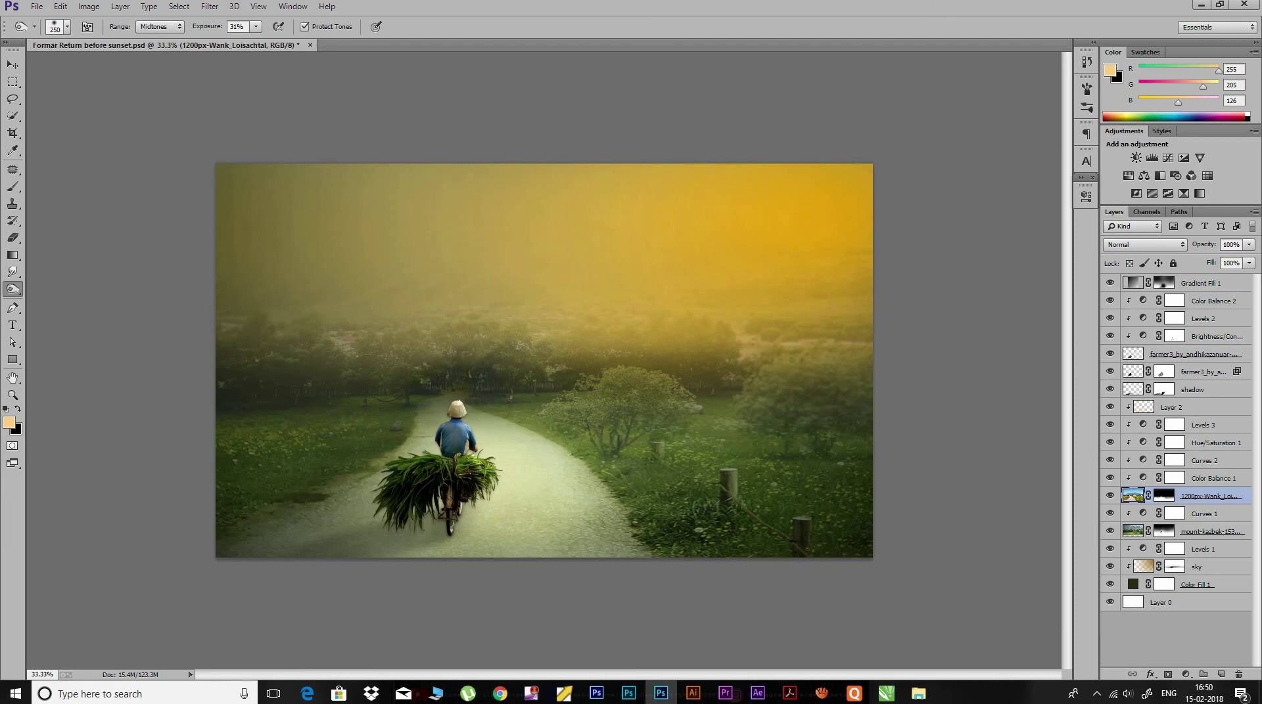
# Select the mount-kazbek layer and enlarge the burn brush to 300 for the right trees.
pyautogui.click(1142, 532)
pyautogui.press(']')
pyautogui.press(']')
pyautogui.press(']')
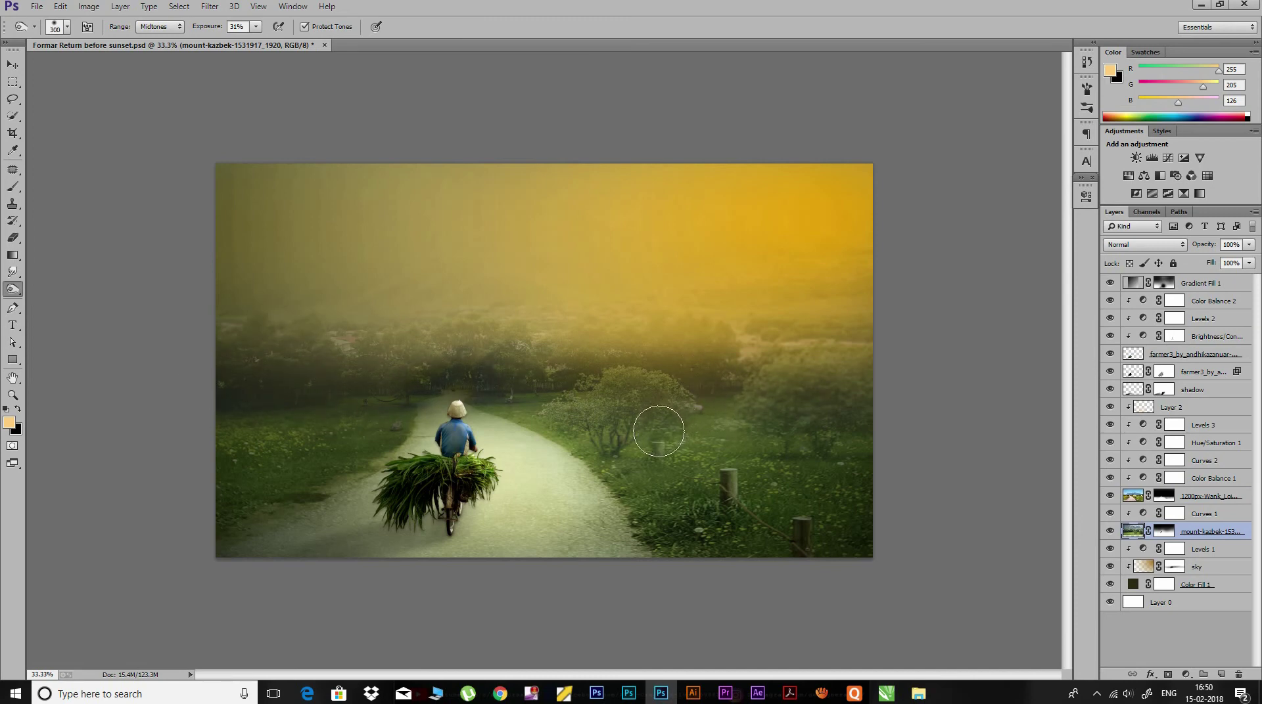
pyautogui.click(1215, 287)
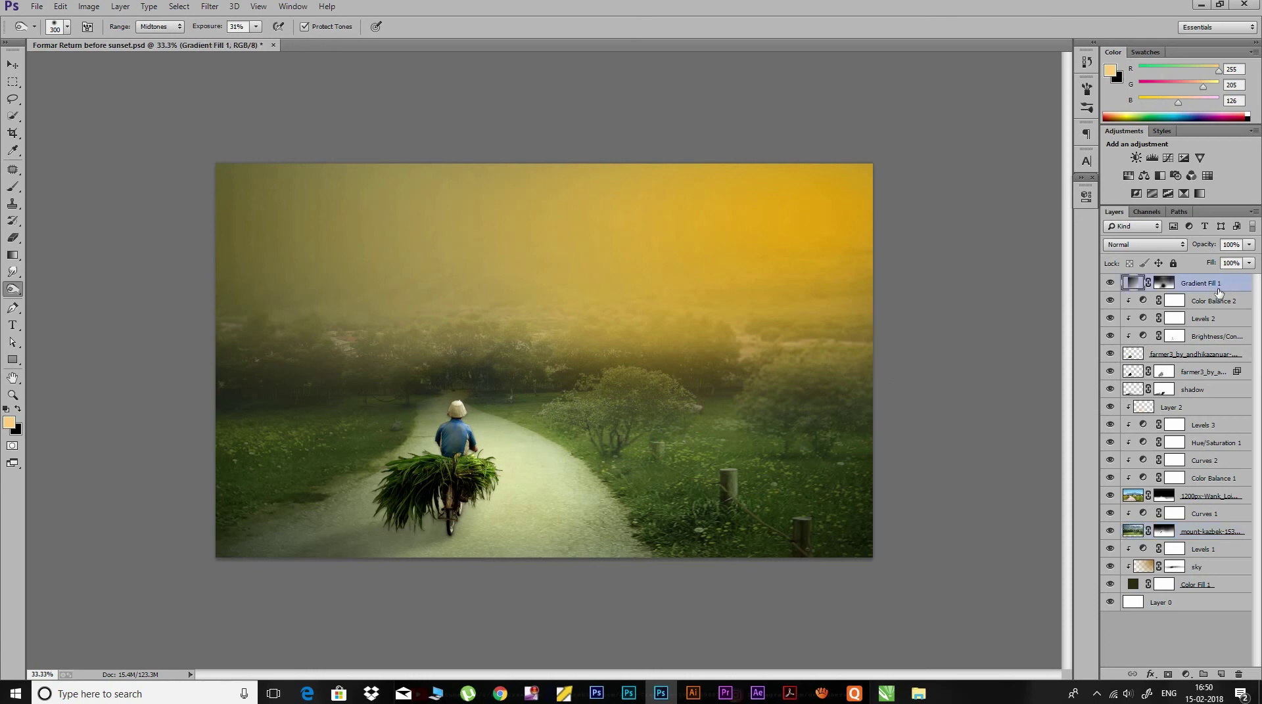
# Add a Gradient Map adjustment and set its left stop to golden yellow ffba00.
pyautogui.click(1186, 675)
pyautogui.click(1167, 648)
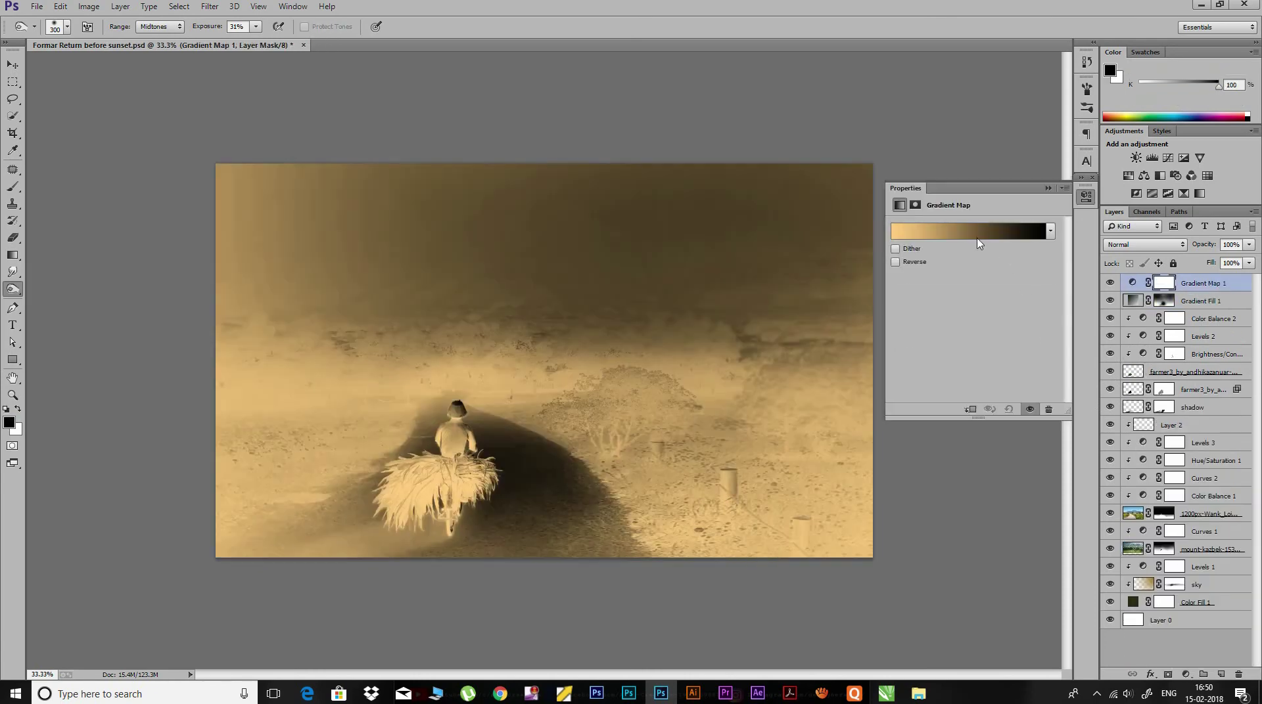
pyautogui.click(991, 240)
pyautogui.click(911, 361)
pyautogui.doubleClick(911, 359)
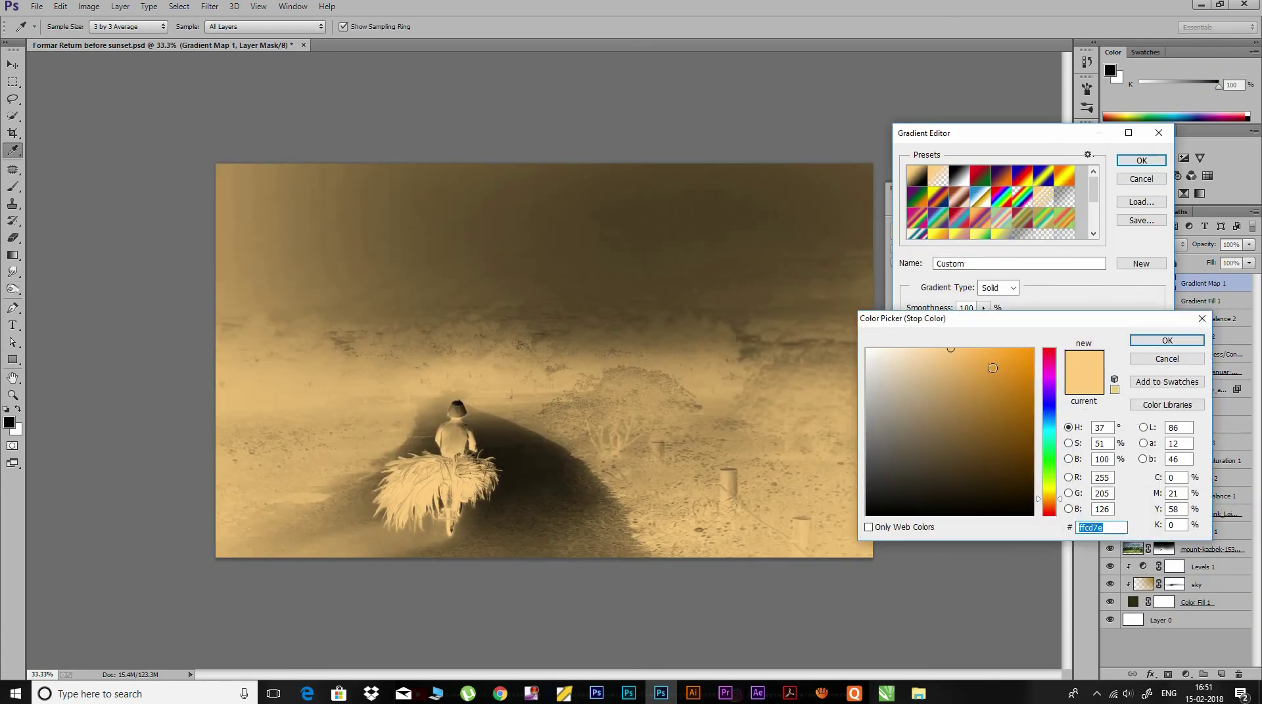
pyautogui.moveTo(993, 368); pyautogui.dragTo(1037, 346)
pyautogui.click(1046, 495)
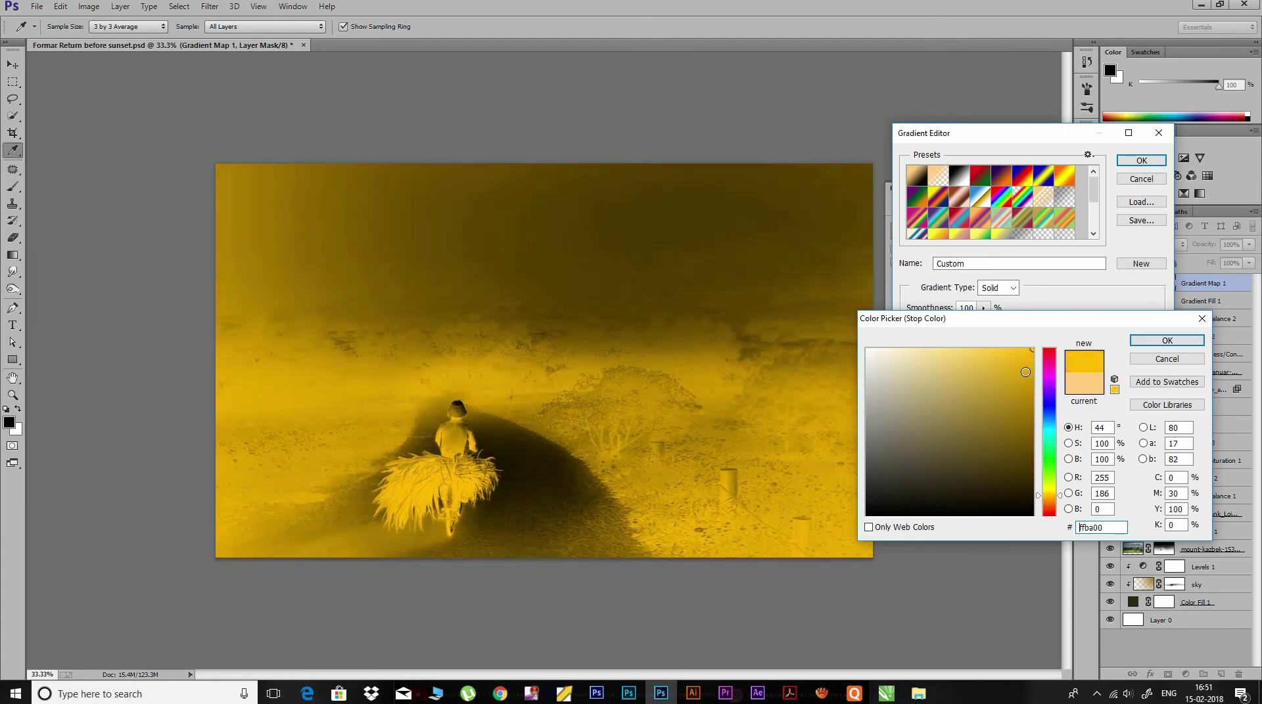
pyautogui.click(1167, 340)
# Try a dark green for the right gradient stop, then cancel that change.
pyautogui.click(1155, 358)
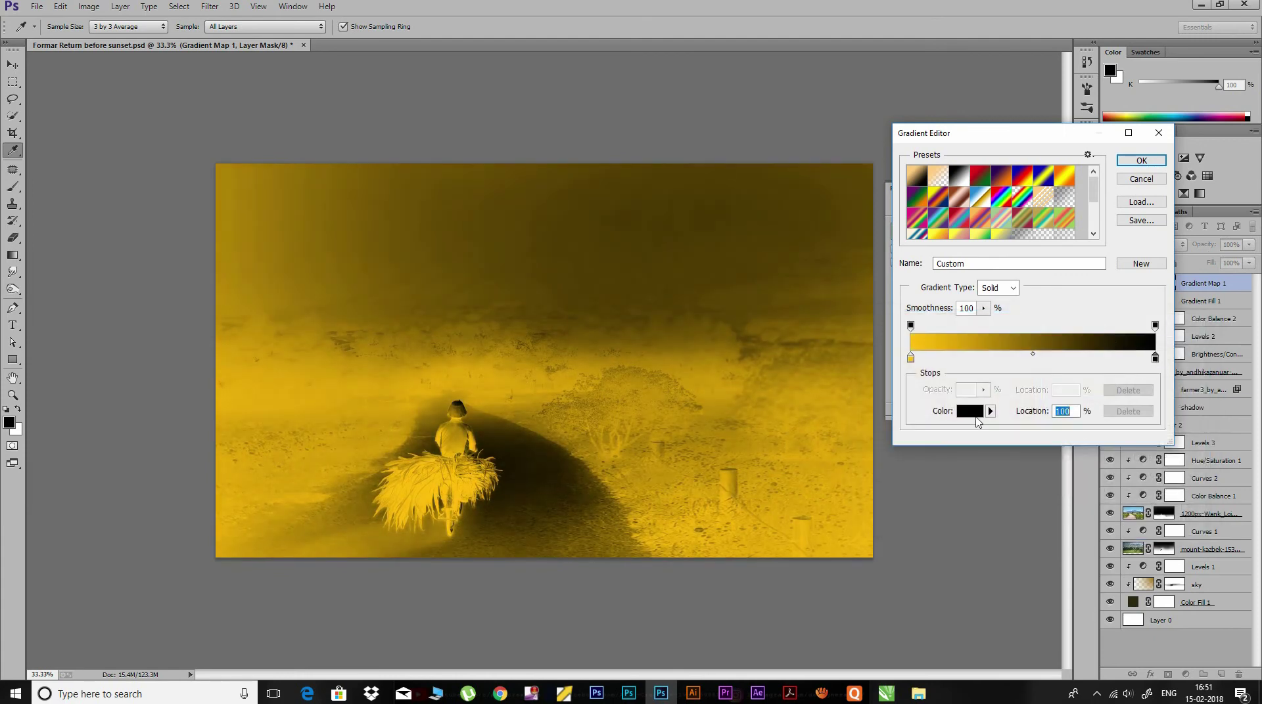
pyautogui.click(970, 411)
pyautogui.moveTo(1045, 486); pyautogui.dragTo(1045, 460)
pyautogui.click(932, 449)
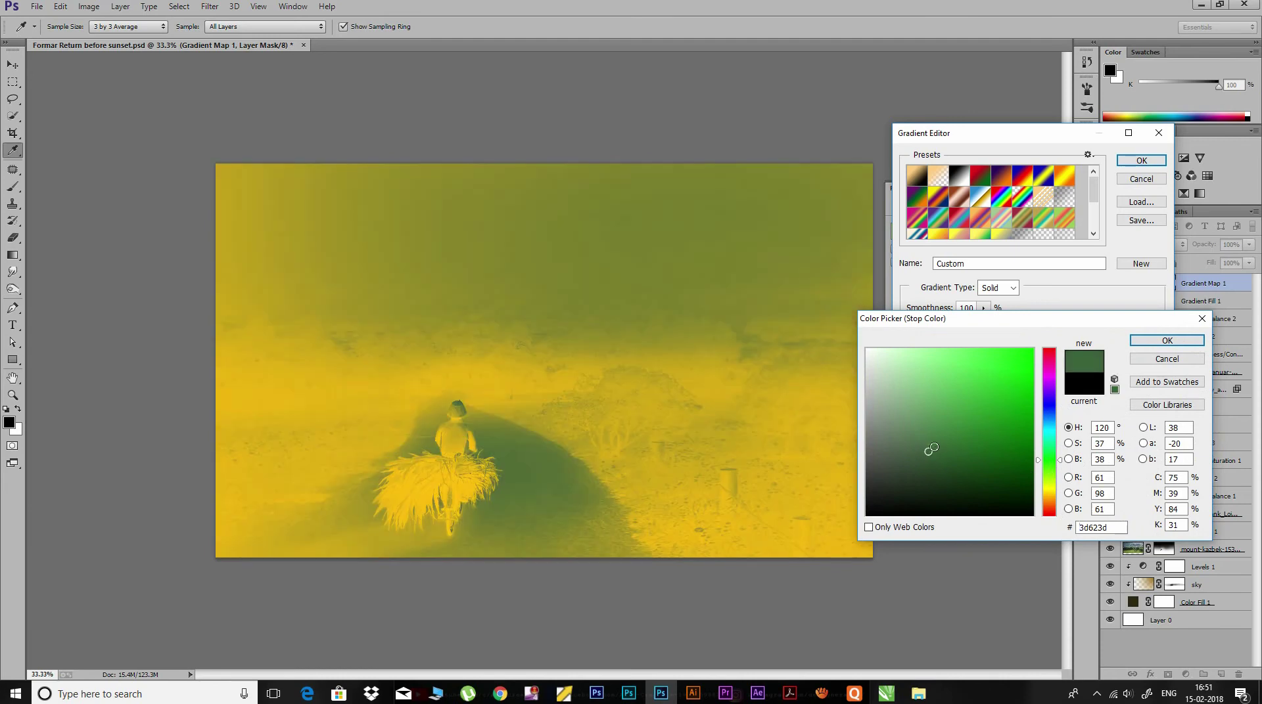
pyautogui.moveTo(939, 448); pyautogui.dragTo(936, 452)
pyautogui.click(1167, 359)
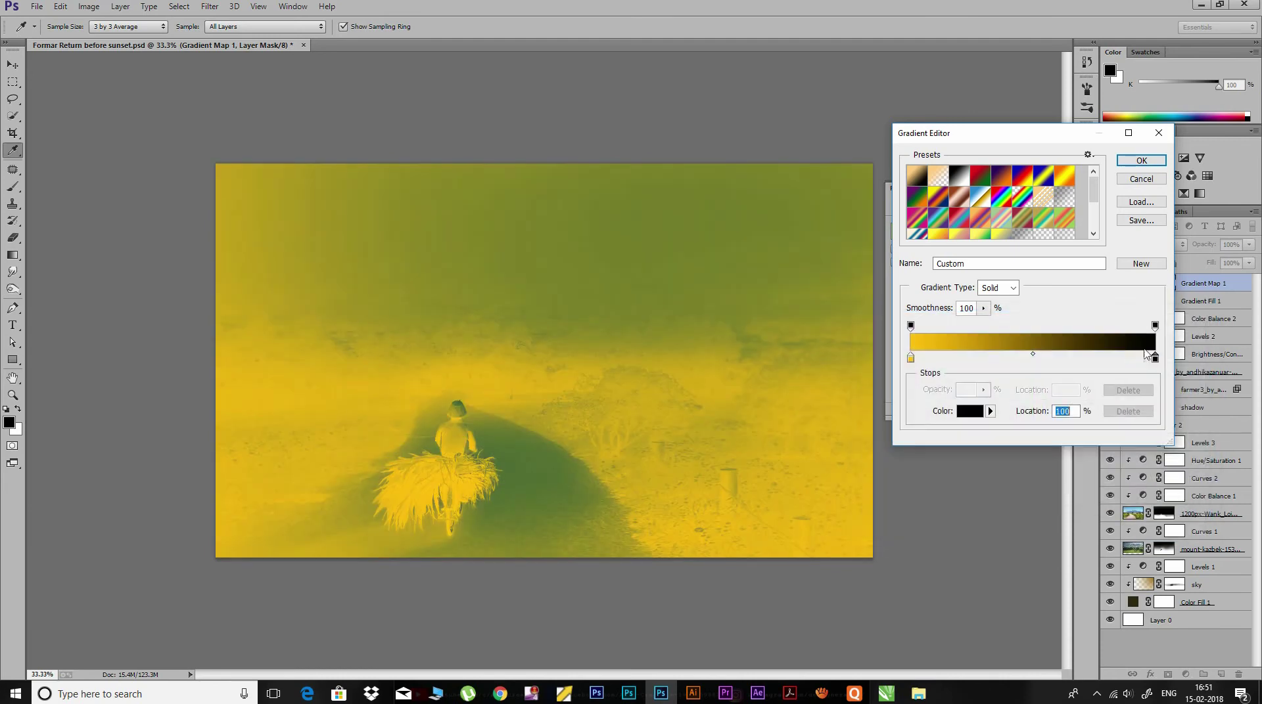
# Load the foreground-to-background preset and make the right stop bright yellow.
pyautogui.click(920, 184)
pyautogui.doubleClick(1155, 359)
pyautogui.moveTo(1051, 501); pyautogui.dragTo(1051, 495)
pyautogui.click(1025, 395)
pyautogui.click(1167, 341)
# Make the left stop dark green and apply the edited gradient map.
pyautogui.click(910, 358)
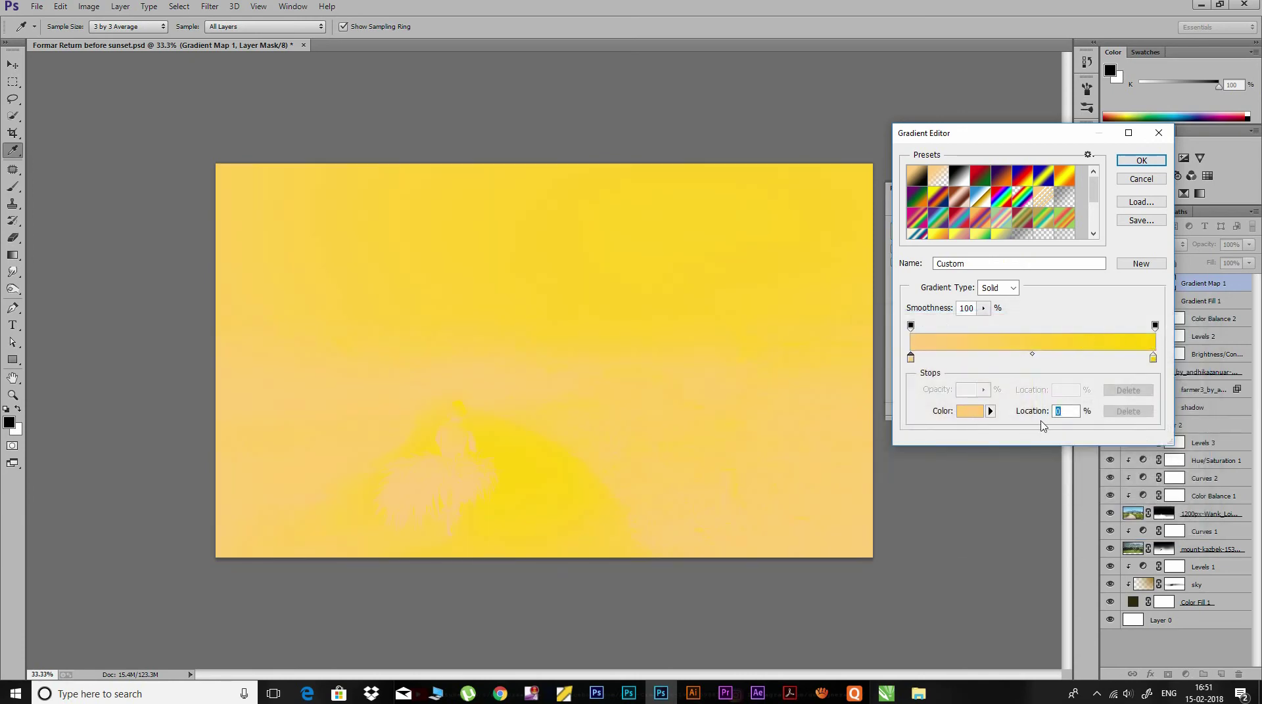
pyautogui.click(969, 411)
pyautogui.click(1048, 485)
pyautogui.moveTo(944, 450); pyautogui.dragTo(935, 456)
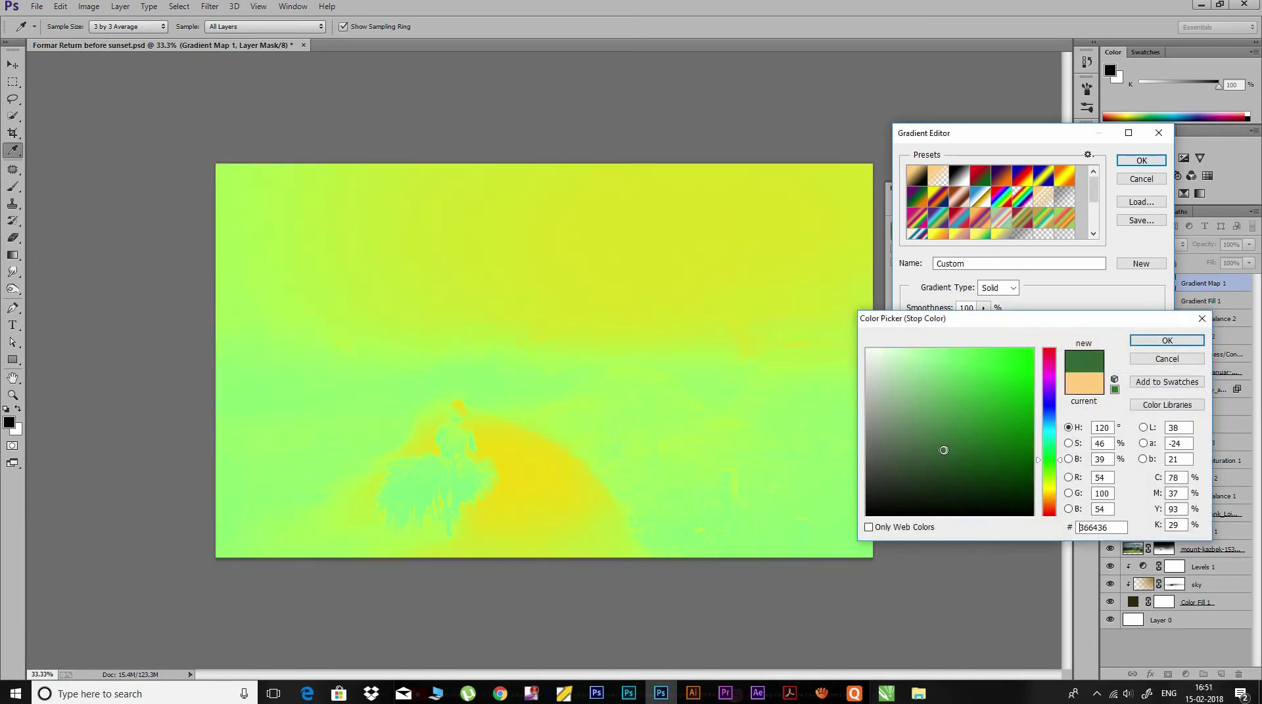
pyautogui.click(1166, 340)
pyautogui.click(1141, 160)
# Blend the Gradient Map as Soft Light and lower its opacity.
pyautogui.click(1084, 199)
pyautogui.click(1145, 245)
pyautogui.click(1110, 429)
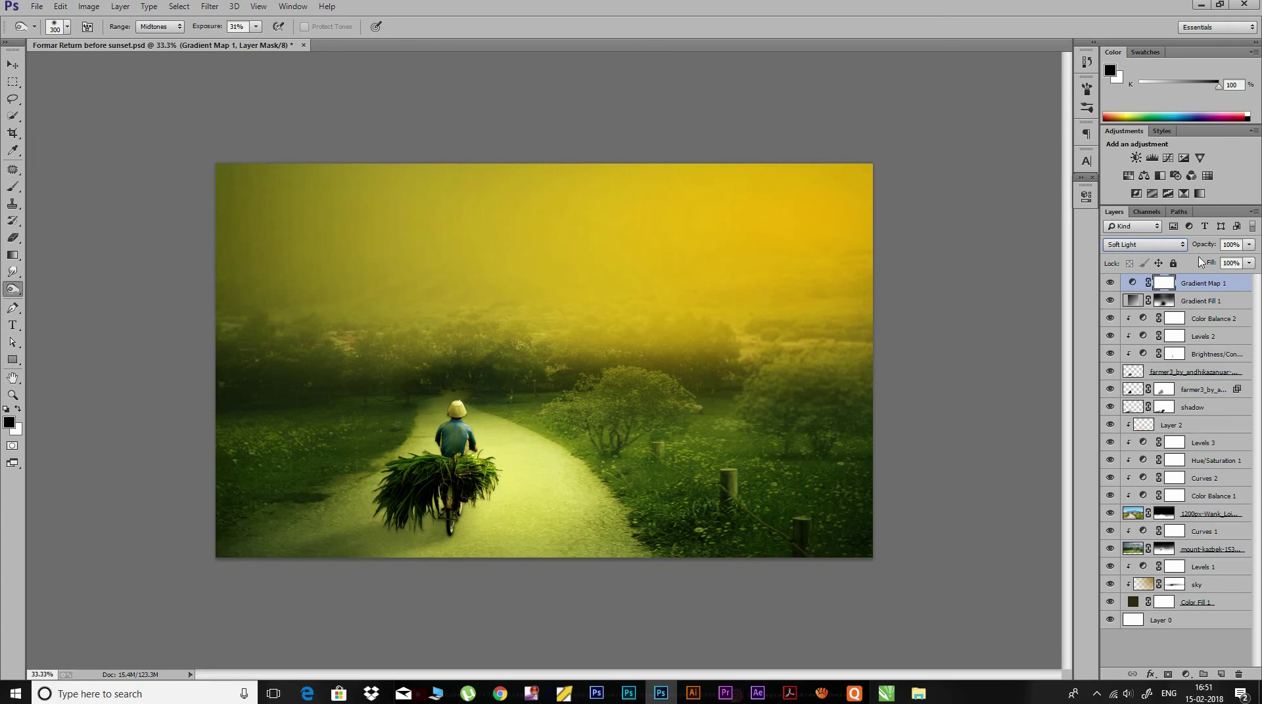
pyautogui.moveTo(1208, 248)
pyautogui.mouseDown()
pyautogui.moveTo(1181, 246)
pyautogui.moveTo(1200, 248)
pyautogui.mouseUp()
# Switch the Gradient Map to Color blend at 41% opacity and select Levels 1.
pyautogui.click(1144, 244)
pyautogui.click(1114, 581)
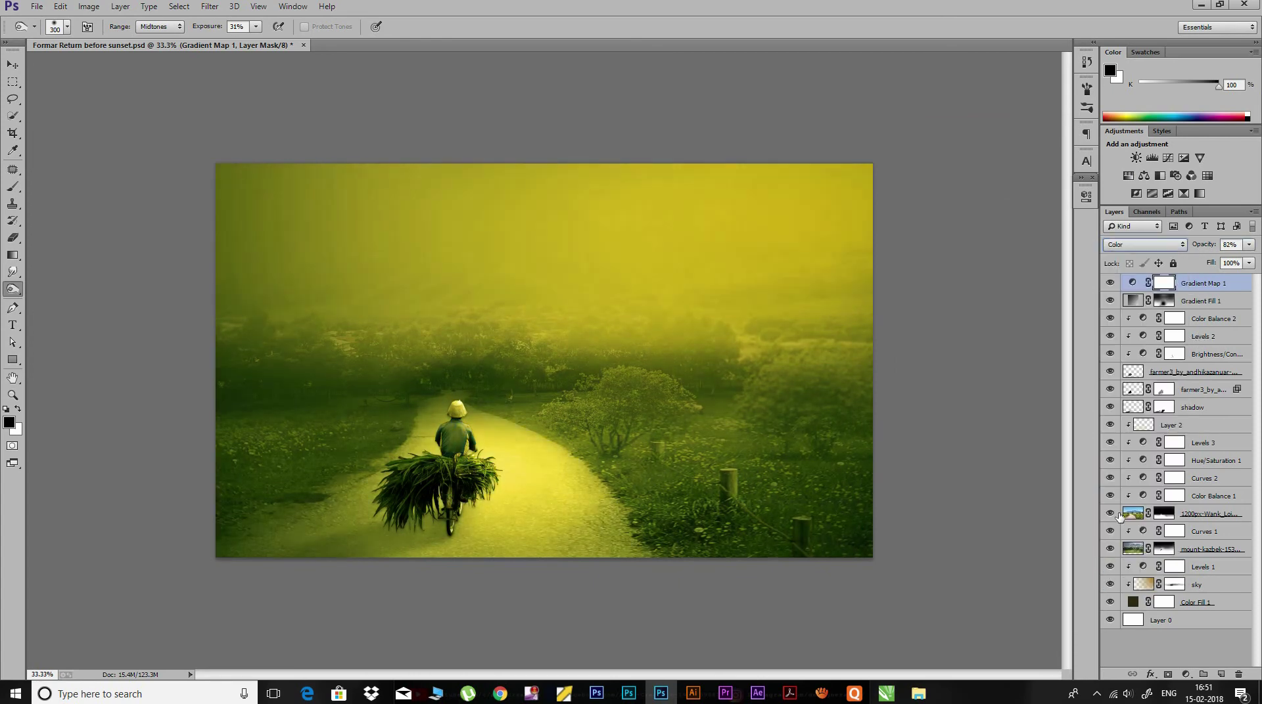
pyautogui.click(1228, 246)
pyautogui.moveTo(1235, 247); pyautogui.dragTo(1181, 246)
pyautogui.press('Return')
pyautogui.click(1201, 567)
pyautogui.click(1186, 674)
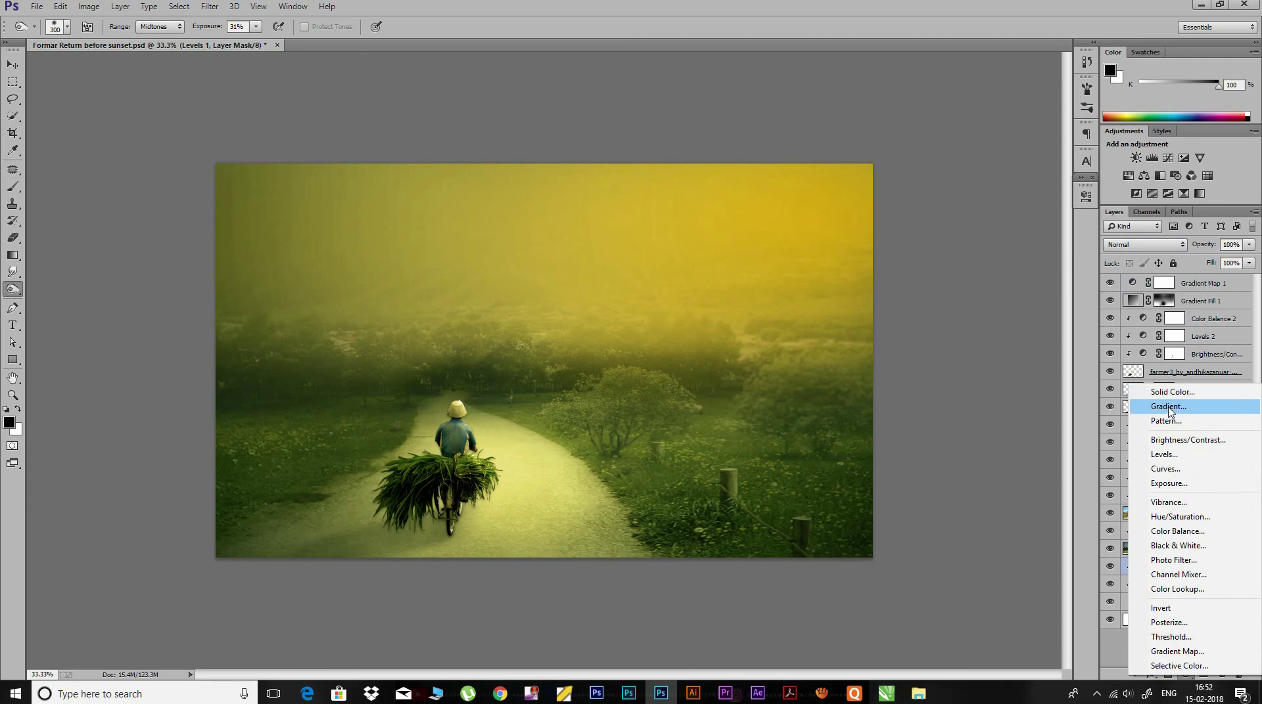
# Add a Gradient fill layer above Levels 1 with a light orange left stop.
pyautogui.click(1169, 407)
pyautogui.click(1084, 318)
pyautogui.click(910, 357)
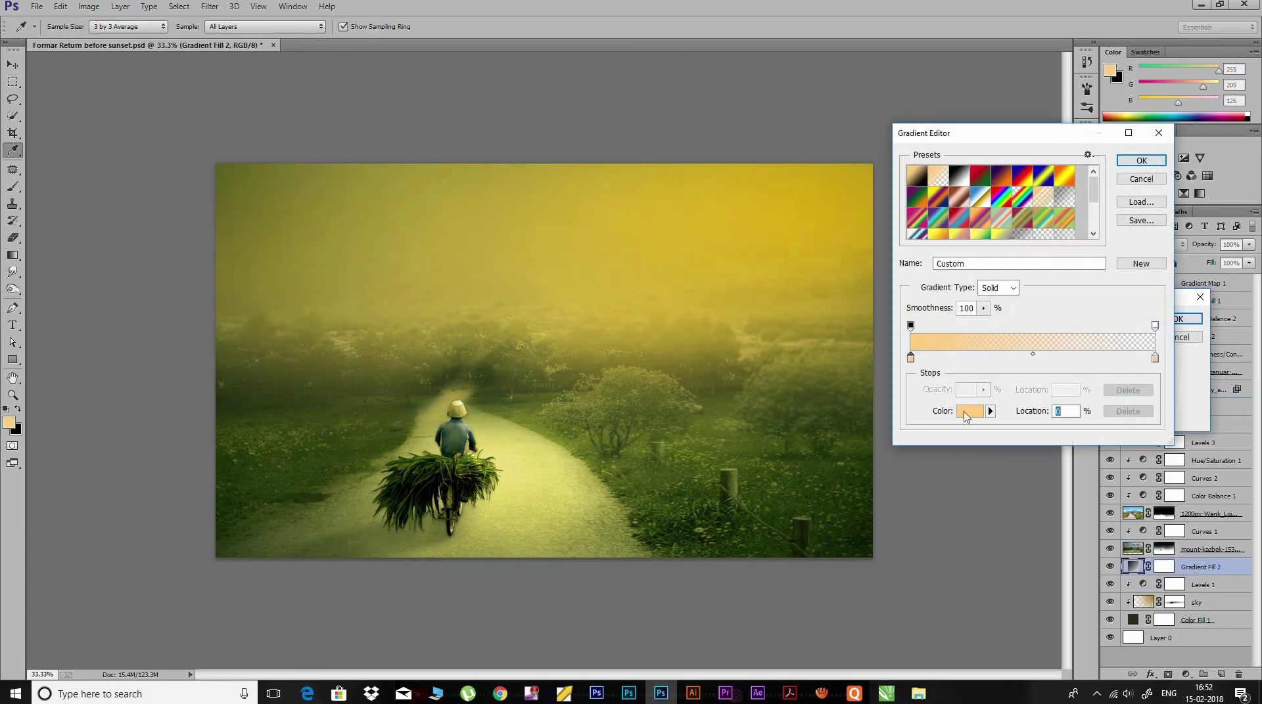
pyautogui.click(969, 411)
pyautogui.click(1137, 326)
pyautogui.click(1142, 161)
# Make the gradient radial, centre it upper right and enlarge it to 362%.
pyautogui.click(1078, 340)
pyautogui.click(1068, 363)
pyautogui.moveTo(545, 323); pyautogui.dragTo(859, 200)
pyautogui.moveTo(1035, 394); pyautogui.dragTo(1040, 401)
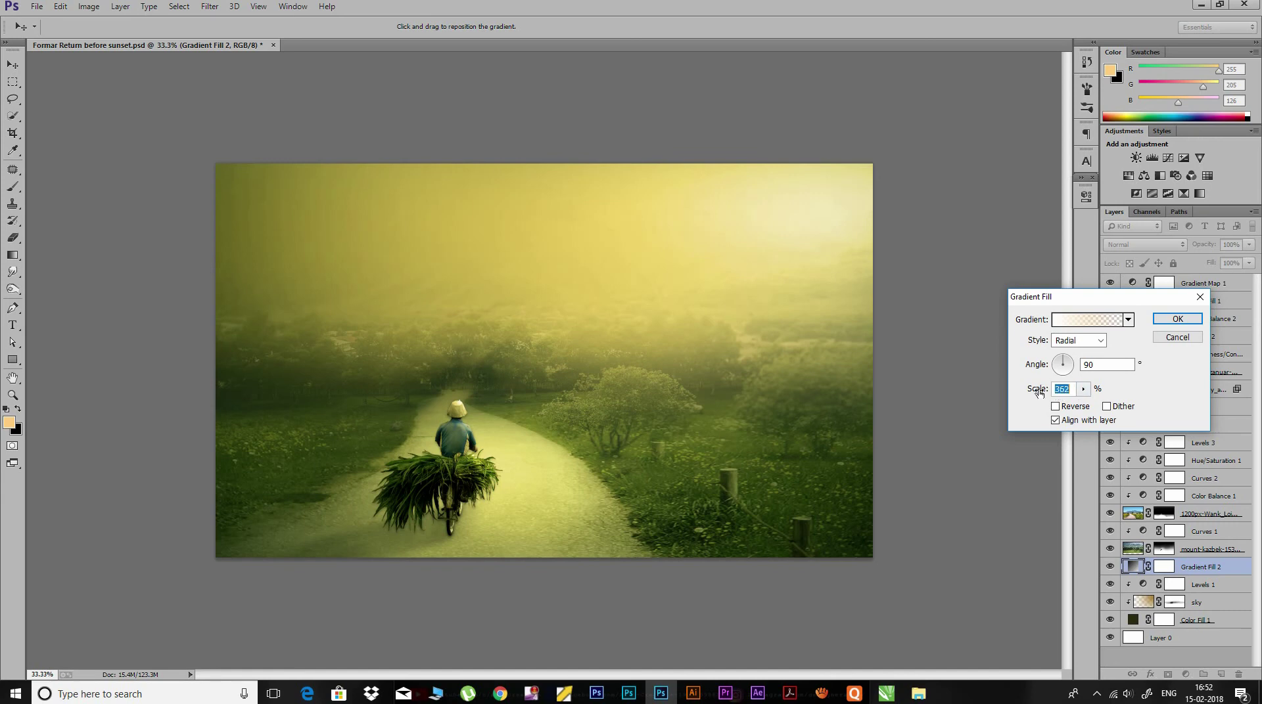
# Move the right gradient stop to 75%, apply the fill and set opacity to 96%.
pyautogui.click(1094, 321)
pyautogui.moveTo(1154, 357); pyautogui.dragTo(1094, 358)
pyautogui.click(1141, 160)
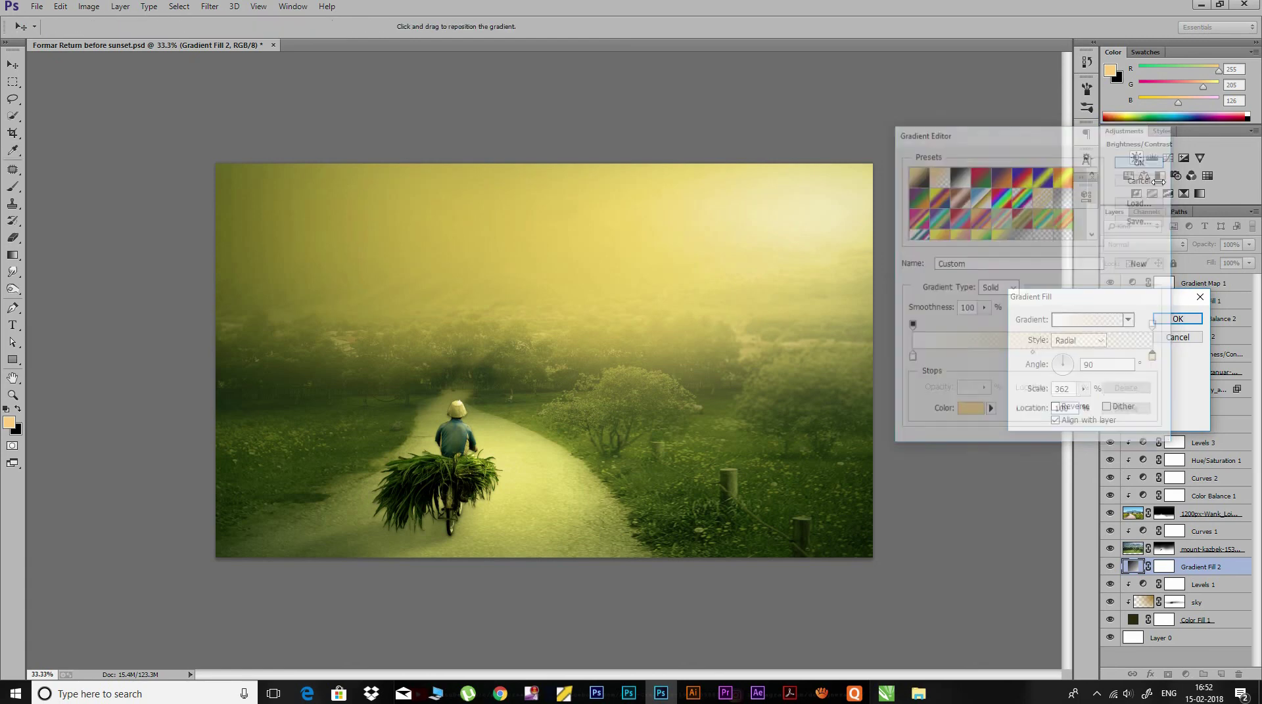
pyautogui.click(1204, 320)
pyautogui.moveTo(1196, 248); pyautogui.dragTo(1209, 248)
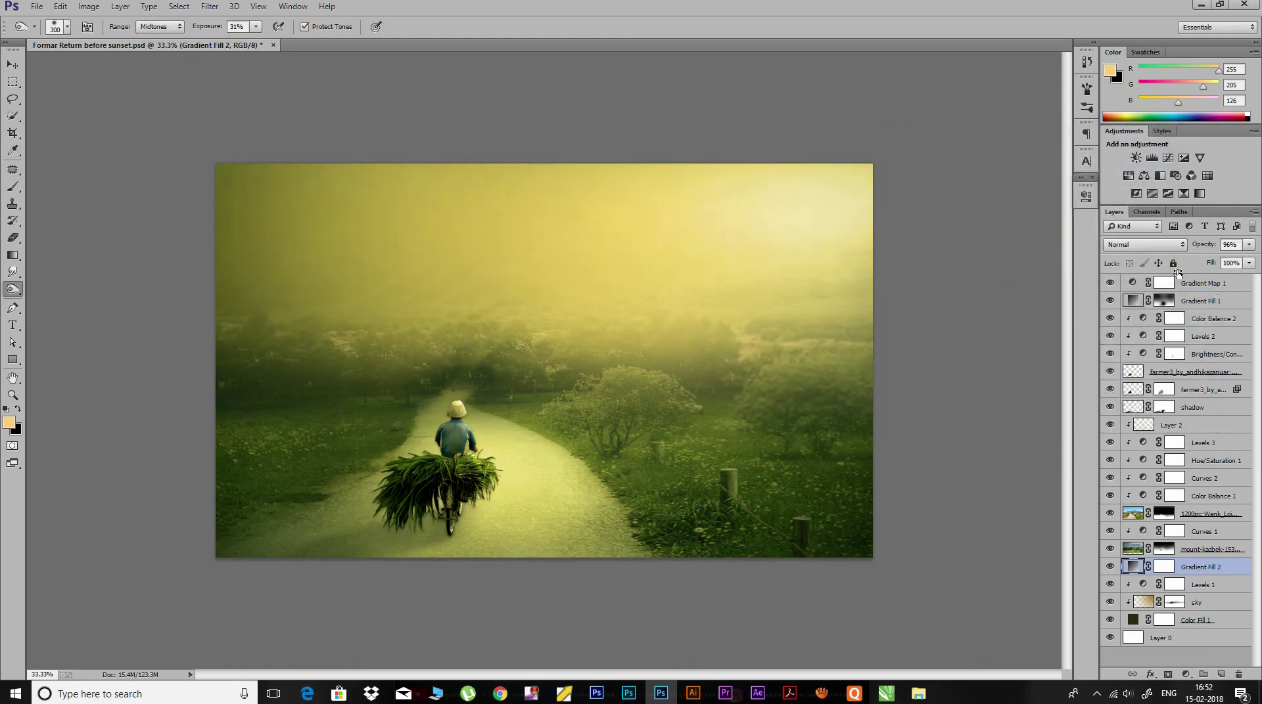
pyautogui.click(1135, 289)
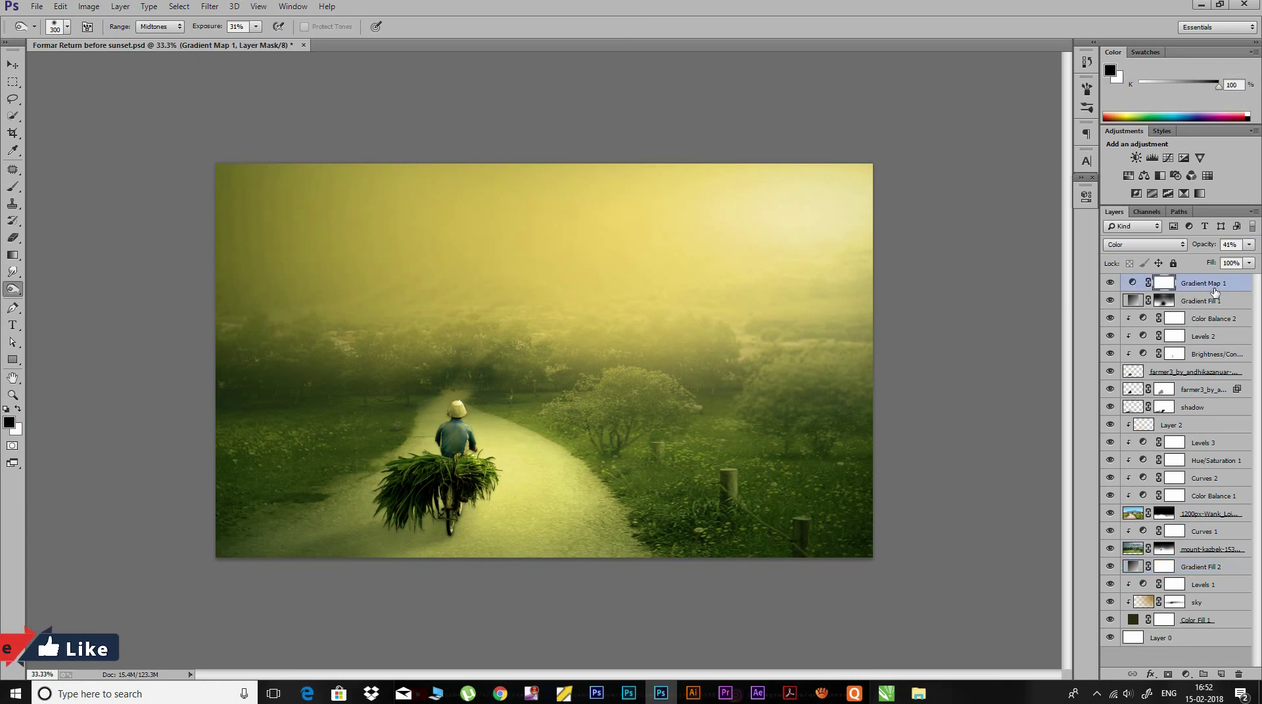
# Add a Curves layer that raises the black point and brightens midtones and highlights.
pyautogui.click(1186, 674)
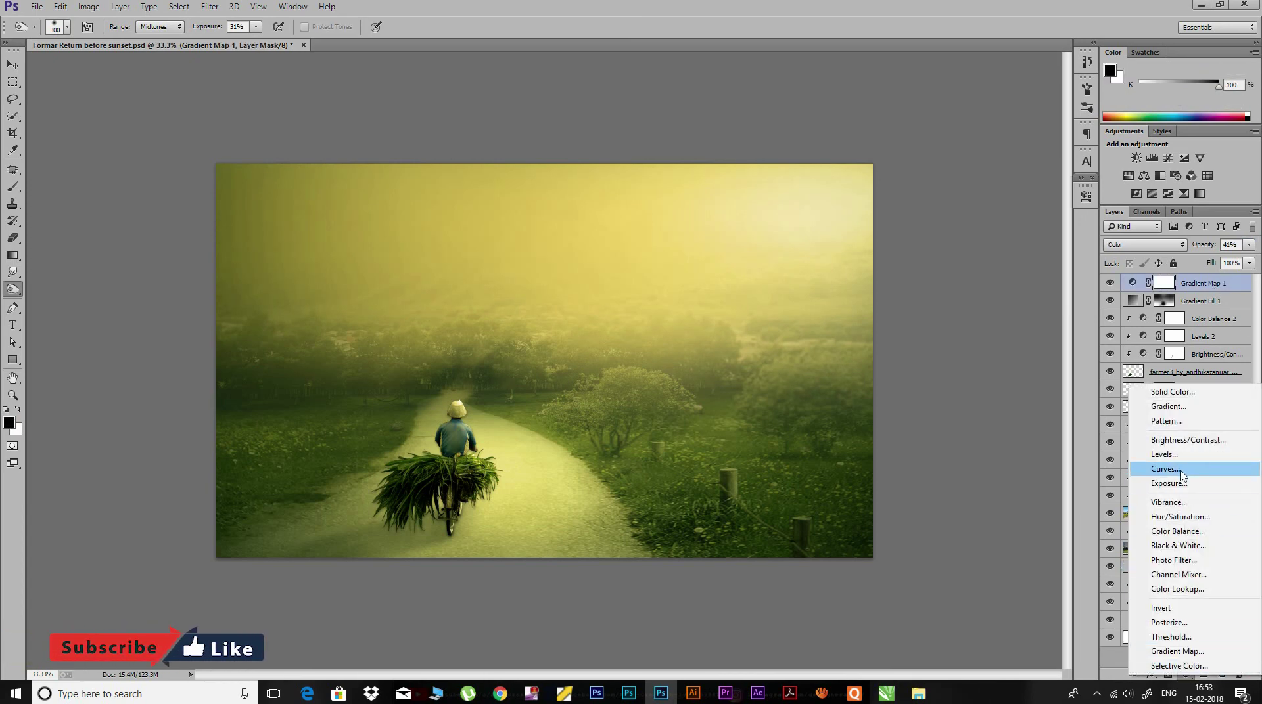
pyautogui.click(1166, 468)
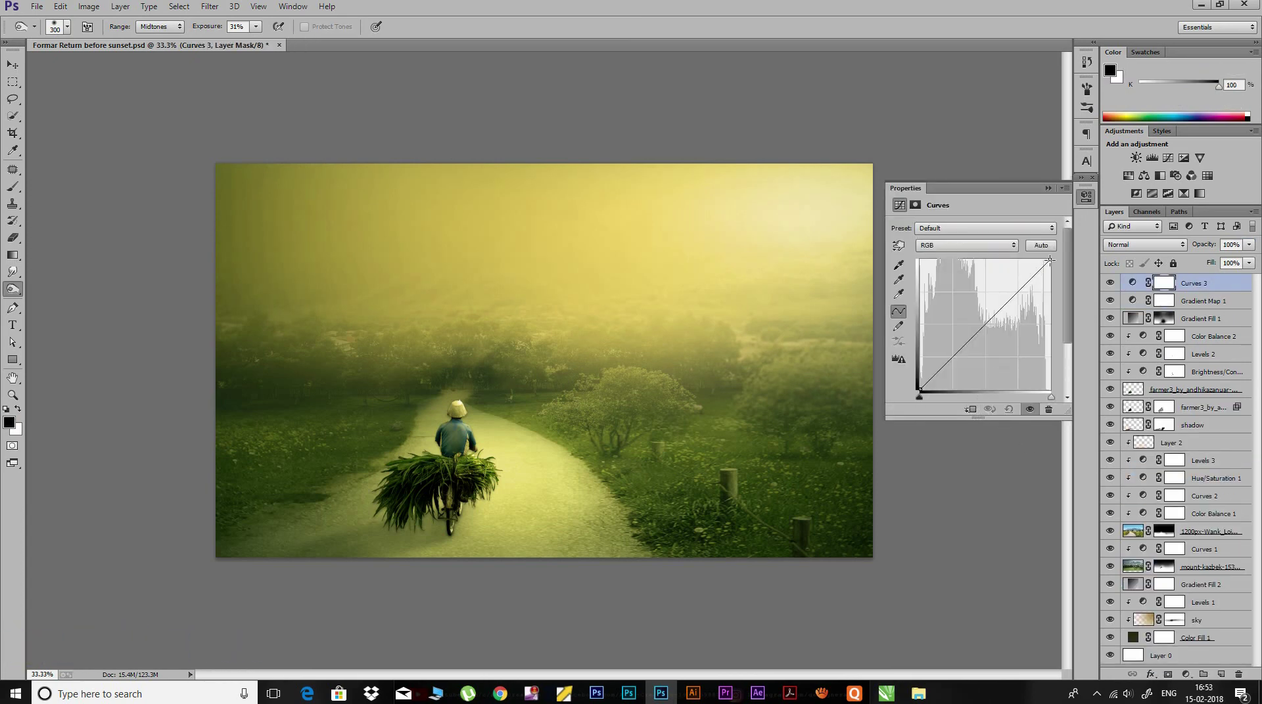
pyautogui.moveTo(960, 348); pyautogui.dragTo(960, 342)
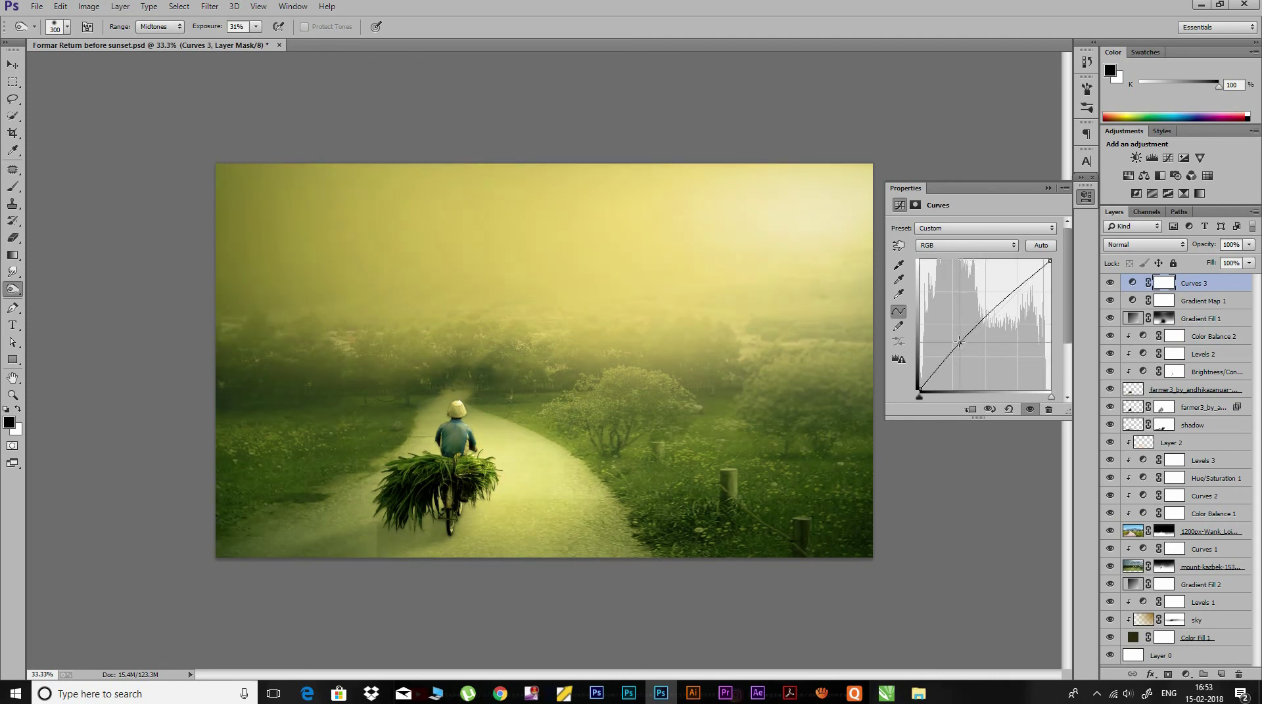
pyautogui.moveTo(918, 390)
pyautogui.mouseDown()
pyautogui.moveTo(911, 371)
pyautogui.moveTo(967, 335)
pyautogui.mouseUp()
pyautogui.moveTo(1050, 261); pyautogui.dragTo(1049, 261)
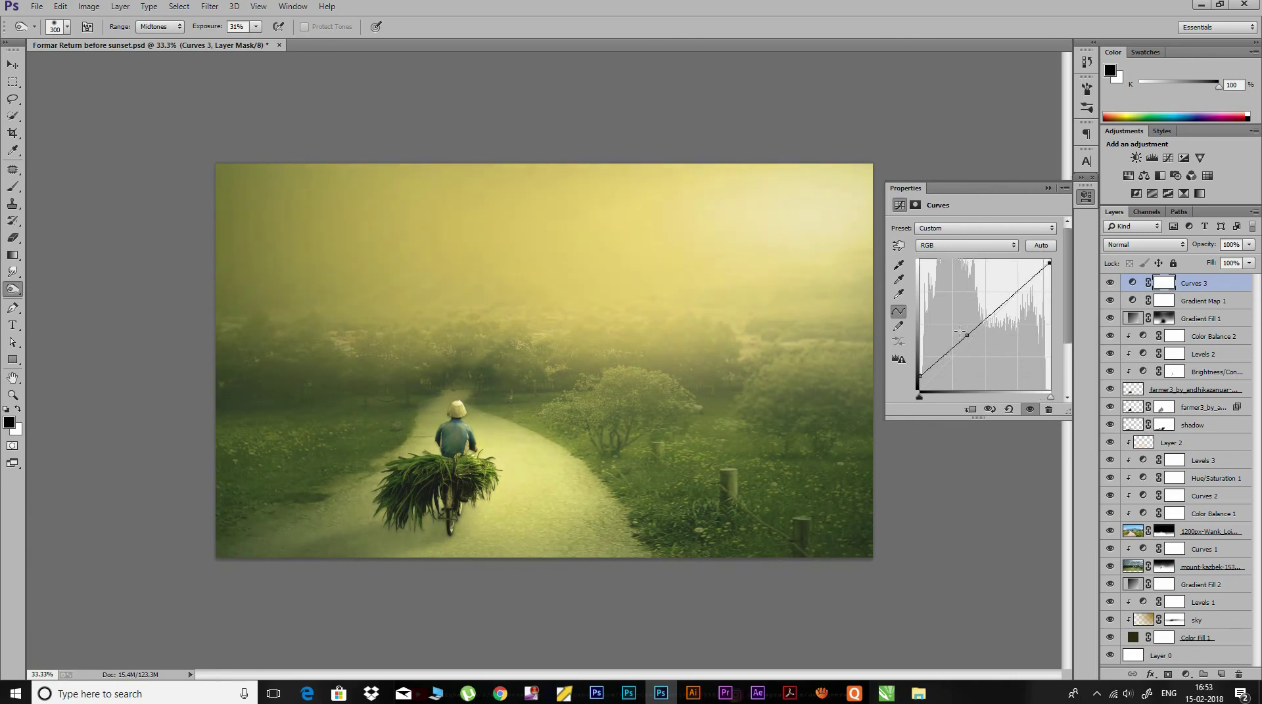
pyautogui.moveTo(968, 335); pyautogui.dragTo(976, 329)
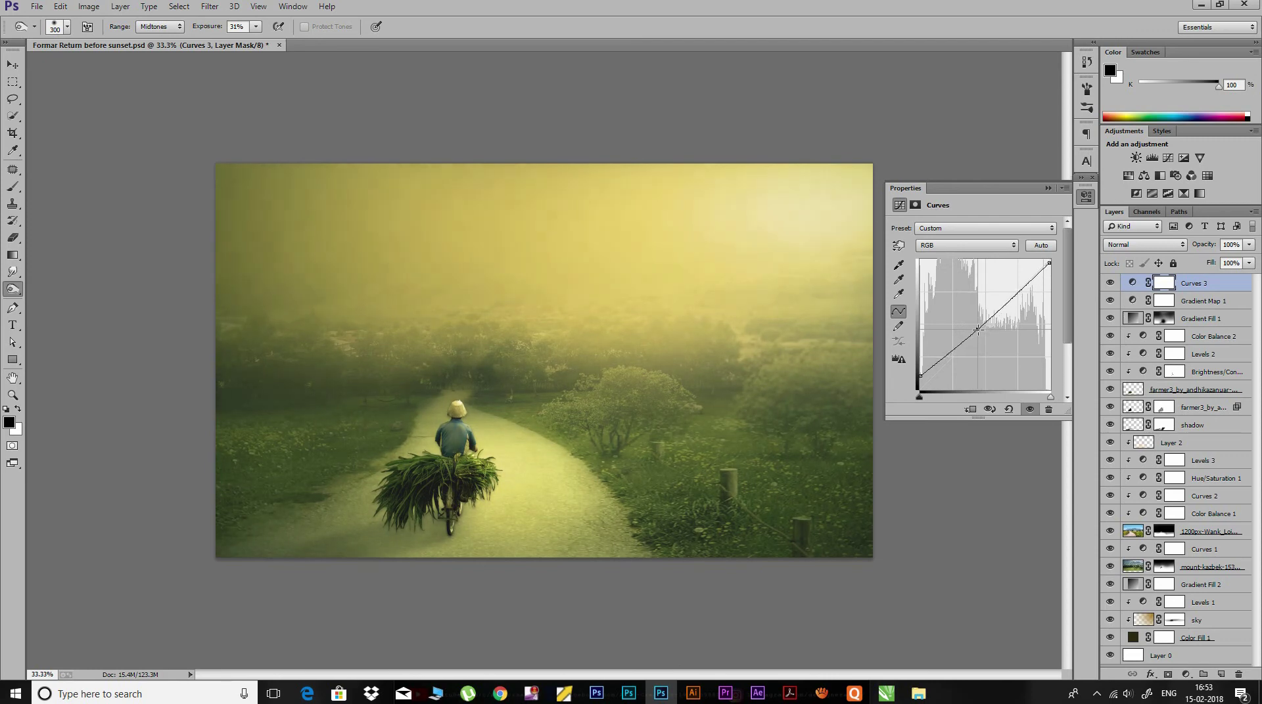
pyautogui.click(1086, 196)
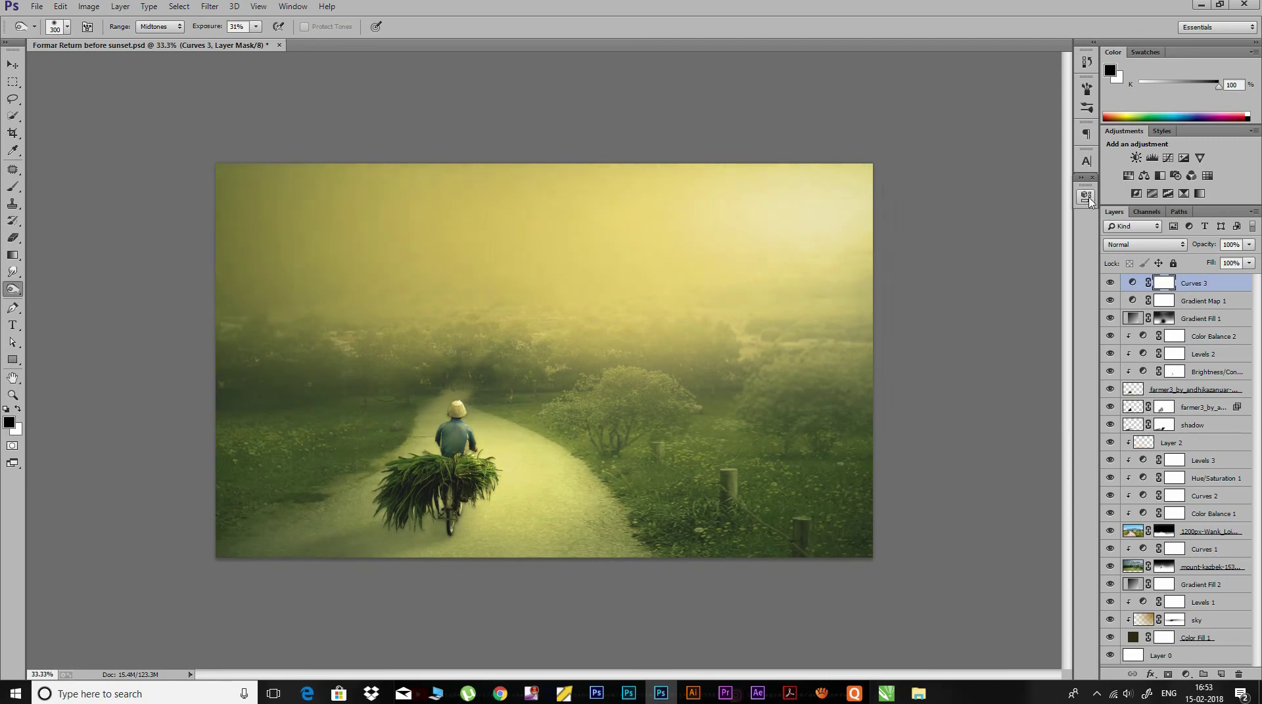
# Group all layers from Curves 3 to Layer 0 and add a Selective Color adjustment.
pyautogui.keyDown('shift'); pyautogui.click(1206, 655); pyautogui.keyUp('shift')
pyautogui.hotkey('ctrl', 'g')
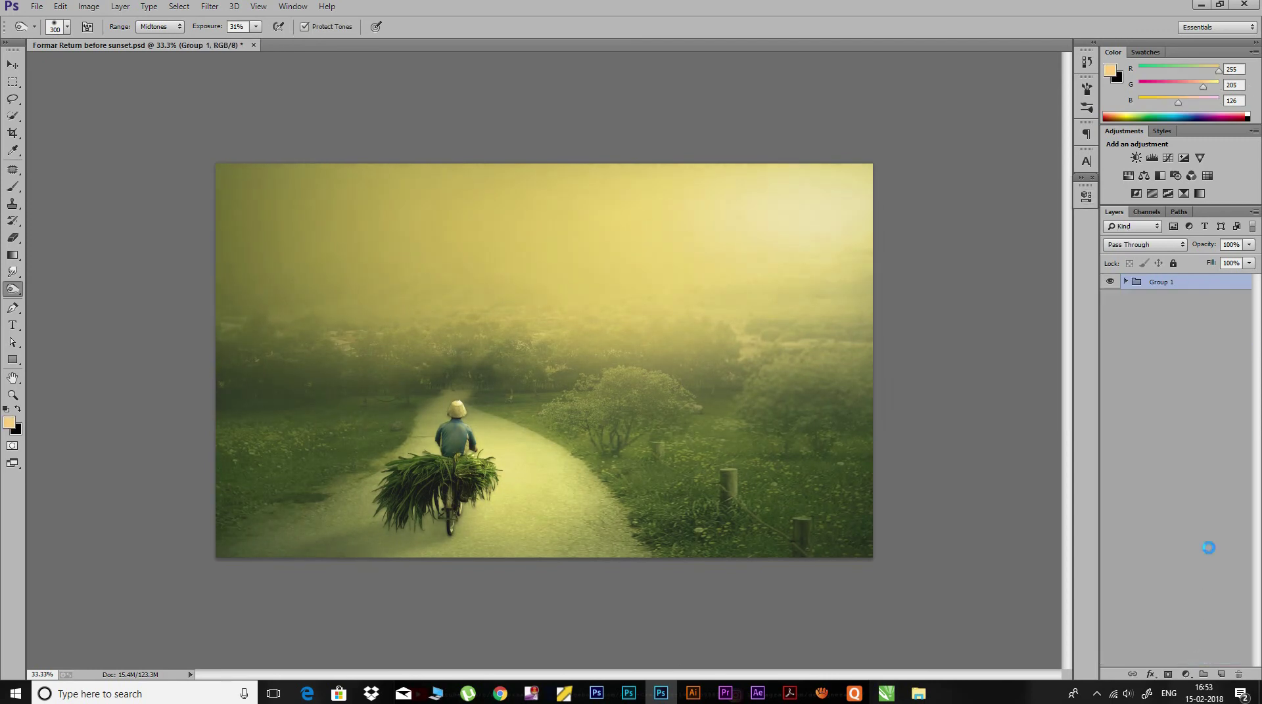
pyautogui.click(1186, 674)
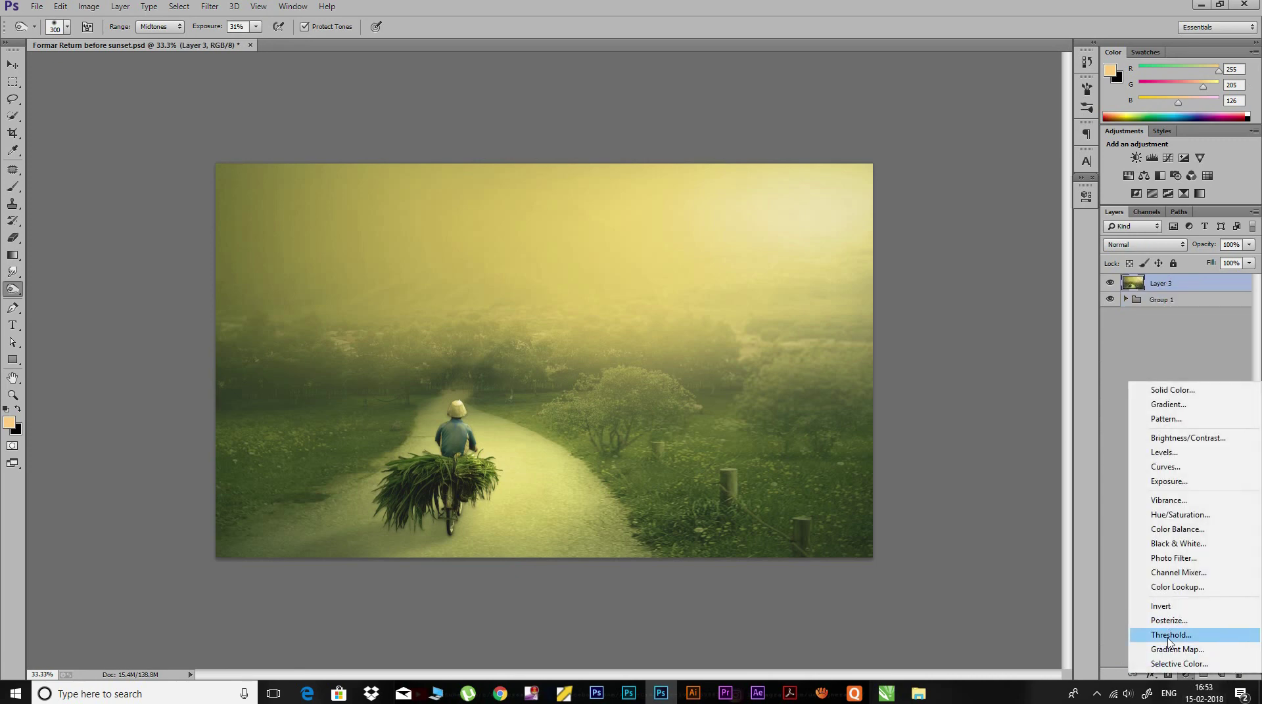
pyautogui.click(1178, 663)
# Shift the Yellows to cyan +45, magenta +40, yellow +27, black −27.
pyautogui.click(953, 245)
pyautogui.click(952, 260)
pyautogui.moveTo(973, 276)
pyautogui.mouseDown()
pyautogui.moveTo(1046, 280)
pyautogui.moveTo(1007, 276)
pyautogui.mouseUp()
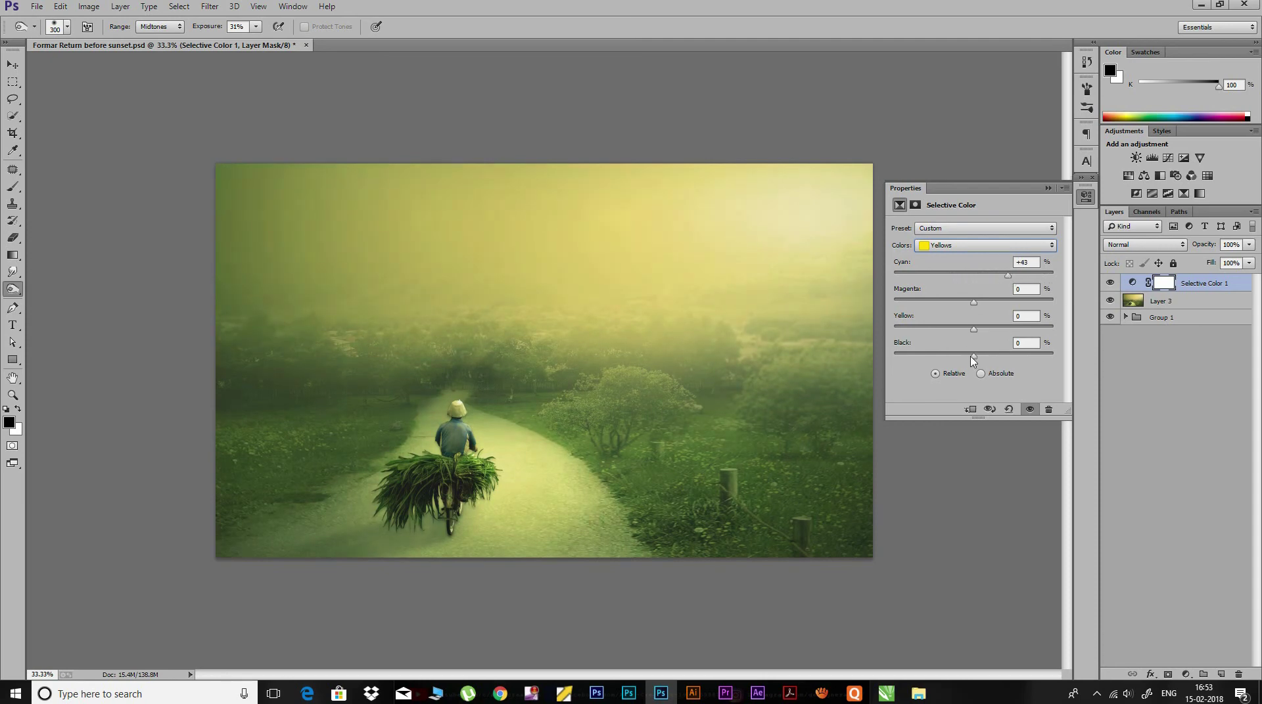
pyautogui.moveTo(973, 356); pyautogui.dragTo(952, 356)
pyautogui.moveTo(973, 302)
pyautogui.mouseDown()
pyautogui.moveTo(995, 306)
pyautogui.moveTo(993, 328)
pyautogui.mouseUp()
pyautogui.click(1086, 196)
pyautogui.click(1186, 674)
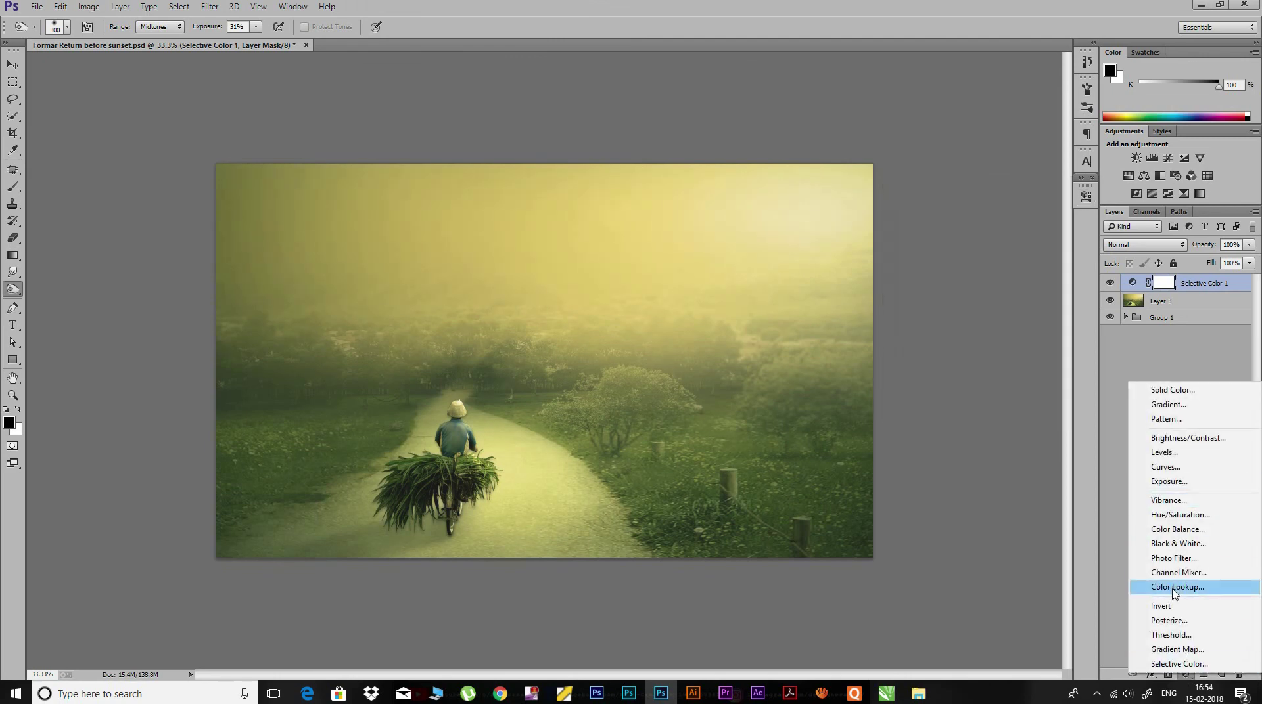
# Add an EdgyAmber.3DL Color Lookup layer in Soft Light at 41% opacity.
pyautogui.click(1156, 502)
pyautogui.click(990, 232)
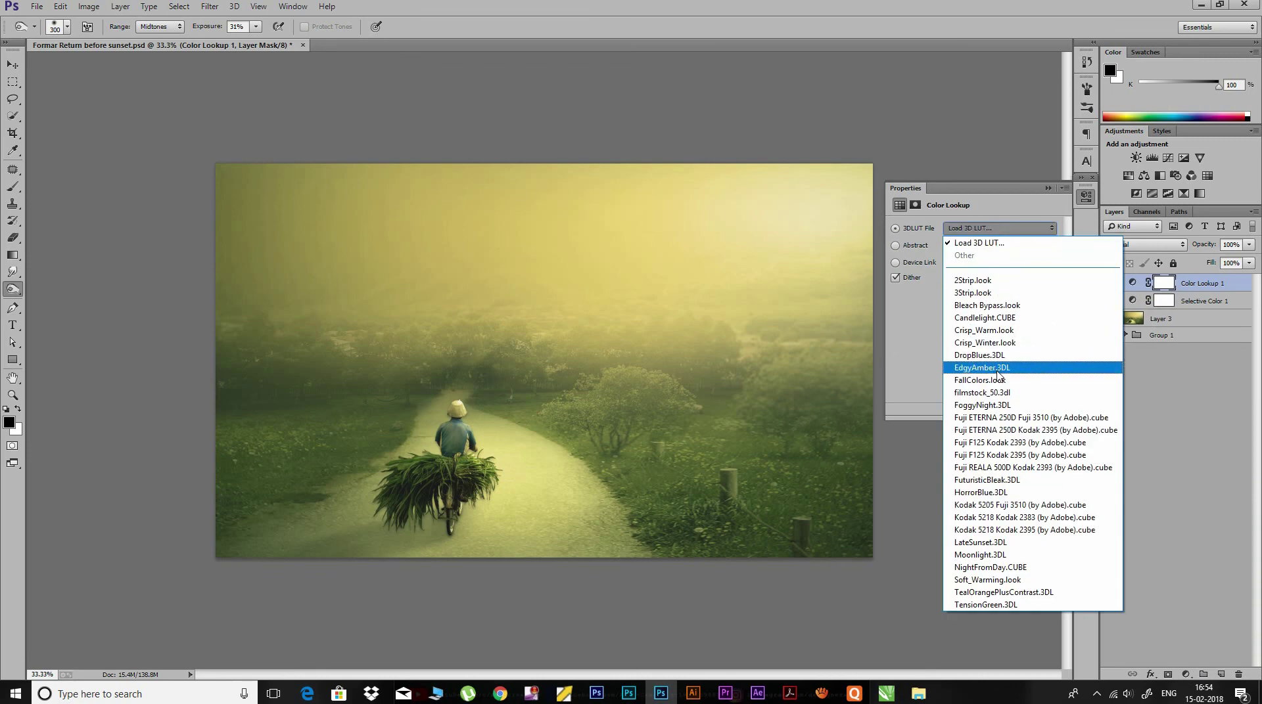
pyautogui.click(1005, 367)
pyautogui.click(1086, 195)
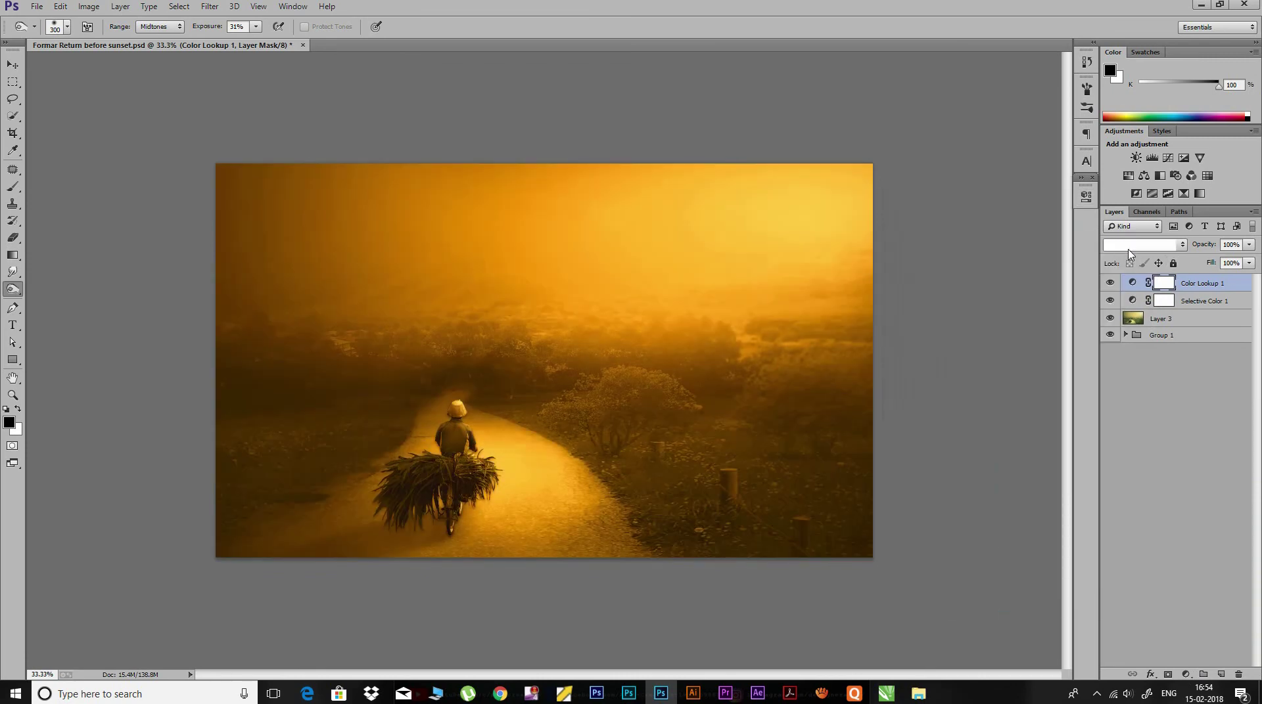
pyautogui.click(1145, 244)
pyautogui.click(1117, 431)
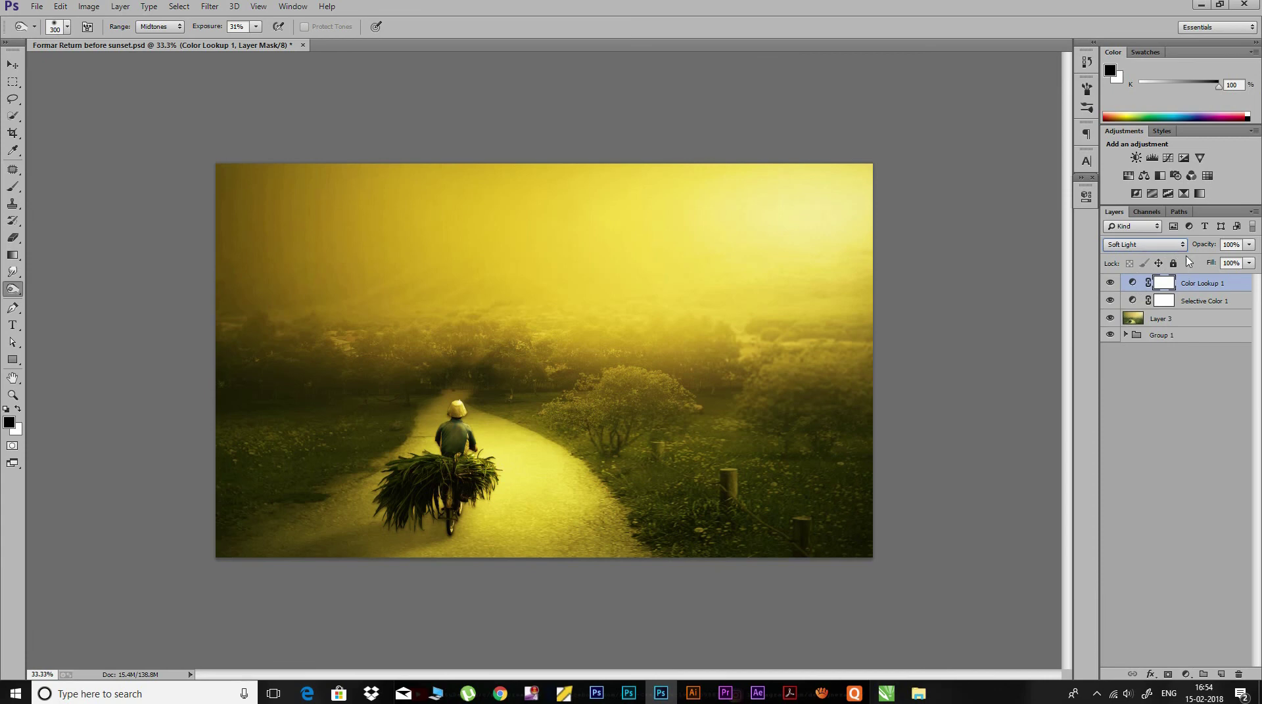
pyautogui.moveTo(1211, 247)
pyautogui.mouseDown()
pyautogui.moveTo(1171, 247)
pyautogui.moveTo(1203, 249)
pyautogui.mouseUp()
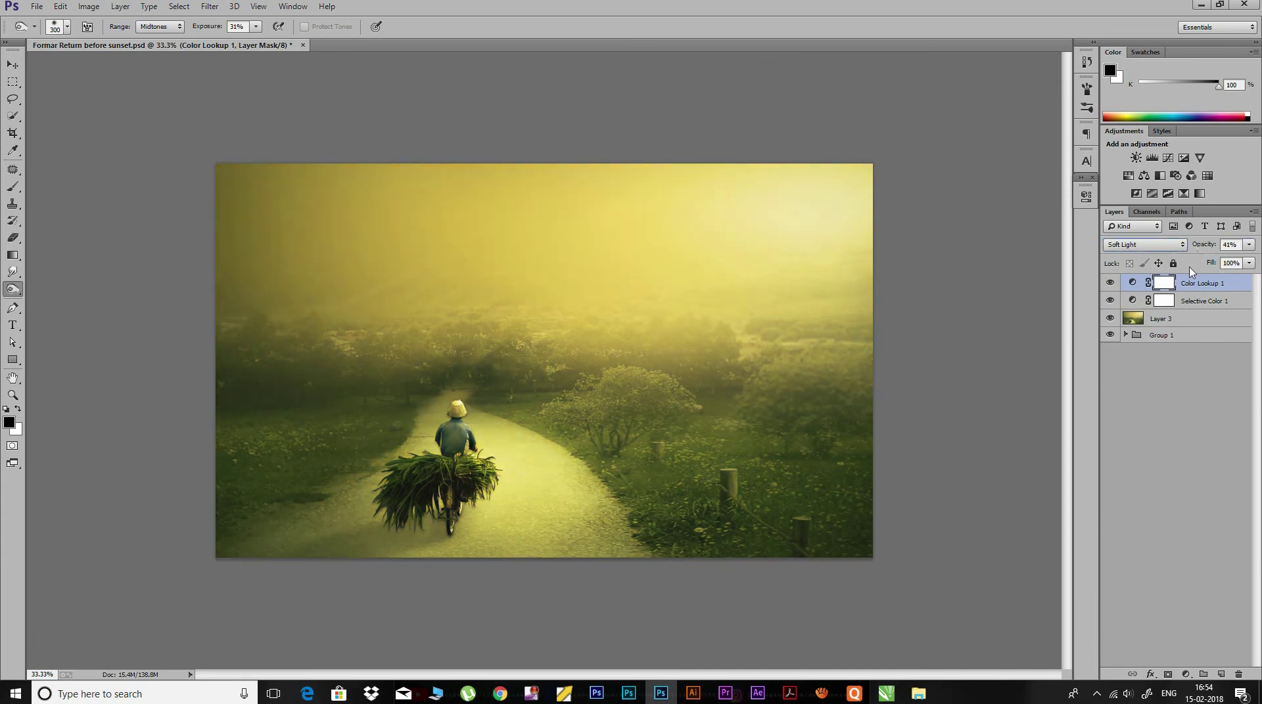
pyautogui.keyDown('shift'); pyautogui.click(1175, 321); pyautogui.keyUp('shift')
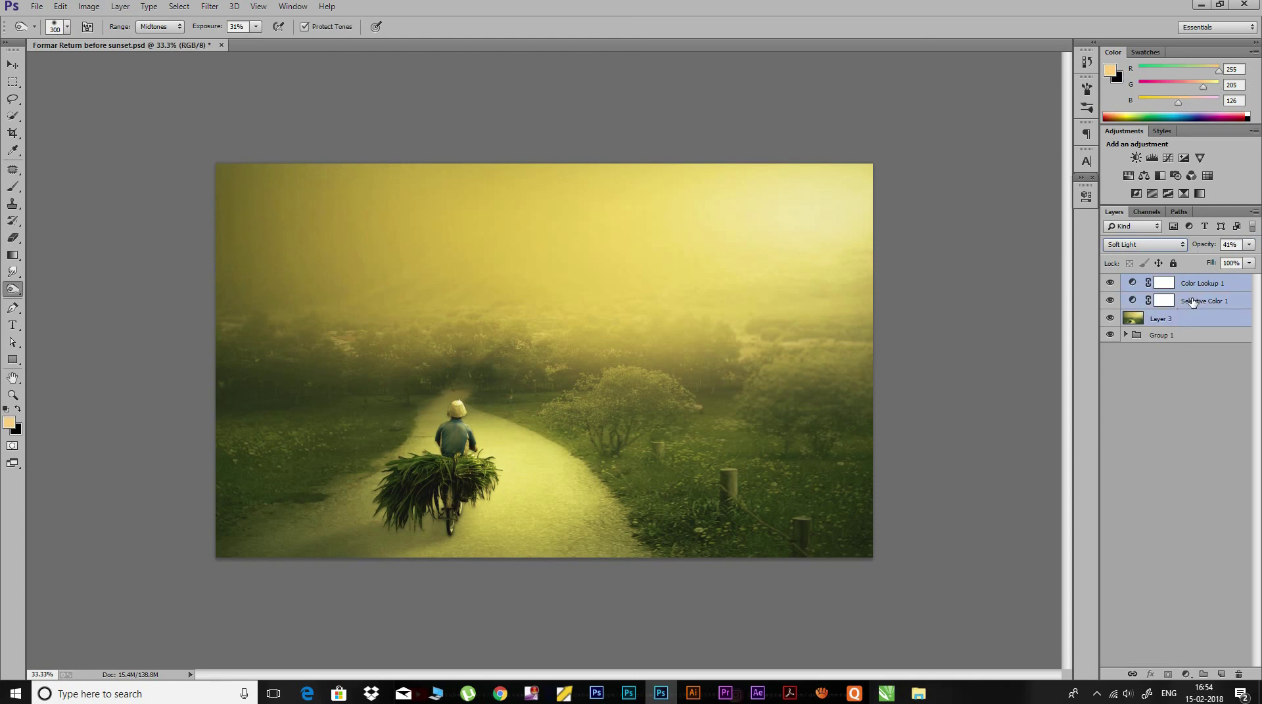
# Merge the selected layers and in Camera Raw cool the temperature and shift the tint.
pyautogui.hotkey('ctrl', 'e')
pyautogui.click(209, 5)
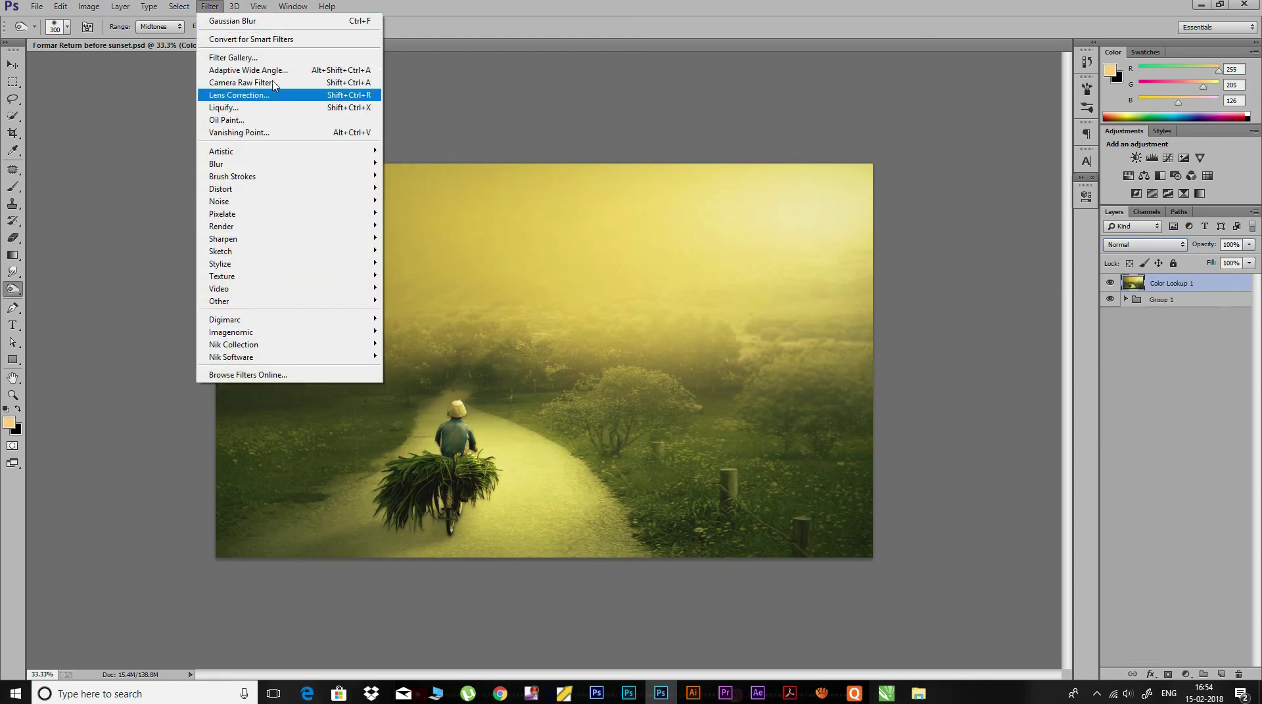
pyautogui.press('Escape')
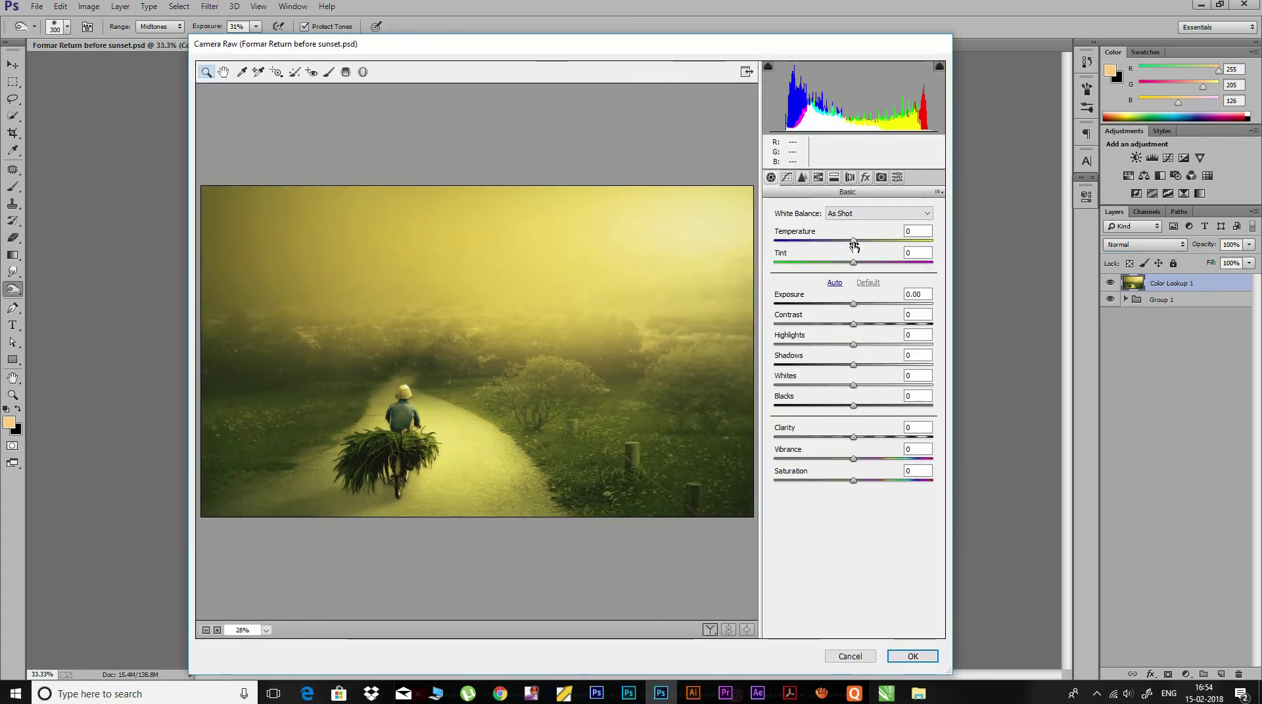
pyautogui.moveTo(849, 242)
pyautogui.mouseDown()
pyautogui.moveTo(863, 264)
pyautogui.moveTo(846, 305)
pyautogui.moveTo(867, 346)
pyautogui.moveTo(836, 366)
pyautogui.moveTo(836, 416)
pyautogui.moveTo(865, 440)
pyautogui.mouseUp()
pyautogui.doubleClick(846, 305)
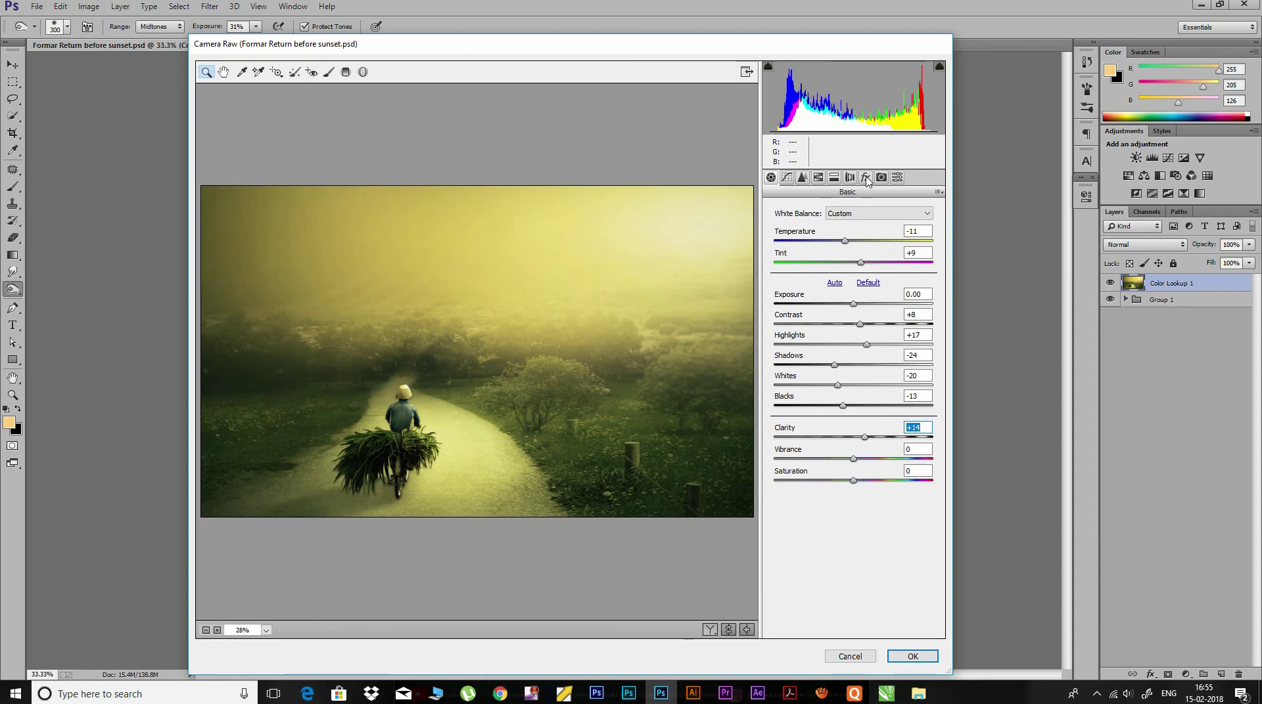
# Add a post-crop vignette with feather 100 and amount +20.
pyautogui.click(867, 178)
pyautogui.moveTo(845, 349); pyautogui.dragTo(851, 352)
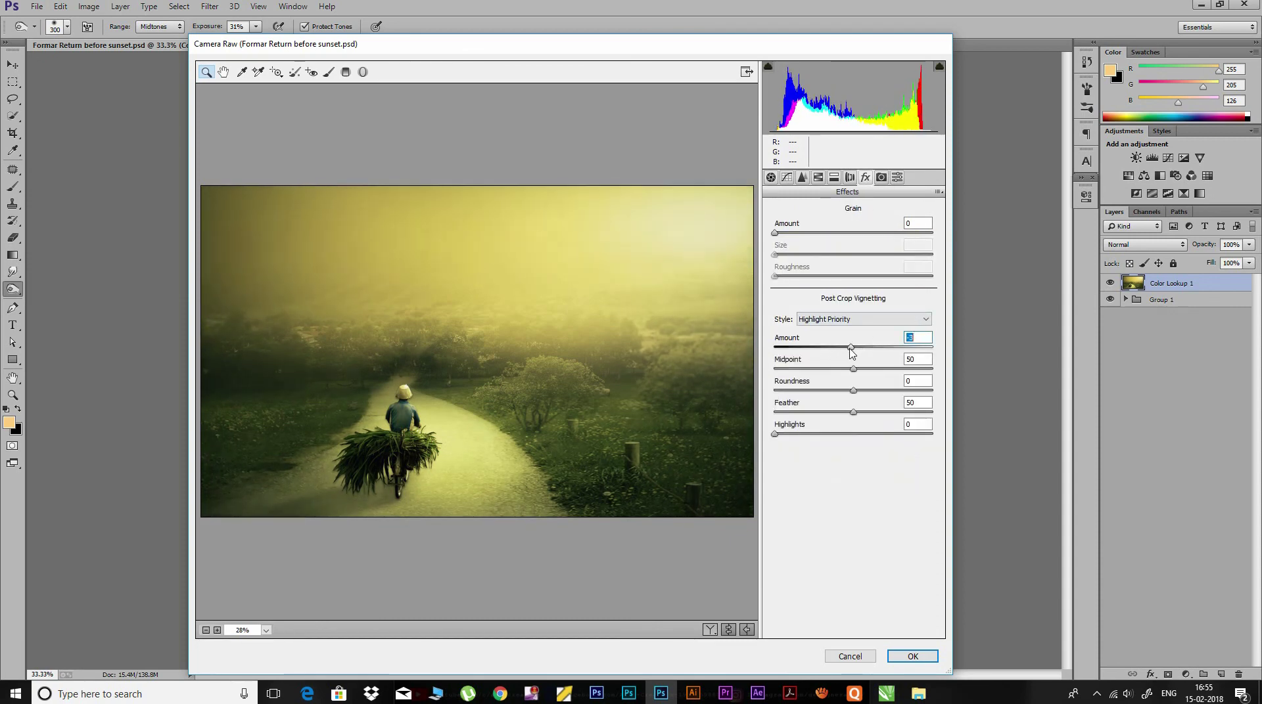
pyautogui.moveTo(854, 412); pyautogui.dragTo(935, 414)
pyautogui.click(853, 369)
pyautogui.doubleClick(853, 347)
pyautogui.moveTo(854, 350); pyautogui.dragTo(871, 355)
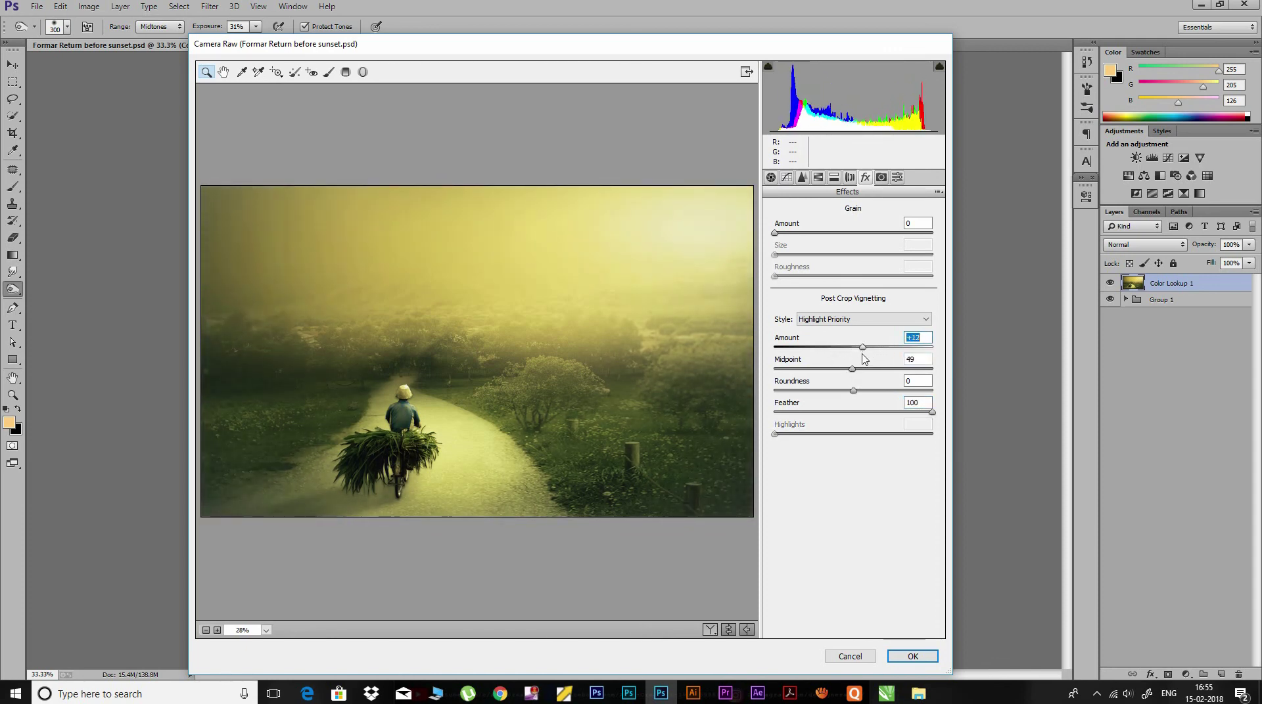
# Raise exposure to +0.35 and apply the Camera Raw grade.
pyautogui.click(771, 177)
pyautogui.moveTo(853, 303); pyautogui.dragTo(858, 304)
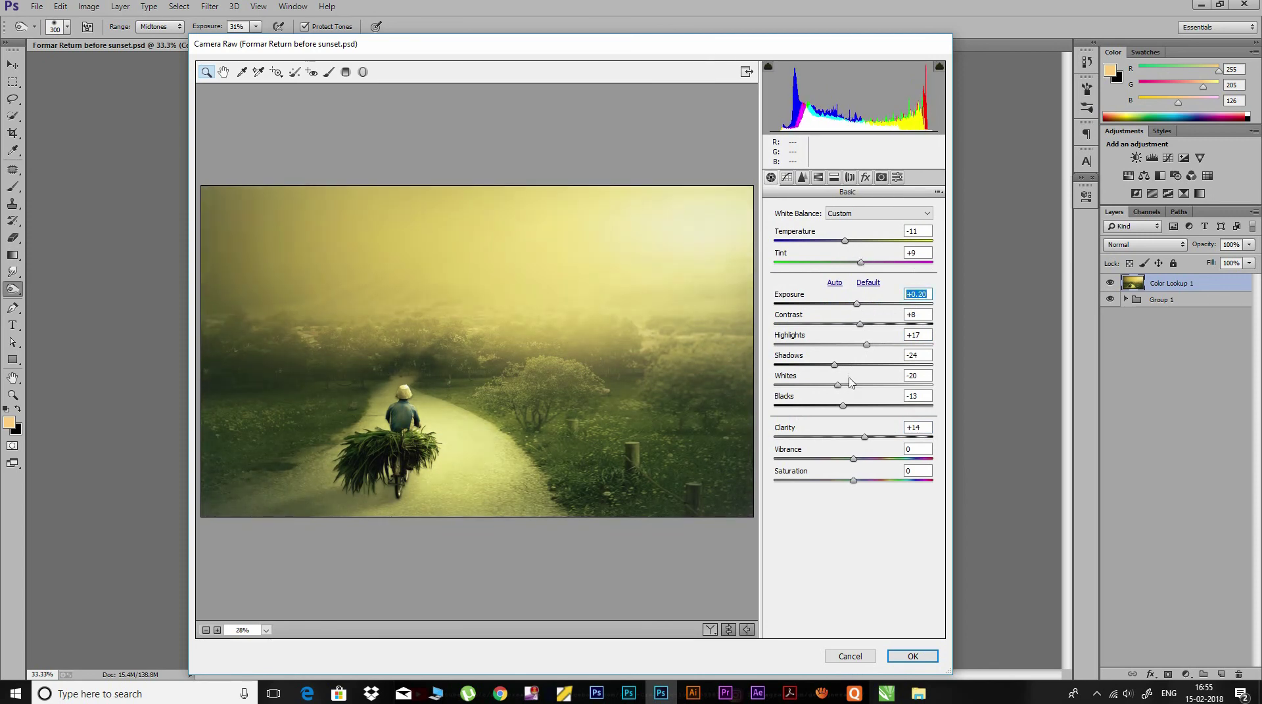
pyautogui.click(930, 656)
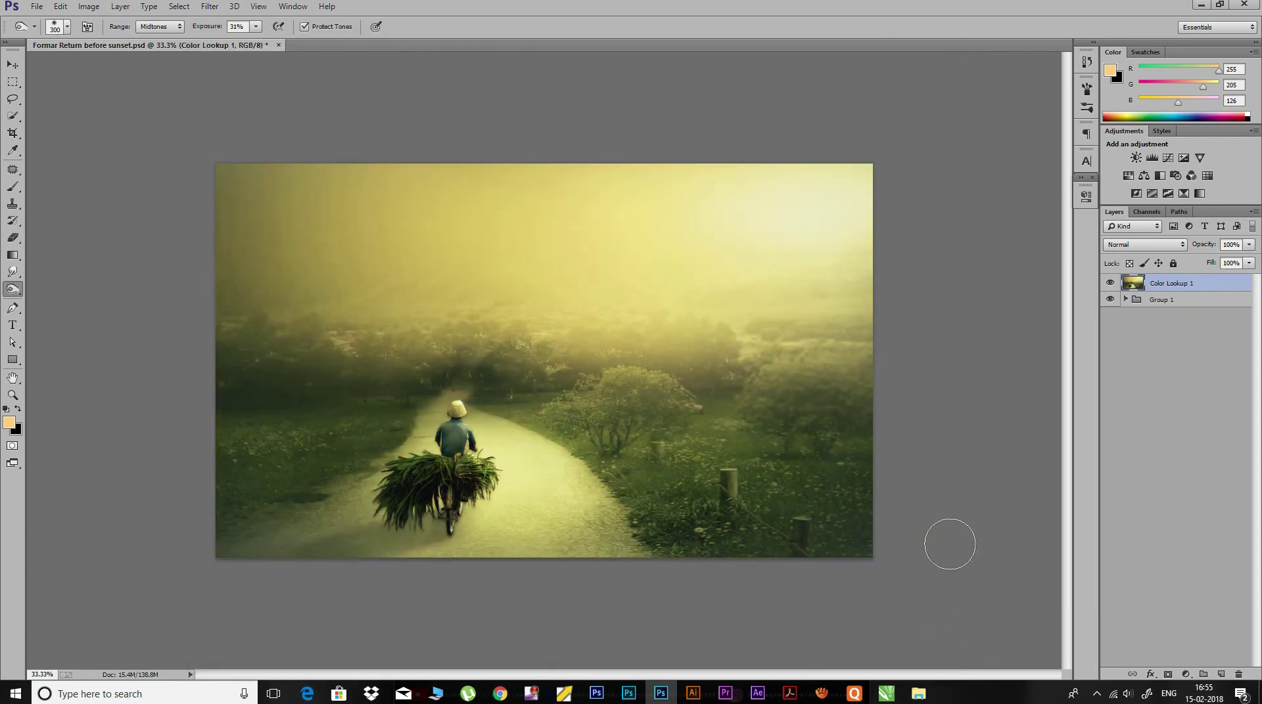
# Add a clipped Color Balance layer with midtones Yellow-Blue +15 and Cyan-Red +2.
pyautogui.click(1186, 675)
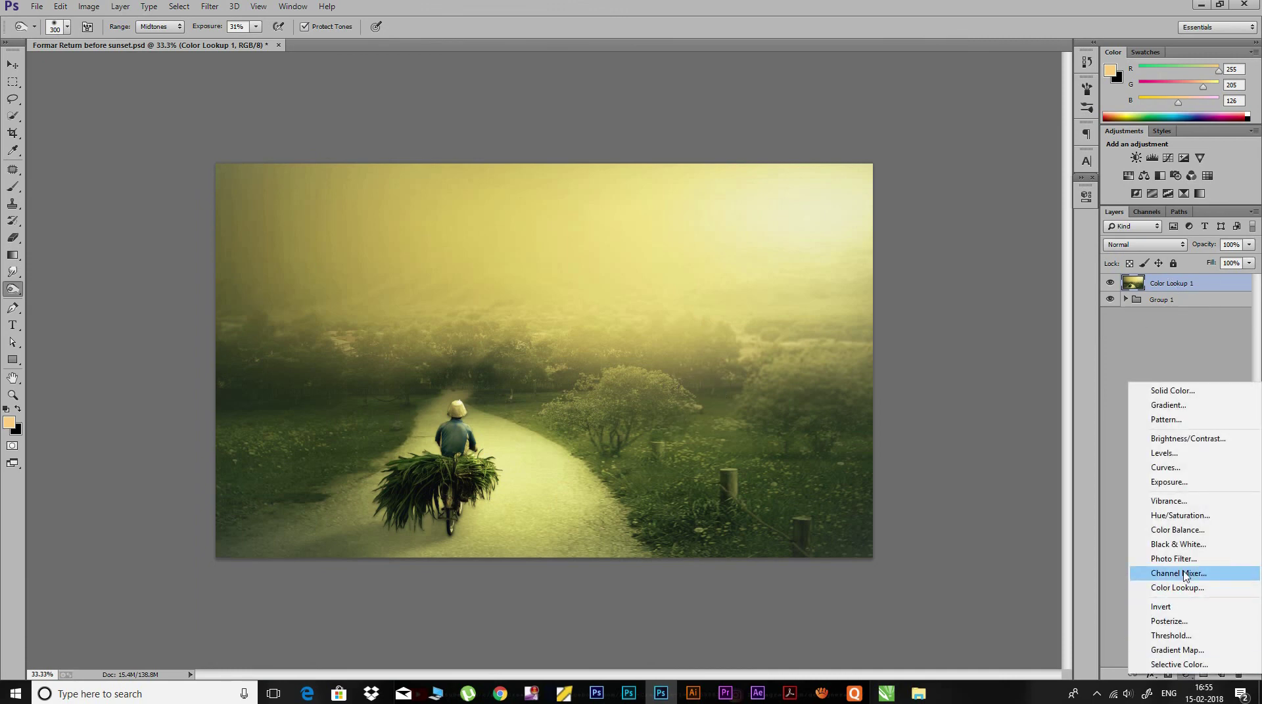
pyautogui.click(1191, 531)
pyautogui.click(972, 410)
pyautogui.moveTo(957, 306); pyautogui.dragTo(964, 307)
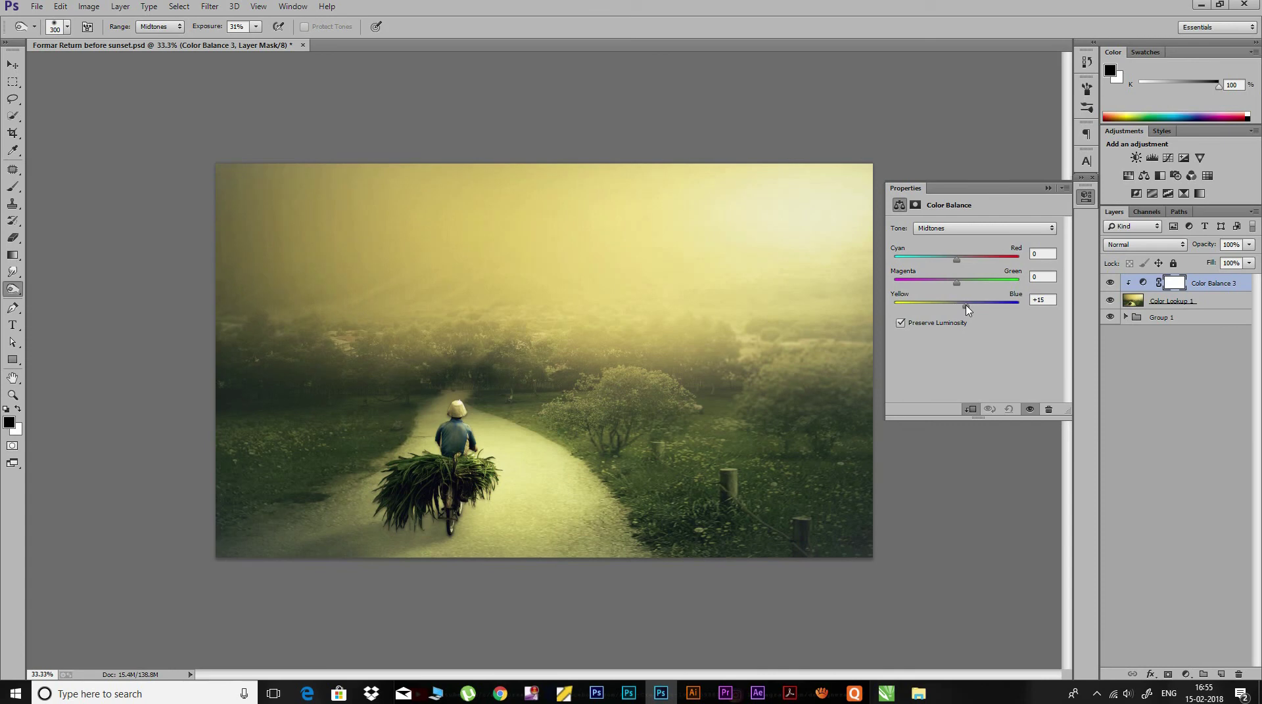
pyautogui.moveTo(957, 260); pyautogui.dragTo(949, 262)
pyautogui.click(1081, 197)
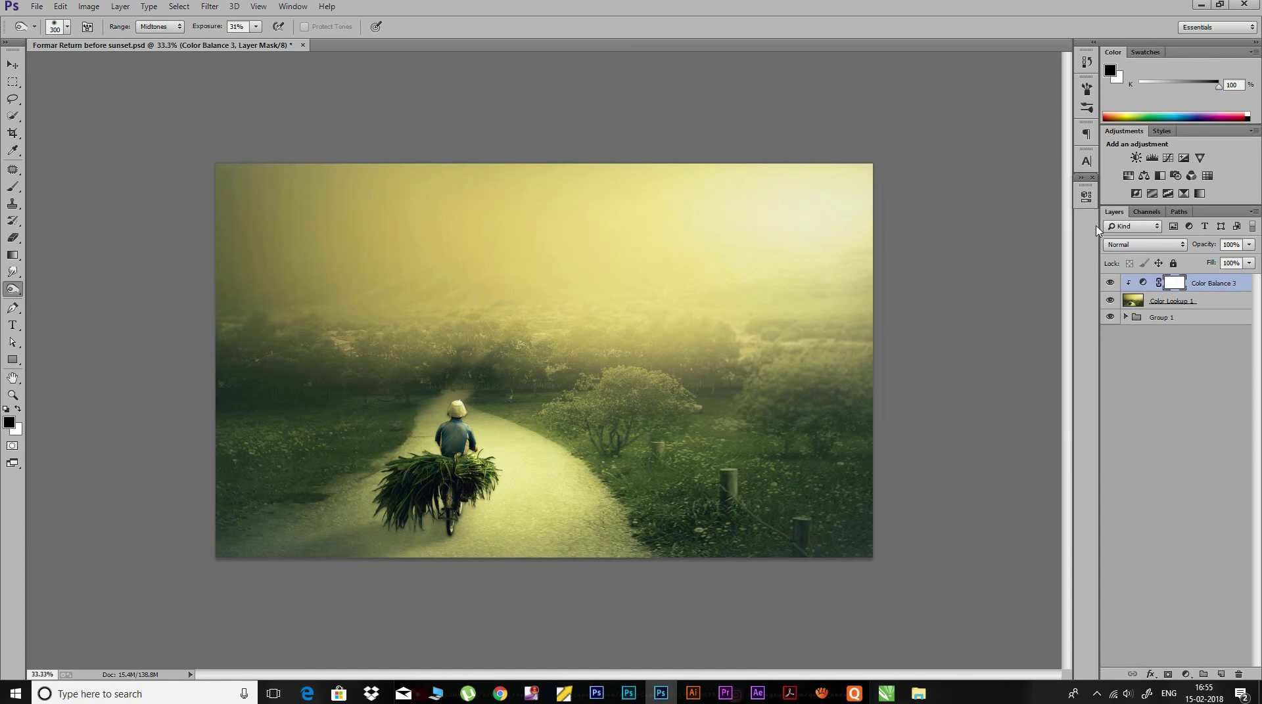